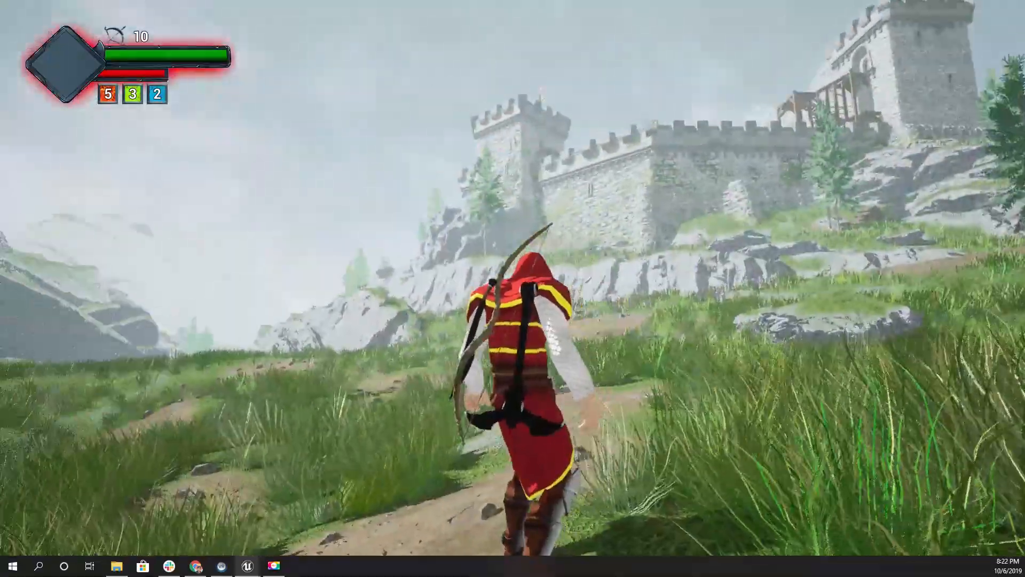
Step: Walk the character around the castle meadow to examine the shaded look from several angles and end the play session
{"action": "key", "text": "a"}
{"action": "key", "text": "d"}
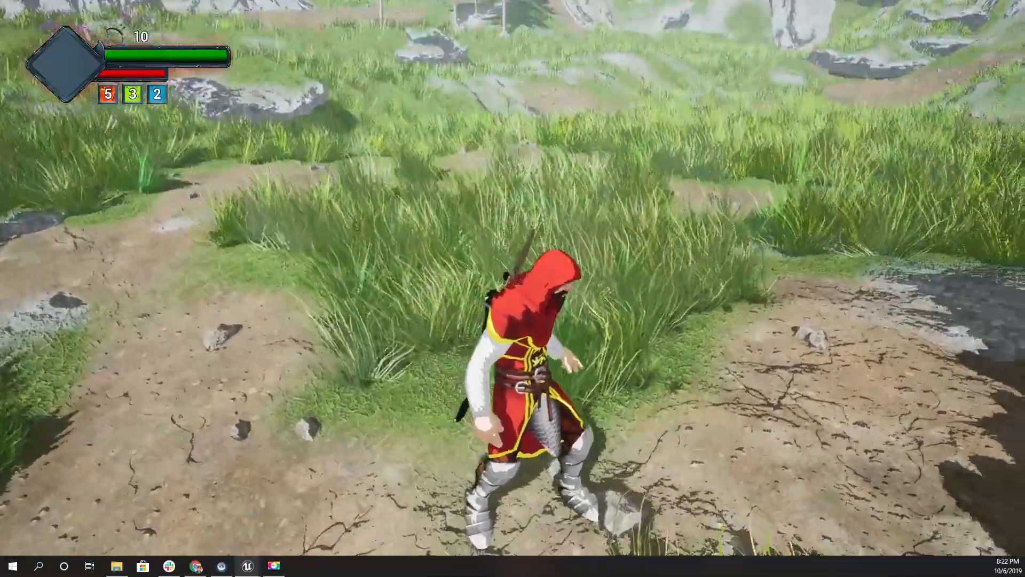
{"action": "key", "text": "w"}
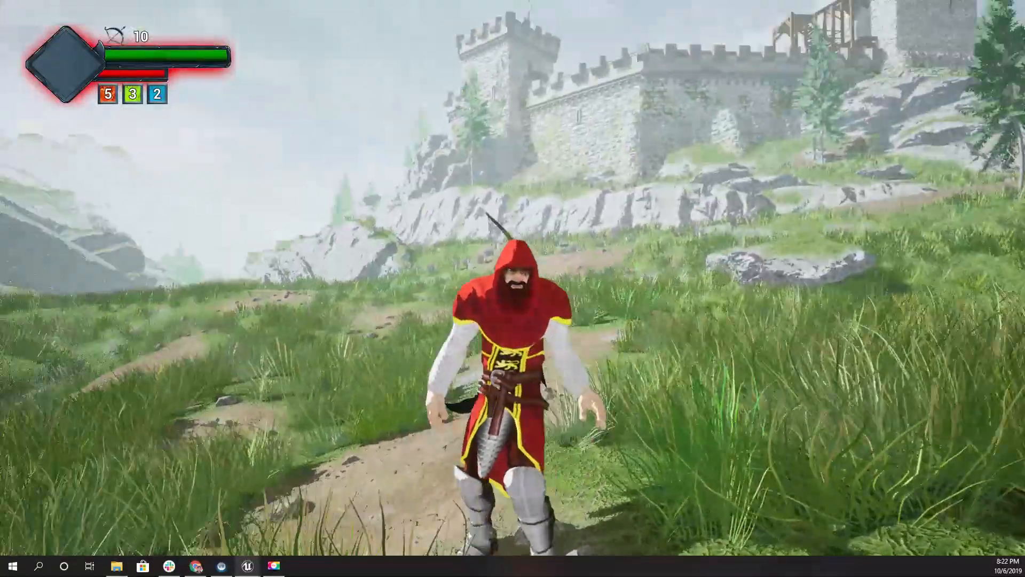
{"action": "key", "text": "w"}
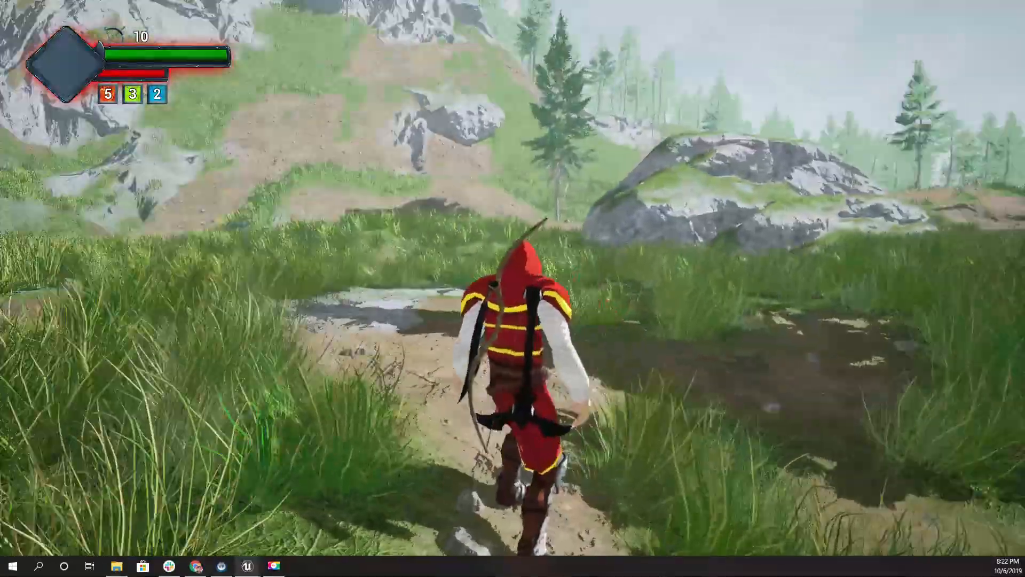
{"action": "key", "text": "w"}
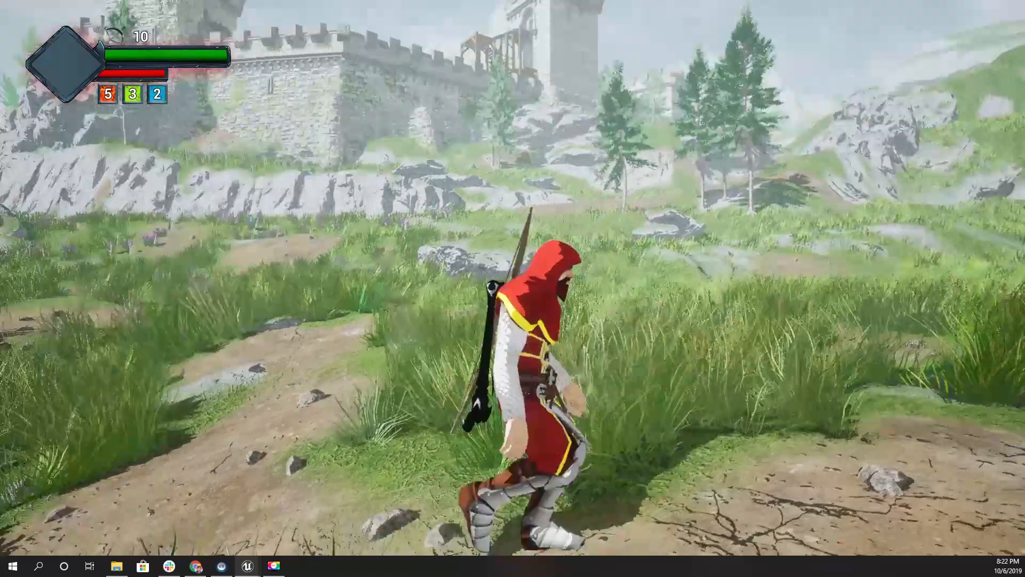
{"action": "key", "text": "a"}
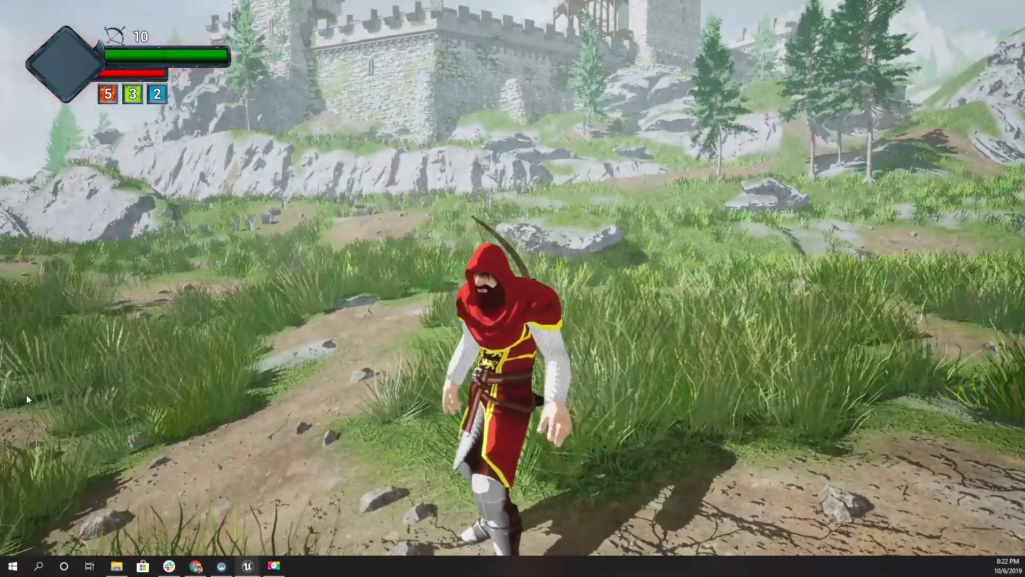
{"action": "key", "text": "Escape"}
Step: Find the PostProcessVolume by searching the level's actors for "post" and set its M_PP_Cel_Inst post process material weight to 0.0
{"action": "right_click_drag", "start_coordinate": [512, 289], "coordinate": [502, 267]}
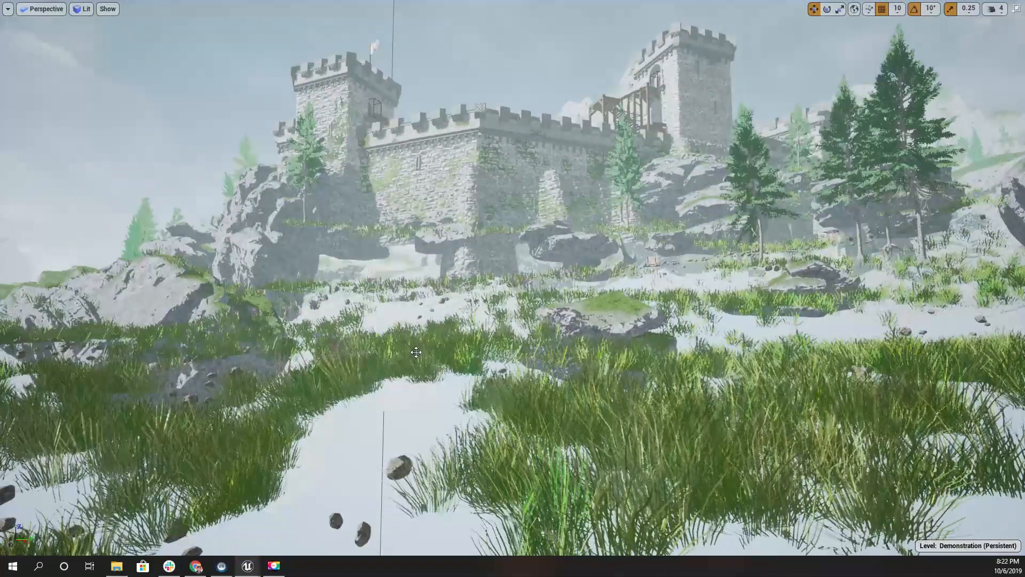
{"action": "key", "text": "F11"}
{"action": "left_click", "coordinate": [847, 50]}
{"action": "type", "text": "post"}
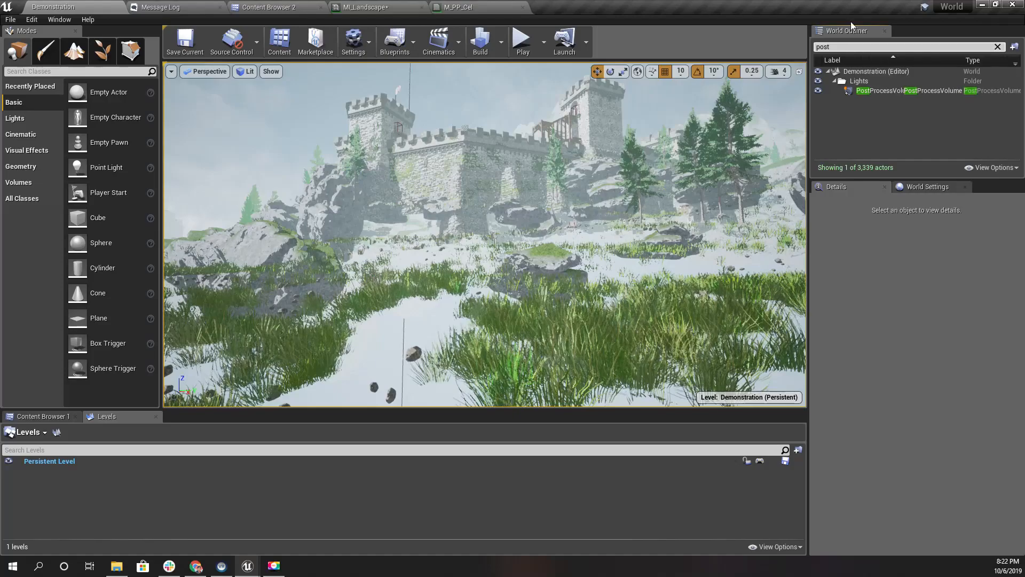
{"action": "key", "text": "Return"}
{"action": "scroll", "coordinate": [866, 430], "scroll_direction": "down", "scroll_amount": 10}
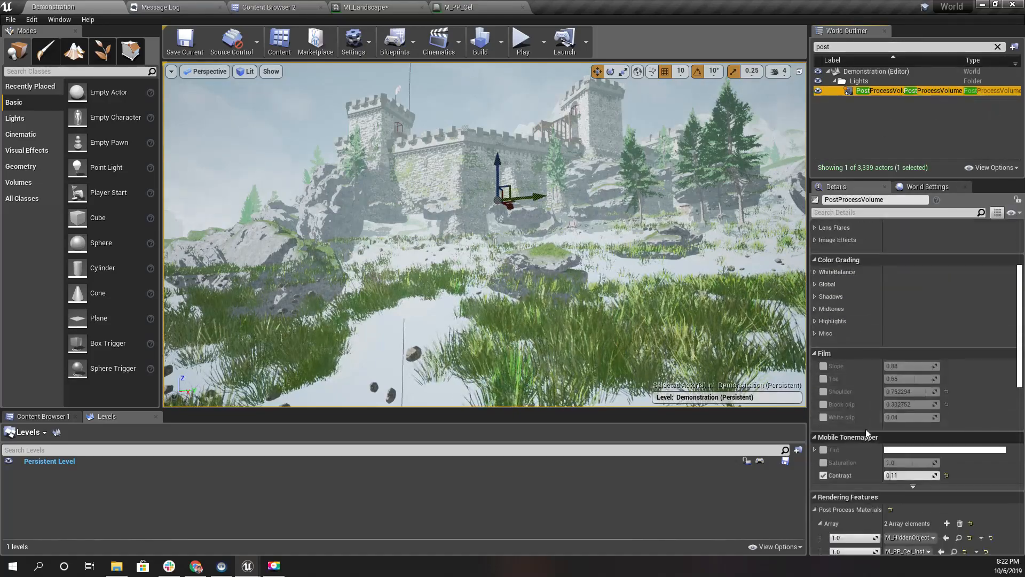
{"action": "left_click", "coordinate": [848, 431]}
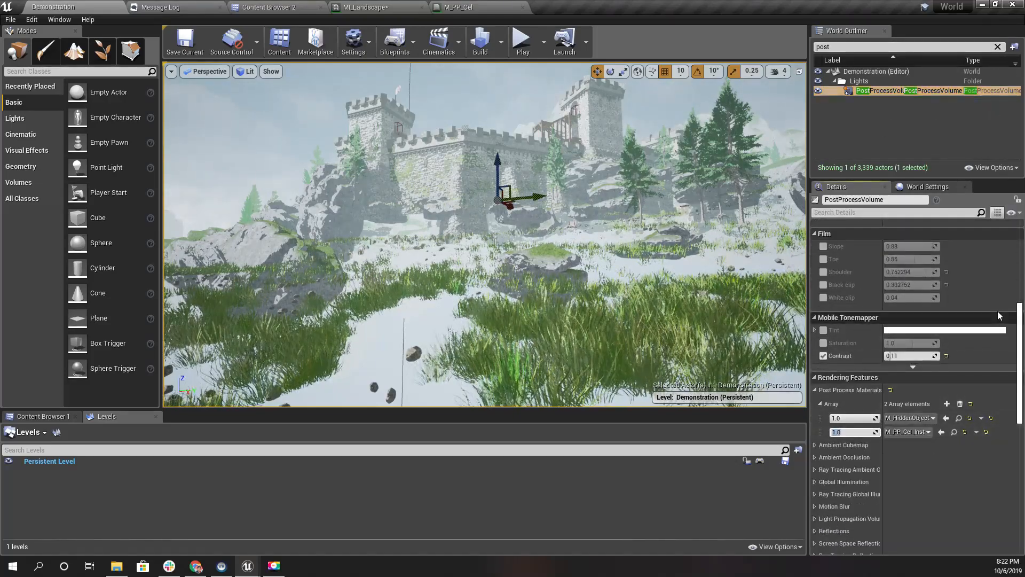
{"action": "type", "text": "0"}
{"action": "key", "text": "Return"}
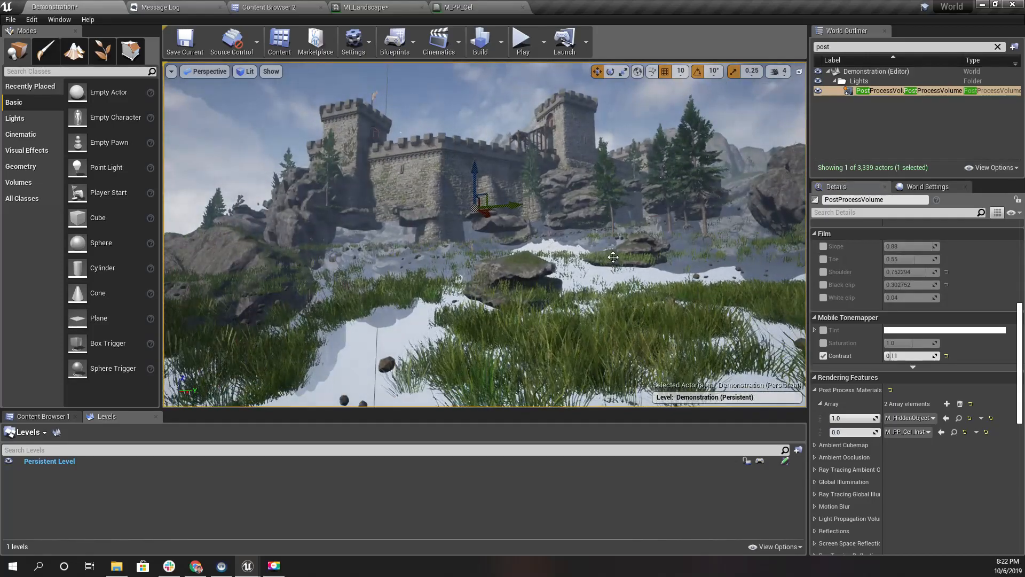
Step: Play the level full screen and walk the character toward the castle to examine the scene without the cel effect
{"action": "key", "text": "F11"}
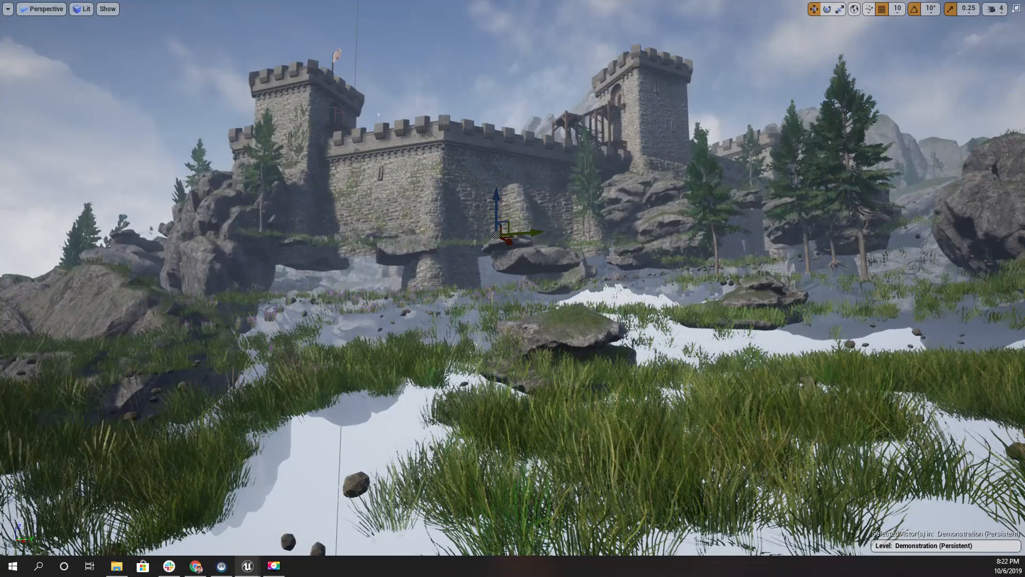
{"action": "key", "text": "alt+p"}
{"action": "key", "text": "w"}
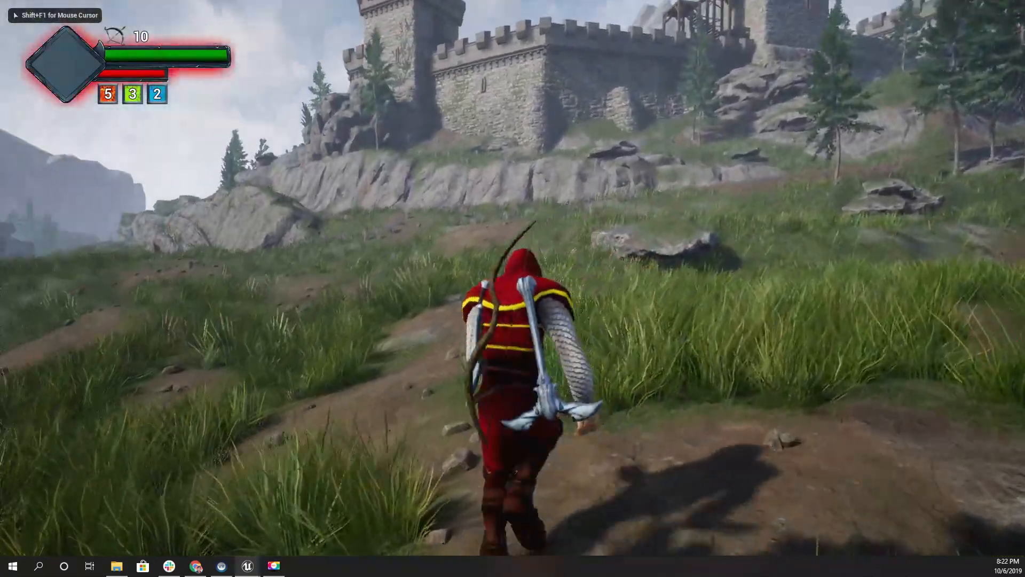
{"action": "key", "text": "w"}
{"action": "key", "text": "w"}
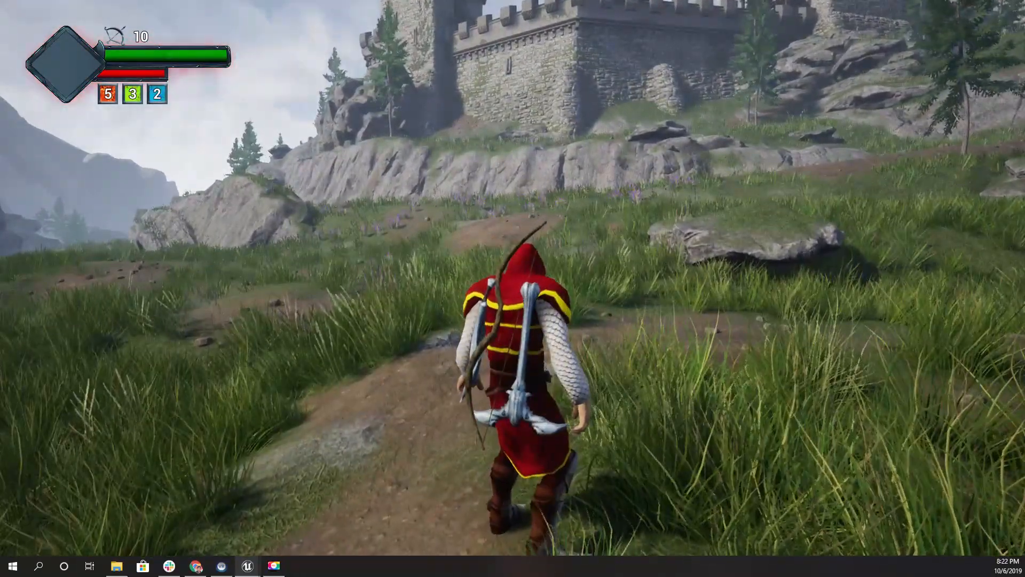
{"action": "key", "text": "shift+F1"}
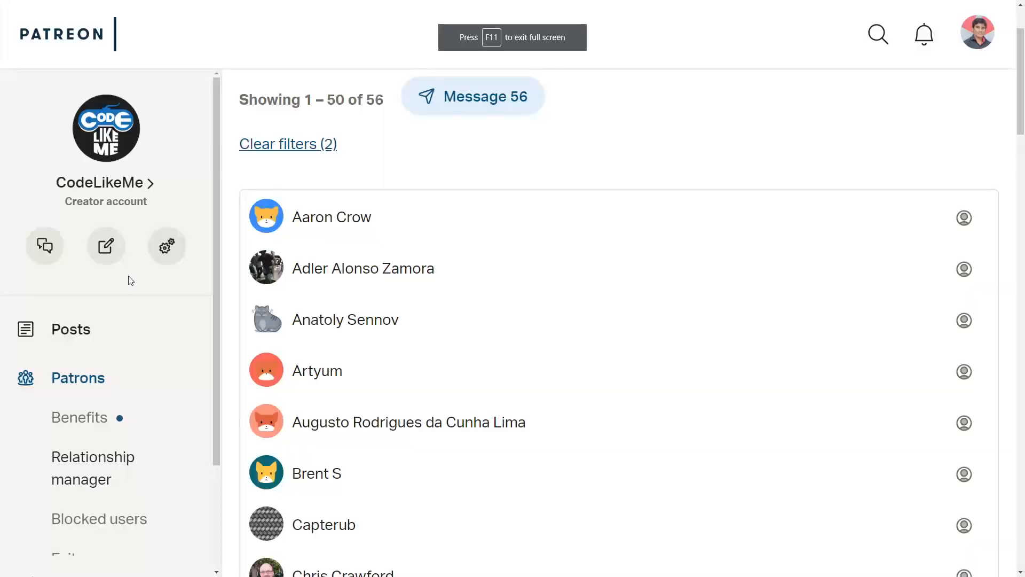
Step: Look through the patron list on Patreon and continue to its second page
{"action": "scroll", "coordinate": [647, 259], "scroll_direction": "down", "scroll_amount": 7}
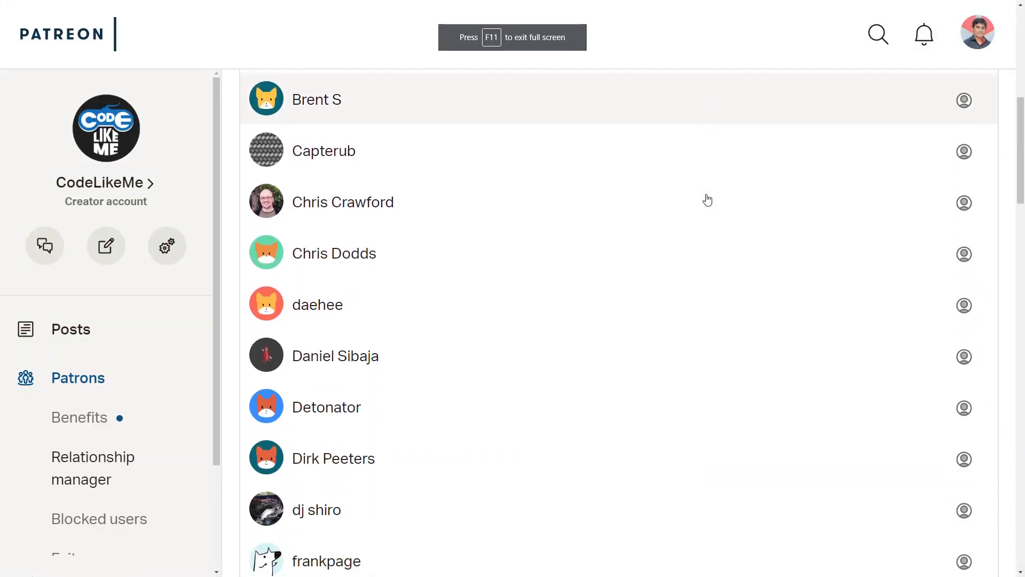
{"action": "scroll", "coordinate": [708, 199], "scroll_direction": "down", "scroll_amount": 20}
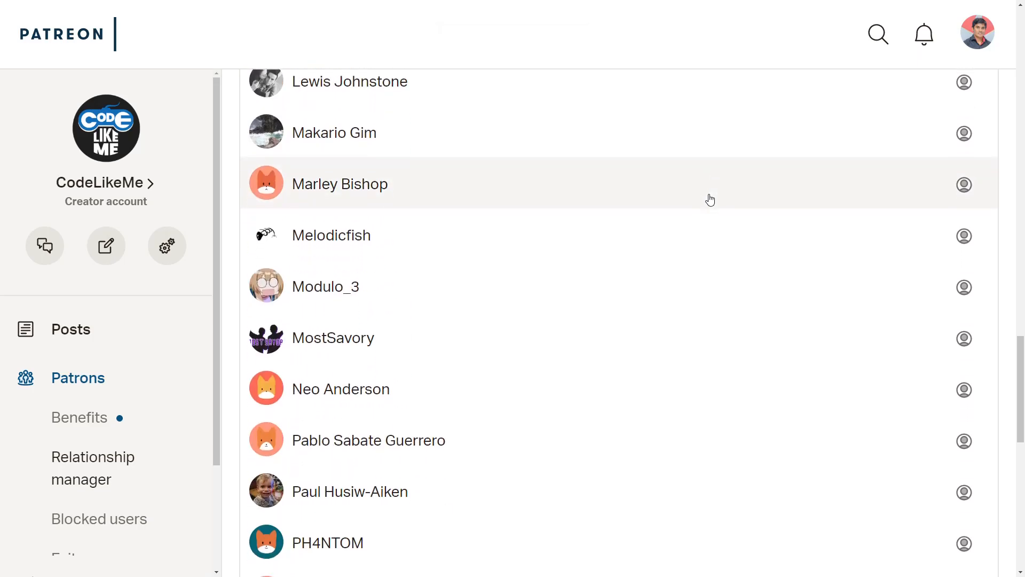
{"action": "scroll", "coordinate": [710, 200], "scroll_direction": "down", "scroll_amount": 13}
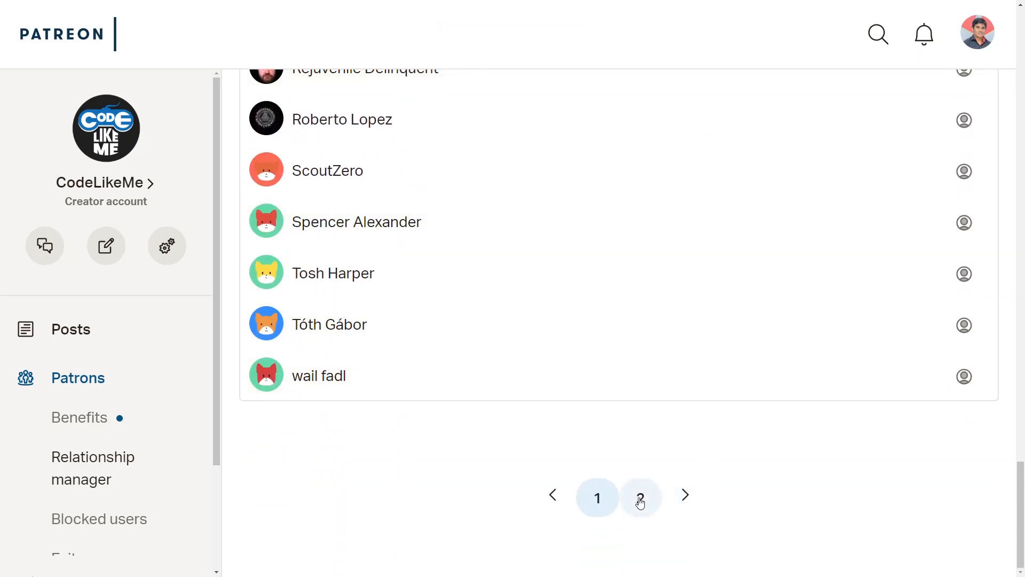
{"action": "left_click", "coordinate": [641, 499]}
{"action": "scroll", "coordinate": [608, 381], "scroll_direction": "down", "scroll_amount": 5}
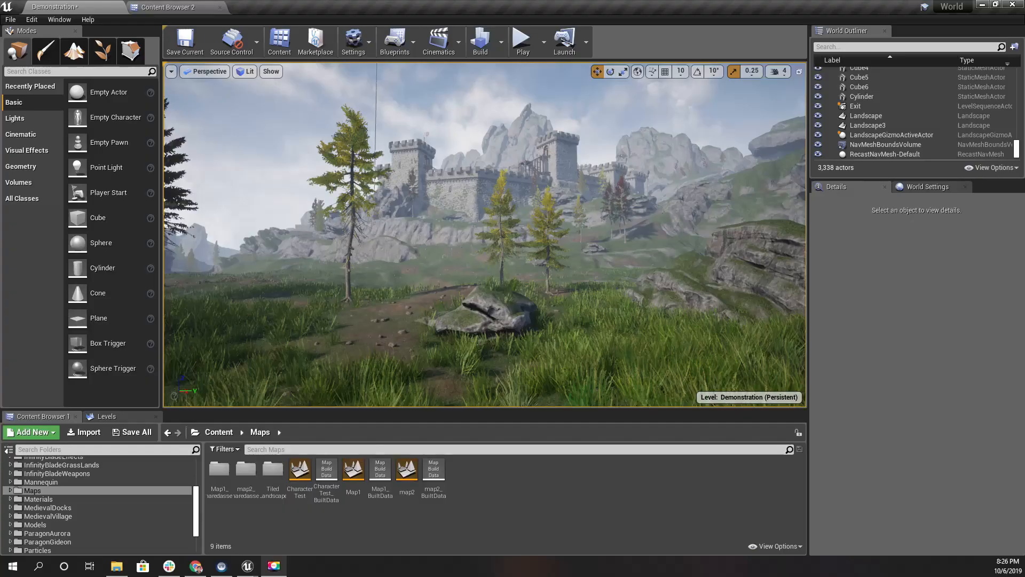
{"action": "right_click_drag", "start_coordinate": [405, 245], "coordinate": [431, 245]}
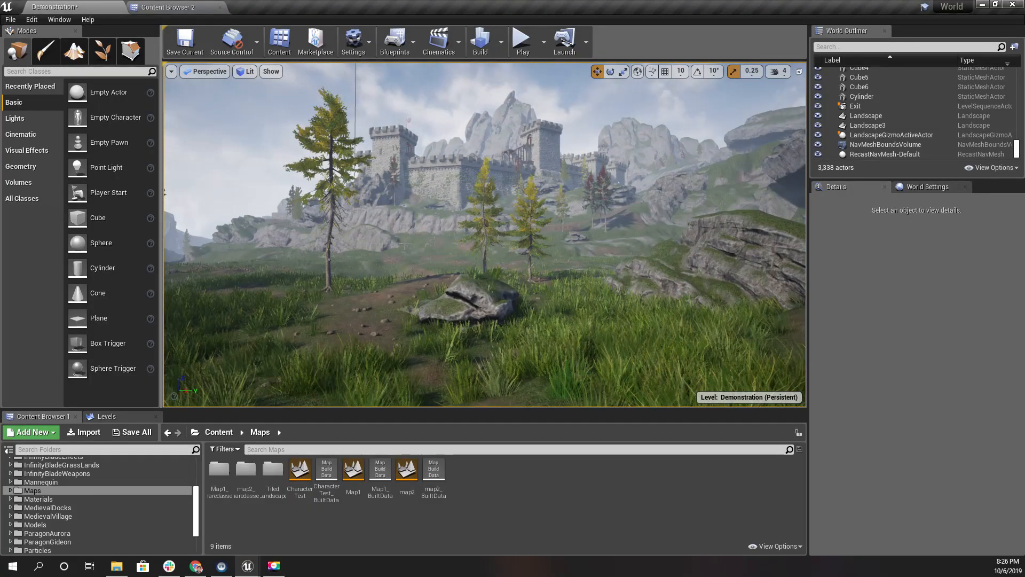
{"action": "key", "text": "F11"}
{"action": "right_click_drag", "start_coordinate": [412, 314], "coordinate": [349, 267]}
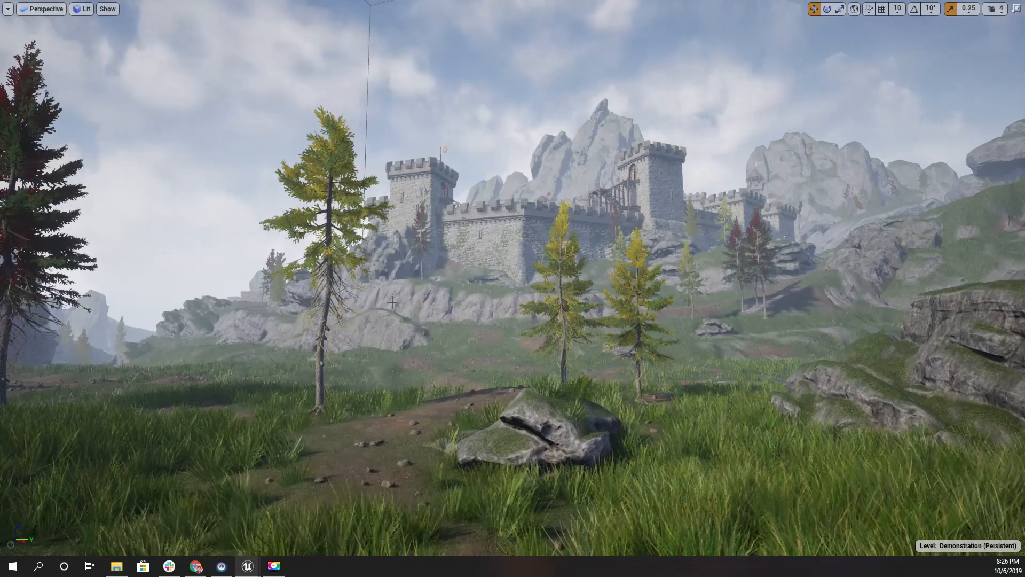
{"action": "key", "text": "F11"}
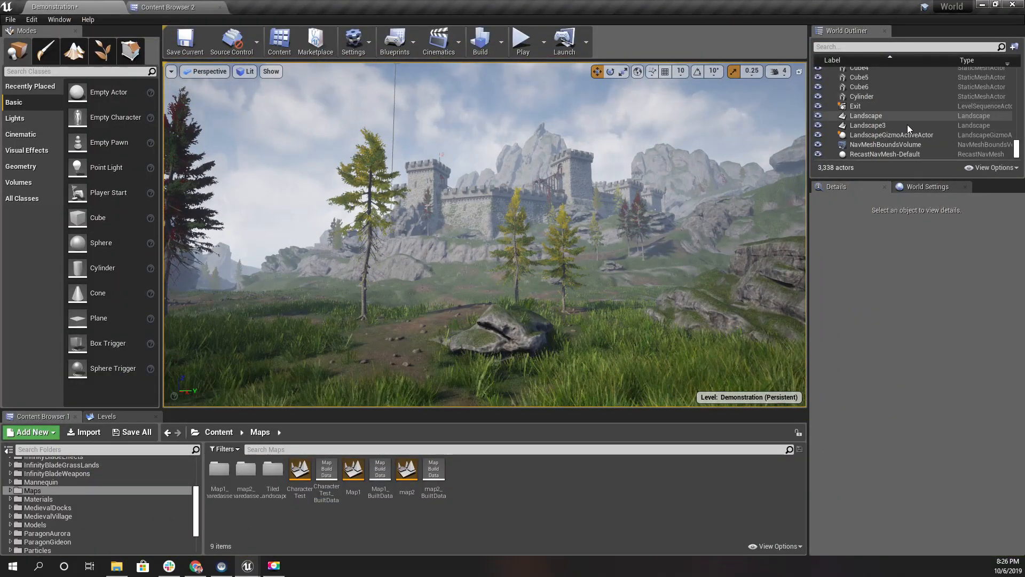
Step: Search the level's actors for "post", select the PostProcessVolume, expand its Post Process Materials, and look through its other settings
{"action": "type", "text": "post"}
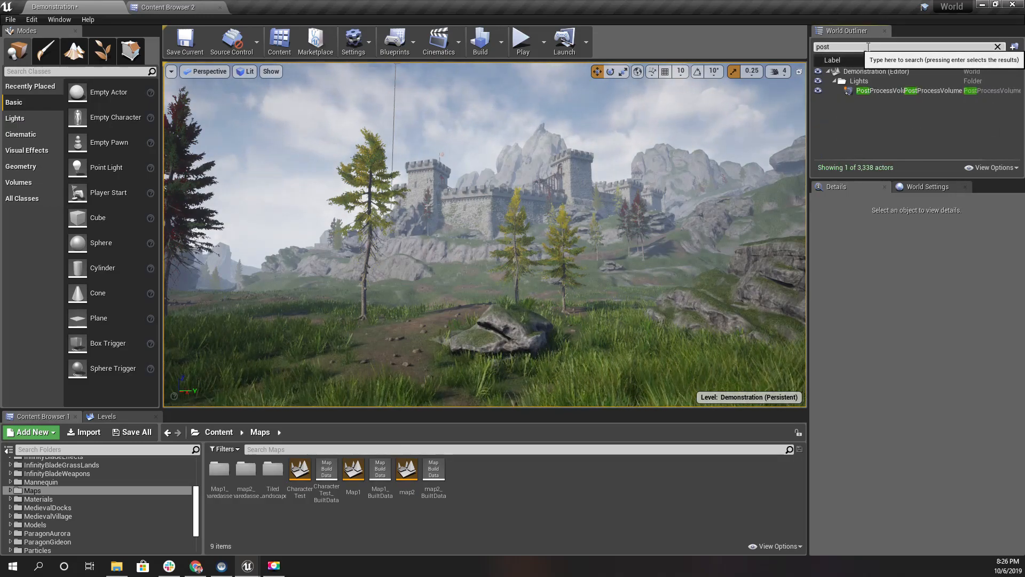
{"action": "left_click", "coordinate": [889, 91]}
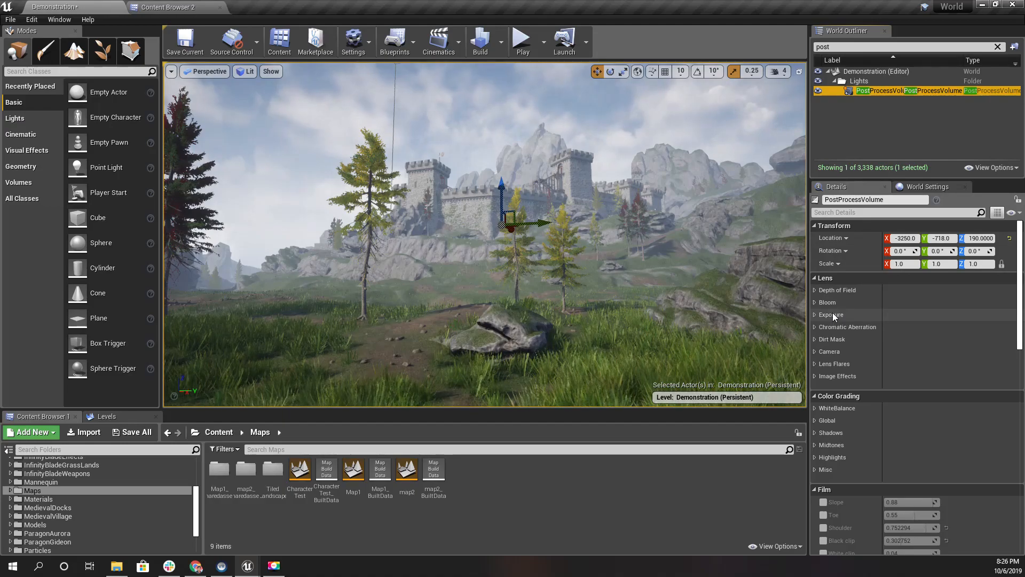
{"action": "scroll", "coordinate": [833, 315], "scroll_direction": "down", "scroll_amount": 5}
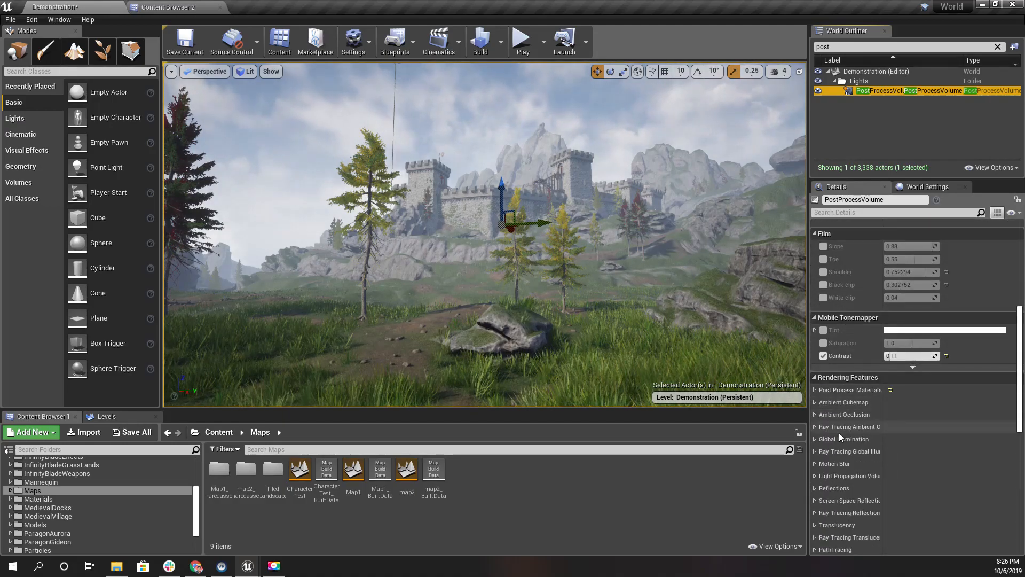
{"action": "left_click", "coordinate": [816, 391]}
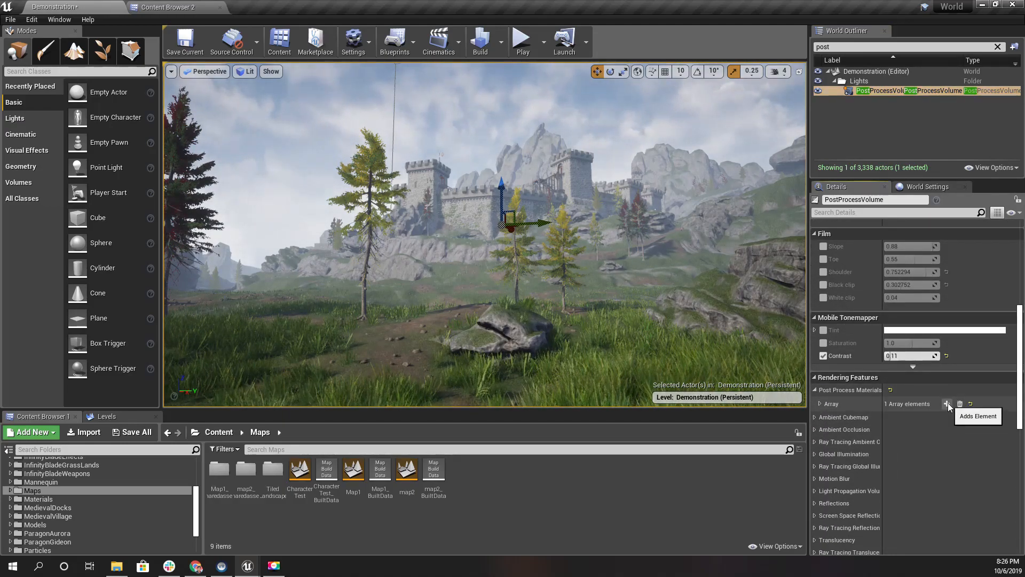
{"action": "scroll", "coordinate": [911, 293], "scroll_direction": "up", "scroll_amount": 2}
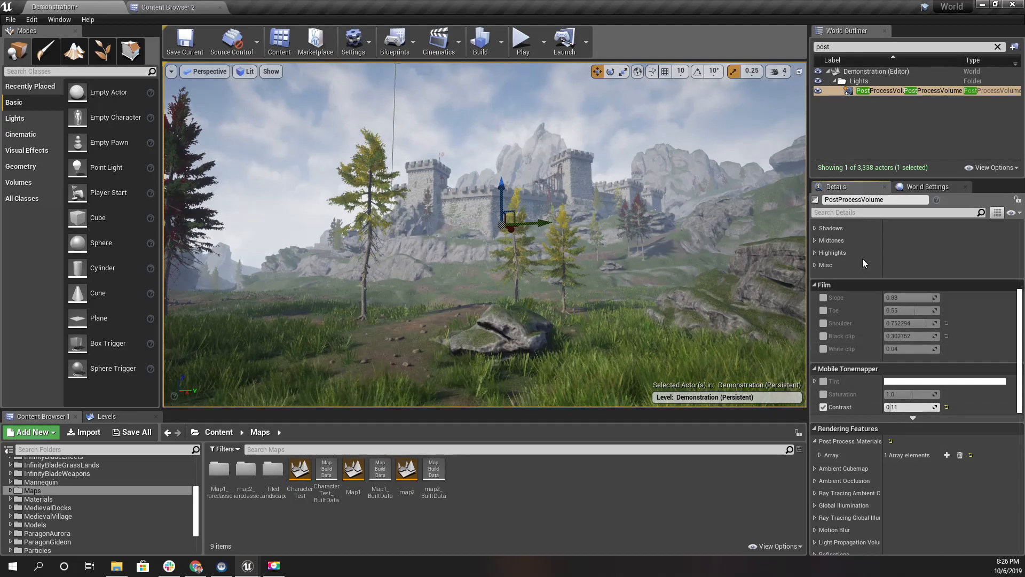
{"action": "scroll", "coordinate": [889, 443], "scroll_direction": "down", "scroll_amount": 10}
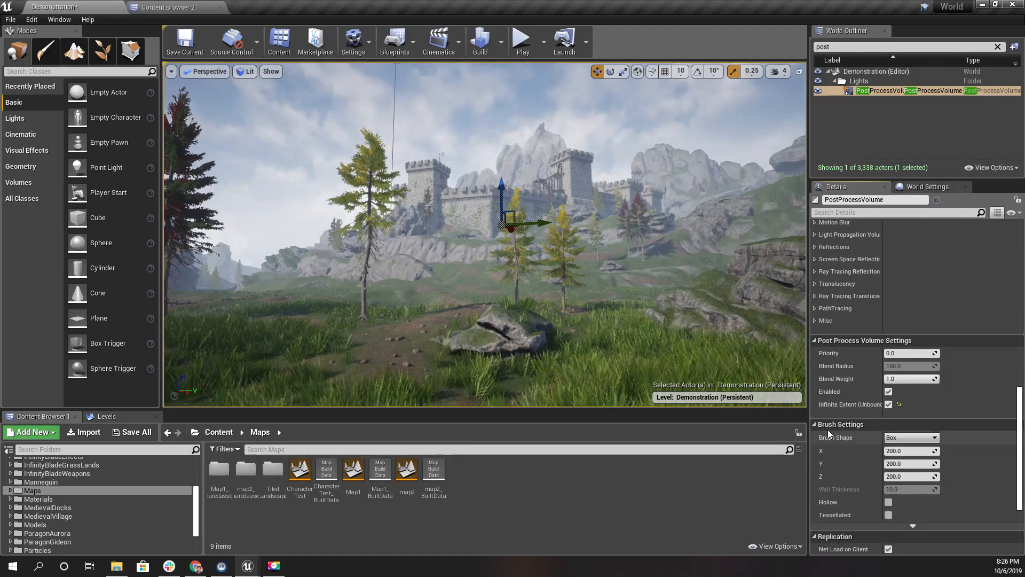
{"action": "scroll", "coordinate": [946, 314], "scroll_direction": "up", "scroll_amount": 10}
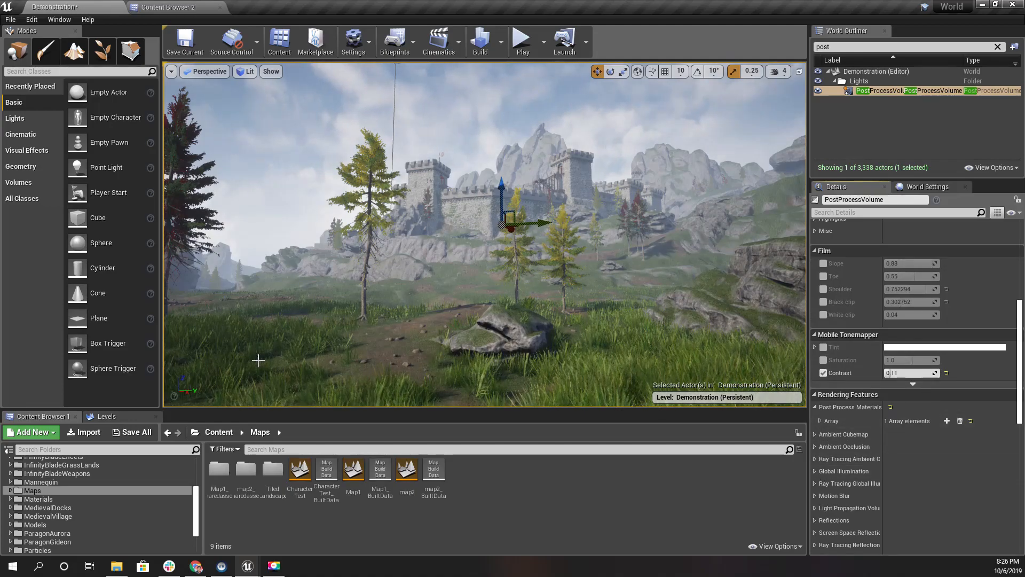
Step: Create a material named M_PP_CelShade in the Materials/PostProcessMaterials folder and open it for editing
{"action": "left_click", "coordinate": [165, 7]}
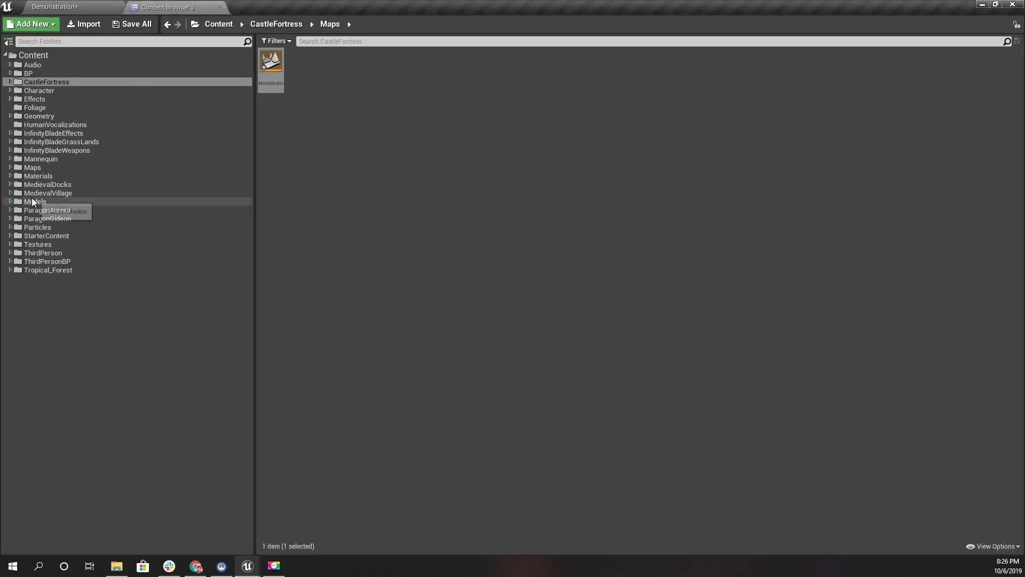
{"action": "left_click", "coordinate": [42, 178]}
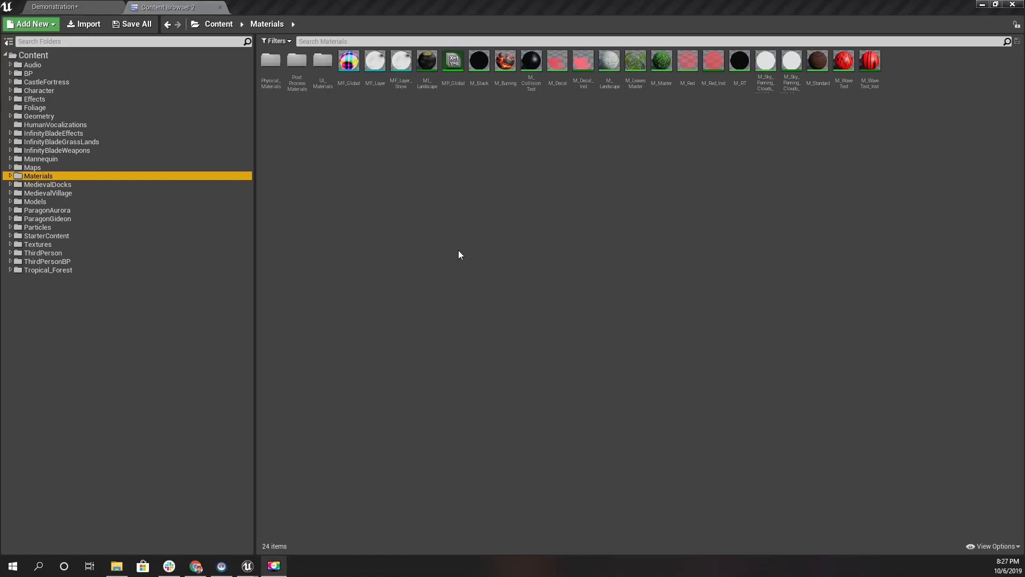
{"action": "double_click", "coordinate": [297, 60]}
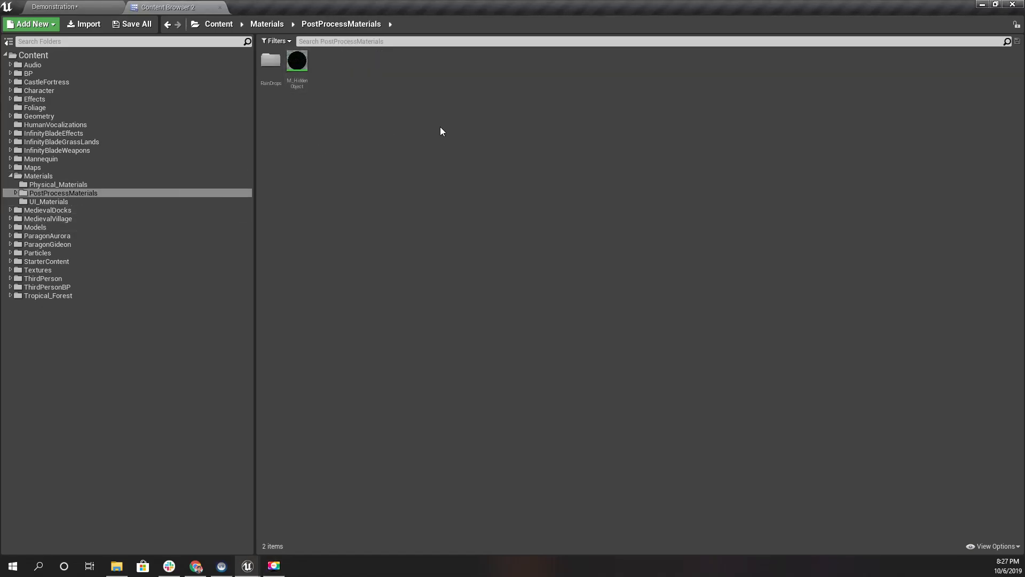
{"action": "right_click", "coordinate": [383, 114]}
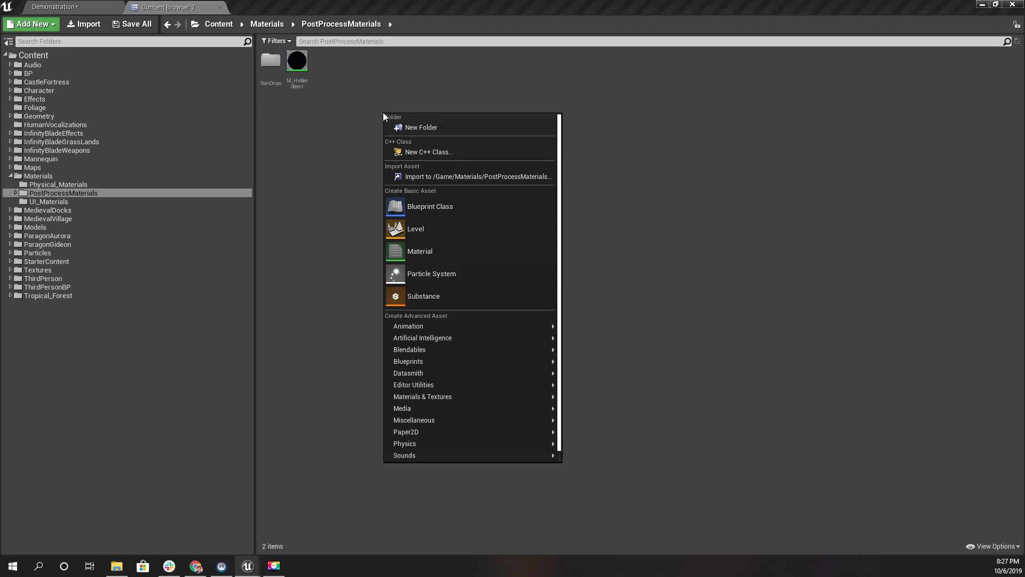
{"action": "left_click", "coordinate": [441, 260]}
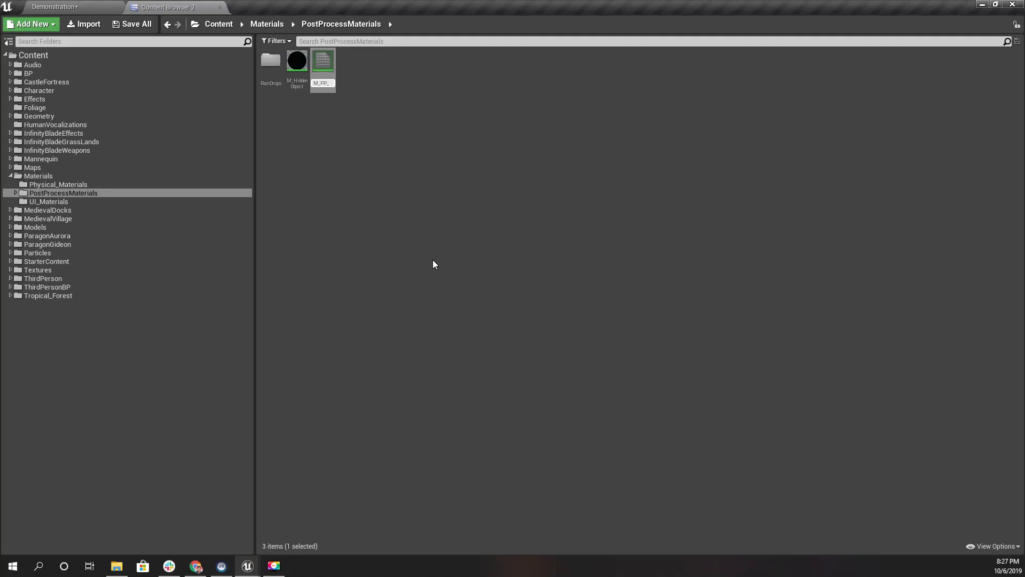
{"action": "key", "text": "Return"}
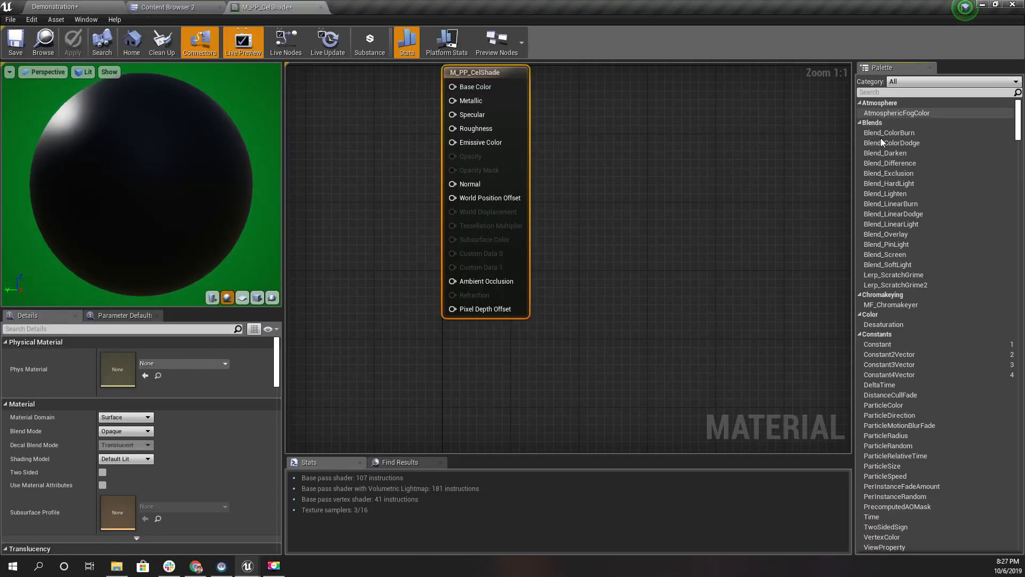
{"action": "scroll", "coordinate": [159, 220], "scroll_direction": "down", "scroll_amount": 3}
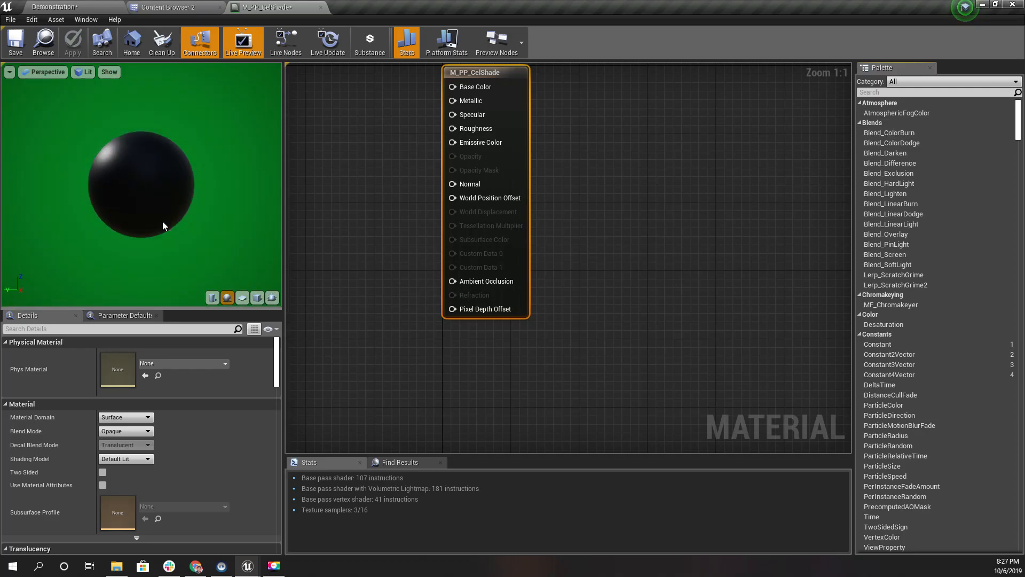
Step: Open the BPA_Pose animation blueprint from Character/Human, enable Show Environment in its preview scene settings, and return to the M_PP_CelShade material
{"action": "left_click", "coordinate": [113, 315]}
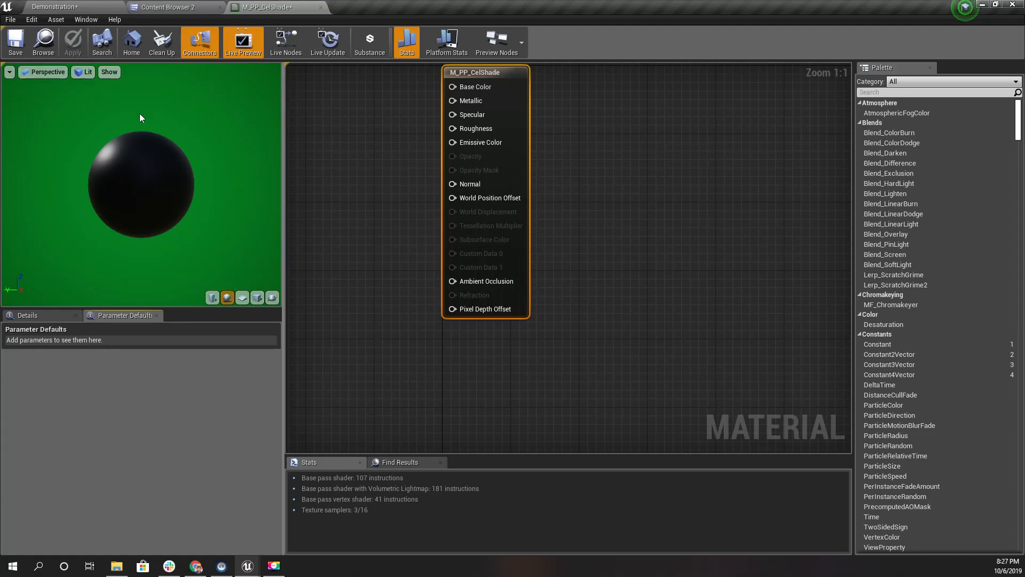
{"action": "left_click", "coordinate": [163, 7]}
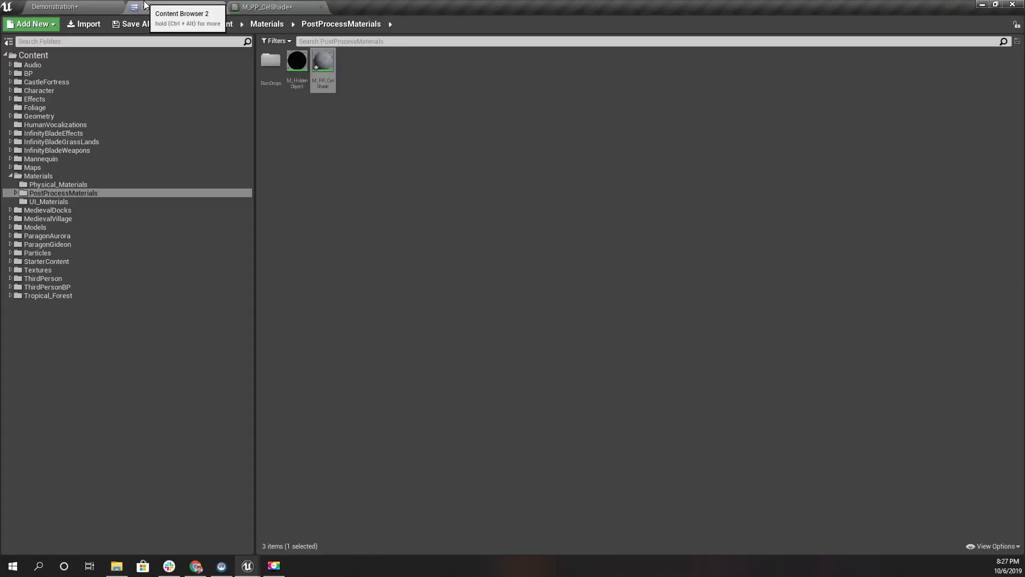
{"action": "left_click", "coordinate": [51, 89]}
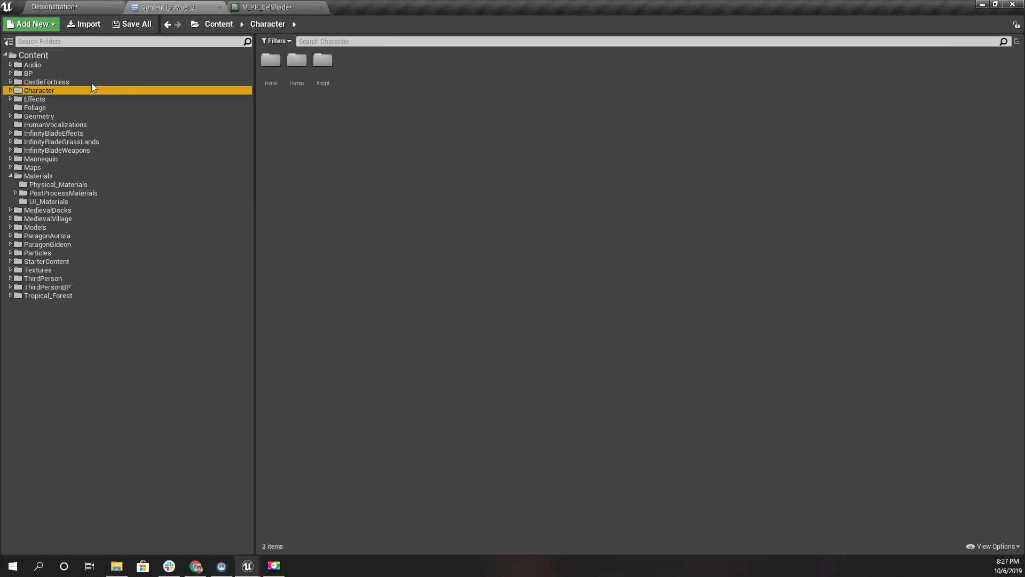
{"action": "double_click", "coordinate": [296, 60]}
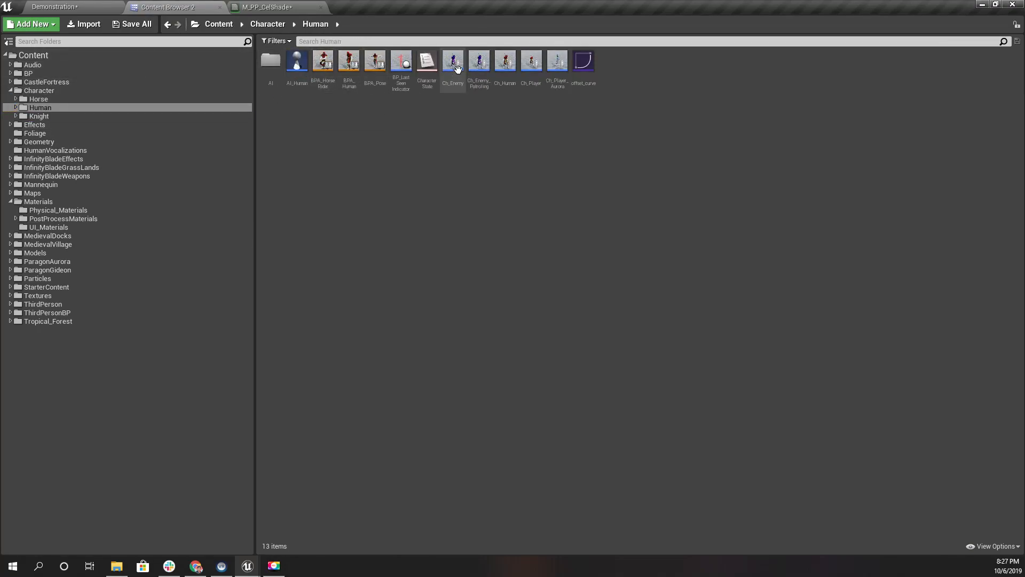
{"action": "double_click", "coordinate": [373, 84]}
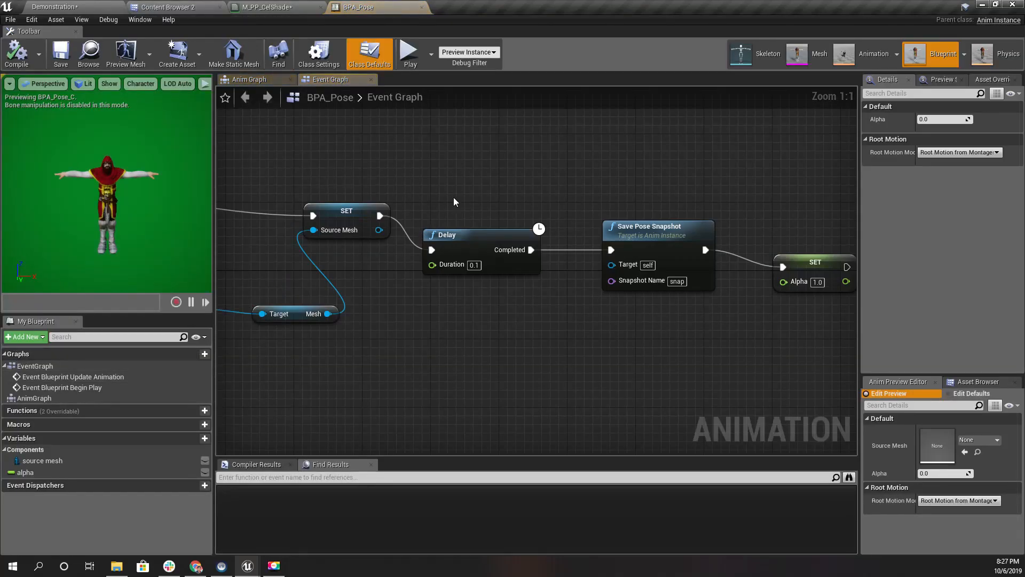
{"action": "left_click", "coordinate": [947, 81]}
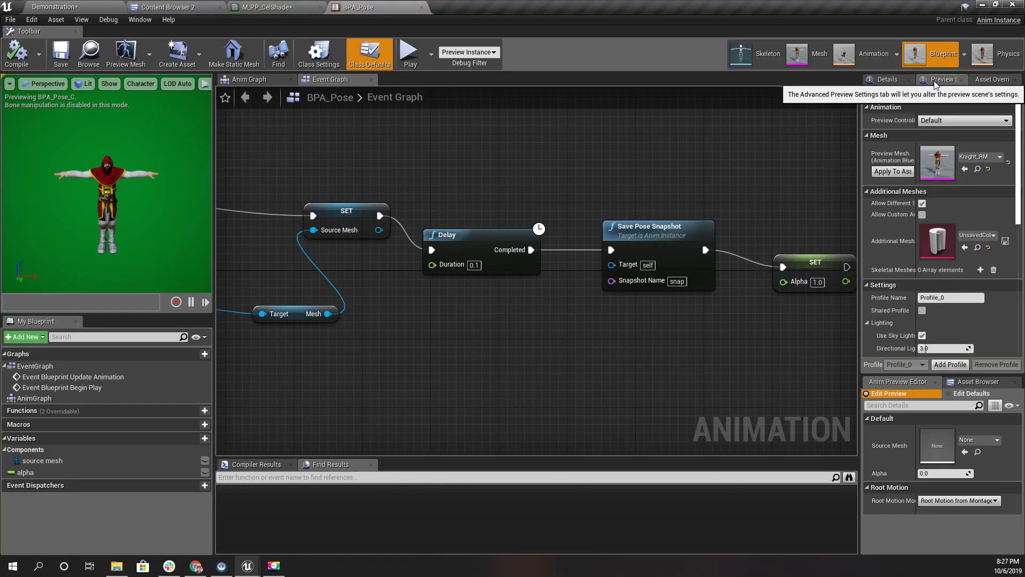
{"action": "scroll", "coordinate": [905, 235], "scroll_direction": "down", "scroll_amount": 5}
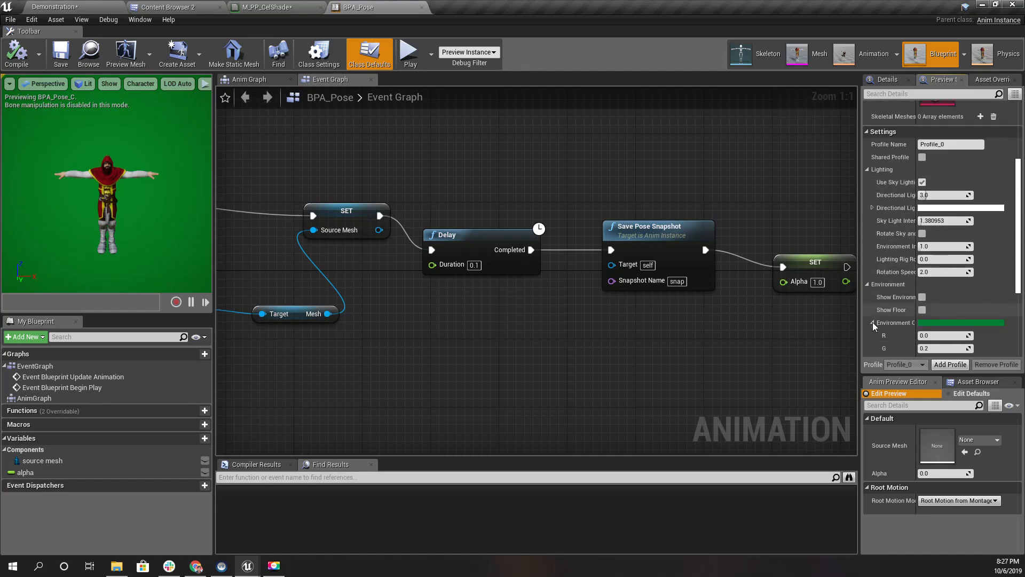
{"action": "left_click", "coordinate": [922, 298]}
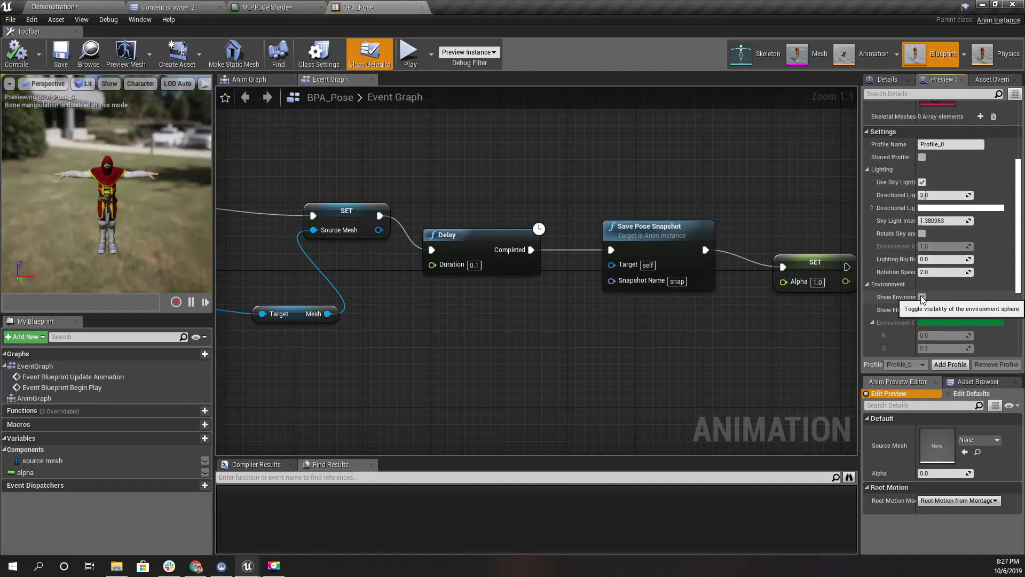
{"action": "left_click", "coordinate": [279, 6]}
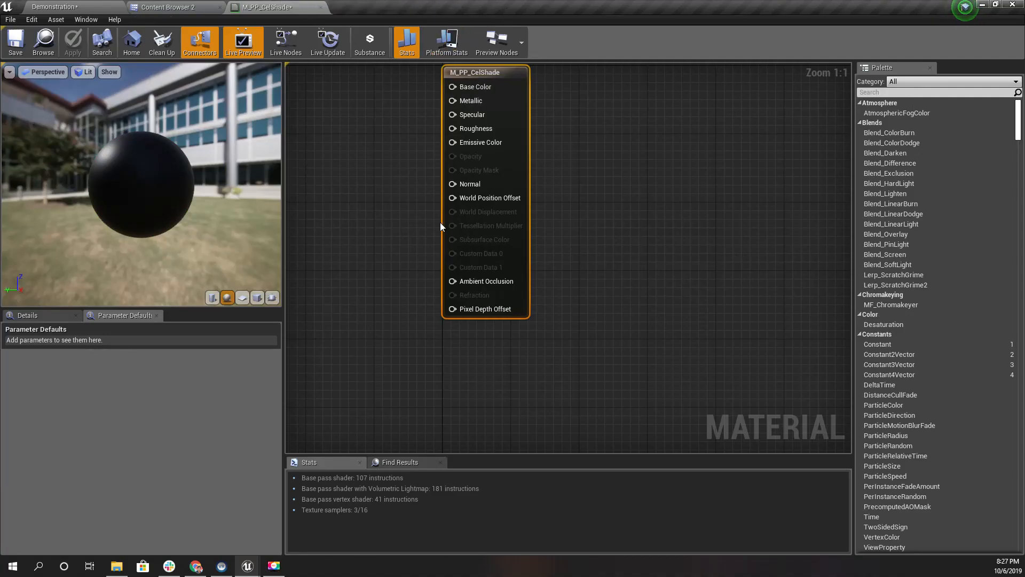
Step: Set the M_PP_CelShade material's domain to Post Process and apply the change
{"action": "scroll", "coordinate": [590, 272], "scroll_direction": "down", "scroll_amount": 4}
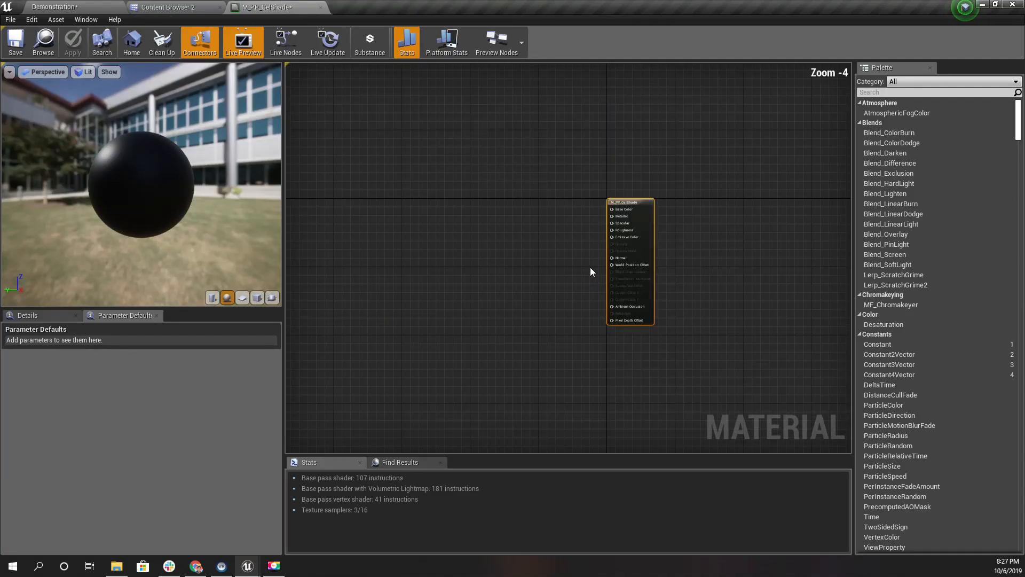
{"action": "scroll", "coordinate": [656, 204], "scroll_direction": "up", "scroll_amount": 3}
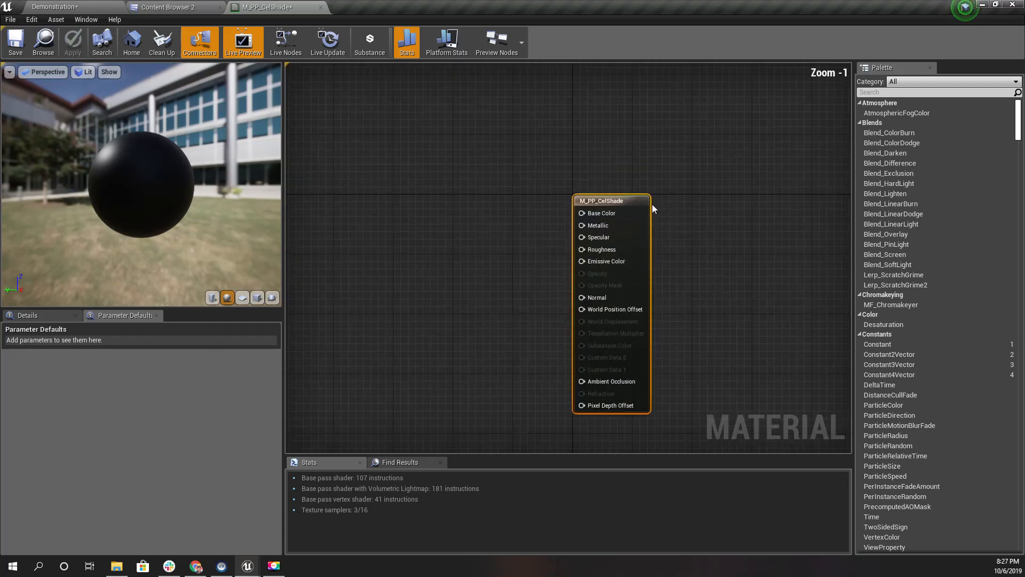
{"action": "left_click", "coordinate": [27, 315]}
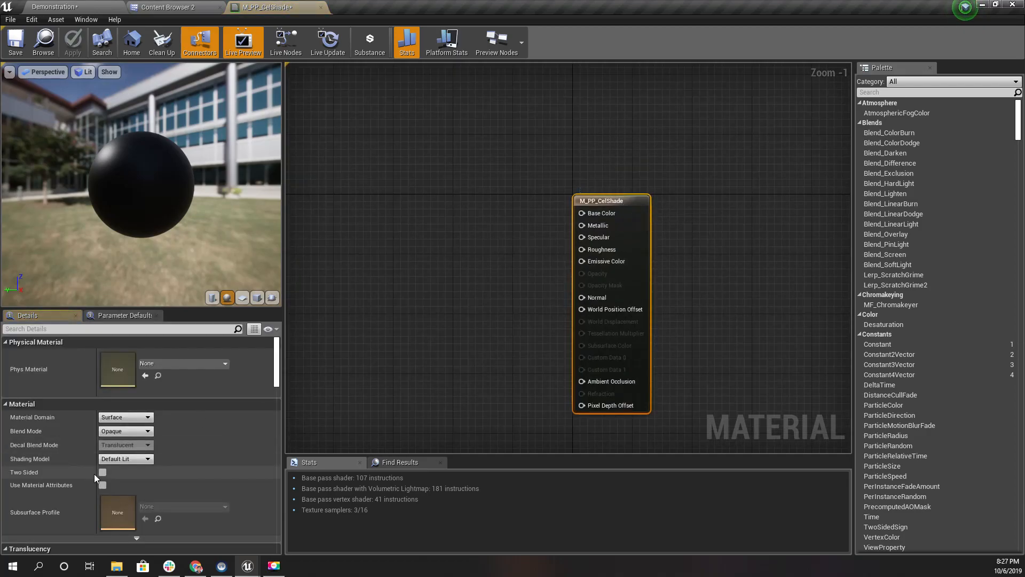
{"action": "left_click", "coordinate": [120, 417]}
{"action": "left_click", "coordinate": [116, 454]}
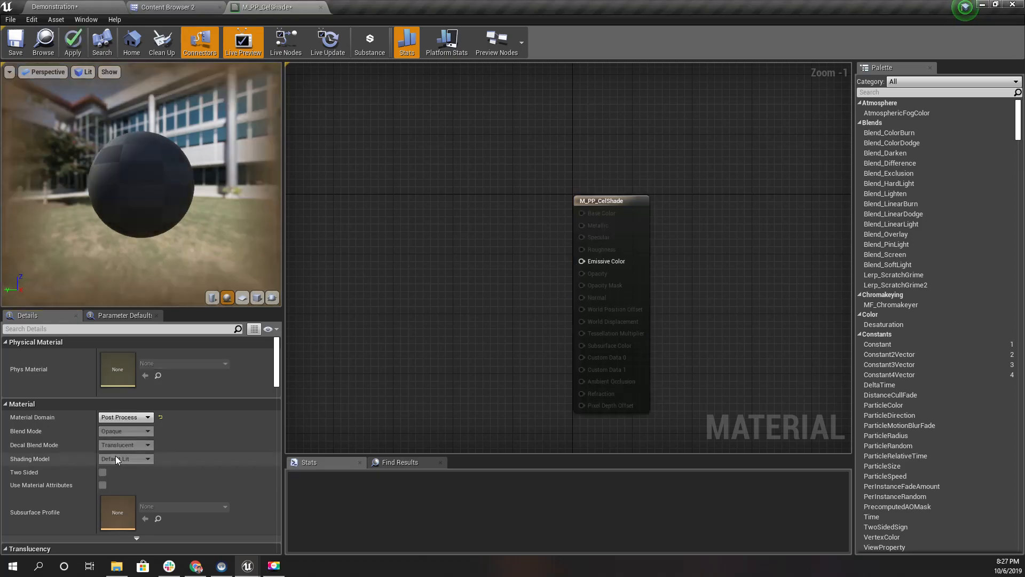
{"action": "right_click_drag", "start_coordinate": [473, 226], "coordinate": [603, 206]}
{"action": "scroll", "coordinate": [603, 206], "scroll_direction": "down", "scroll_amount": 2}
{"action": "scroll", "coordinate": [604, 206], "scroll_direction": "up", "scroll_amount": 2}
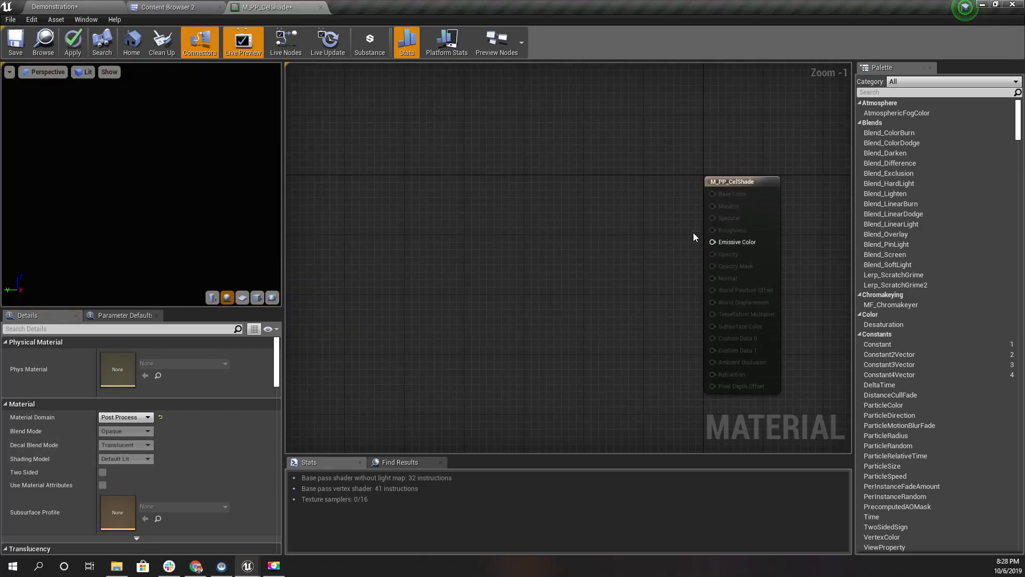
{"action": "left_click_drag", "start_coordinate": [727, 240], "coordinate": [590, 231]}
{"action": "left_click", "coordinate": [494, 200]}
{"action": "left_click", "coordinate": [73, 41]}
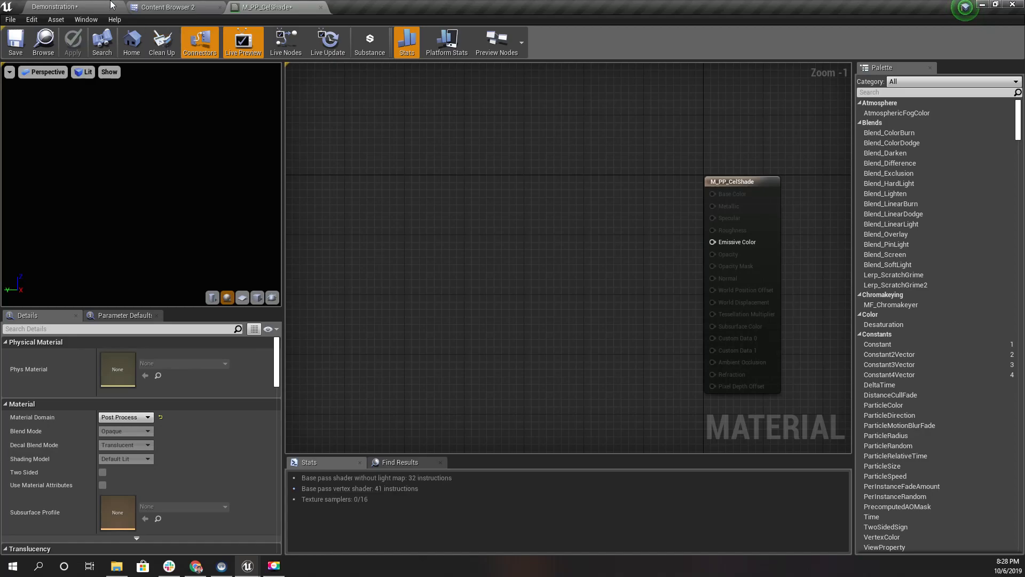
Step: Locate M_PP_CelShade in the PostProcessMaterials folder and create a material instance of it, keeping the suggested name
{"action": "left_click", "coordinate": [80, 7]}
{"action": "left_click", "coordinate": [168, 7]}
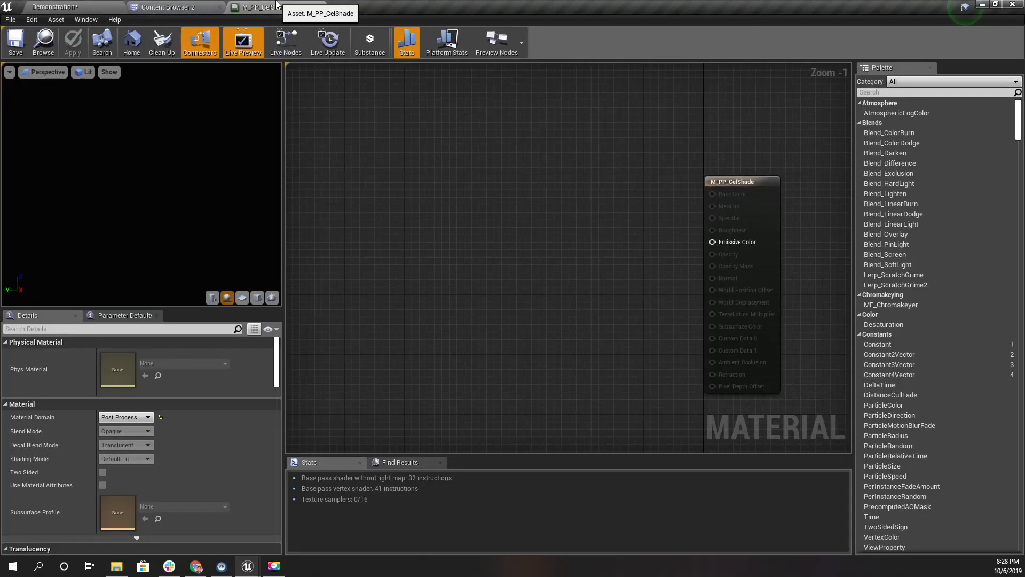
{"action": "left_click", "coordinate": [266, 7]}
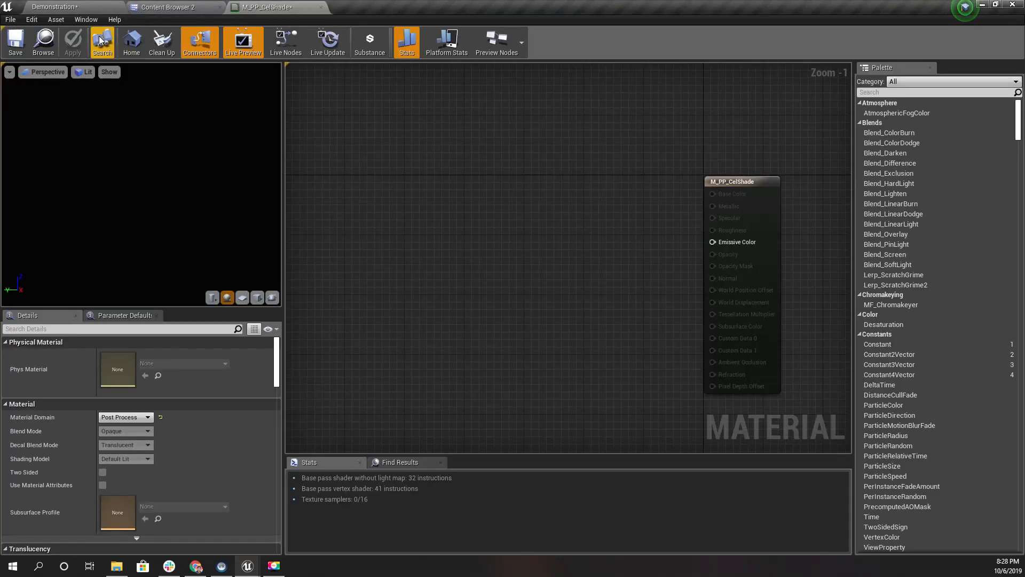
{"action": "left_click", "coordinate": [50, 42]}
{"action": "right_click", "coordinate": [322, 61]}
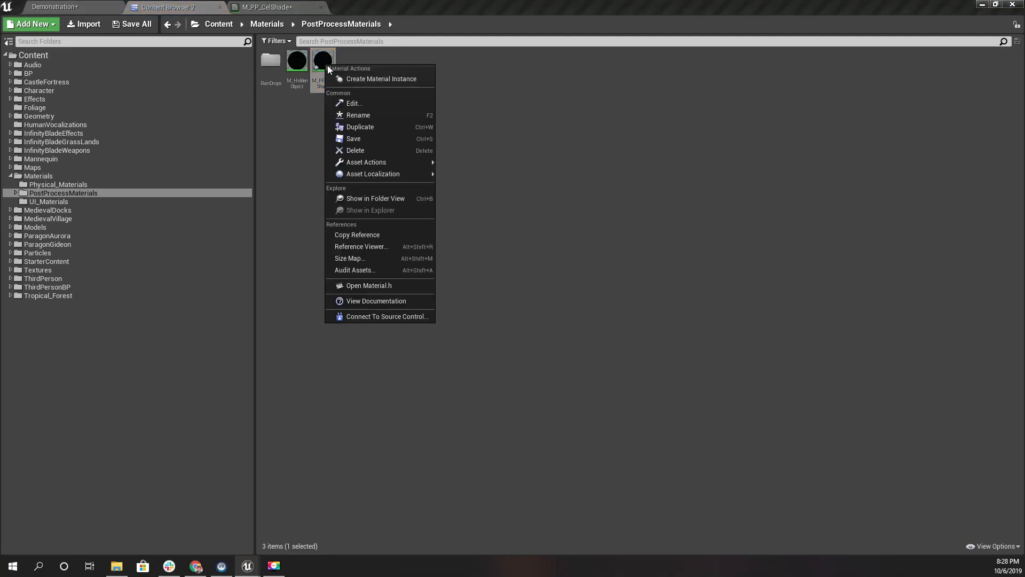
{"action": "left_click", "coordinate": [364, 82]}
{"action": "key", "text": "Return"}
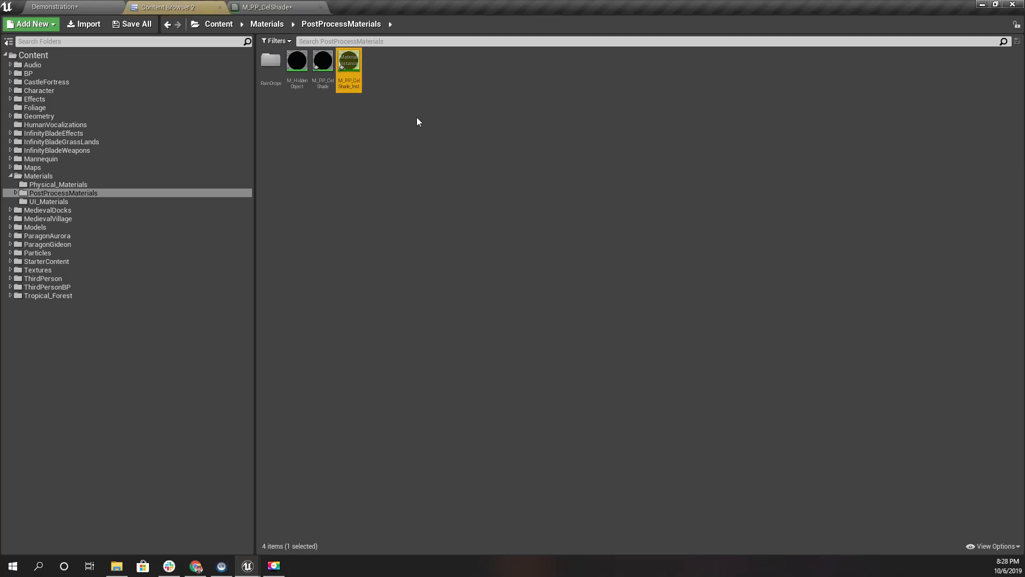
Step: Add an element to the PostProcessVolume's Post Process Materials array and assign the M_PP_CelShade_Inst material instance to it
{"action": "left_click", "coordinate": [112, 6]}
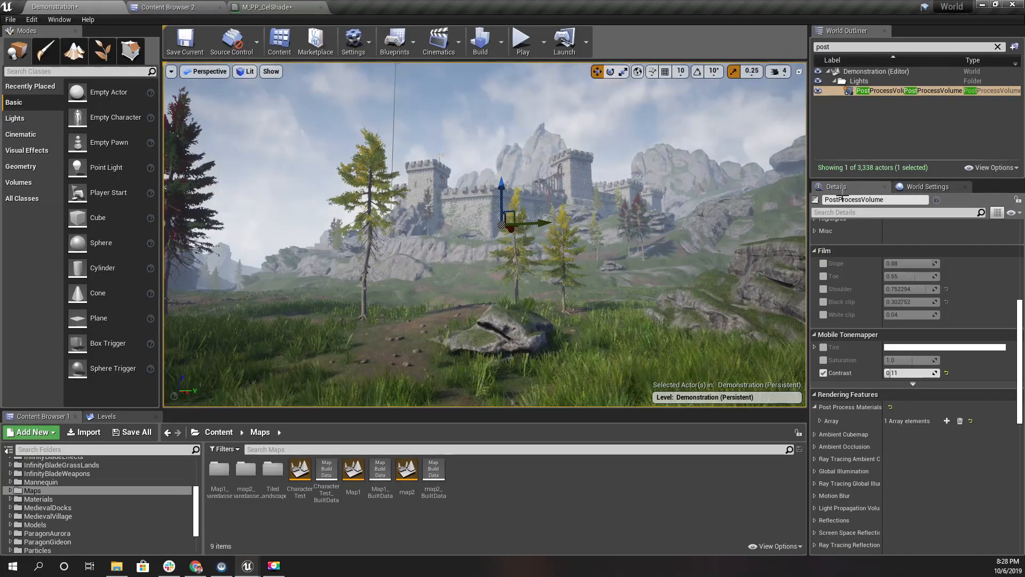
{"action": "left_click", "coordinate": [947, 420]}
{"action": "left_click", "coordinate": [903, 449]}
{"action": "left_click", "coordinate": [916, 476]}
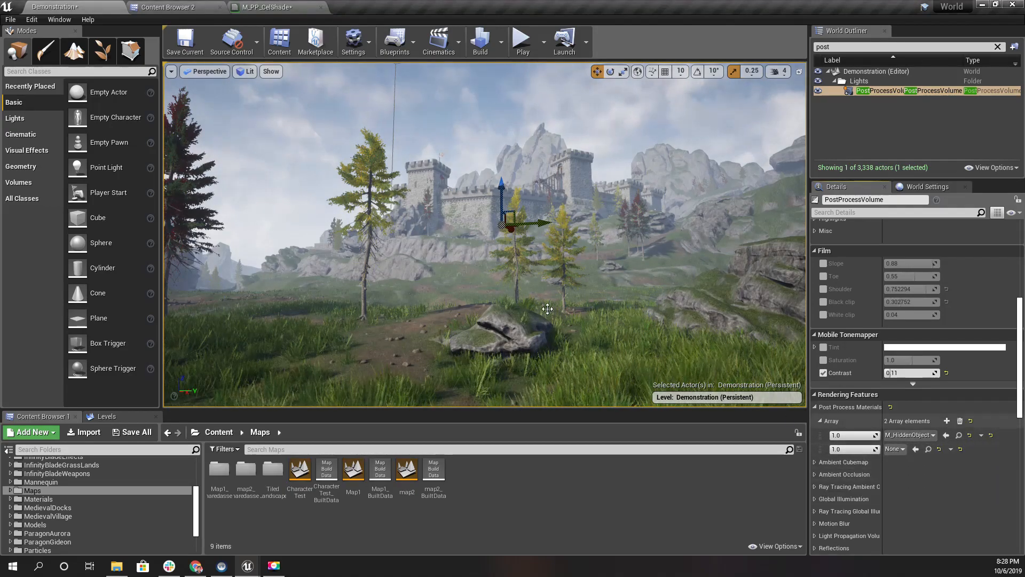
{"action": "left_click", "coordinate": [169, 7]}
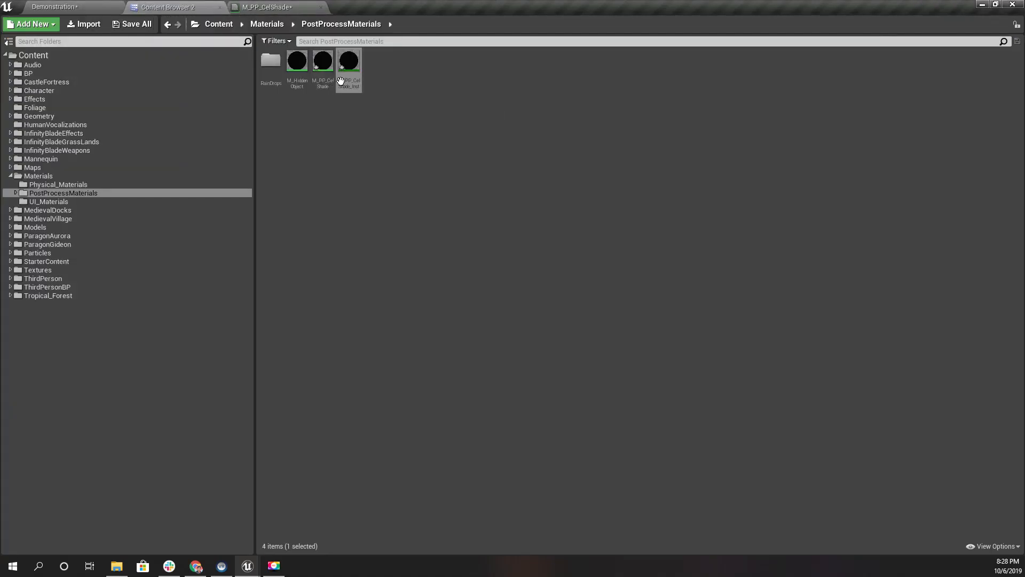
{"action": "left_click_drag", "start_coordinate": [349, 65], "coordinate": [900, 451]}
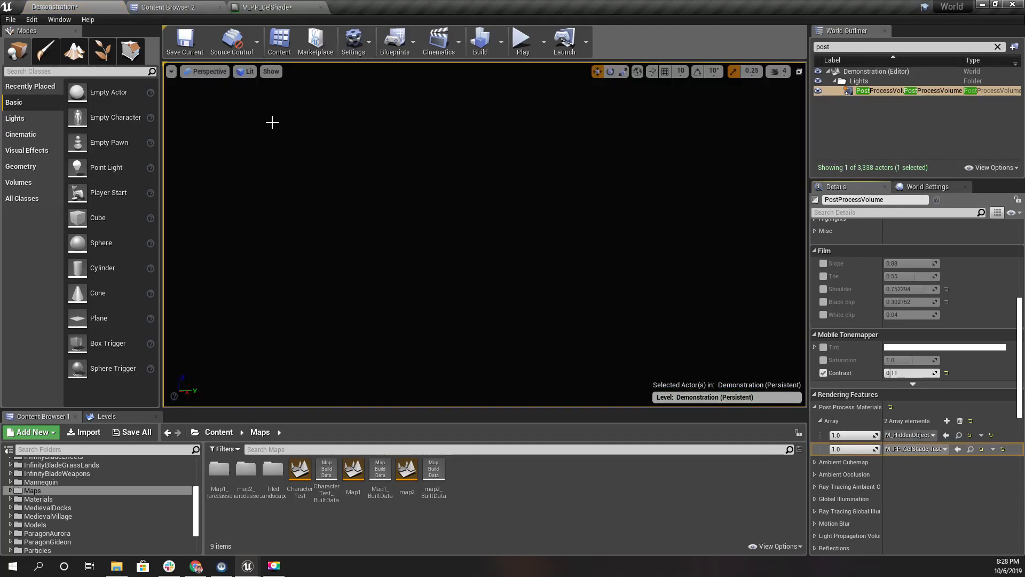
Step: Add a SceneTexture node to the M_PP_CelShade material graph, well before the result node
{"action": "left_click", "coordinate": [278, 7]}
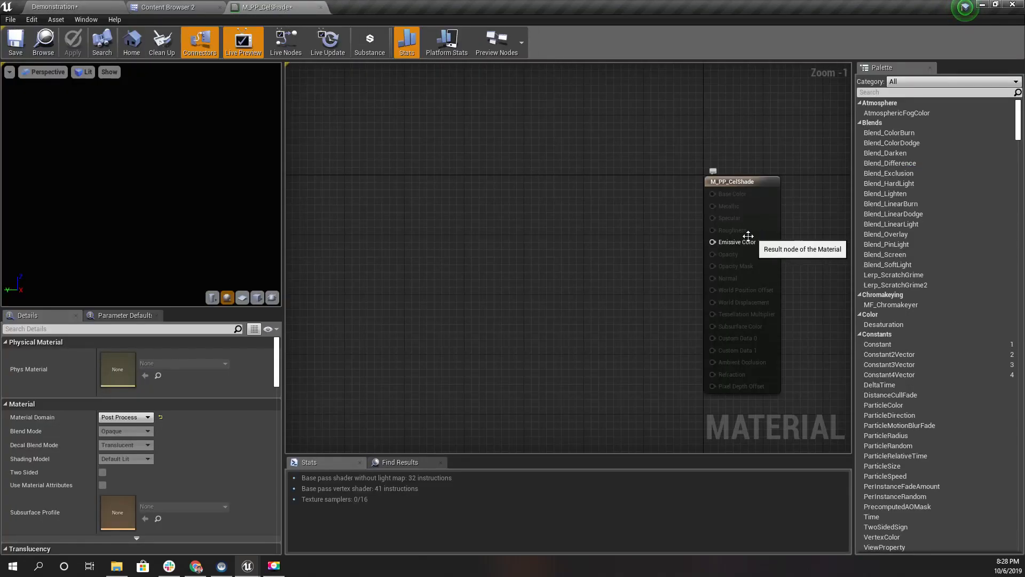
{"action": "right_click_drag", "start_coordinate": [508, 250], "coordinate": [591, 249]}
{"action": "right_click_drag", "start_coordinate": [374, 214], "coordinate": [415, 214]}
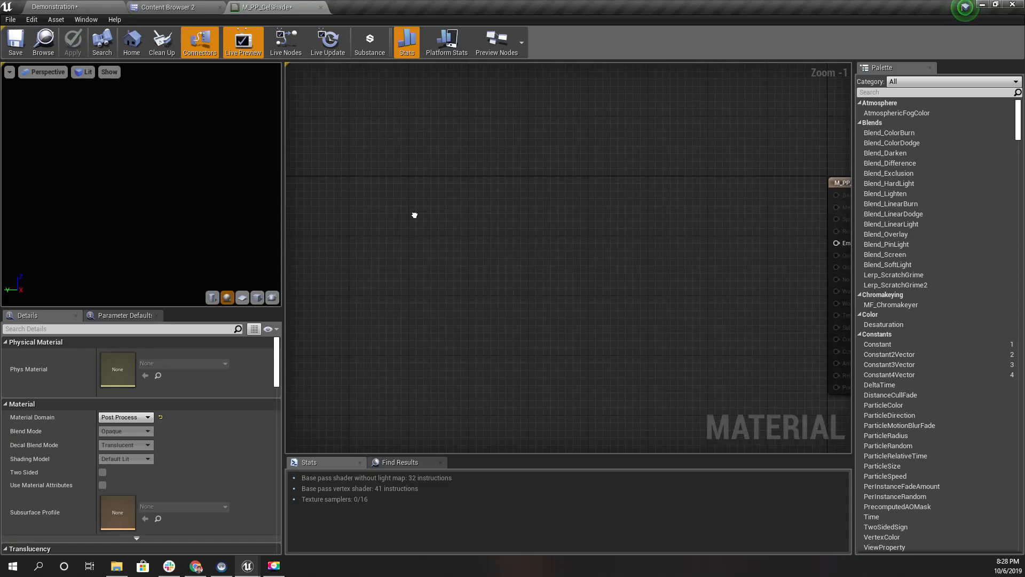
{"action": "right_click", "coordinate": [372, 217]}
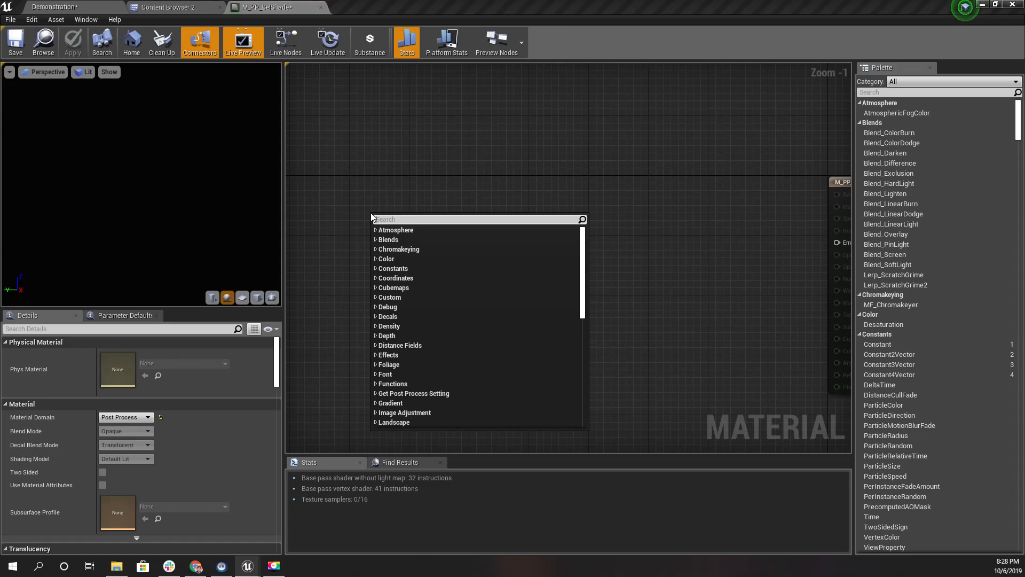
{"action": "type", "text": "scene te"}
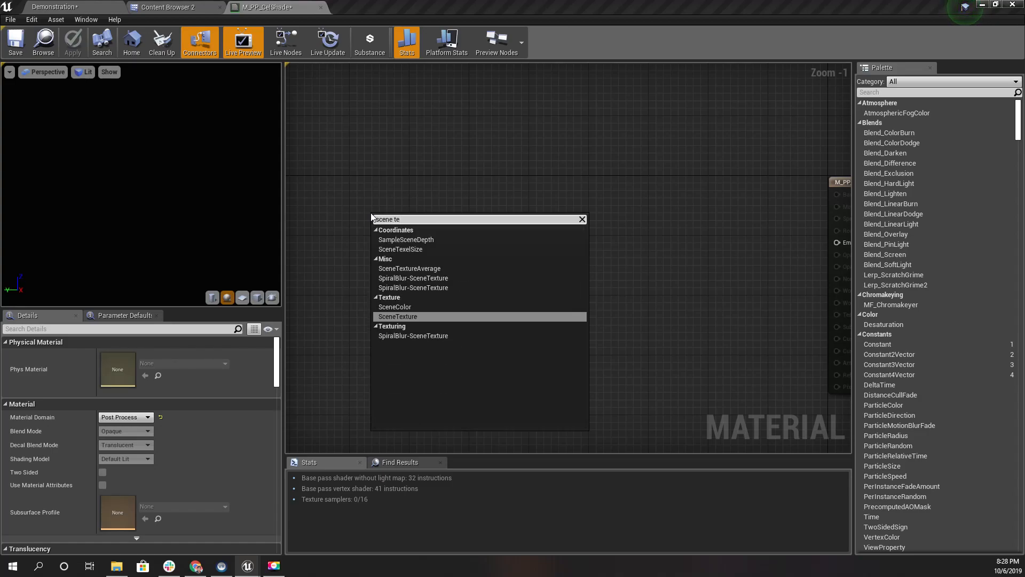
{"action": "key", "text": "Return"}
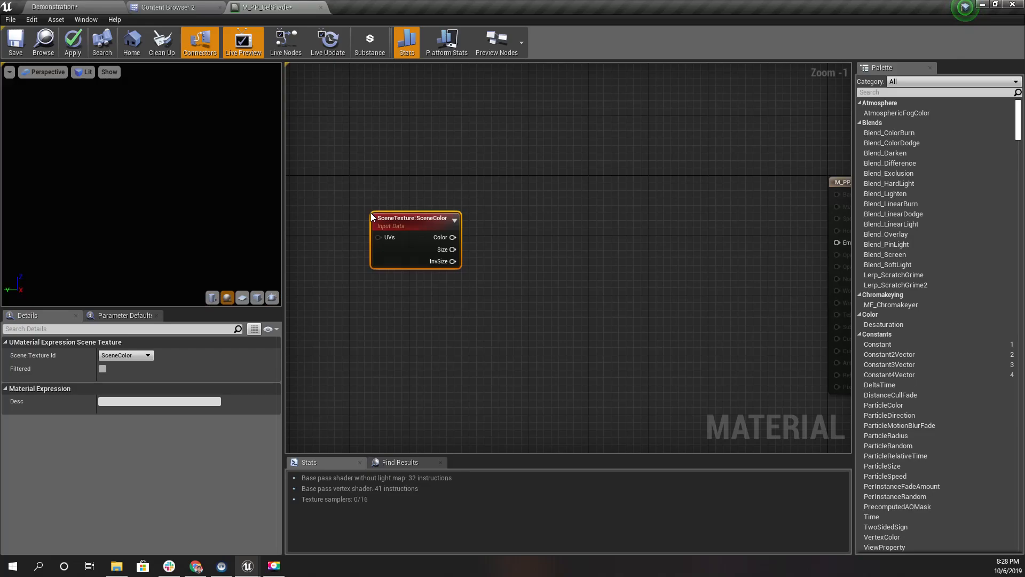
Step: Look through the SceneTexture node's Scene Texture Id options, then connect its Color output to the material's Emissive Color input
{"action": "left_click", "coordinate": [125, 355]}
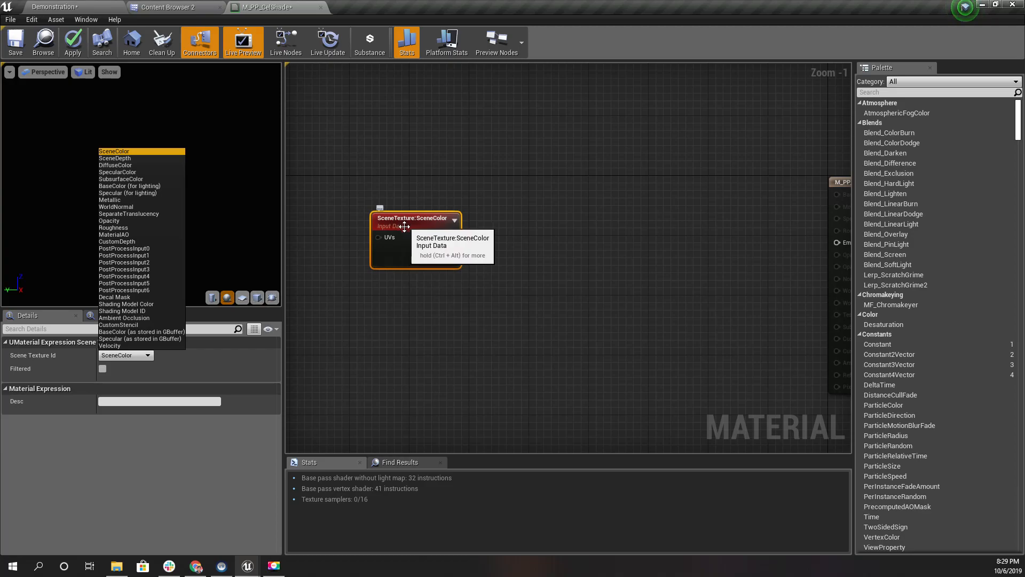
{"action": "right_click_drag", "start_coordinate": [439, 295], "coordinate": [434, 295]}
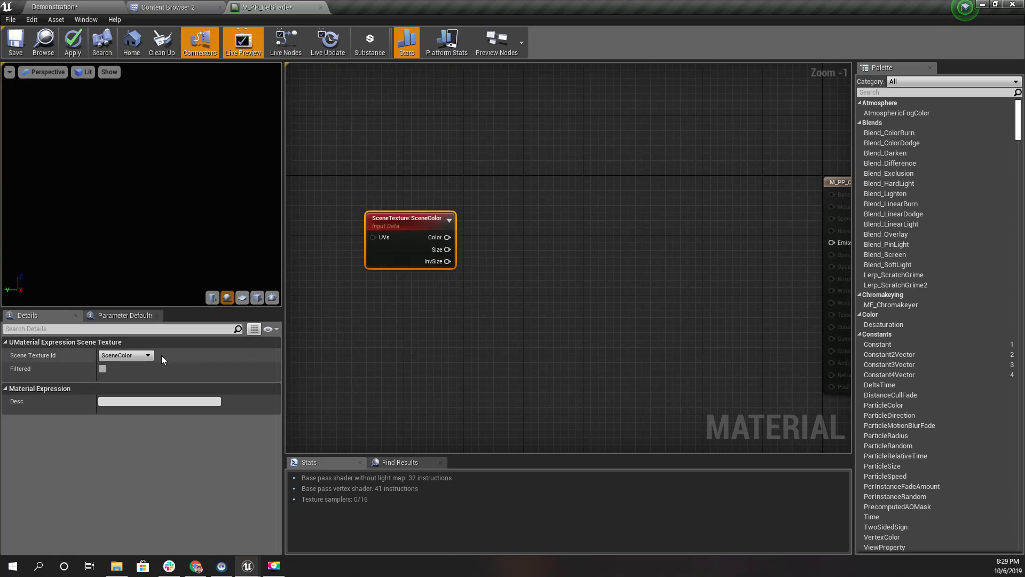
{"action": "left_click", "coordinate": [124, 355]}
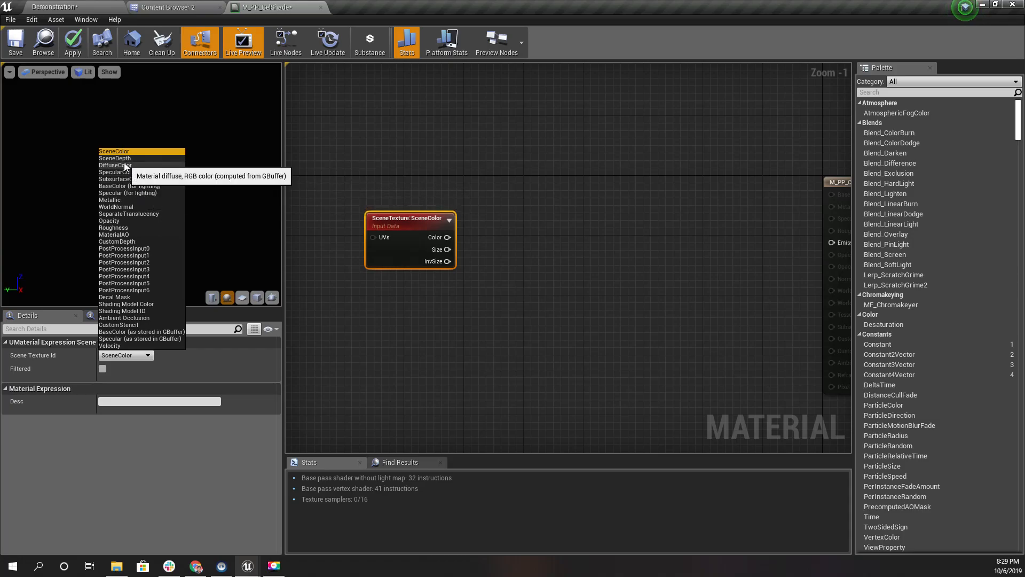
{"action": "right_click_drag", "start_coordinate": [478, 245], "coordinate": [443, 247]}
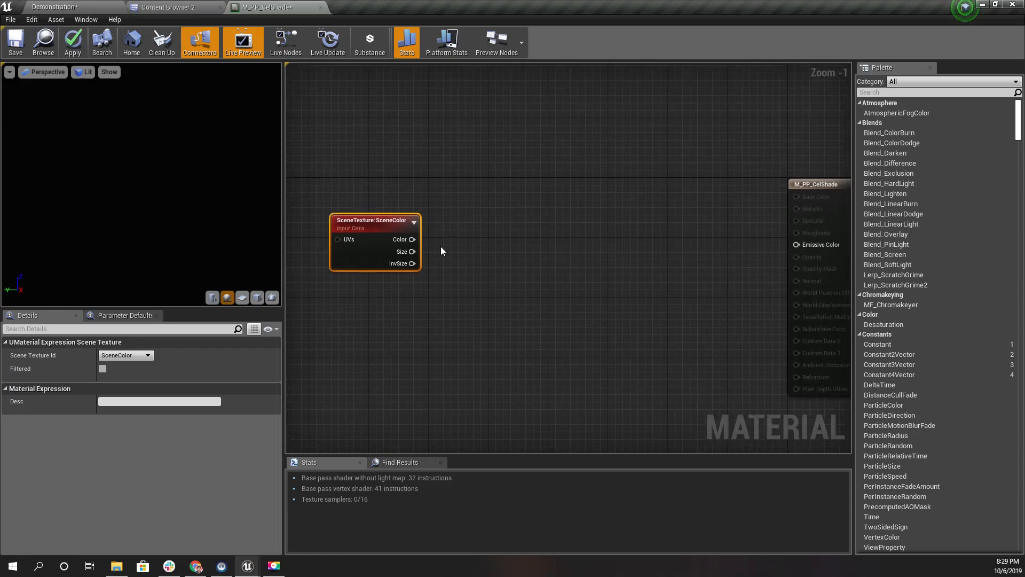
{"action": "left_click_drag", "start_coordinate": [412, 239], "coordinate": [806, 242]}
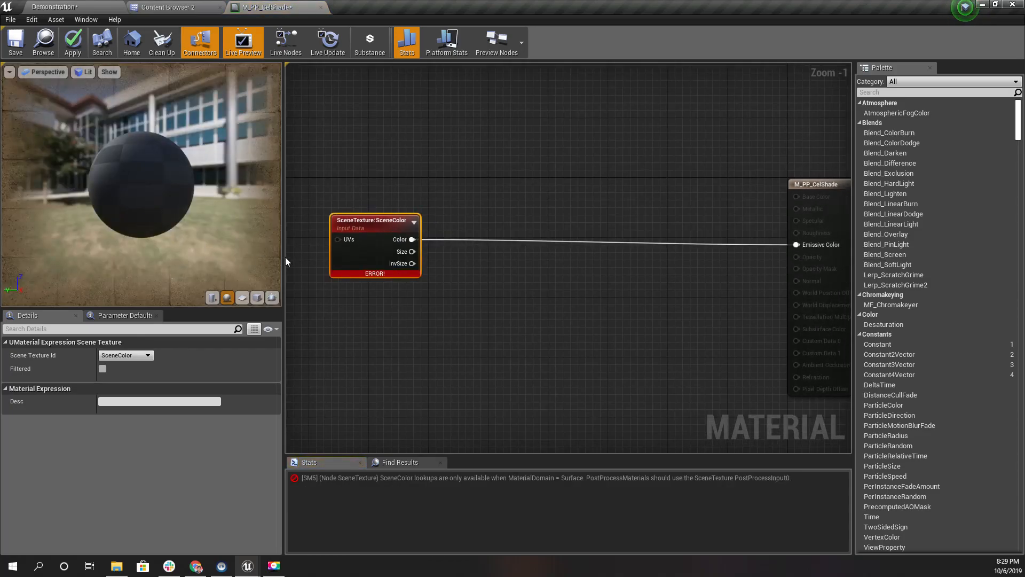
Step: Break the link between the SceneTexture node's Color output and the material's Emissive Color input
{"action": "right_click", "coordinate": [414, 239]}
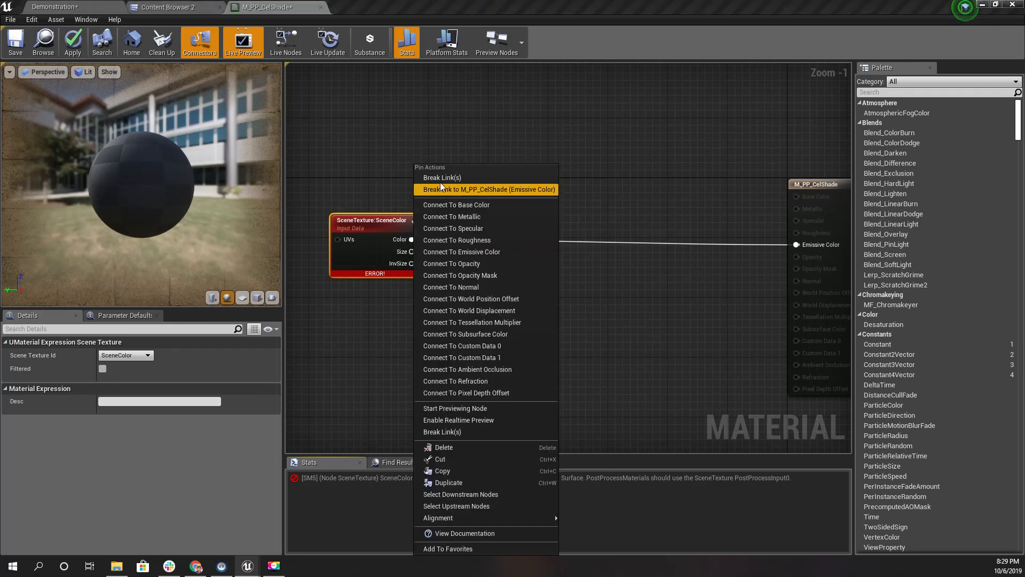
{"action": "left_click", "coordinate": [118, 355]}
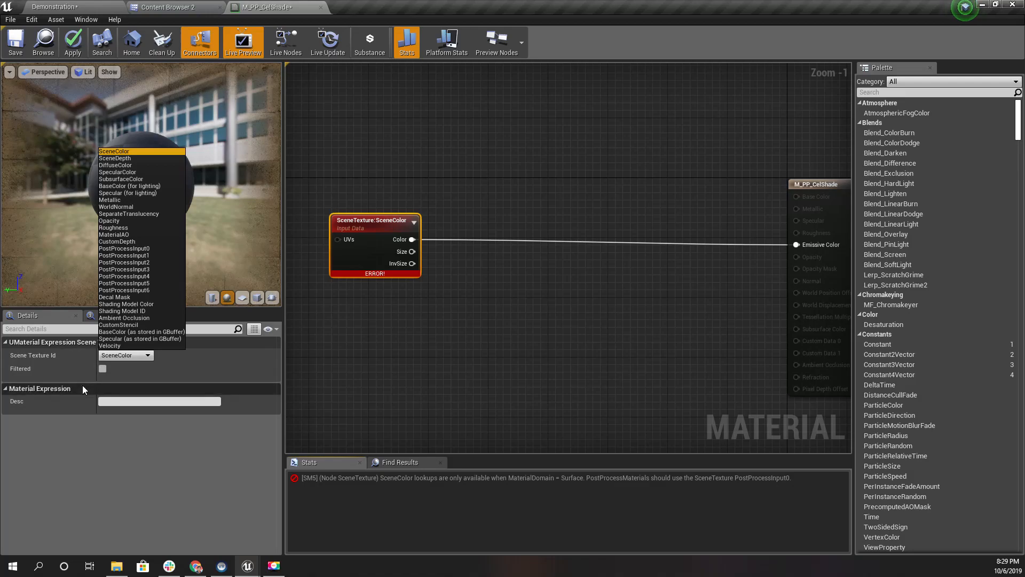
{"action": "left_click", "coordinate": [71, 470]}
{"action": "left_click", "coordinate": [406, 354]}
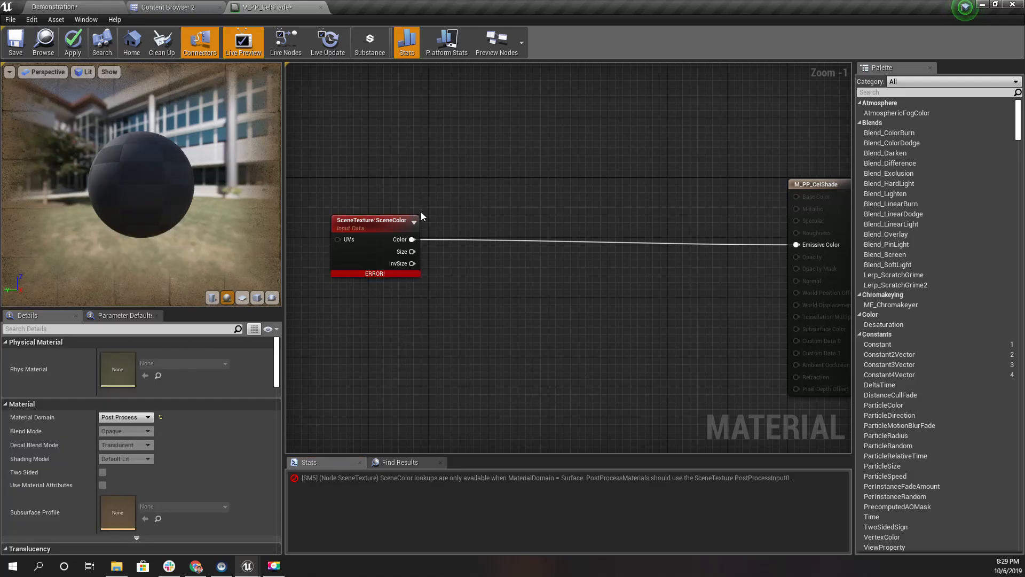
{"action": "right_click", "coordinate": [412, 239]}
{"action": "left_click", "coordinate": [441, 184]}
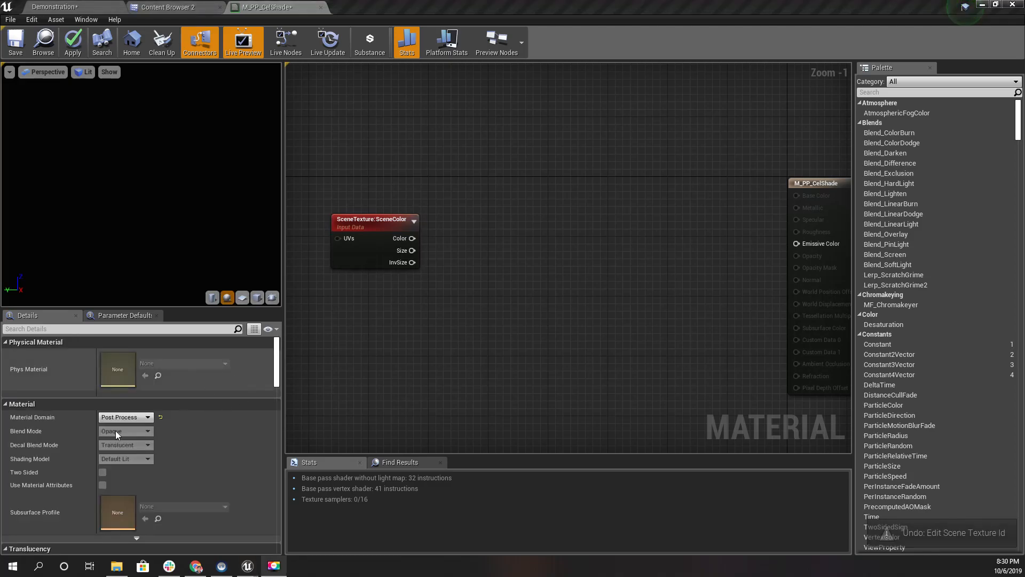
{"action": "left_click", "coordinate": [123, 420]}
Step: Set the SceneTexture node's Scene Texture Id to PostProcessInput0 and connect its Color output to Emissive Color
{"action": "left_click", "coordinate": [375, 226]}
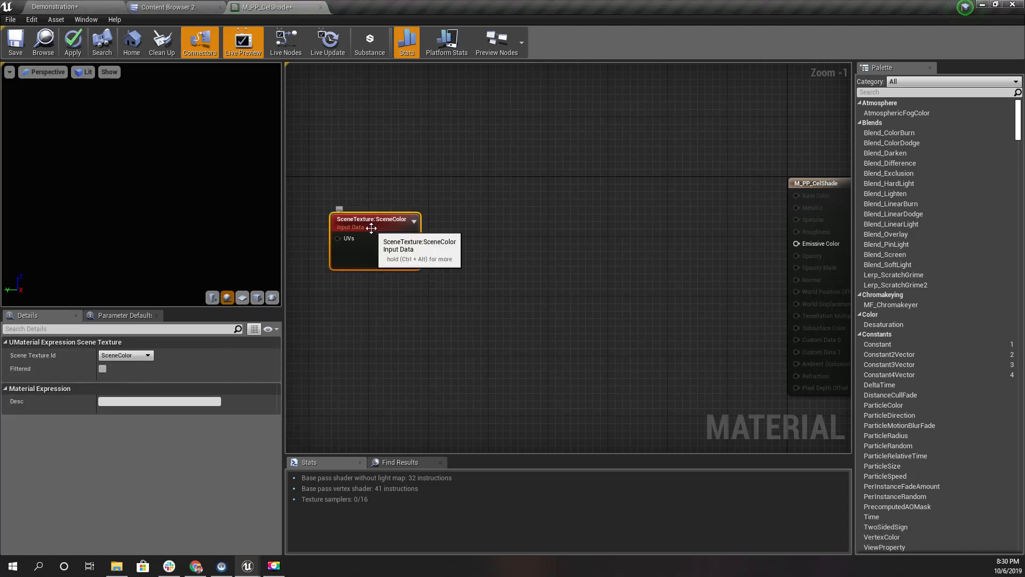
{"action": "left_click", "coordinate": [110, 357]}
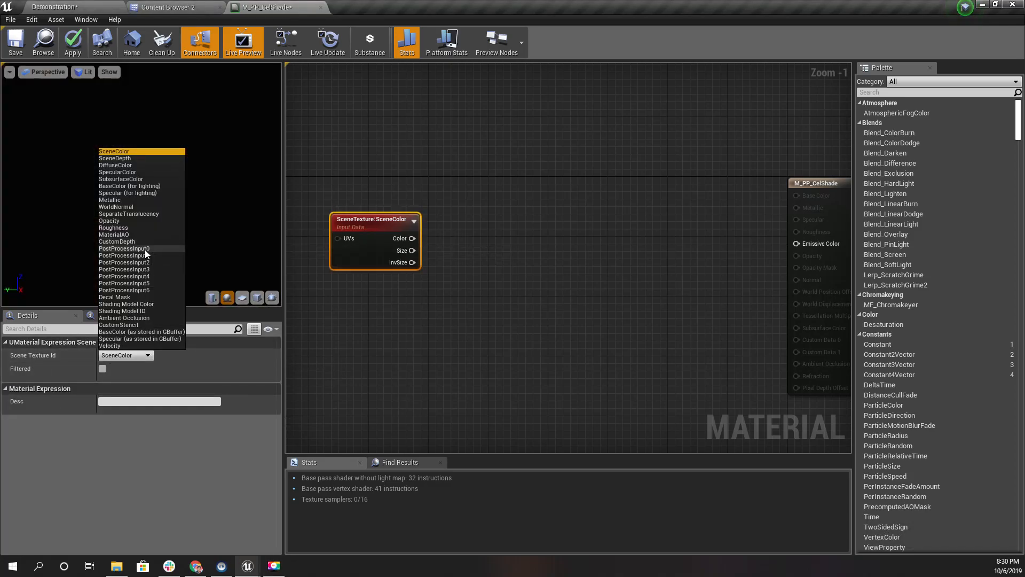
{"action": "left_click", "coordinate": [145, 249]}
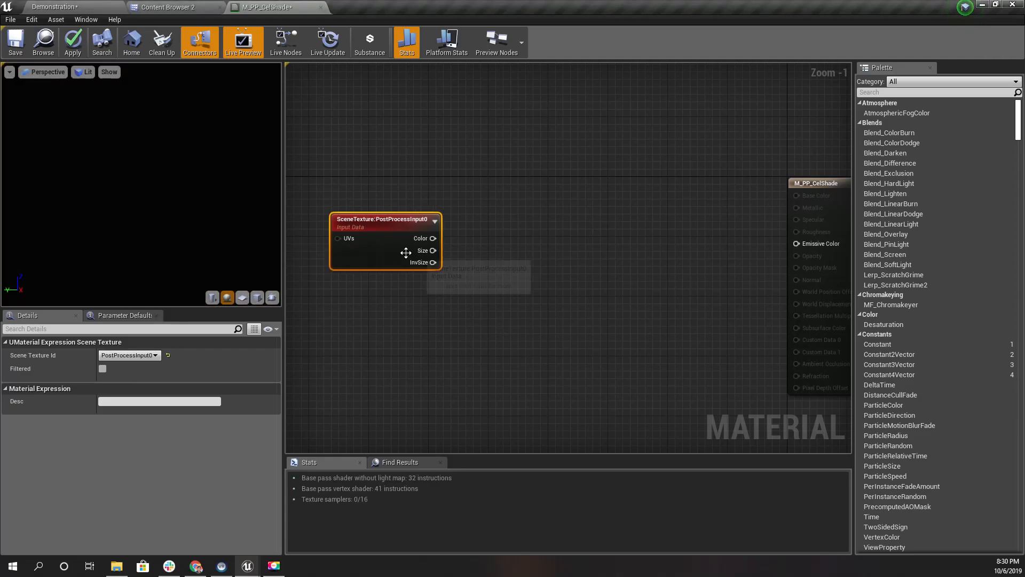
{"action": "left_click_drag", "start_coordinate": [433, 239], "coordinate": [796, 243]}
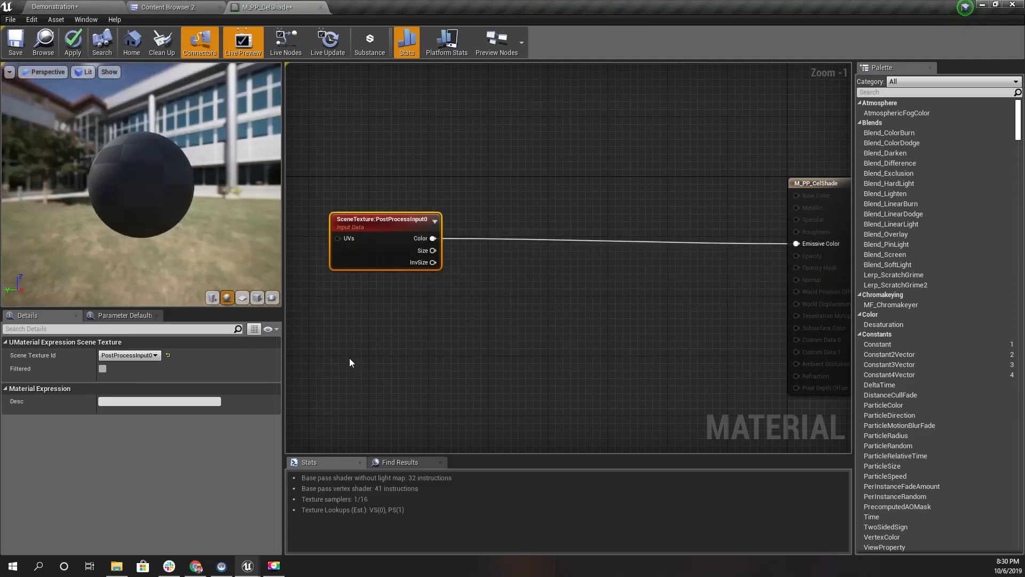
Step: Apply the PostProcessInput0 version of the material and look around the castle level in the Demonstration map
{"action": "left_click_drag", "start_coordinate": [114, 136], "coordinate": [182, 135]}
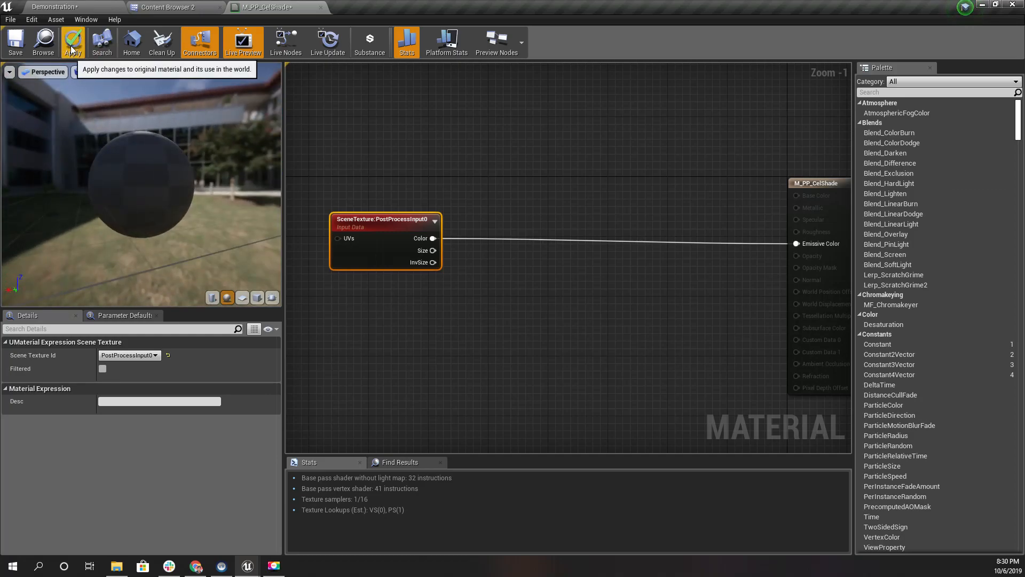
{"action": "left_click", "coordinate": [77, 6]}
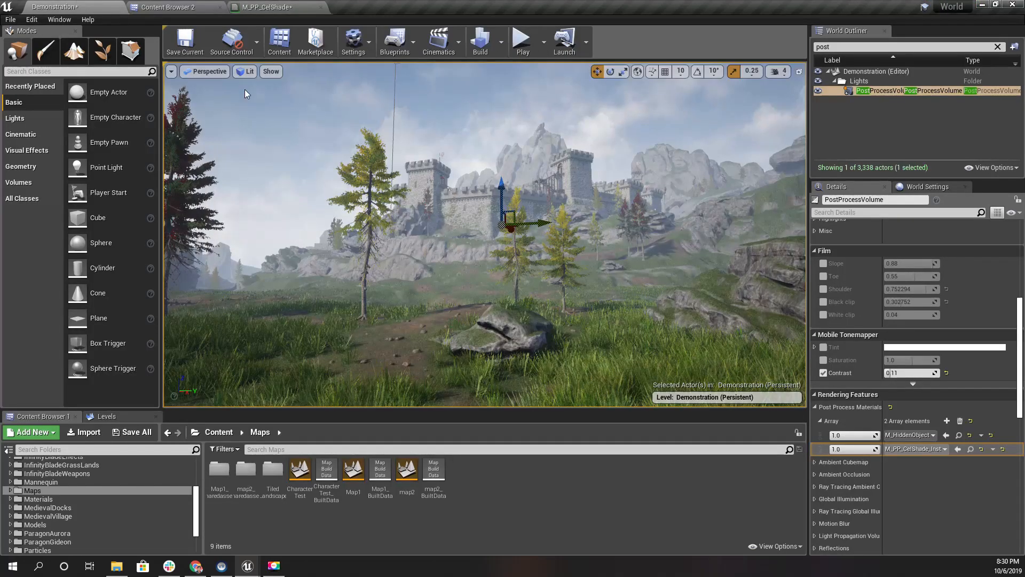
{"action": "right_click_drag", "start_coordinate": [571, 327], "coordinate": [542, 319]}
{"action": "key", "text": "g"}
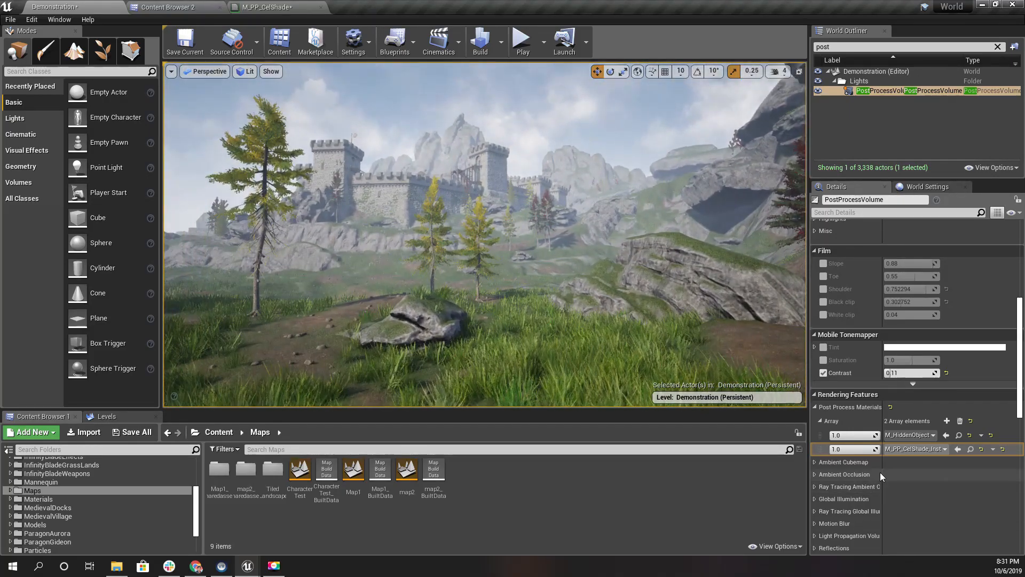
{"action": "right_click_drag", "start_coordinate": [516, 235], "coordinate": [483, 224]}
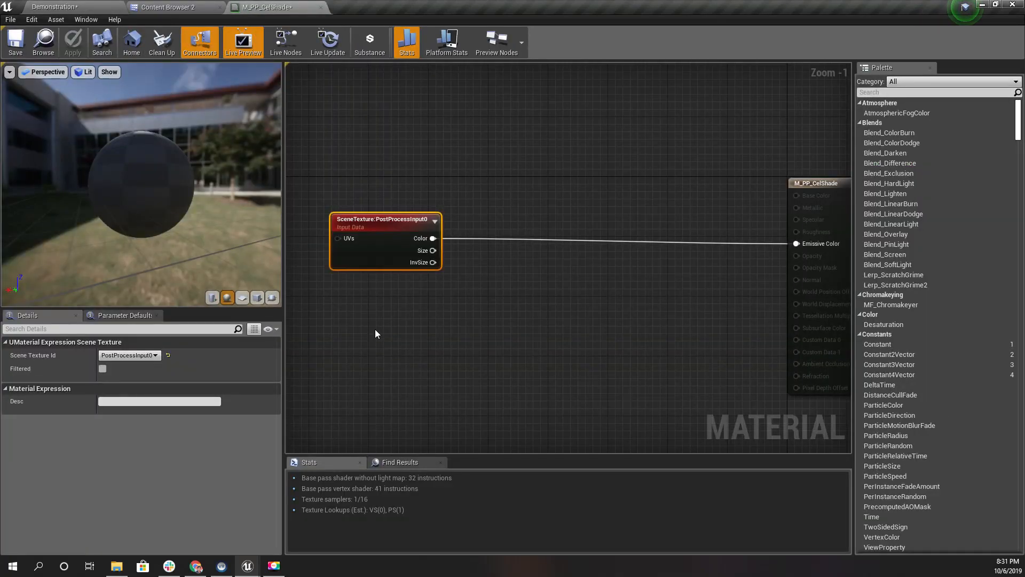
Step: Duplicate the PostProcessInput0 SceneTexture node, place the copy just below it and set its Scene Texture Id to SceneDepth
{"action": "key", "text": "ctrl+w"}
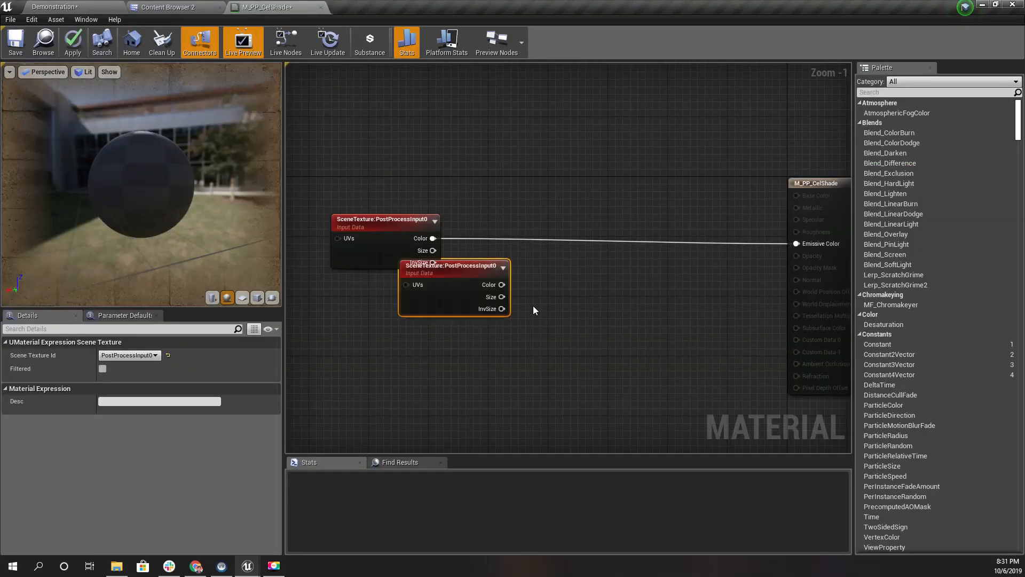
{"action": "left_click_drag", "start_coordinate": [477, 268], "coordinate": [409, 297]}
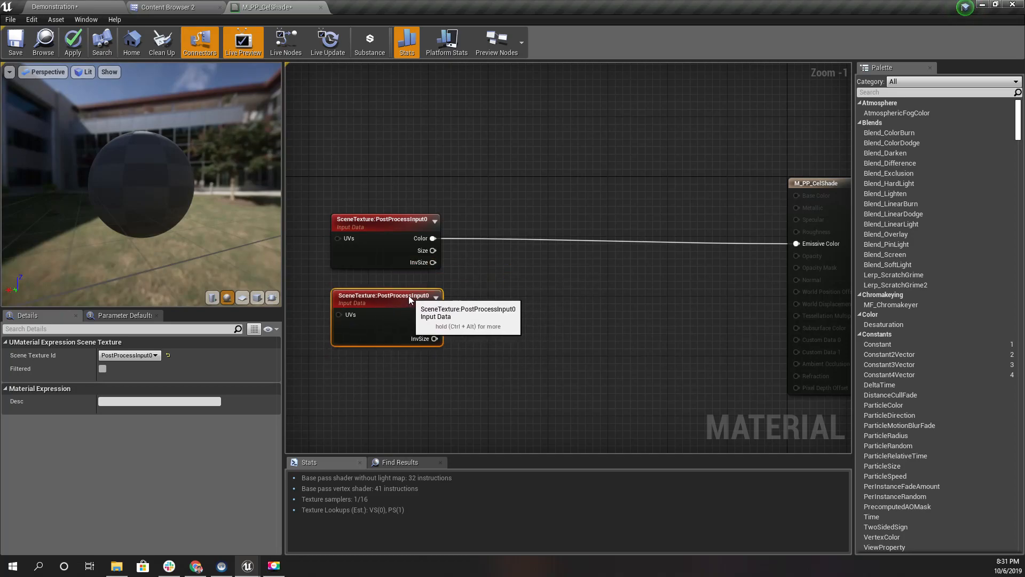
{"action": "left_click", "coordinate": [117, 356]}
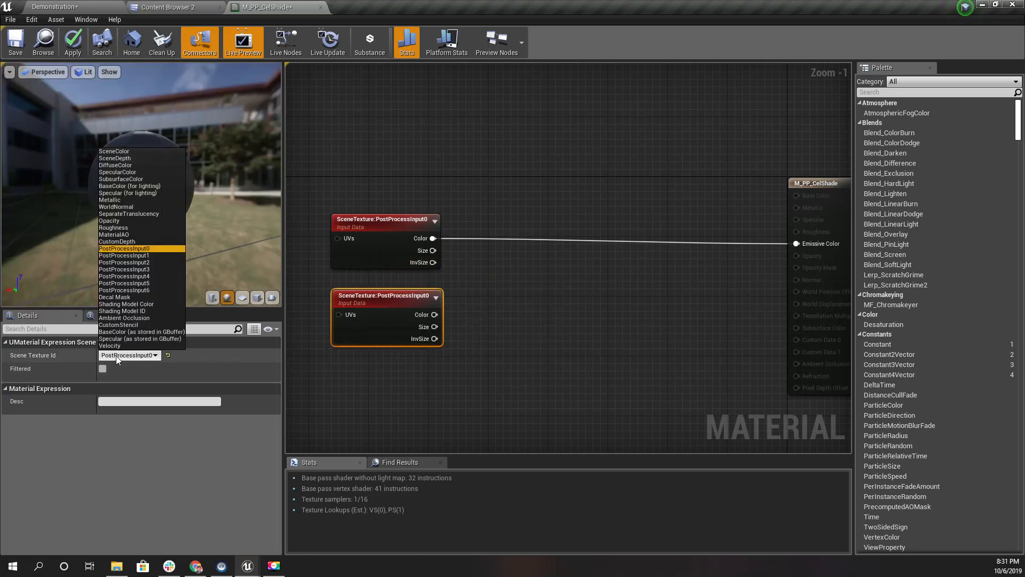
{"action": "left_click", "coordinate": [116, 159]}
Step: Connect the SceneDepth node's Color output to Emissive Color, apply the material and view it in the Demonstration level
{"action": "left_click_drag", "start_coordinate": [417, 315], "coordinate": [801, 245]}
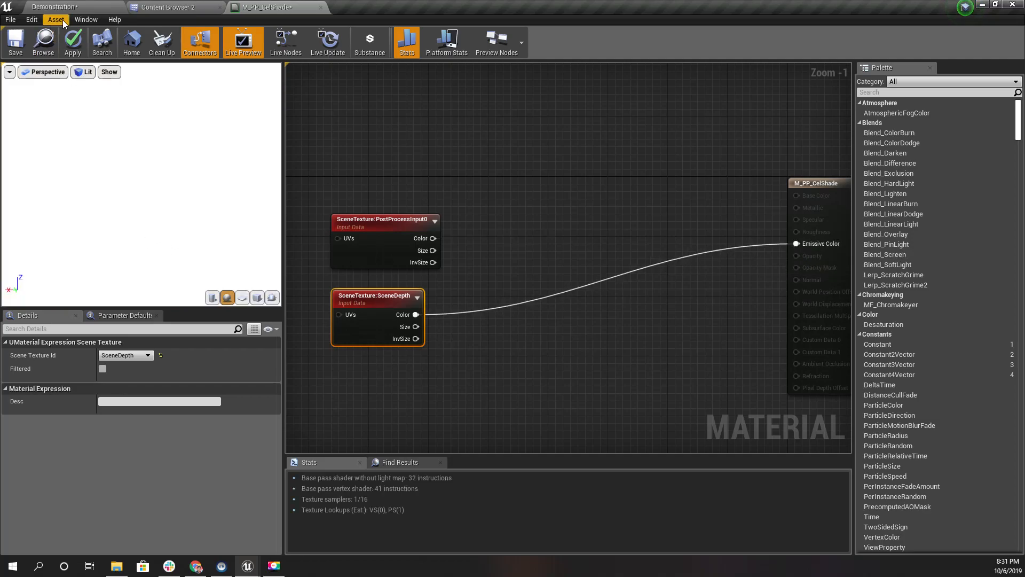
{"action": "left_click", "coordinate": [74, 40]}
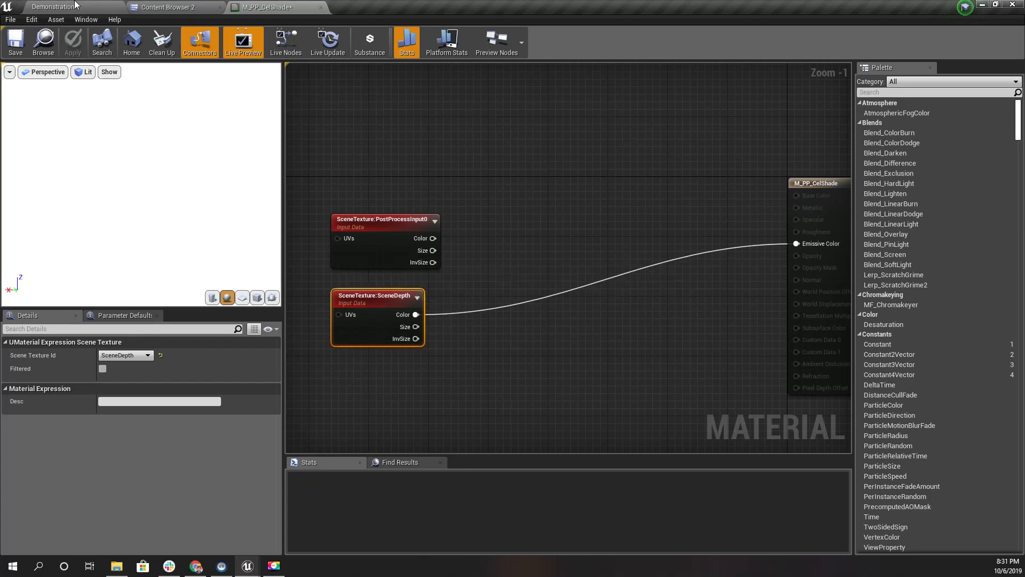
{"action": "left_click", "coordinate": [56, 7]}
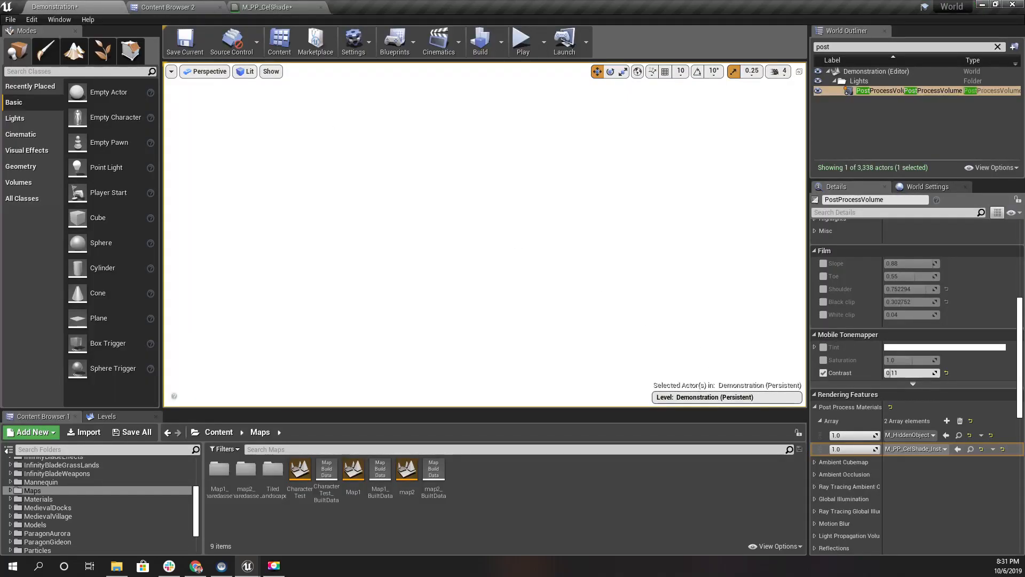
Step: Back in the M_PP_CelShade graph, insert a Divide node between the SceneDepth Color output and the Emissive Color input
{"action": "left_click", "coordinate": [264, 7]}
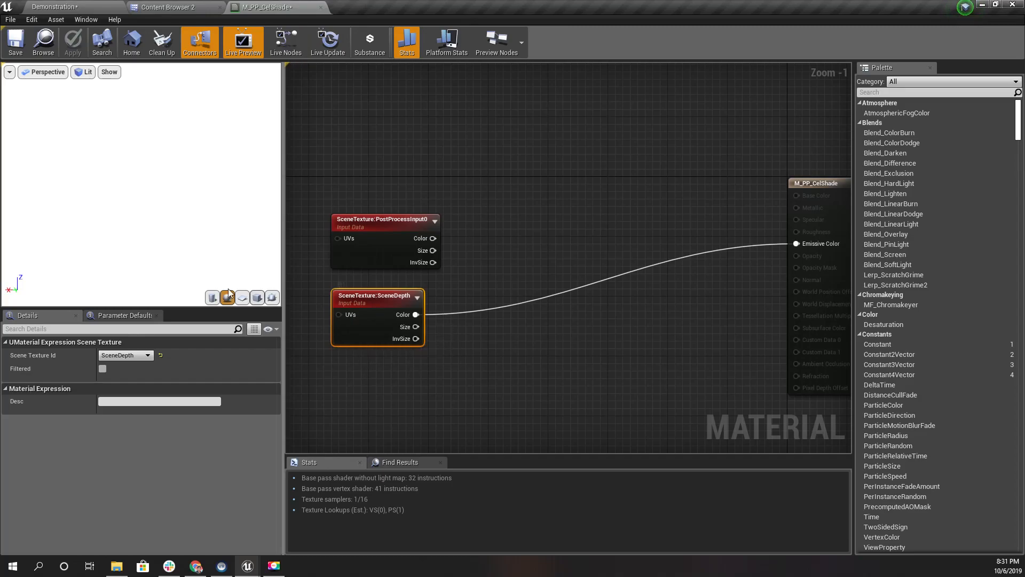
{"action": "left_click", "coordinate": [125, 356]}
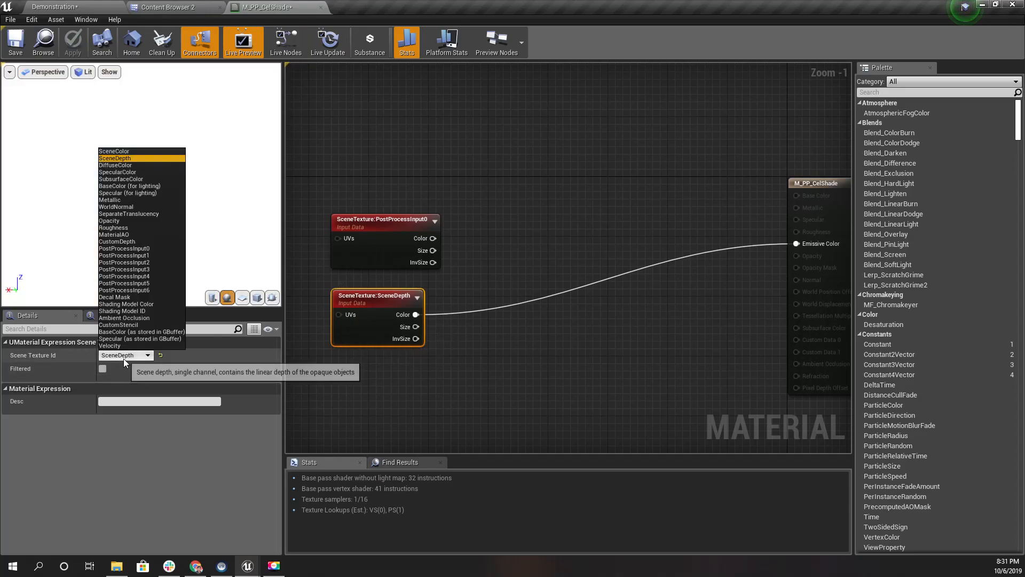
{"action": "left_click", "coordinate": [134, 158]}
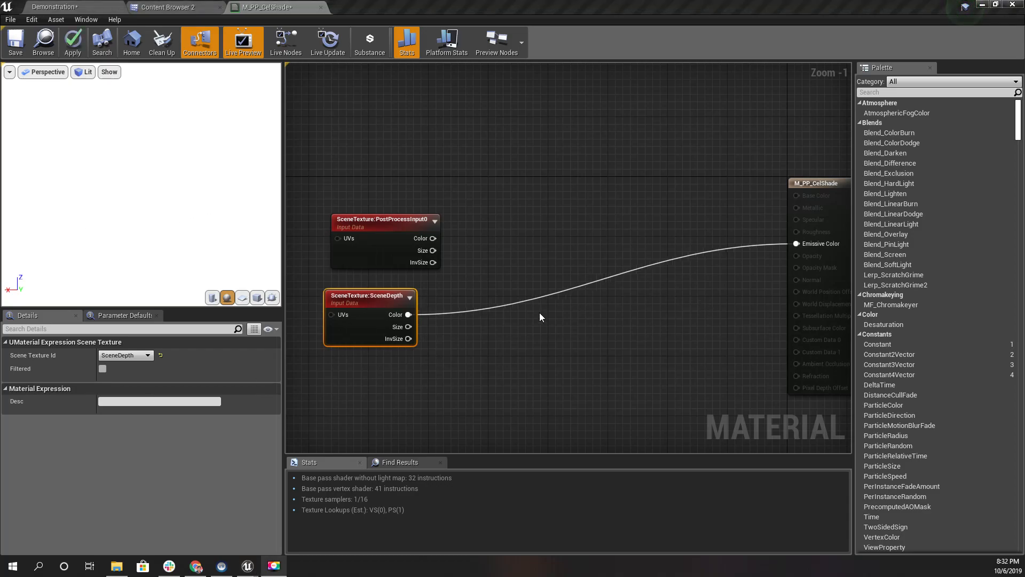
{"action": "scroll", "coordinate": [459, 347], "scroll_direction": "up", "scroll_amount": 1}
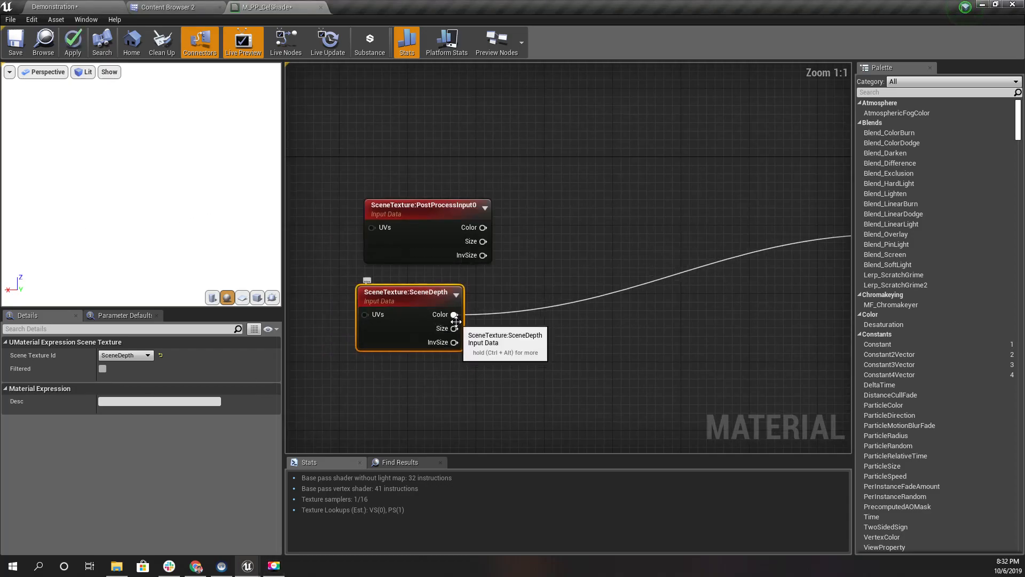
{"action": "right_click_drag", "start_coordinate": [589, 354], "coordinate": [428, 364]}
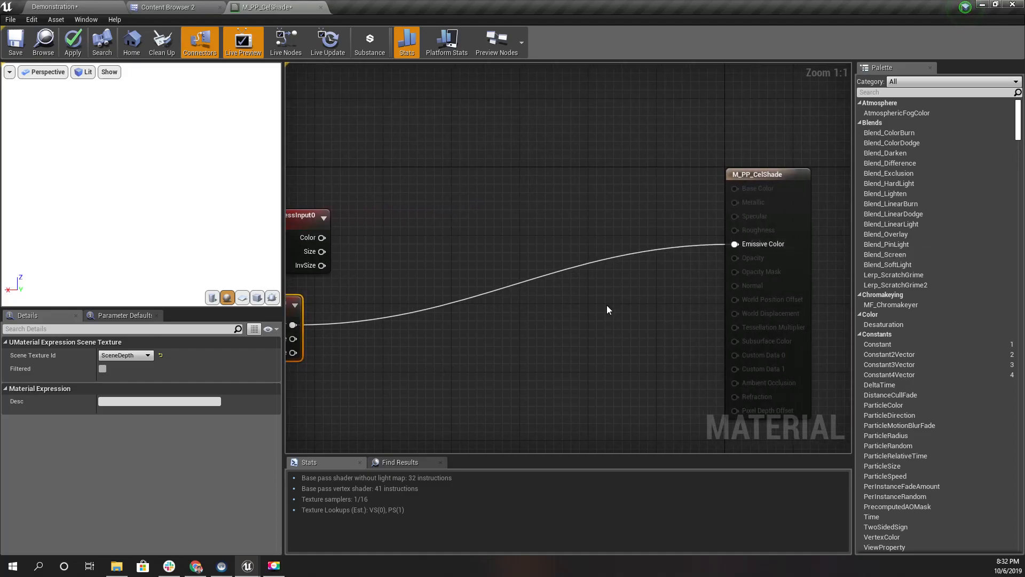
{"action": "right_click_drag", "start_coordinate": [412, 325], "coordinate": [466, 319]}
{"action": "mouse_move", "coordinate": [418, 326]}
{"action": "left_mouse_down"}
{"action": "mouse_move", "coordinate": [553, 337]}
{"action": "mouse_move", "coordinate": [789, 237]}
{"action": "left_mouse_up"}
{"action": "type", "text": "divide"}
{"action": "key", "text": "Return"}
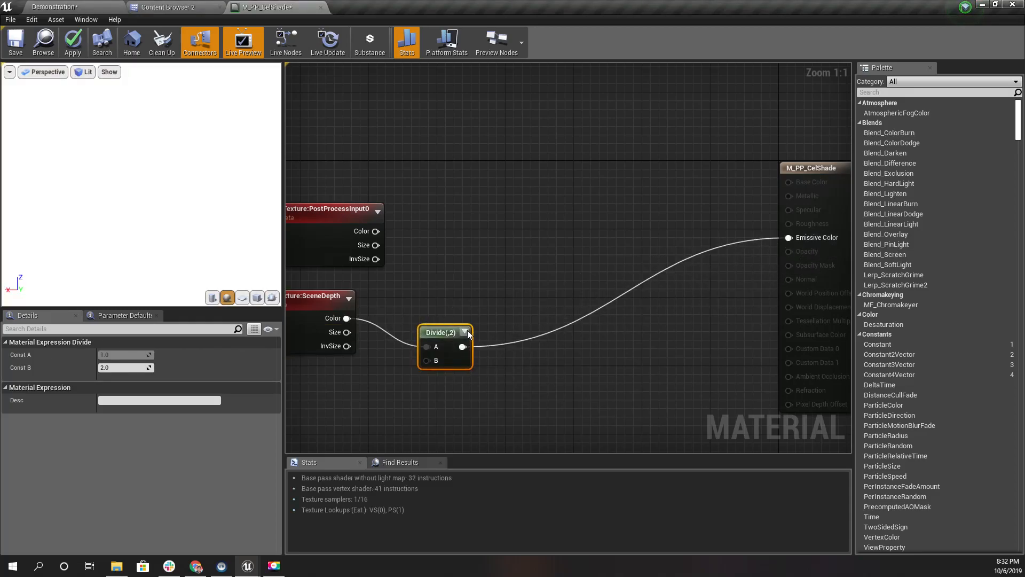
Step: Move the Divide node slightly away from the SceneDepth node and set its Const B to 1000
{"action": "left_click_drag", "start_coordinate": [439, 332], "coordinate": [458, 329]}
{"action": "left_click", "coordinate": [150, 366]}
{"action": "type", "text": "1000"}
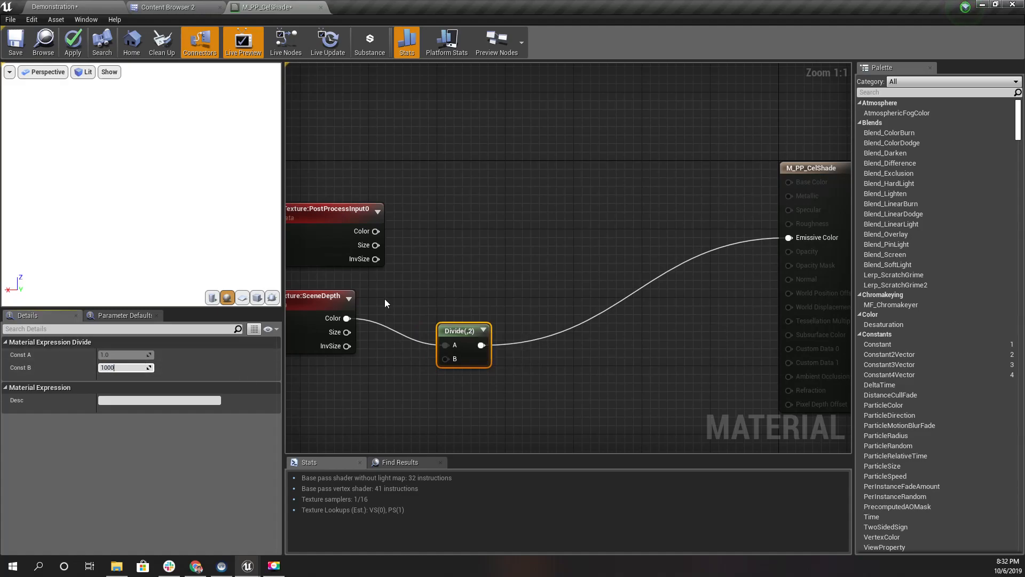
{"action": "key", "text": "Return"}
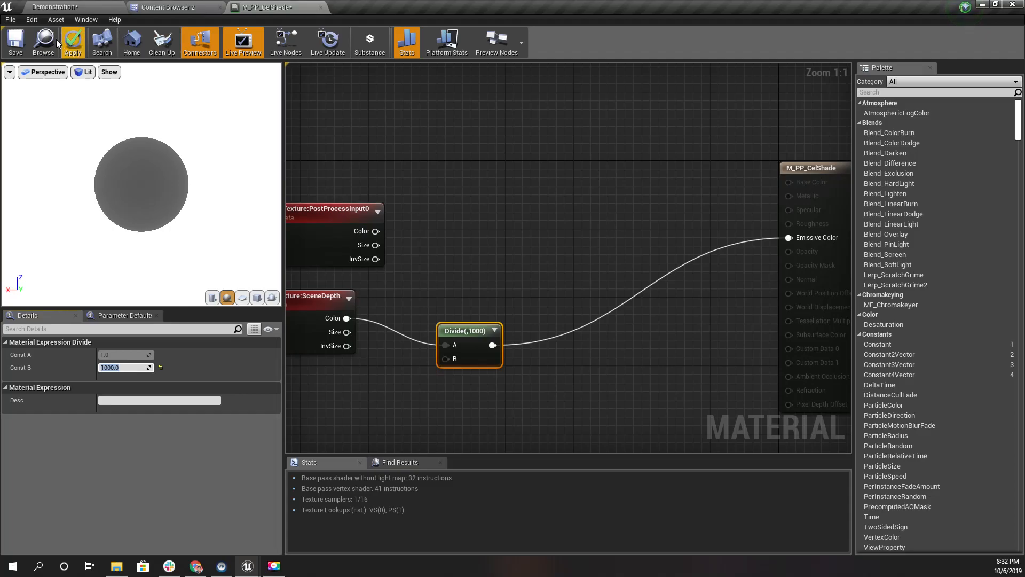
Step: Apply the divided scene depth material and look around the Demonstration level to examine its effect
{"action": "left_click", "coordinate": [62, 41]}
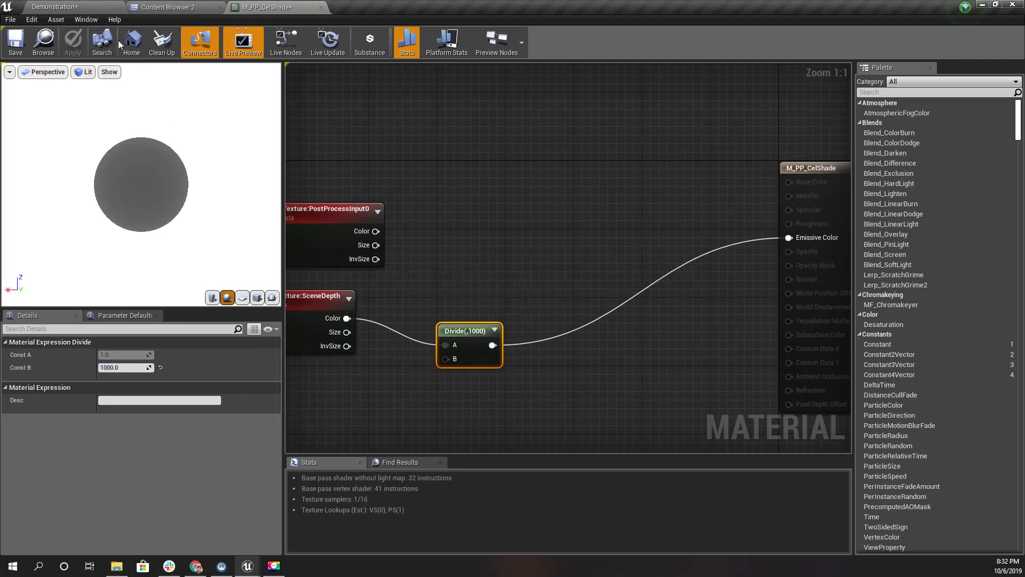
{"action": "left_click", "coordinate": [55, 8]}
{"action": "right_click_drag", "start_coordinate": [453, 240], "coordinate": [385, 299]}
{"action": "right_click_drag", "start_coordinate": [382, 221], "coordinate": [371, 219]}
{"action": "scroll", "coordinate": [370, 220], "scroll_direction": "up", "scroll_amount": 2}
Step: Copy the SceneDepth node in the material graph, place the copy below it and set its Scene Texture Id to DiffuseColor
{"action": "left_click", "coordinate": [262, 7]}
{"action": "right_click_drag", "start_coordinate": [420, 242], "coordinate": [512, 213]}
{"action": "left_click", "coordinate": [370, 273]}
{"action": "key", "text": "ctrl+c"}
{"action": "key", "text": "ctrl+v"}
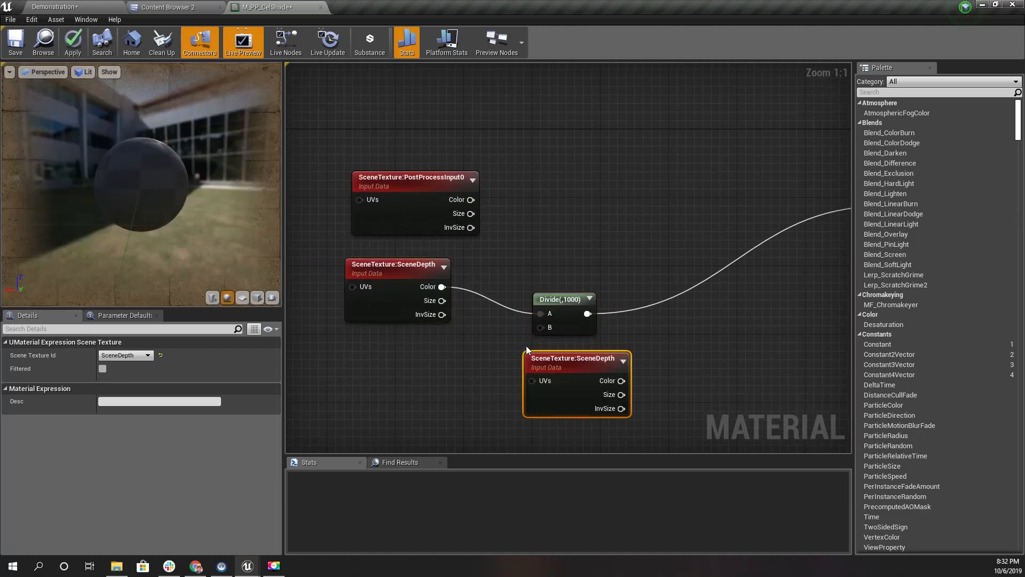
{"action": "left_click_drag", "start_coordinate": [574, 363], "coordinate": [396, 372]}
{"action": "left_click", "coordinate": [129, 356]}
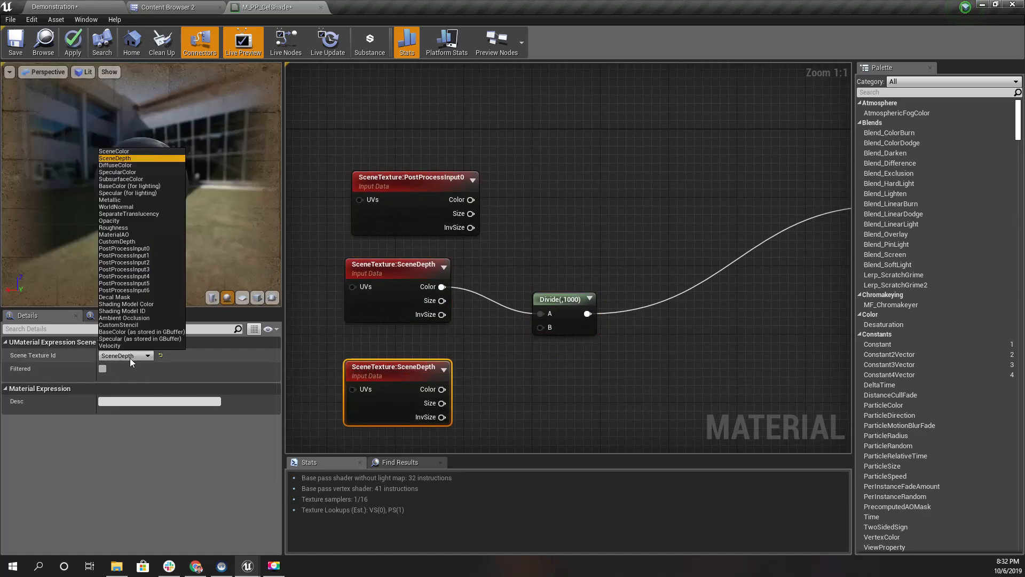
{"action": "left_click", "coordinate": [115, 165]}
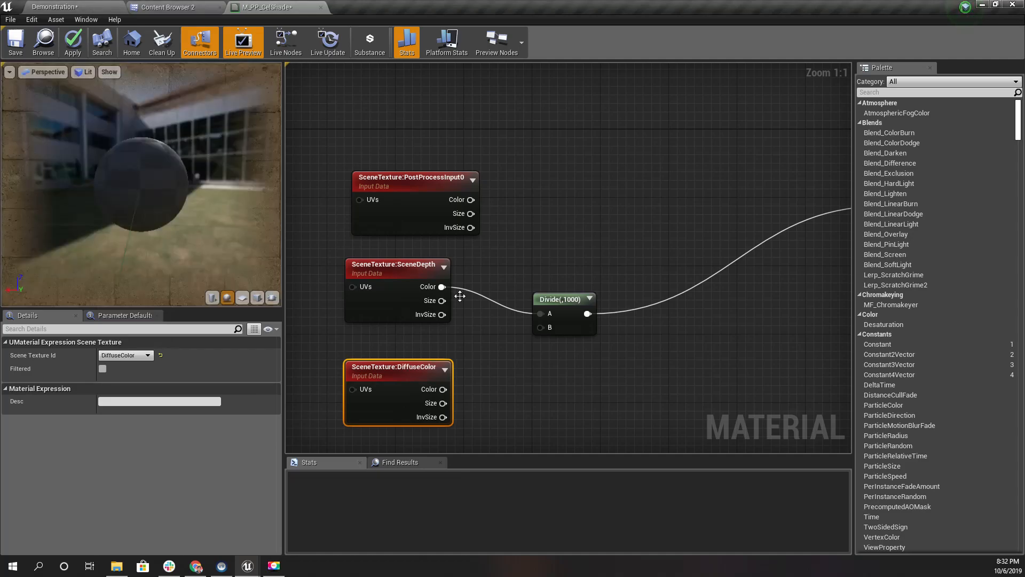
Step: Connect the DiffuseColor node's Color output to the Emissive Color input and apply the material
{"action": "right_click_drag", "start_coordinate": [572, 397], "coordinate": [531, 389]}
{"action": "left_click_drag", "start_coordinate": [387, 382], "coordinate": [728, 198]}
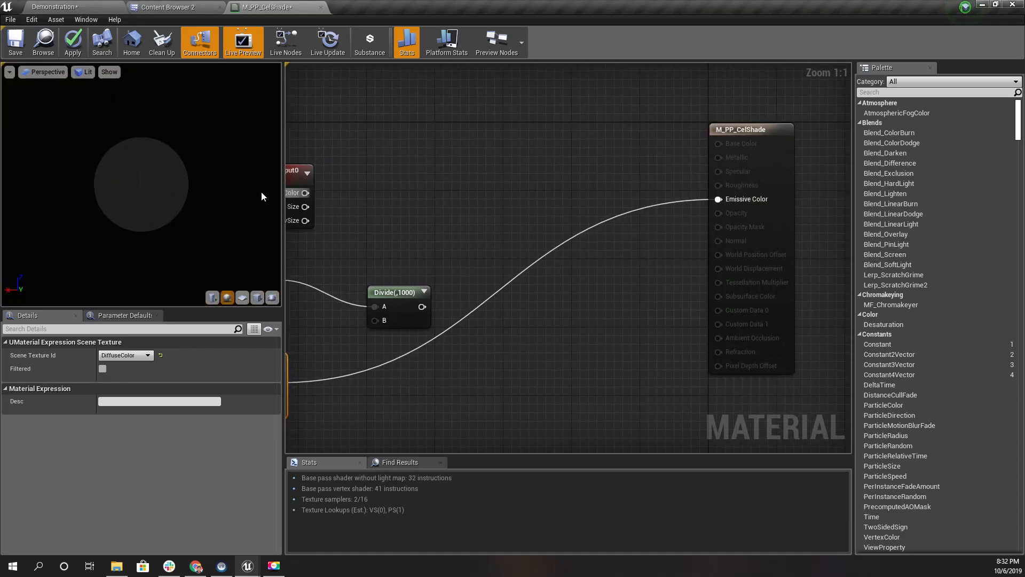
{"action": "left_click", "coordinate": [73, 43]}
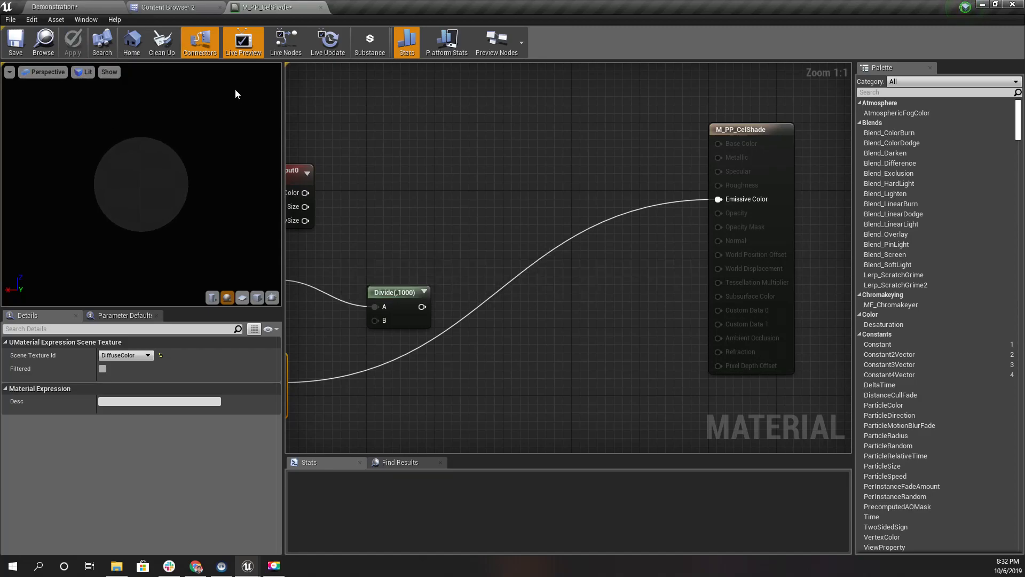
Step: Examine the diffuse color output on the cliffs, trees and castle in the Demonstration level
{"action": "left_click", "coordinate": [52, 6]}
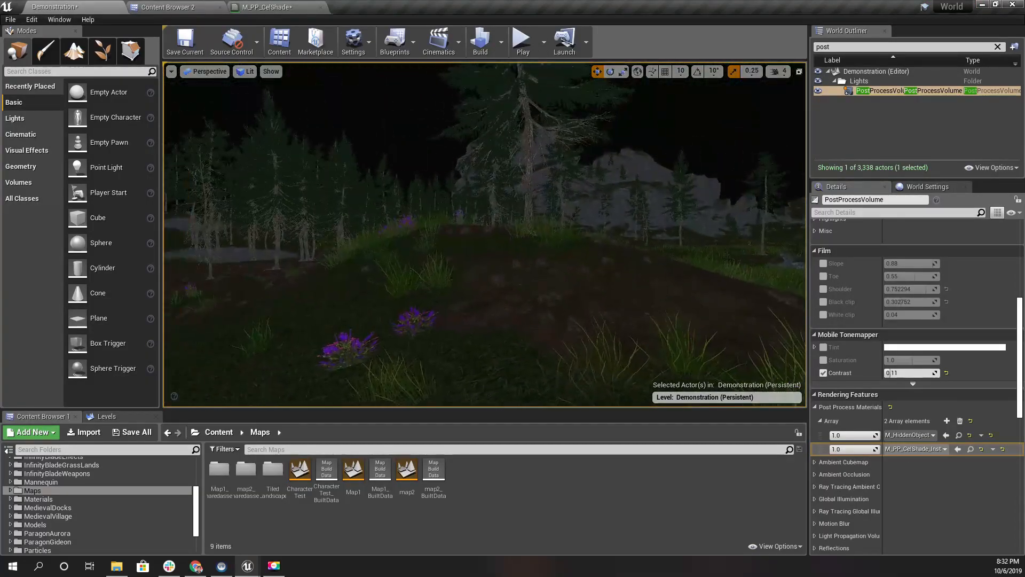
{"action": "right_click_drag", "start_coordinate": [485, 235], "coordinate": [763, 293]}
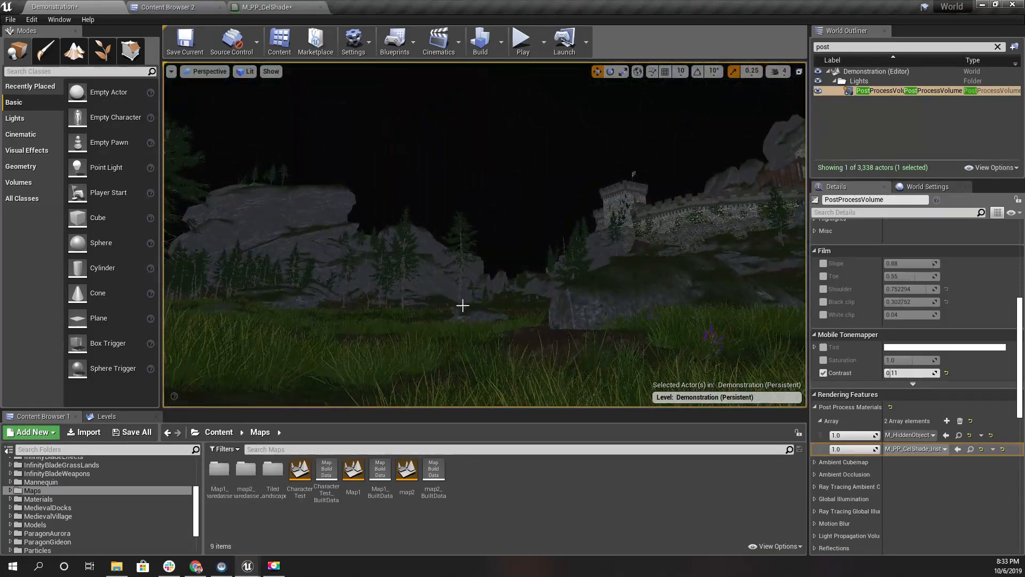
{"action": "right_click_drag", "start_coordinate": [446, 213], "coordinate": [473, 213]}
{"action": "left_click", "coordinate": [537, 208]}
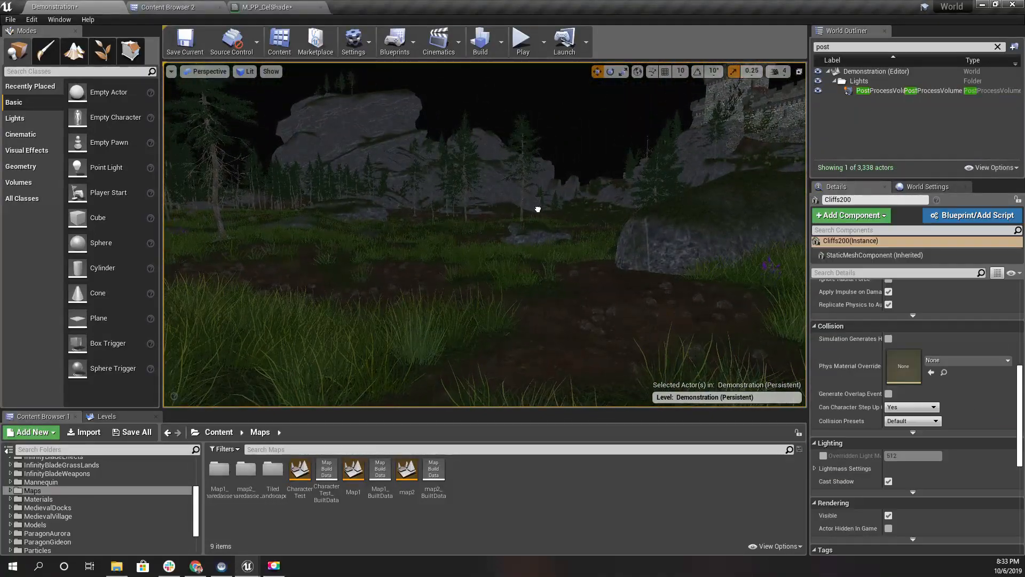
Step: Look across the forest, boulder and castle tower in the Demonstration level to check the diffuse color output again
{"action": "right_click", "coordinate": [523, 184]}
{"action": "mouse_move", "coordinate": [404, 259]}
{"action": "right_mouse_down"}
{"action": "mouse_move", "coordinate": [425, 270]}
{"action": "mouse_move", "coordinate": [395, 241]}
{"action": "right_mouse_up"}
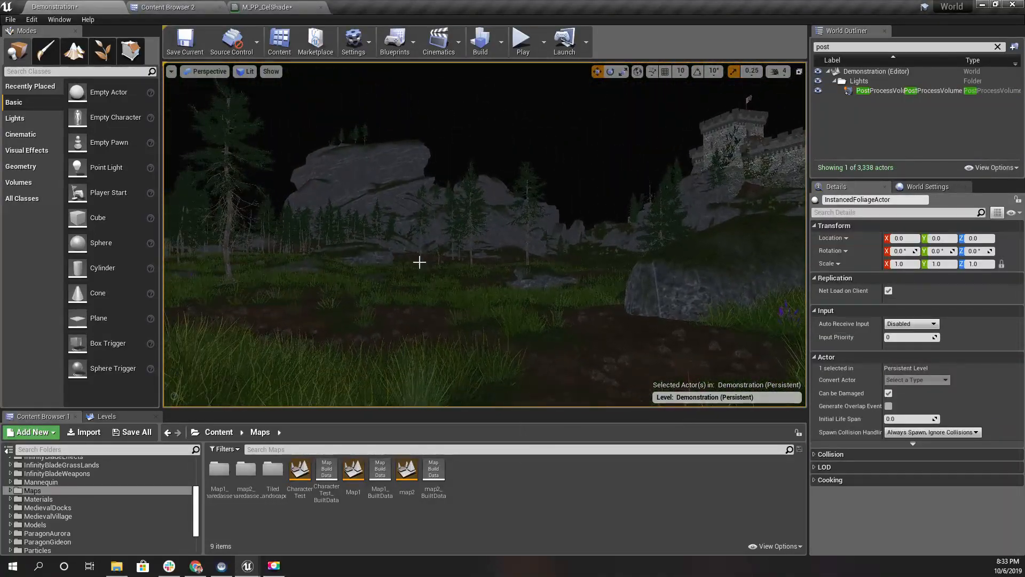
{"action": "right_click_drag", "start_coordinate": [444, 285], "coordinate": [427, 281]}
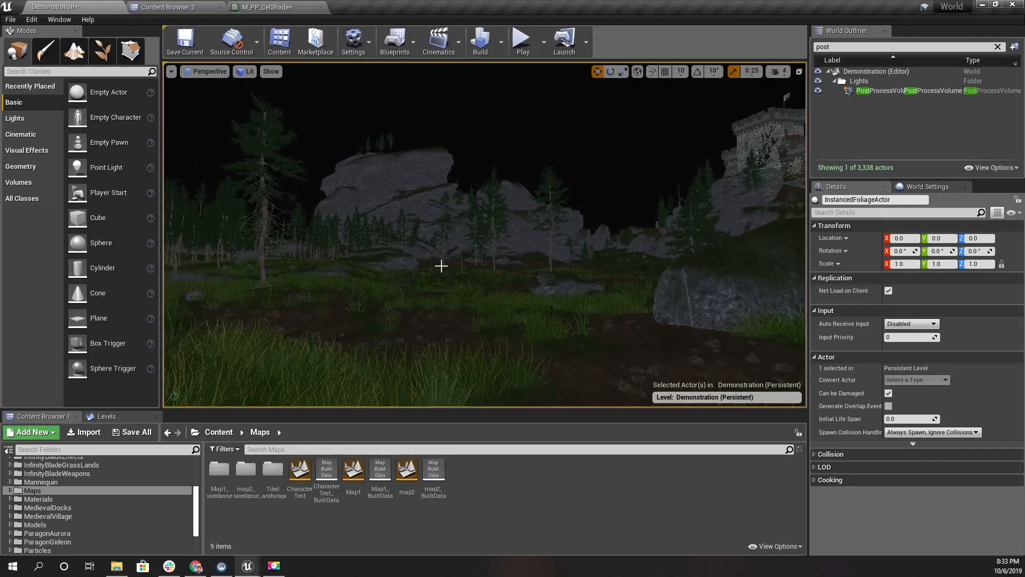
Step: Return to the M_PP_CelShade graph and view the available Scene Texture Id options of the DiffuseColor node
{"action": "left_click", "coordinate": [262, 7]}
{"action": "right_click_drag", "start_coordinate": [373, 156], "coordinate": [610, 167]}
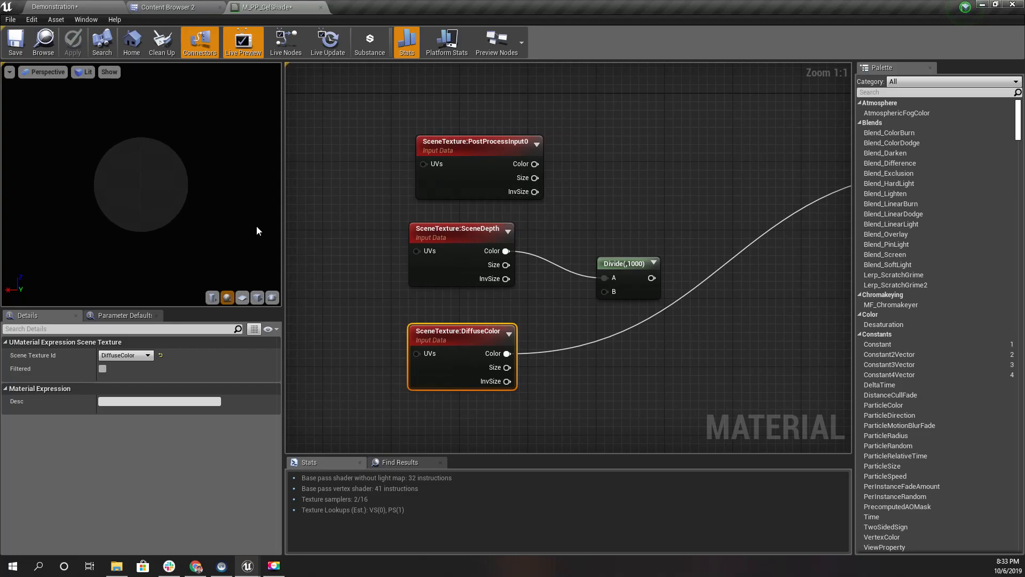
{"action": "left_click", "coordinate": [126, 354]}
{"action": "right_click_drag", "start_coordinate": [566, 403], "coordinate": [459, 417]}
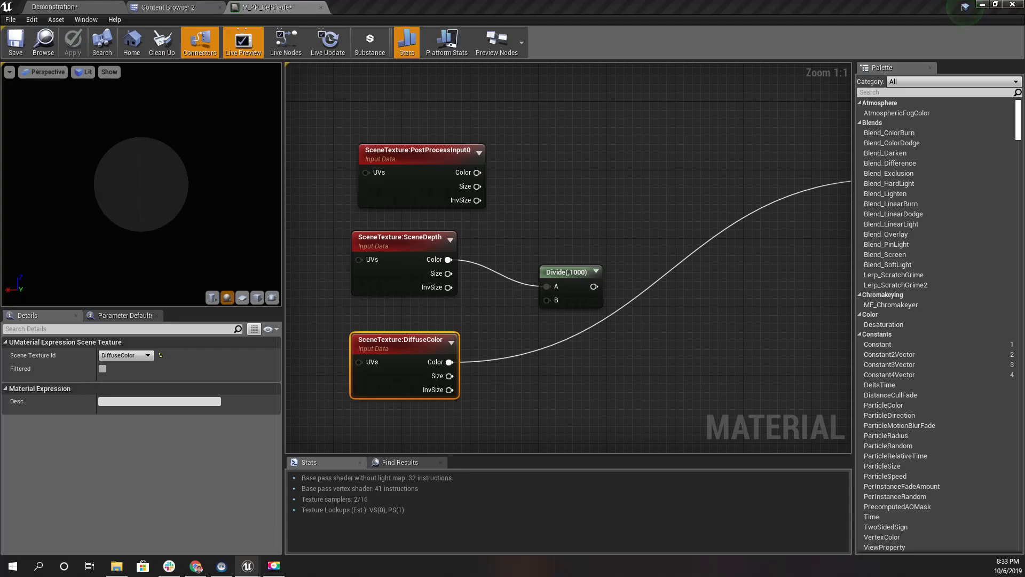
Step: Rearrange the scene texture nodes so DiffuseColor sits between PostProcessInput0 and SceneDepth
{"action": "left_click_drag", "start_coordinate": [390, 157], "coordinate": [389, 143]}
{"action": "right_click_drag", "start_coordinate": [631, 194], "coordinate": [627, 335]}
{"action": "left_click_drag", "start_coordinate": [384, 279], "coordinate": [369, 168]}
{"action": "right_click_drag", "start_coordinate": [446, 284], "coordinate": [455, 214]}
{"action": "left_click_drag", "start_coordinate": [421, 422], "coordinate": [402, 201]}
{"action": "right_click_drag", "start_coordinate": [564, 103], "coordinate": [550, 238]}
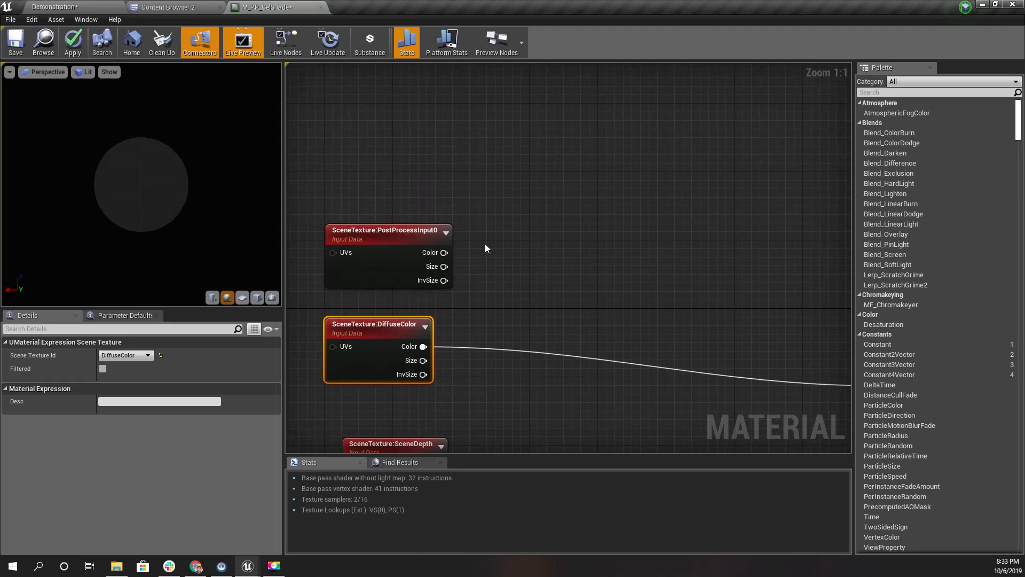
Step: Add a Desaturation node fed by the Color output of the PostProcessInput0 node
{"action": "left_click", "coordinate": [388, 244]}
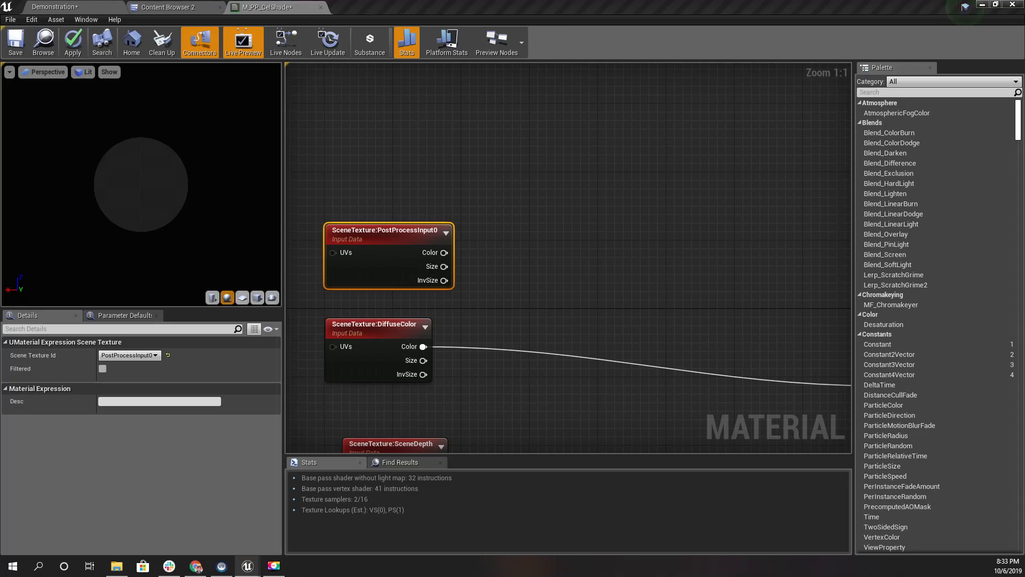
{"action": "left_click_drag", "start_coordinate": [443, 252], "coordinate": [496, 260]}
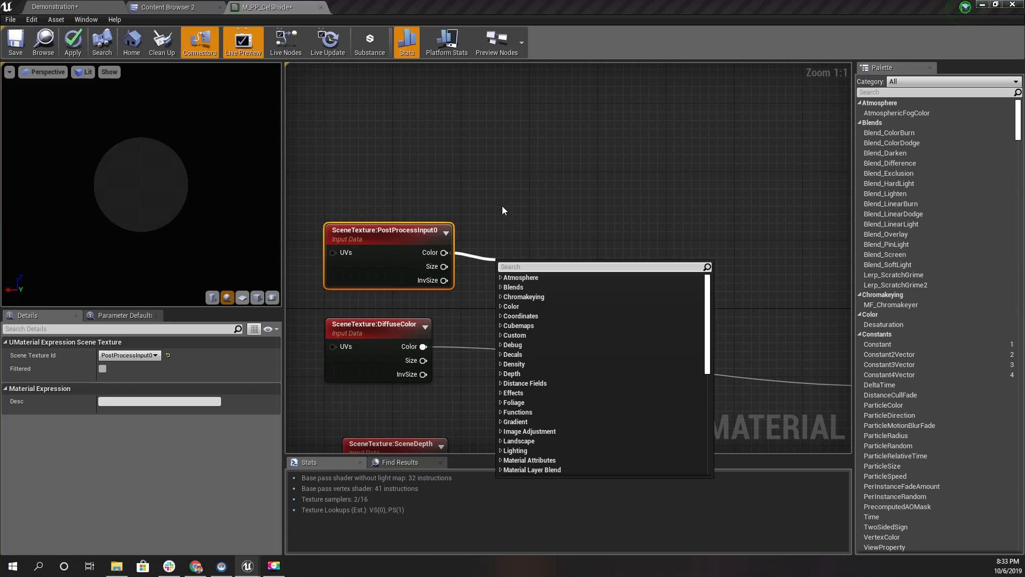
{"action": "type", "text": "desat"}
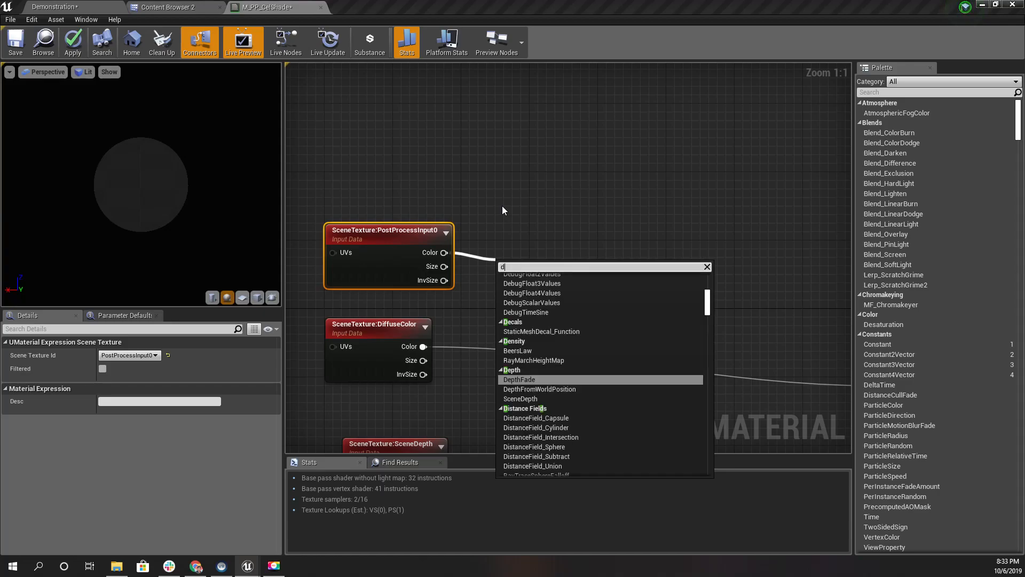
{"action": "key", "text": "Return"}
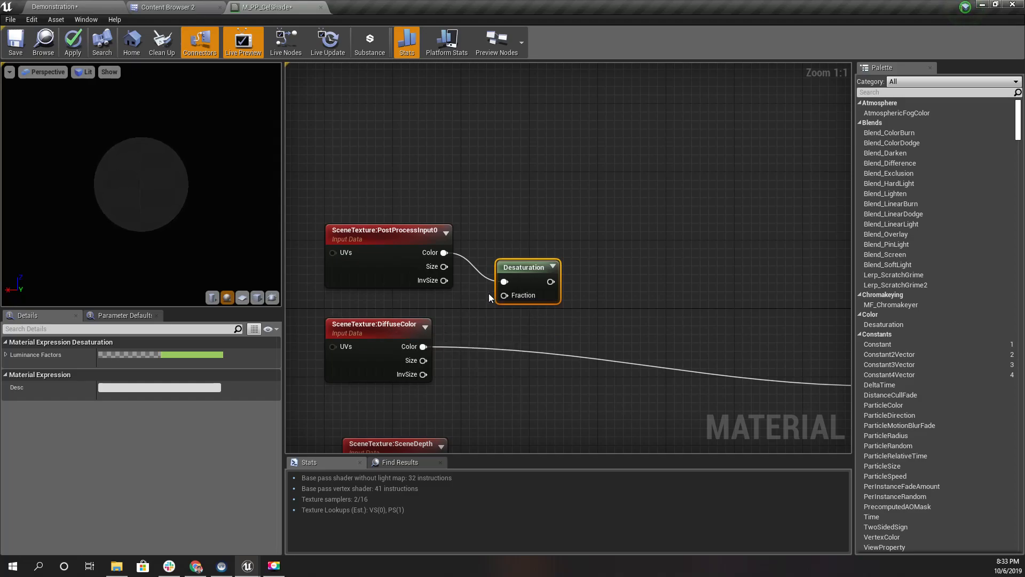
{"action": "left_click_drag", "start_coordinate": [518, 275], "coordinate": [551, 324]}
Step: Duplicate the Desaturation node, feed the copy from DiffuseColor's Color output and align it beneath the original
{"action": "key", "text": "ctrl+w"}
{"action": "right_click_drag", "start_coordinate": [441, 352], "coordinate": [374, 264]}
{"action": "left_click_drag", "start_coordinate": [403, 274], "coordinate": [500, 251]}
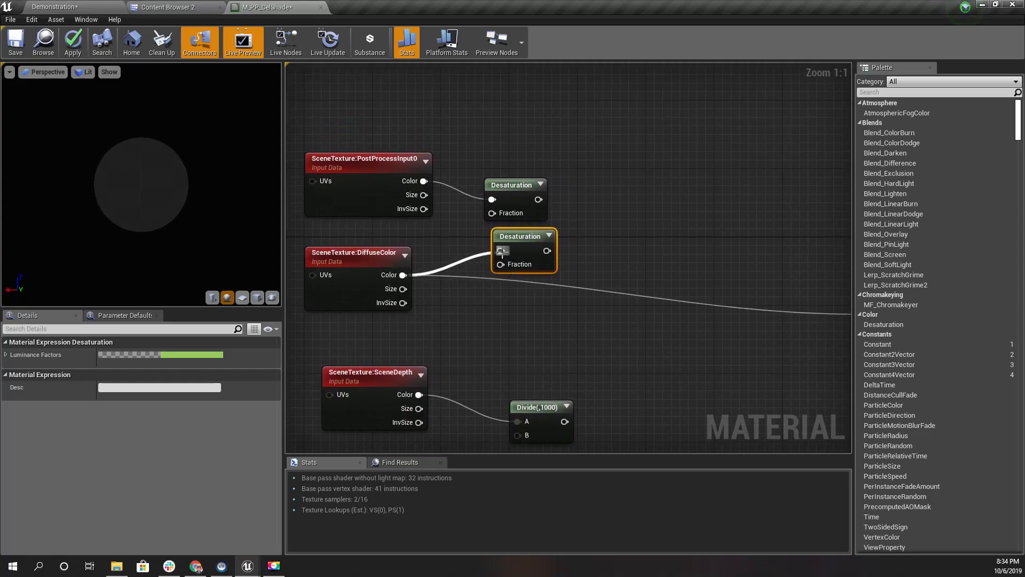
{"action": "right_click_drag", "start_coordinate": [677, 249], "coordinate": [663, 257]}
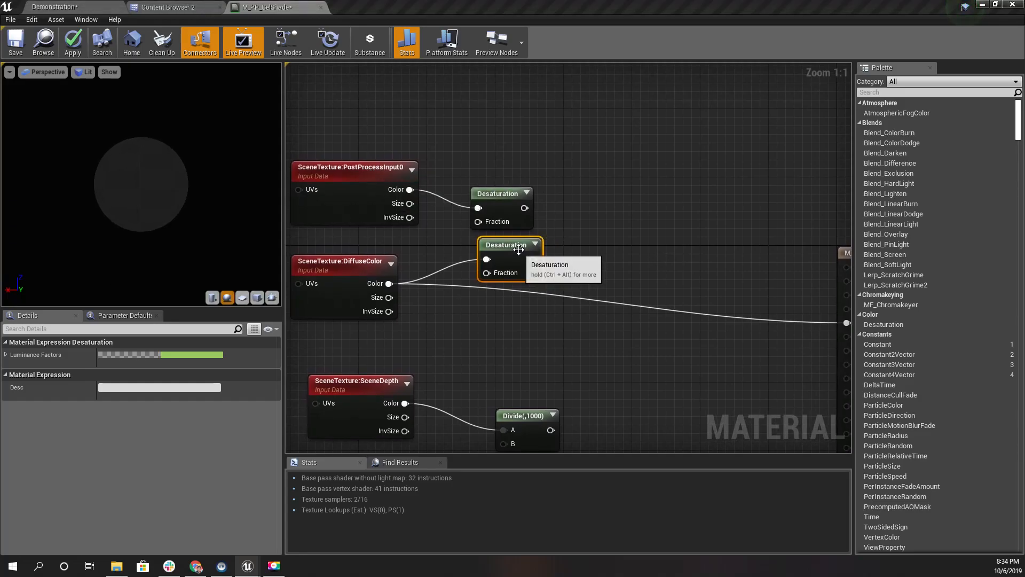
{"action": "left_click_drag", "start_coordinate": [519, 255], "coordinate": [511, 255]}
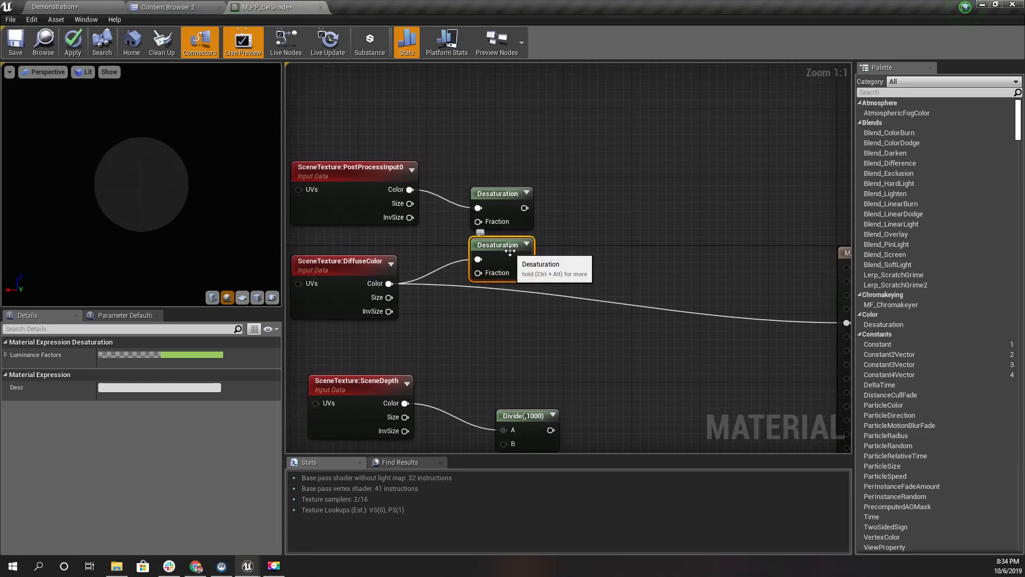
Step: Move up to the large boulder below the castle in the Demonstration level and inspect its diffuse color
{"action": "left_click", "coordinate": [90, 6]}
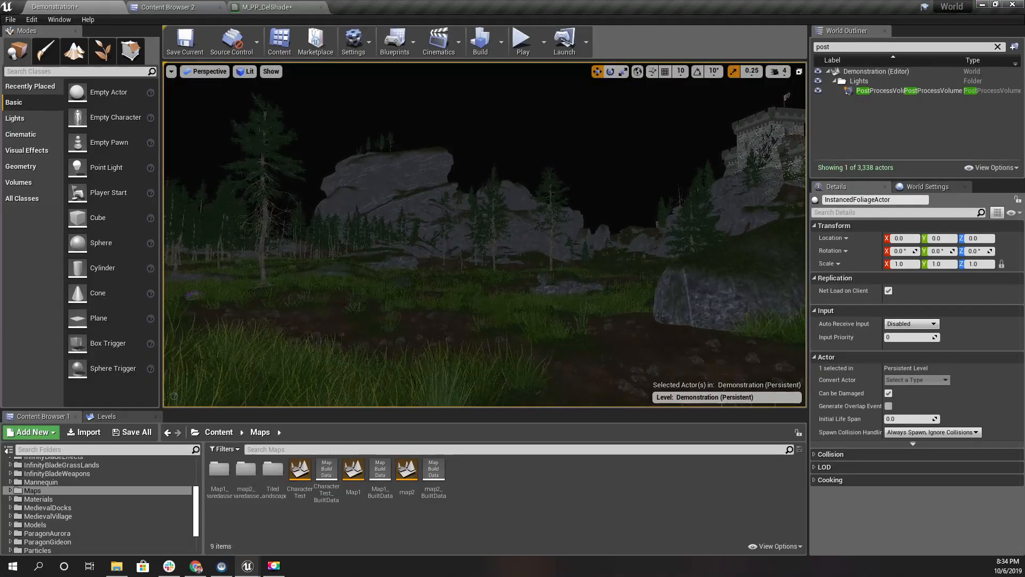
{"action": "right_click_drag", "start_coordinate": [485, 235], "coordinate": [451, 244]}
{"action": "key", "text": "w"}
{"action": "scroll", "coordinate": [547, 309], "scroll_direction": "up", "scroll_amount": 2}
{"action": "scroll", "coordinate": [552, 301], "scroll_direction": "down", "scroll_amount": 1}
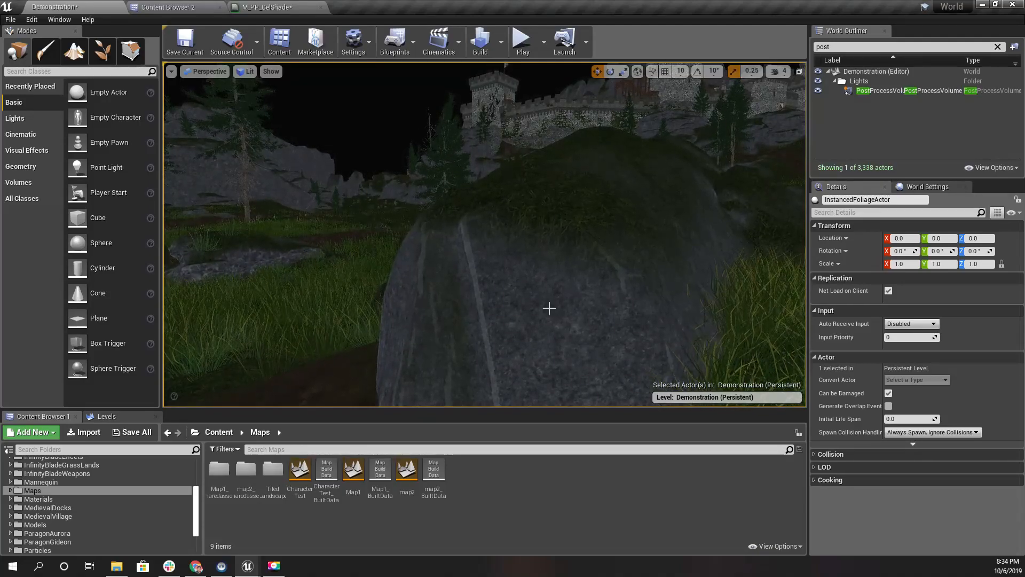
Step: Add a Divide node in the material graph with the PostProcessInput0 Desaturation as A and the DiffuseColor Desaturation as B
{"action": "left_click", "coordinate": [209, 6]}
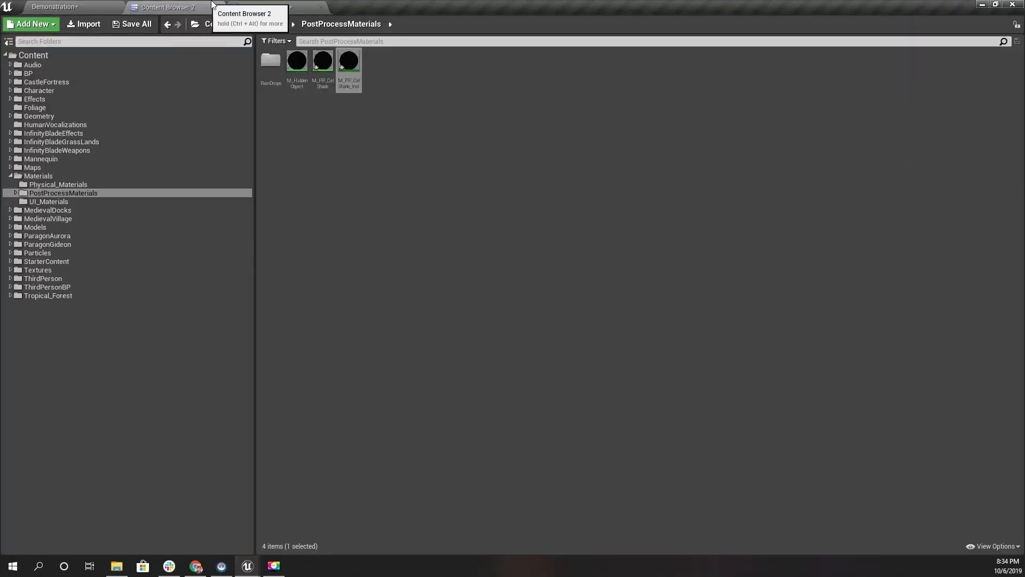
{"action": "left_click", "coordinate": [264, 7]}
{"action": "right_click_drag", "start_coordinate": [579, 264], "coordinate": [510, 278]}
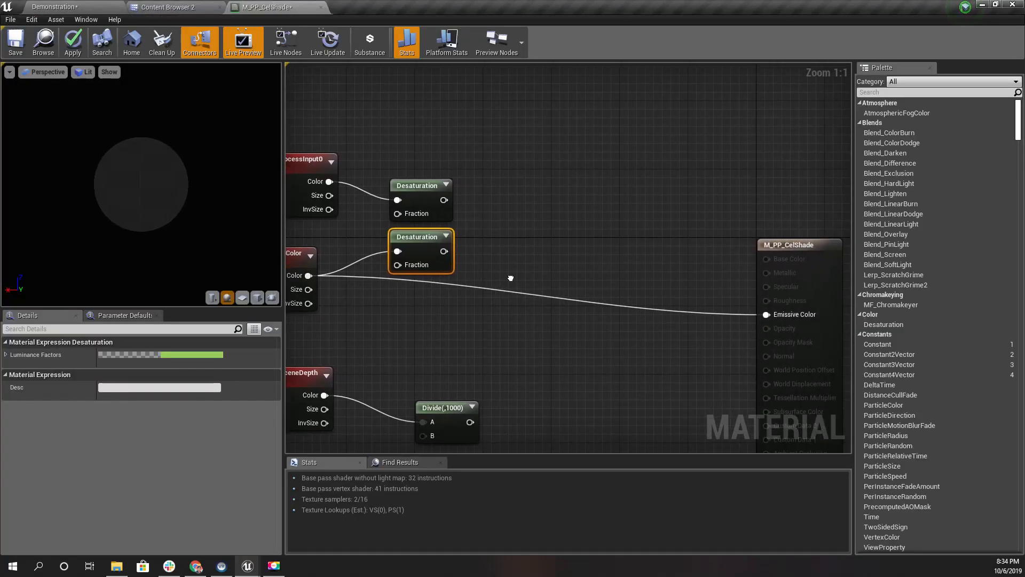
{"action": "left_click_drag", "start_coordinate": [443, 200], "coordinate": [510, 217]}
{"action": "type", "text": "divide"}
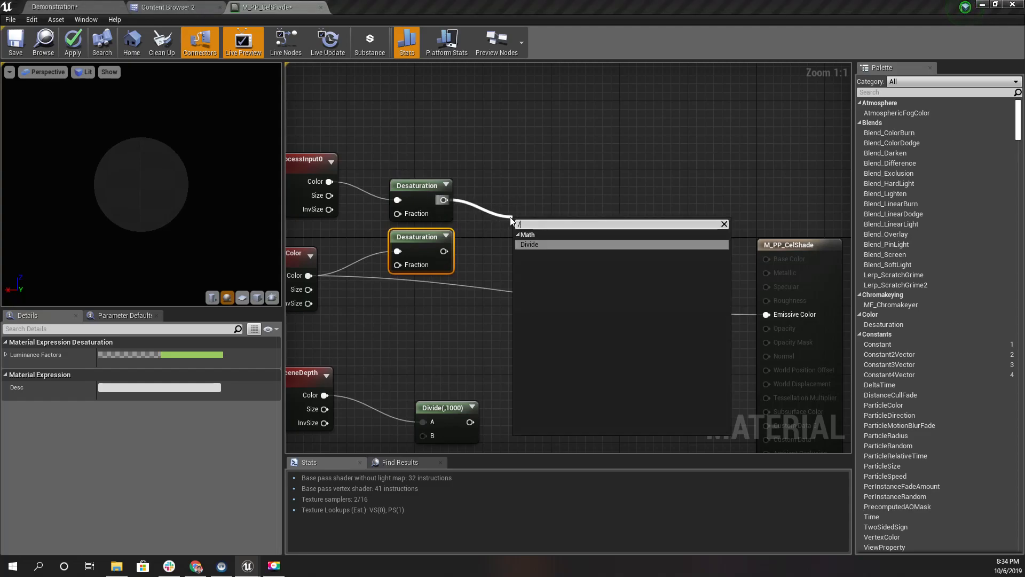
{"action": "key", "text": "Return"}
{"action": "left_click_drag", "start_coordinate": [444, 251], "coordinate": [527, 254]}
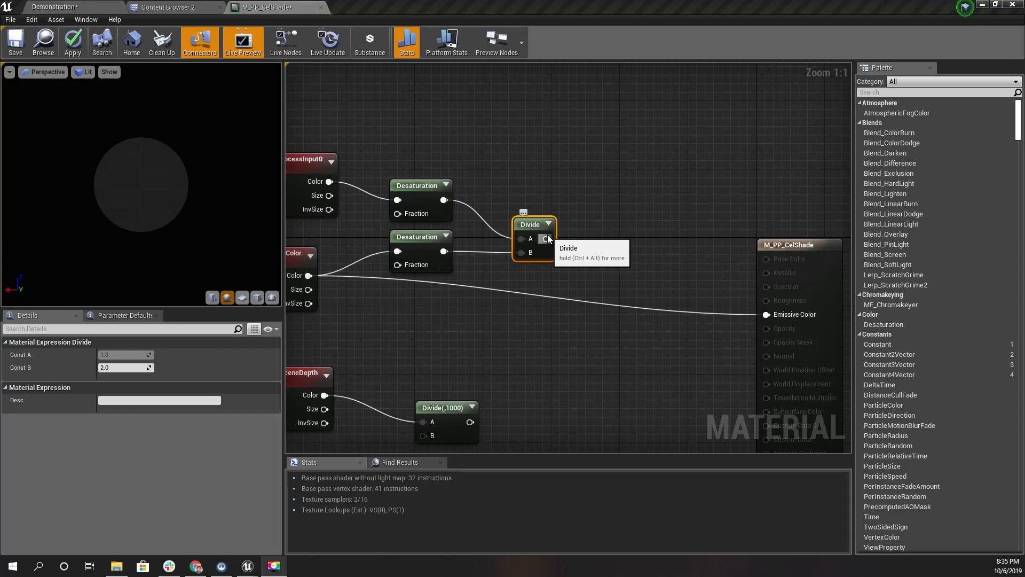
Step: Feed the Divide result into a new Clamp node and connect the Clamp output to Emissive Color
{"action": "left_click_drag", "start_coordinate": [548, 236], "coordinate": [583, 240]}
{"action": "key", "text": "Escape"}
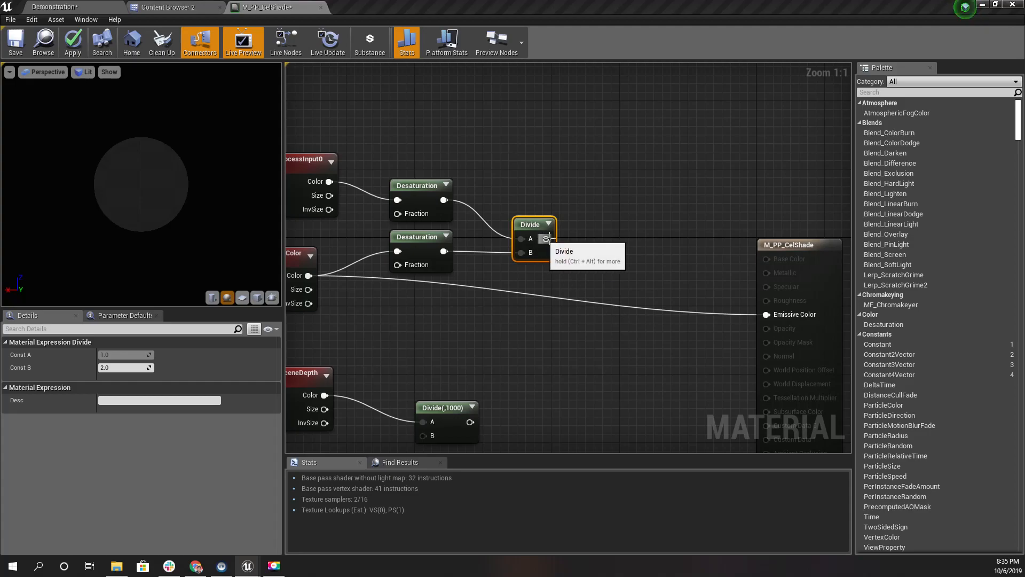
{"action": "left_click_drag", "start_coordinate": [546, 239], "coordinate": [563, 240]}
{"action": "type", "text": "clam"}
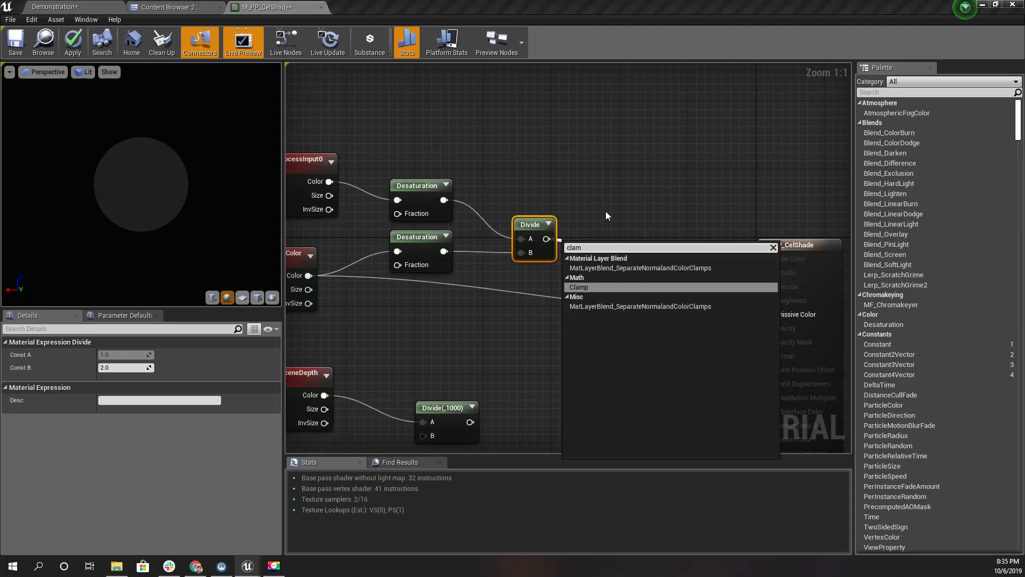
{"action": "key", "text": "Return"}
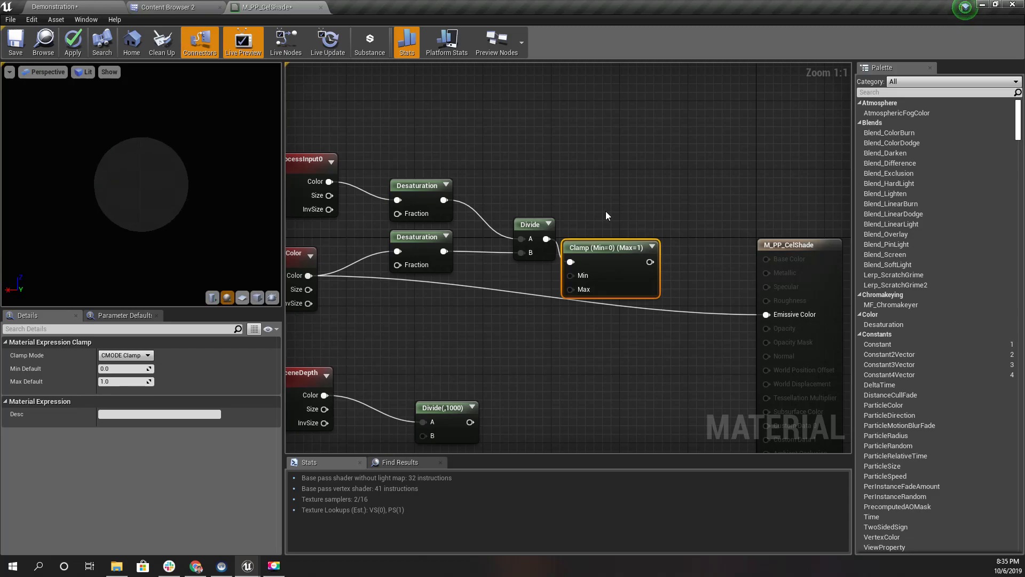
{"action": "right_click_drag", "start_coordinate": [730, 351], "coordinate": [678, 300]}
{"action": "left_click_drag", "start_coordinate": [616, 233], "coordinate": [748, 288]}
{"action": "right_click_drag", "start_coordinate": [541, 345], "coordinate": [581, 342]}
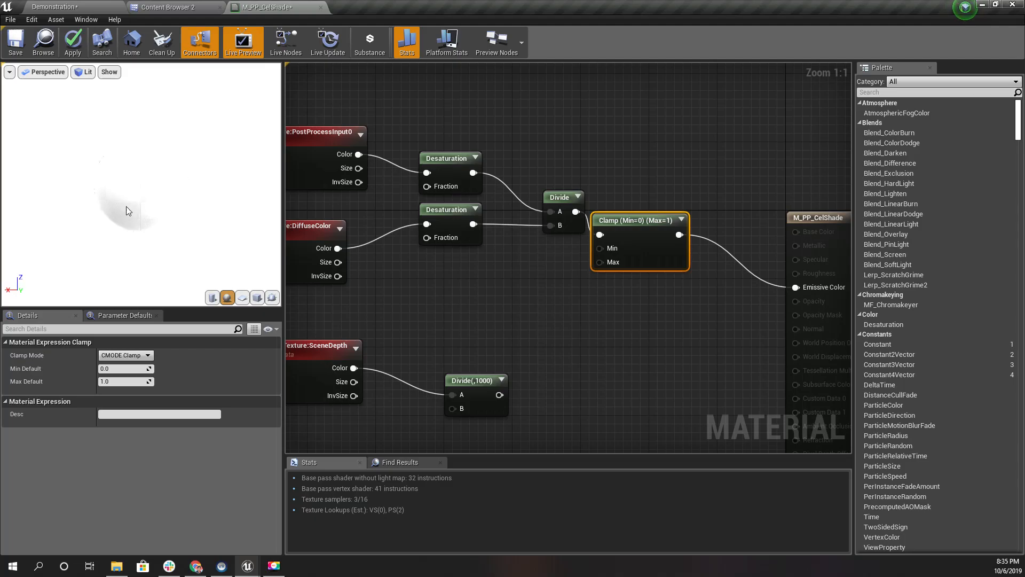
Step: Apply the material and look around the Demonstration level to examine the clamped lighting result
{"action": "left_click", "coordinate": [73, 42]}
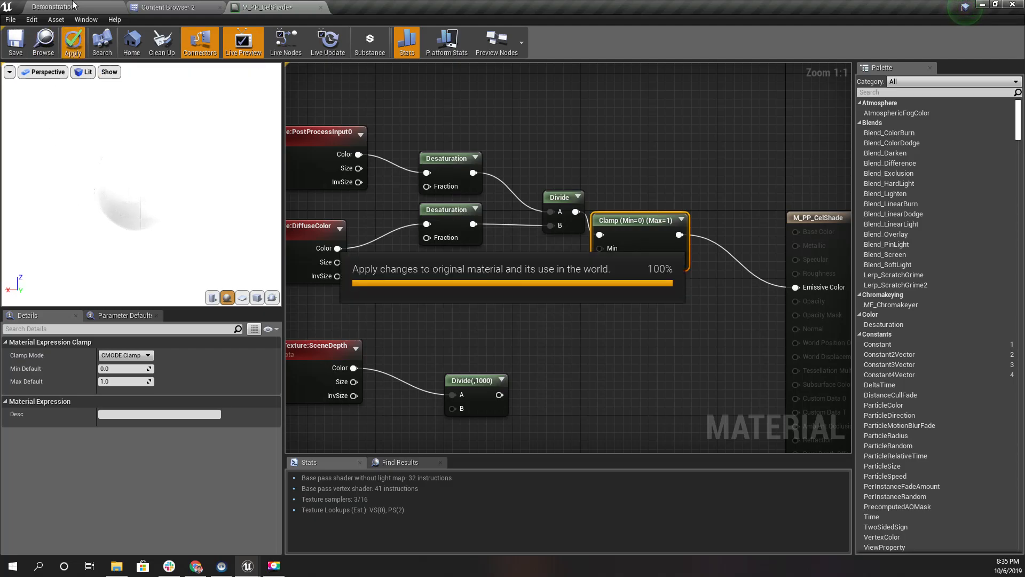
{"action": "left_click", "coordinate": [75, 6]}
{"action": "right_click_drag", "start_coordinate": [471, 259], "coordinate": [219, 222]}
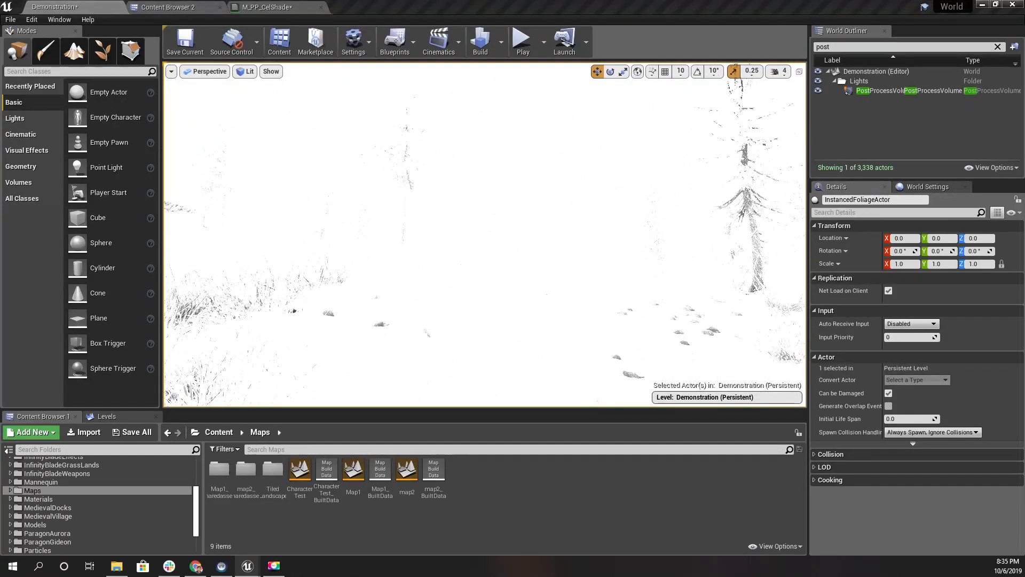
Step: Move the M_PP_CelShade output node farther from the Clamp node and line the Clamp up with the Divide node
{"action": "left_click", "coordinate": [260, 7]}
{"action": "right_click_drag", "start_coordinate": [581, 261], "coordinate": [357, 248]}
{"action": "scroll", "coordinate": [402, 245], "scroll_direction": "down", "scroll_amount": 3}
{"action": "right_click_drag", "start_coordinate": [431, 319], "coordinate": [507, 309]}
{"action": "left_click_drag", "start_coordinate": [635, 211], "coordinate": [727, 193]}
{"action": "left_click_drag", "start_coordinate": [487, 217], "coordinate": [495, 207]}
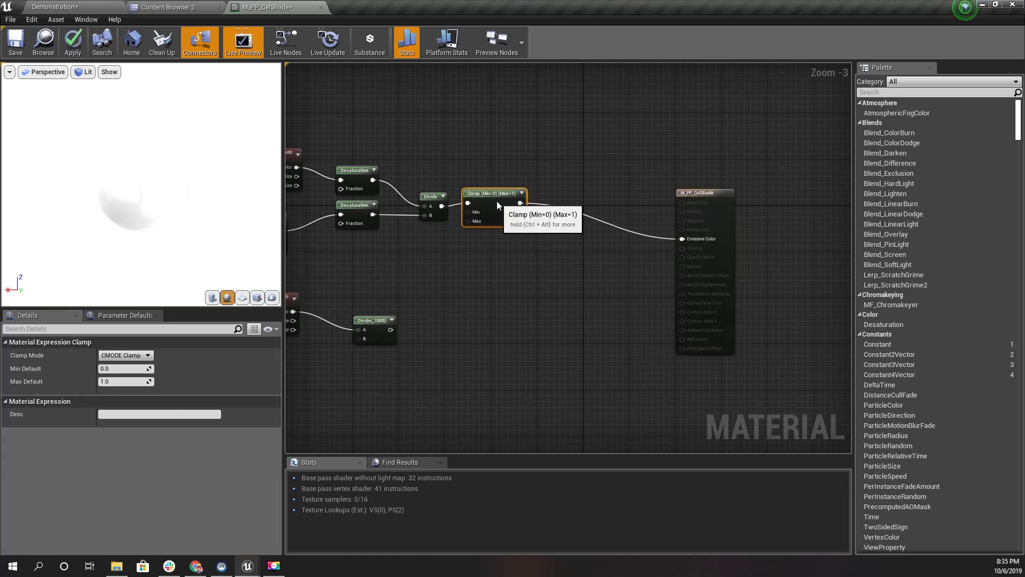
Step: Add an If node with the Clamp output connected to its A input and place it beyond the Clamp node
{"action": "scroll", "coordinate": [513, 235], "scroll_direction": "up", "scroll_amount": 2}
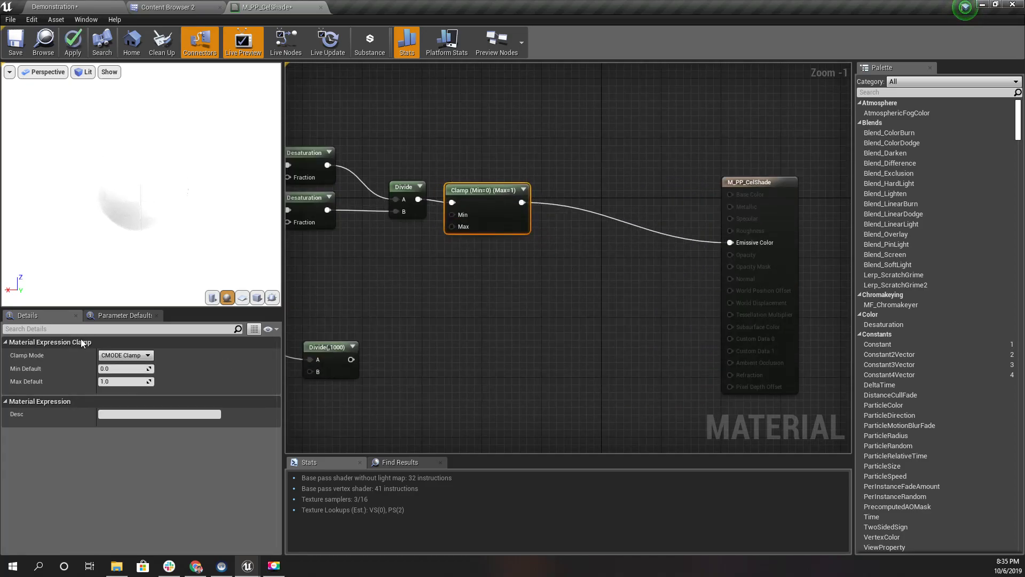
{"action": "scroll", "coordinate": [595, 206], "scroll_direction": "up", "scroll_amount": 1}
{"action": "left_click_drag", "start_coordinate": [512, 203], "coordinate": [546, 220]}
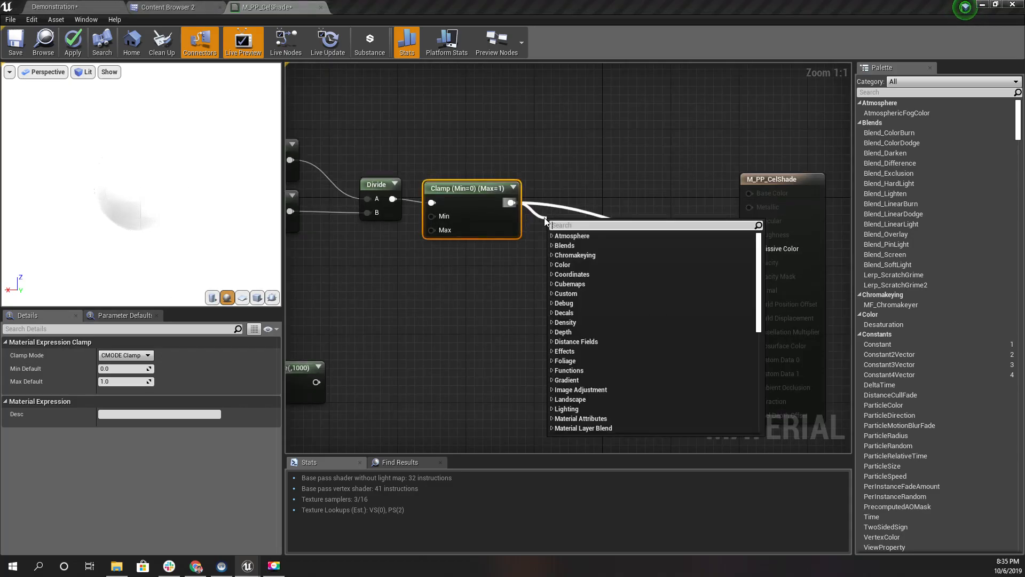
{"action": "type", "text": "if"}
{"action": "key", "text": "Return"}
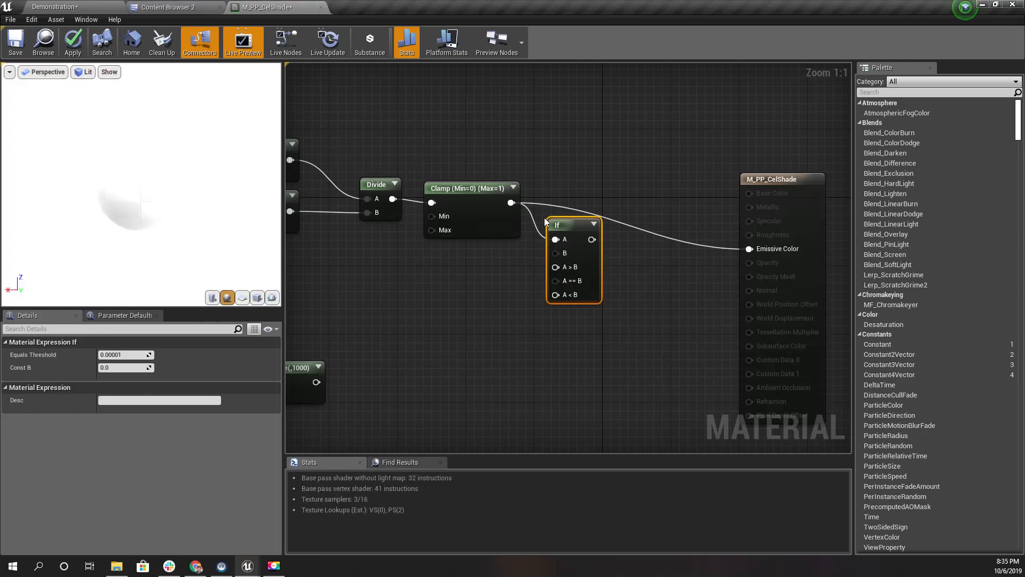
{"action": "left_click_drag", "start_coordinate": [576, 230], "coordinate": [525, 265]}
{"action": "left_click", "coordinate": [496, 262]}
Step: Promote the If node's B input to a parameter named "sadow threshold" and place it below the Clamp node
{"action": "right_click", "coordinate": [581, 250]}
{"action": "right_click", "coordinate": [582, 251]}
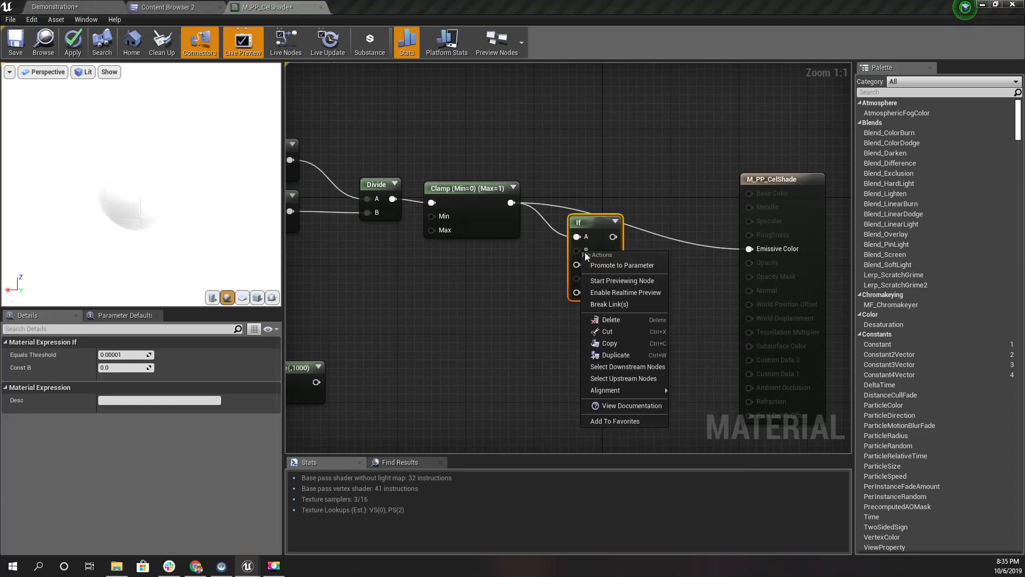
{"action": "left_click", "coordinate": [601, 260]}
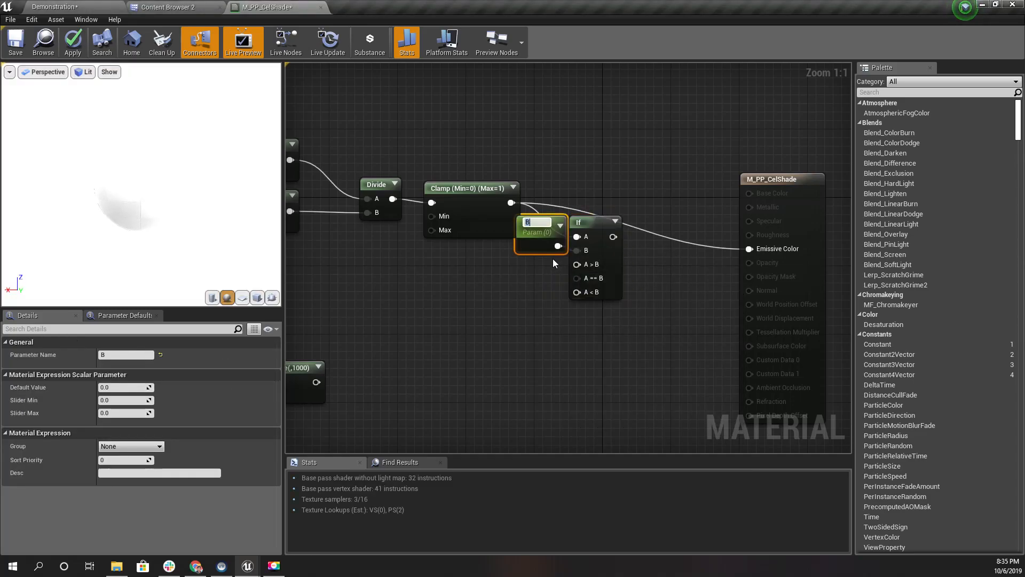
{"action": "type", "text": "light t"}
{"action": "key", "text": "ctrl+a"}
{"action": "type", "text": "sadow th"}
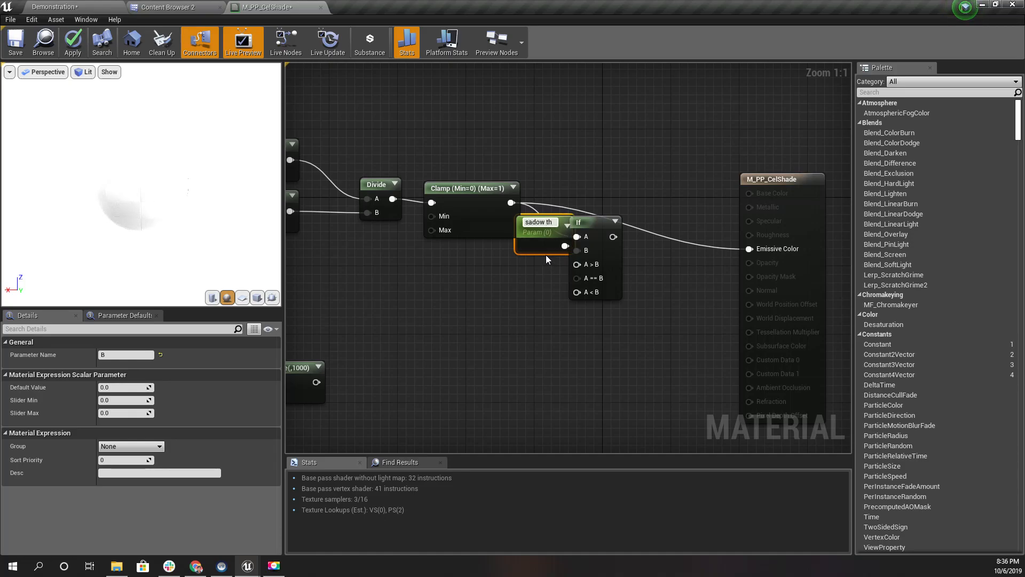
{"action": "type", "text": "reshold"}
{"action": "key", "text": "Return"}
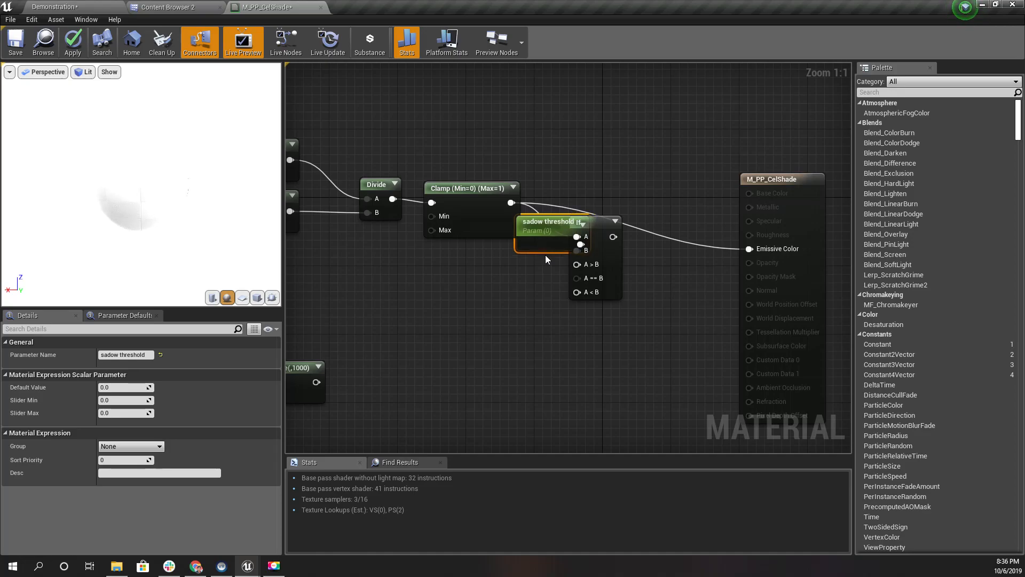
{"action": "left_click_drag", "start_coordinate": [544, 235], "coordinate": [488, 253]}
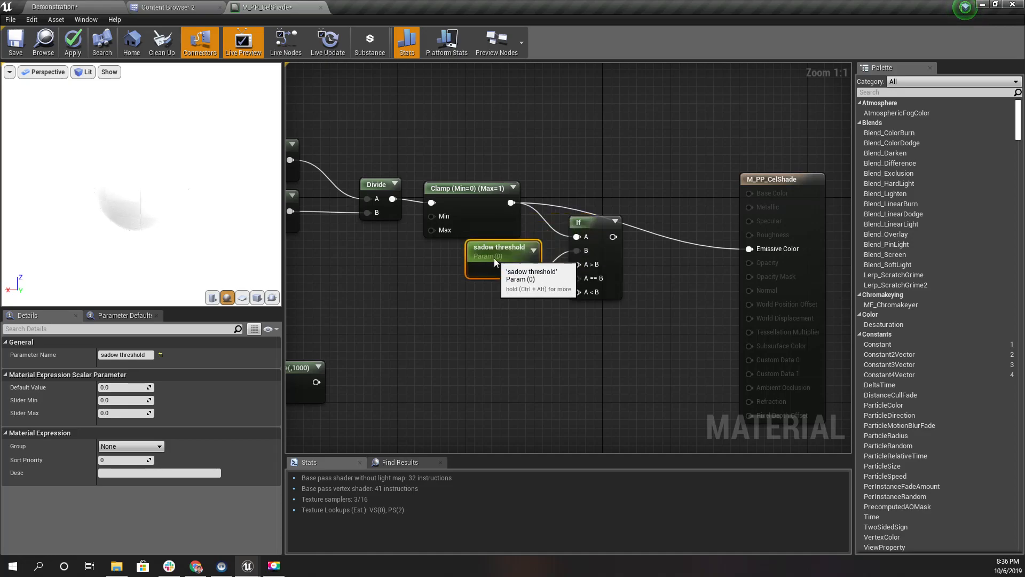
Step: Set the default value of the sadow threshold parameter to 0.5
{"action": "left_click", "coordinate": [113, 388]}
{"action": "type", "text": "0.5"}
{"action": "key", "text": "Return"}
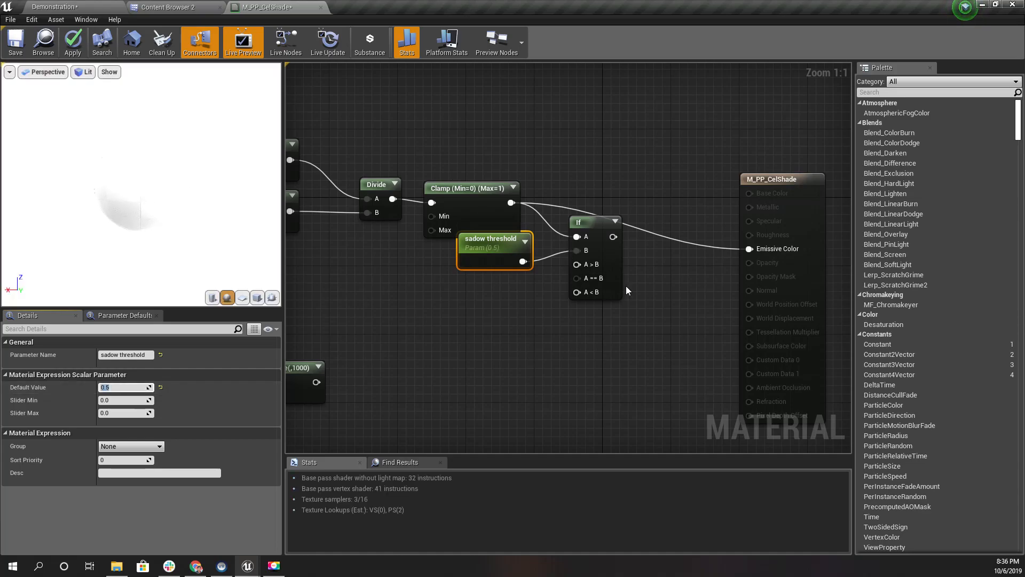
Step: Connect the If node's output to Emissive Color and move the If node away from the threshold parameter
{"action": "left_click_drag", "start_coordinate": [611, 236], "coordinate": [749, 249]}
{"action": "right_click_drag", "start_coordinate": [605, 281], "coordinate": [673, 267]}
{"action": "left_click_drag", "start_coordinate": [661, 210], "coordinate": [677, 217]}
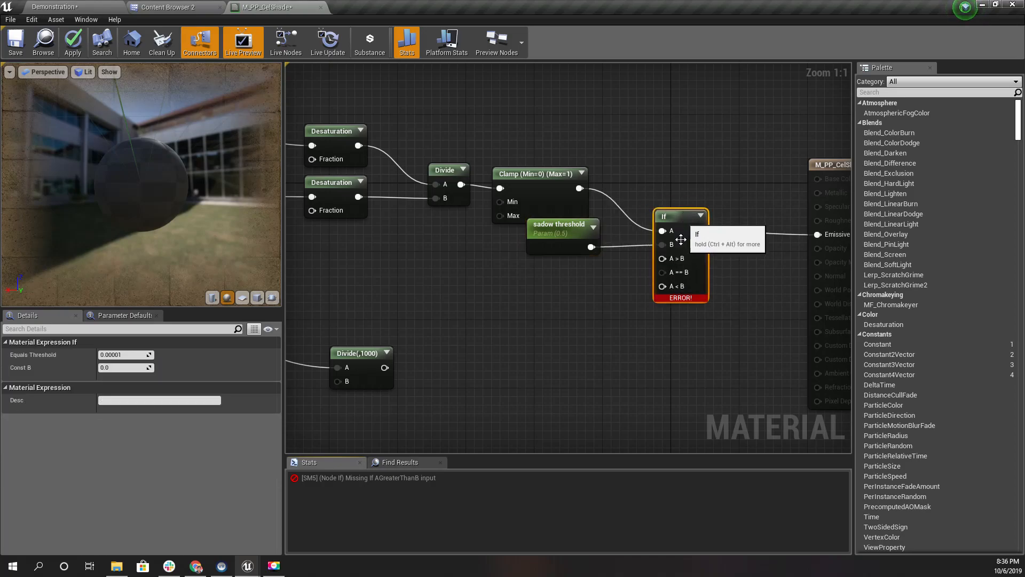
Step: Move the SceneDepth scene texture node down, farther from the DiffuseColor node
{"action": "right_click_drag", "start_coordinate": [520, 301], "coordinate": [569, 301]}
{"action": "scroll", "coordinate": [559, 299], "scroll_direction": "down", "scroll_amount": 1}
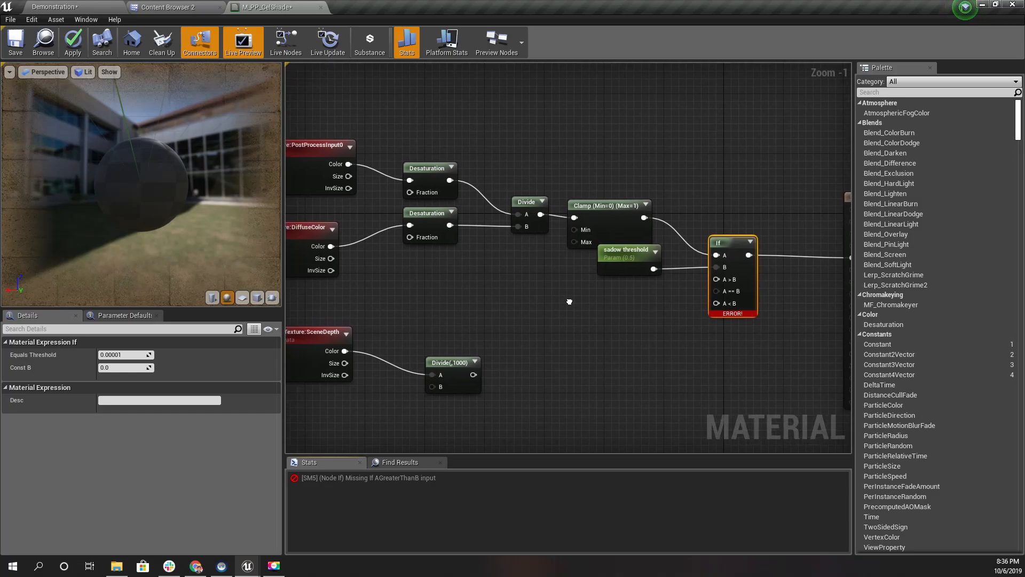
{"action": "right_click_drag", "start_coordinate": [353, 263], "coordinate": [417, 273]}
{"action": "left_click_drag", "start_coordinate": [374, 346], "coordinate": [376, 368]}
{"action": "left_click_drag", "start_coordinate": [396, 256], "coordinate": [441, 281]}
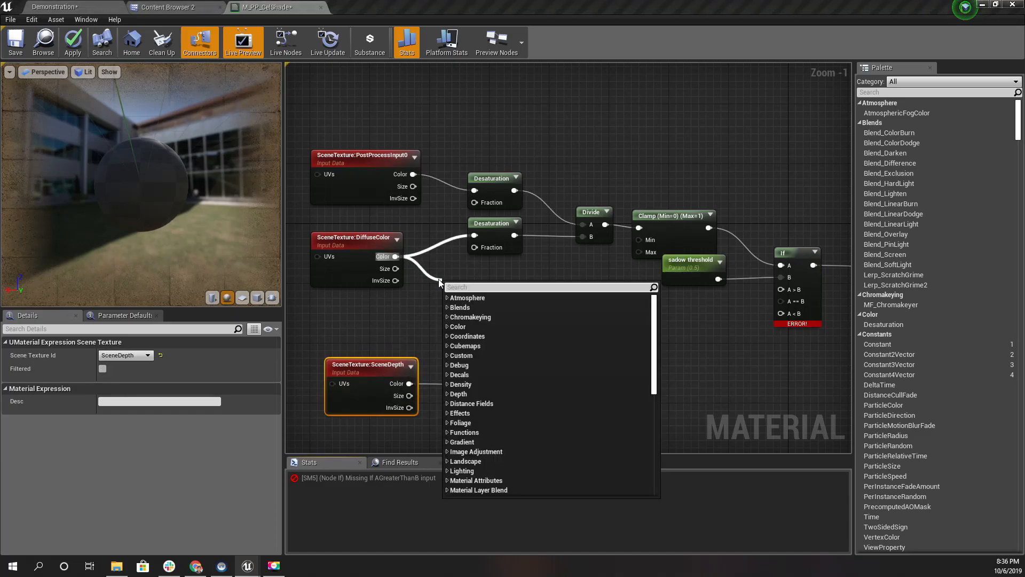
{"action": "type", "text": "*"}
{"action": "key", "text": "BackSpace"}
{"action": "left_click", "coordinate": [449, 277]}
Step: Connect DiffuseColor's Color output to the If node's A > B input and to a new Multiply node's A input
{"action": "left_click_drag", "start_coordinate": [395, 256], "coordinate": [784, 292]}
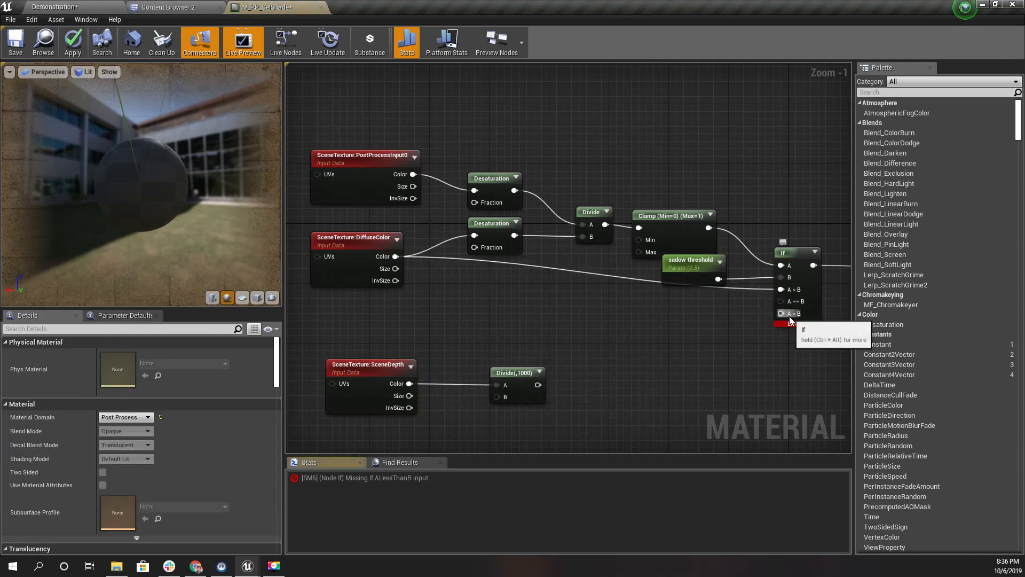
{"action": "left_click_drag", "start_coordinate": [395, 256], "coordinate": [455, 301]}
{"action": "type", "text": "*"}
{"action": "key", "text": "Return"}
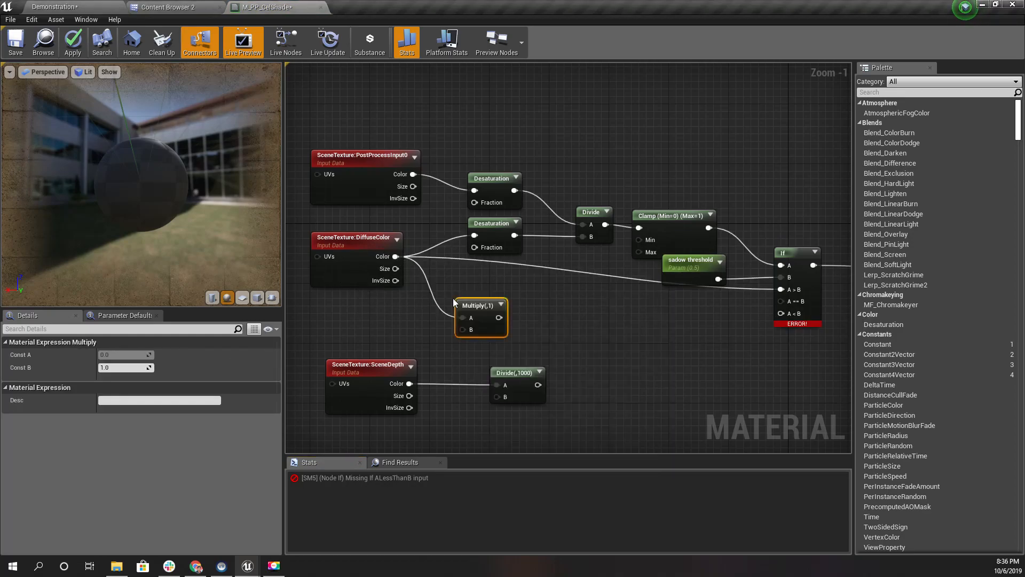
Step: Set the Multiply node's Const B to 0.5 and connect its output to the If node's A < B input
{"action": "right_click", "coordinate": [472, 332]}
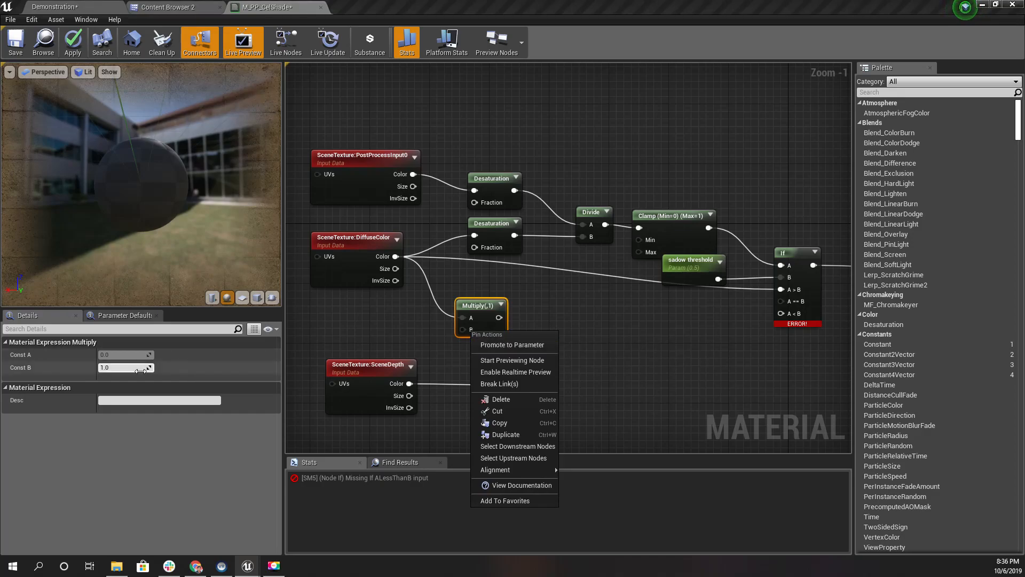
{"action": "left_click", "coordinate": [145, 368]}
{"action": "type", "text": ".5"}
{"action": "key", "text": "Return"}
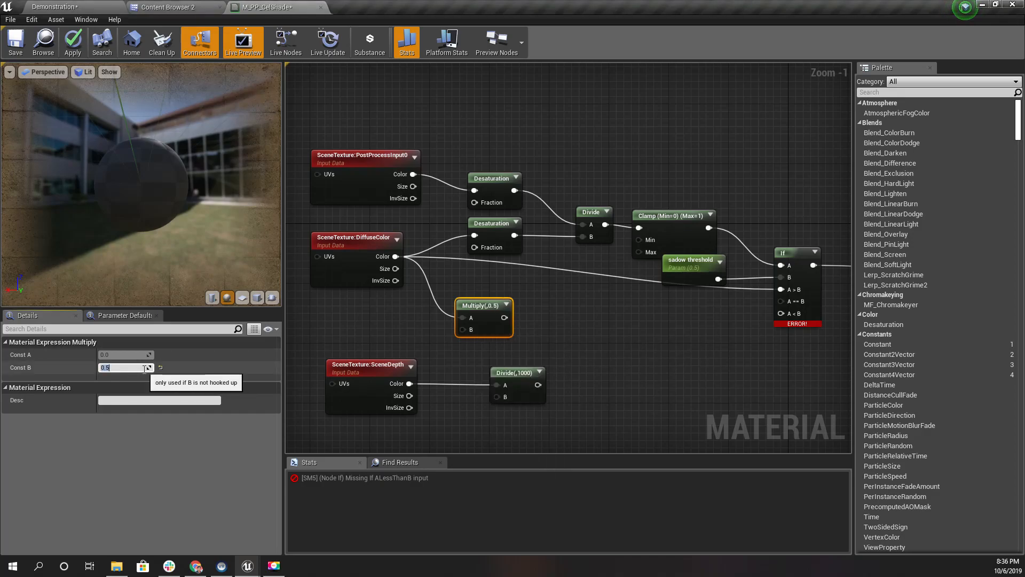
{"action": "left_click_drag", "start_coordinate": [504, 317], "coordinate": [781, 313]}
{"action": "right_click_drag", "start_coordinate": [761, 348], "coordinate": [634, 338]}
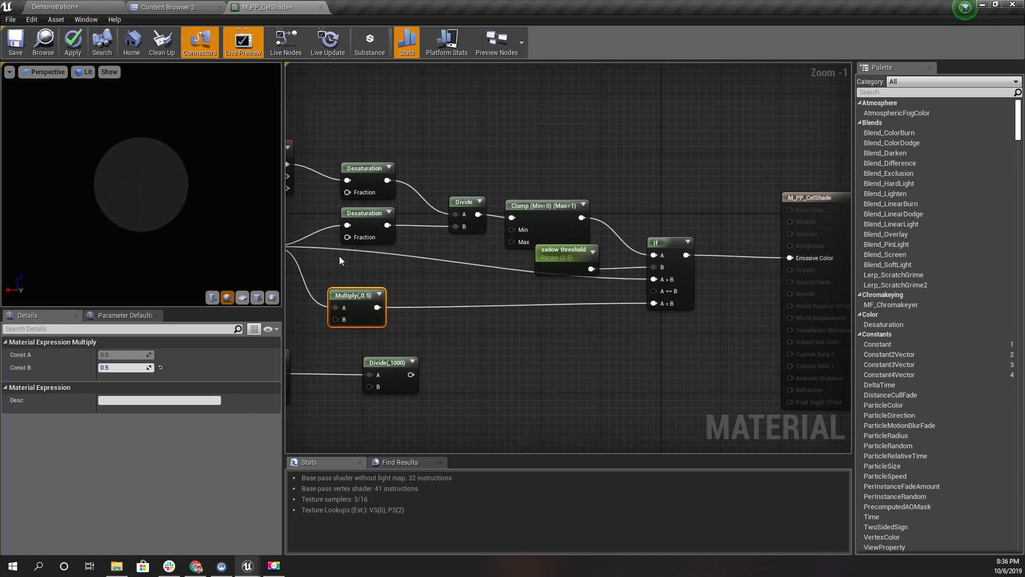
Step: Apply the material changes and inspect their effect on the forest in the Demonstration level
{"action": "left_click", "coordinate": [74, 42]}
{"action": "left_click", "coordinate": [75, 6]}
{"action": "mouse_move", "coordinate": [396, 228]}
{"action": "right_mouse_down"}
{"action": "mouse_move", "coordinate": [171, 219]}
{"action": "mouse_move", "coordinate": [182, 220]}
{"action": "mouse_move", "coordinate": [187, 245]}
{"action": "mouse_move", "coordinate": [267, 229]}
{"action": "mouse_move", "coordinate": [214, 230]}
{"action": "mouse_move", "coordinate": [337, 219]}
{"action": "mouse_move", "coordinate": [347, 246]}
{"action": "mouse_move", "coordinate": [352, 230]}
{"action": "mouse_move", "coordinate": [374, 224]}
{"action": "mouse_move", "coordinate": [412, 236]}
{"action": "right_mouse_up"}
{"action": "key", "text": "w"}
{"action": "right_click_drag", "start_coordinate": [362, 320], "coordinate": [304, 299]}
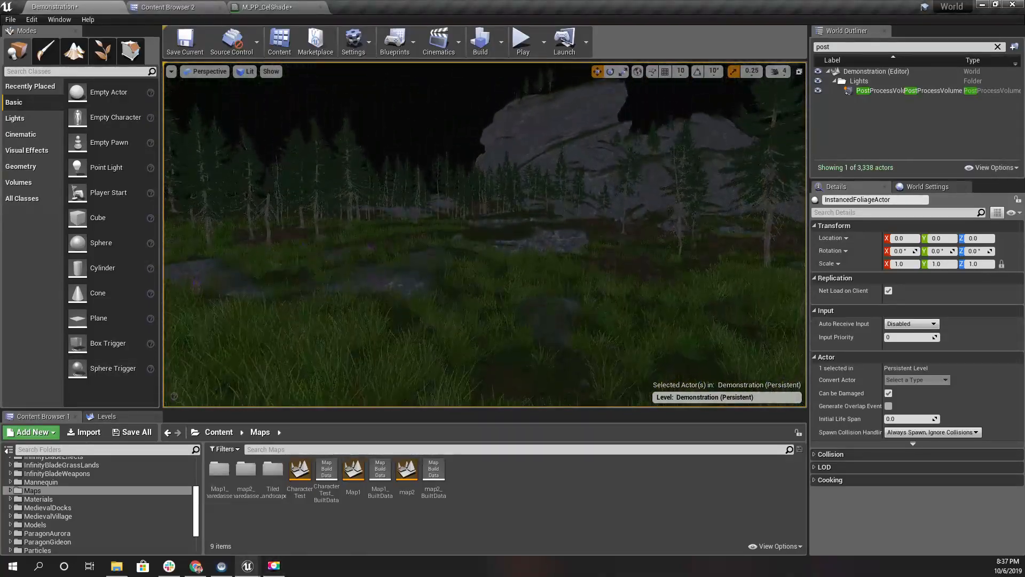
Step: In the M_PP_CelShade graph, move the Multiply node and the SceneDepth and Divide nodes down to make room
{"action": "left_click", "coordinate": [270, 7]}
{"action": "right_click_drag", "start_coordinate": [497, 304], "coordinate": [592, 295]}
{"action": "left_click_drag", "start_coordinate": [525, 288], "coordinate": [521, 311]}
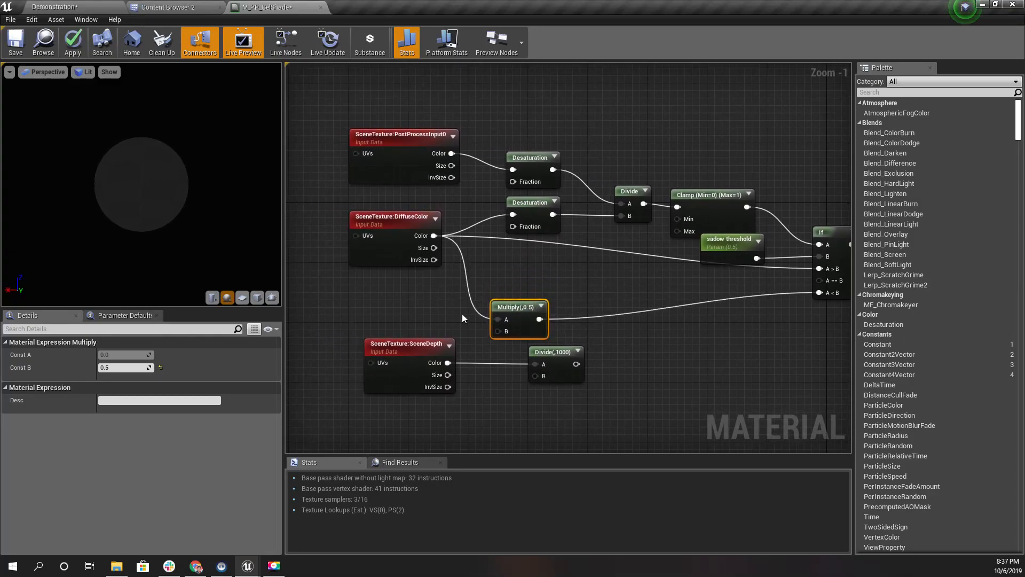
{"action": "left_click_drag", "start_coordinate": [565, 419], "coordinate": [421, 432]}
Step: Promote the Multiply node's B input to a parameter named "shadow multiplier"
{"action": "right_click", "coordinate": [501, 321]}
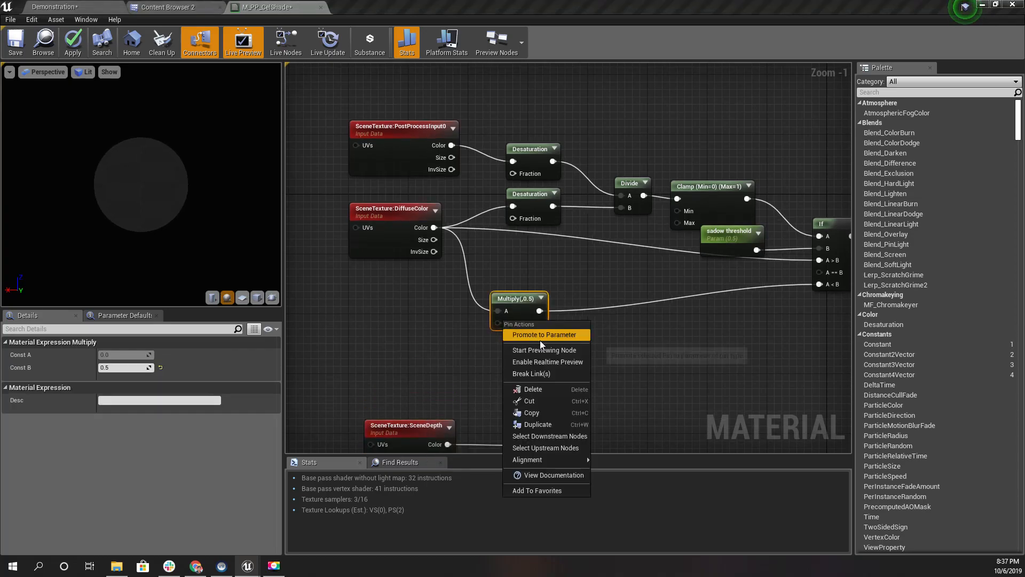
{"action": "left_click", "coordinate": [538, 338]}
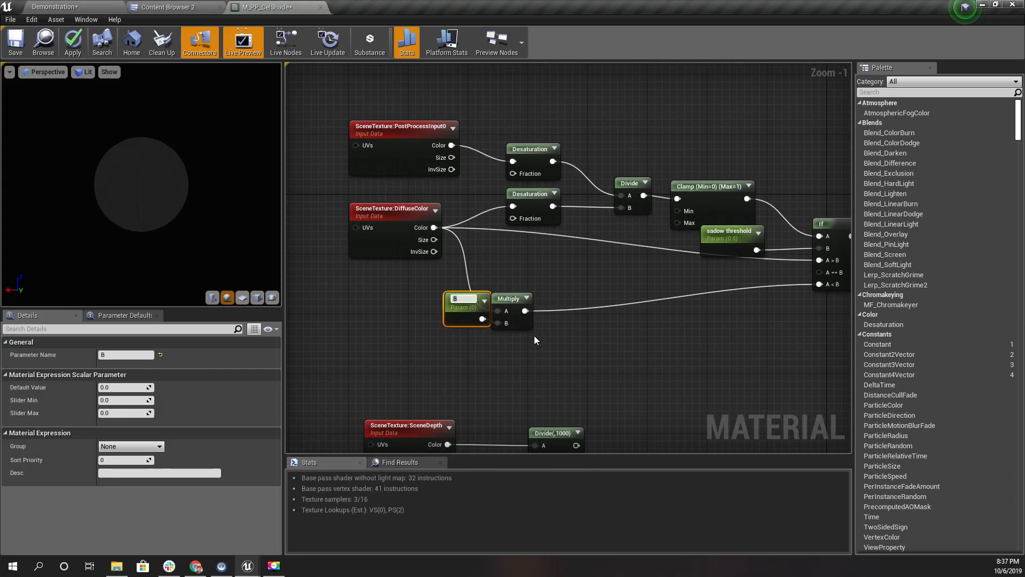
{"action": "type", "text": "shado"}
{"action": "key", "text": "ctrl+a"}
{"action": "type", "text": "dar"}
{"action": "key", "text": "ctrl+a"}
{"action": "type", "text": "shadow m"}
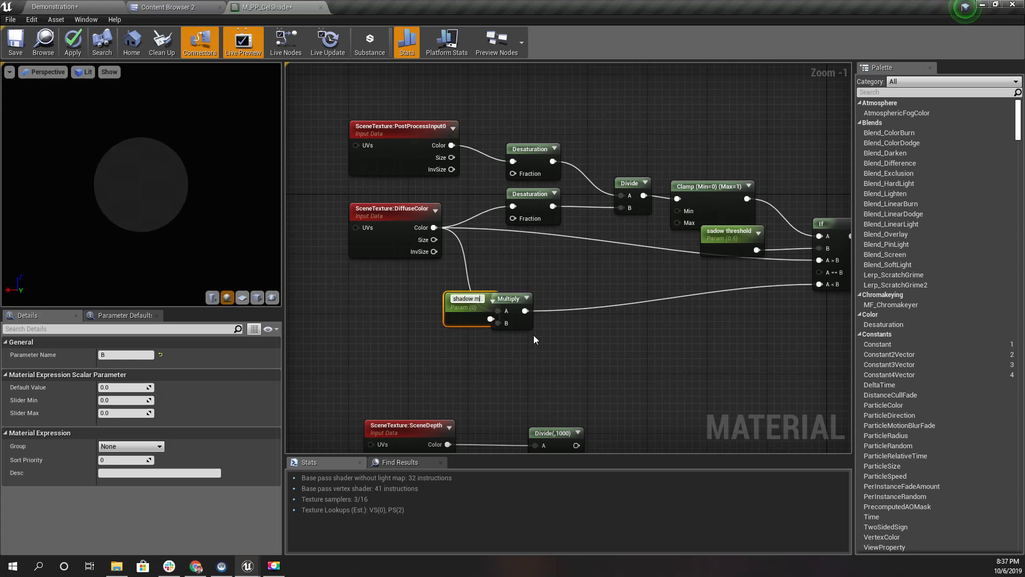
{"action": "type", "text": "ultiplier"}
{"action": "key", "text": "Return"}
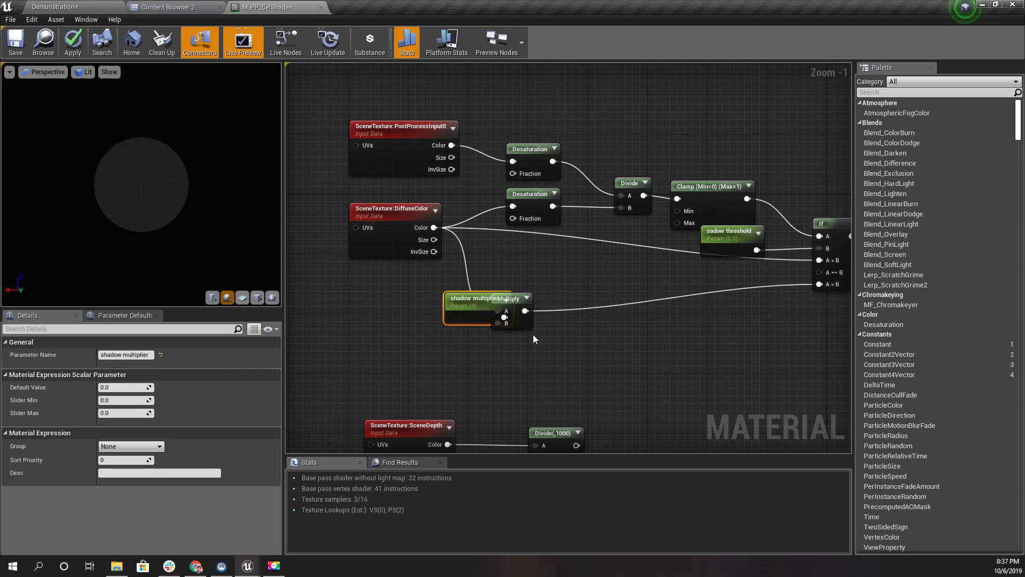
Step: Place the shadow multiplier parameter clear of the Multiply node and set its default value to 0.5
{"action": "left_click_drag", "start_coordinate": [469, 305], "coordinate": [427, 319]}
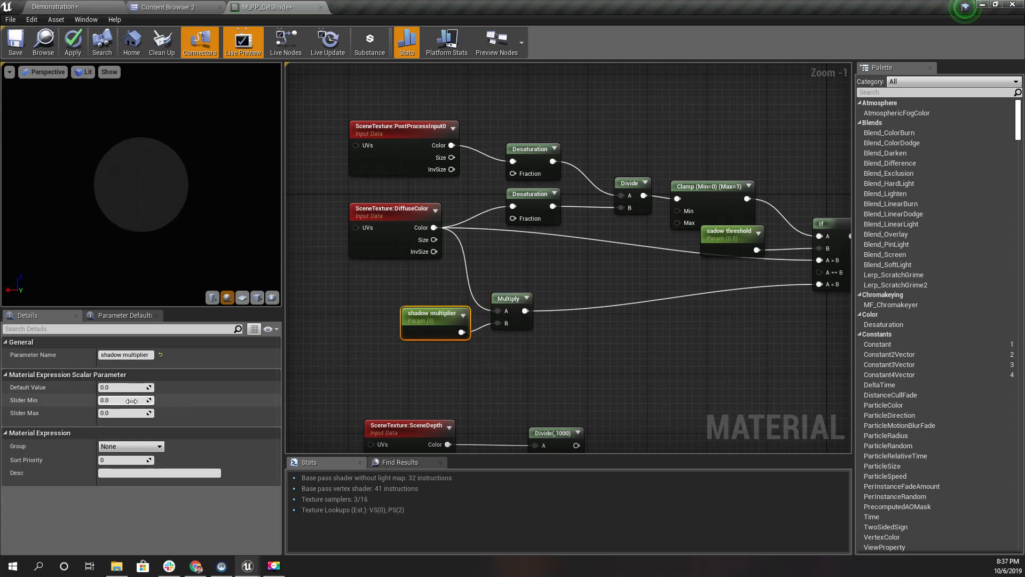
{"action": "type", "text": "0.5"}
{"action": "key", "text": "Return"}
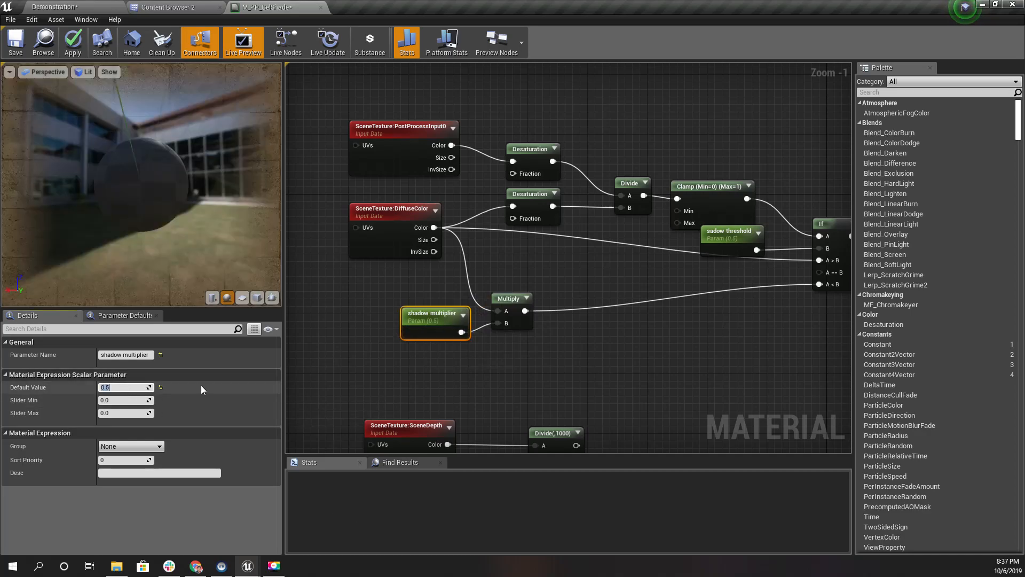
Step: Add a second Multiply node fed by DiffuseColor's Color output and connect it to the If node's A > B input
{"action": "left_click_drag", "start_coordinate": [434, 228], "coordinate": [496, 252]}
{"action": "type", "text": "*"}
{"action": "key", "text": "Return"}
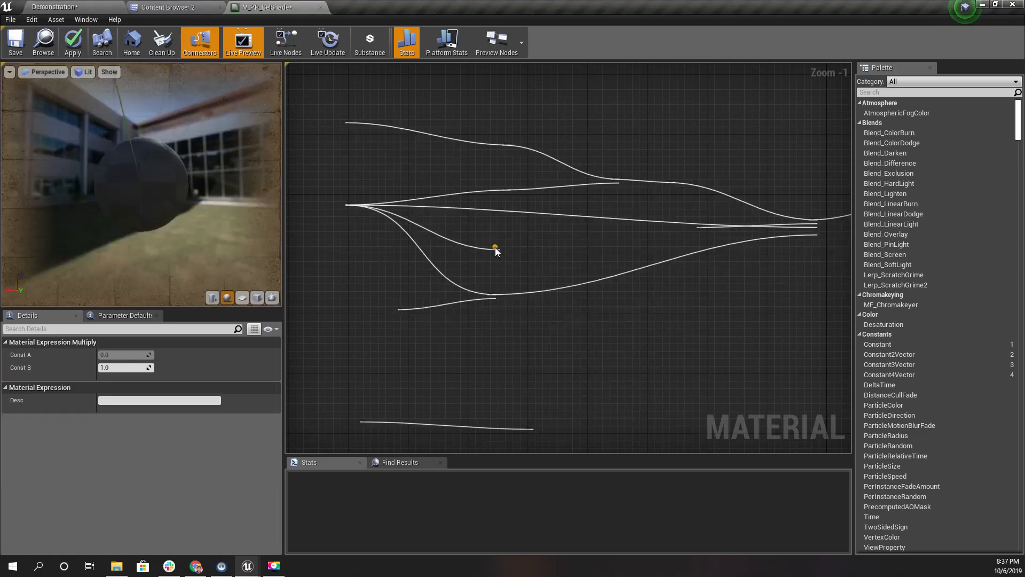
{"action": "left_click_drag", "start_coordinate": [539, 266], "coordinate": [821, 260]}
{"action": "left_click_drag", "start_coordinate": [534, 254], "coordinate": [545, 247]}
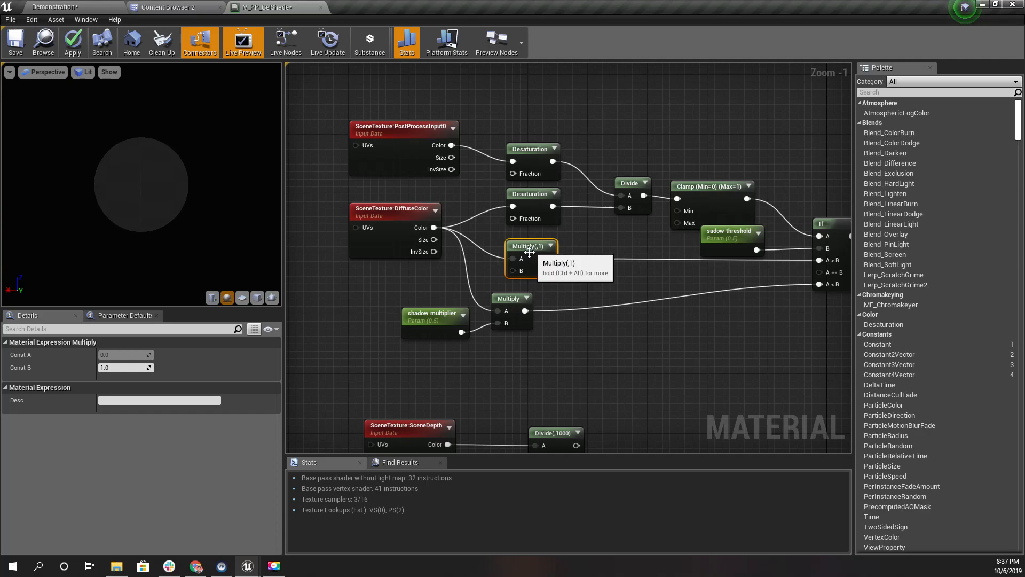
Step: Promote the new Multiply node's B input to a parameter named "lit multiplier" with a default value of 2
{"action": "right_click", "coordinate": [518, 271]}
{"action": "left_click", "coordinate": [542, 289]}
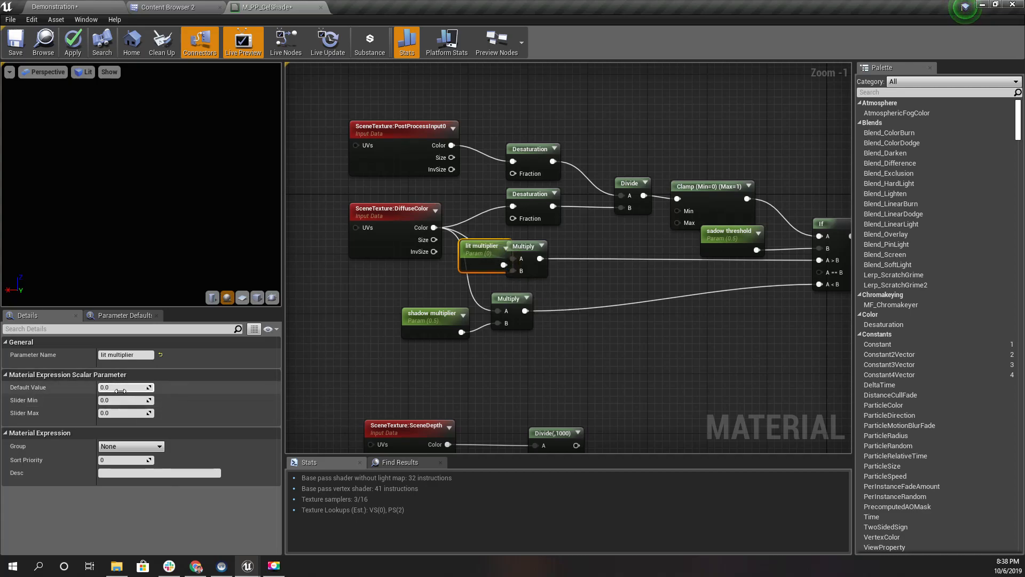
{"action": "type", "text": "2"}
{"action": "key", "text": "Return"}
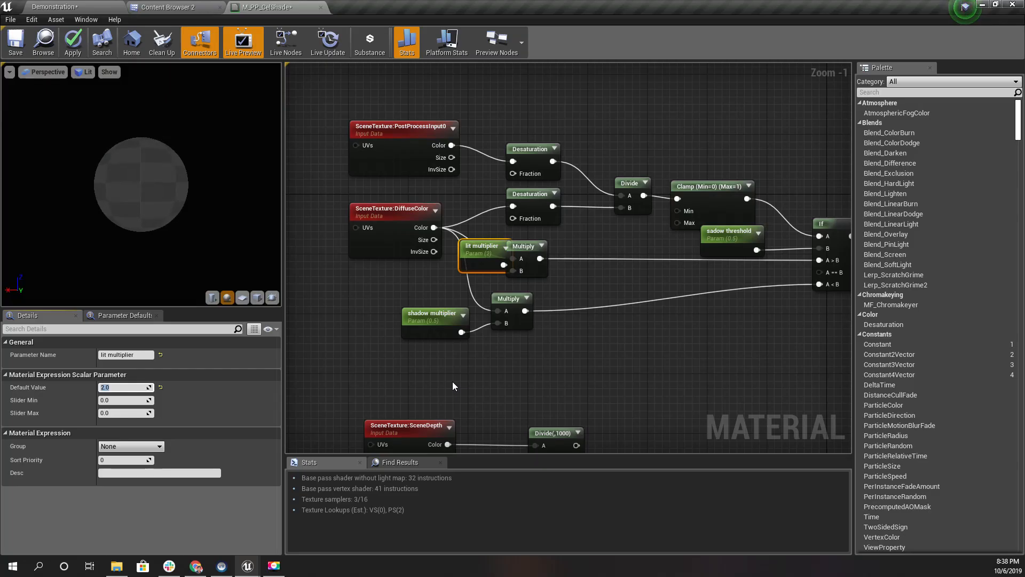
Step: Apply the material changes and inspect the trees and ground shading in the Demonstration level
{"action": "left_click", "coordinate": [74, 42]}
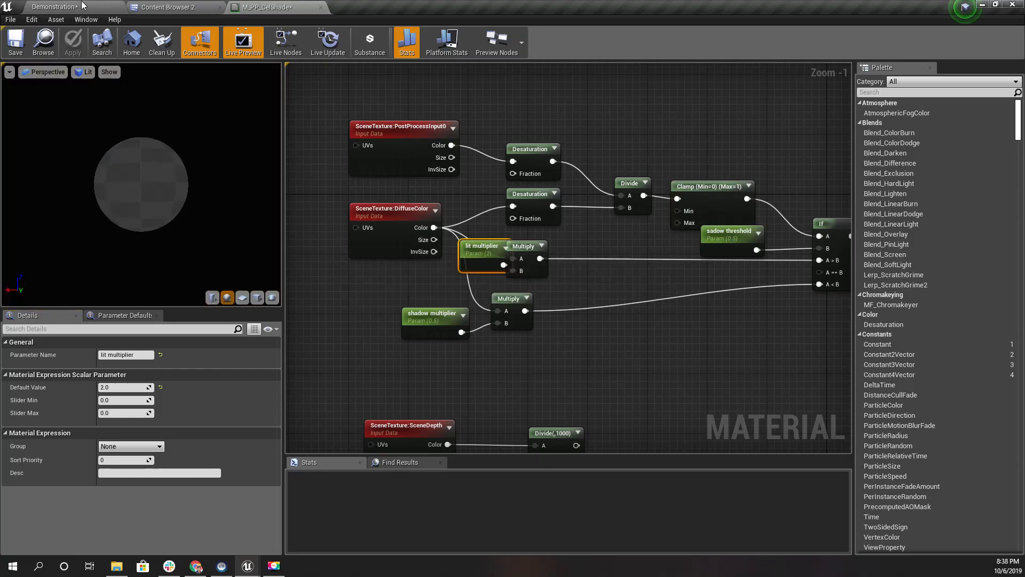
{"action": "left_click", "coordinate": [80, 5]}
{"action": "right_click_drag", "start_coordinate": [394, 225], "coordinate": [203, 238]}
{"action": "right_click_drag", "start_coordinate": [461, 274], "coordinate": [461, 275]}
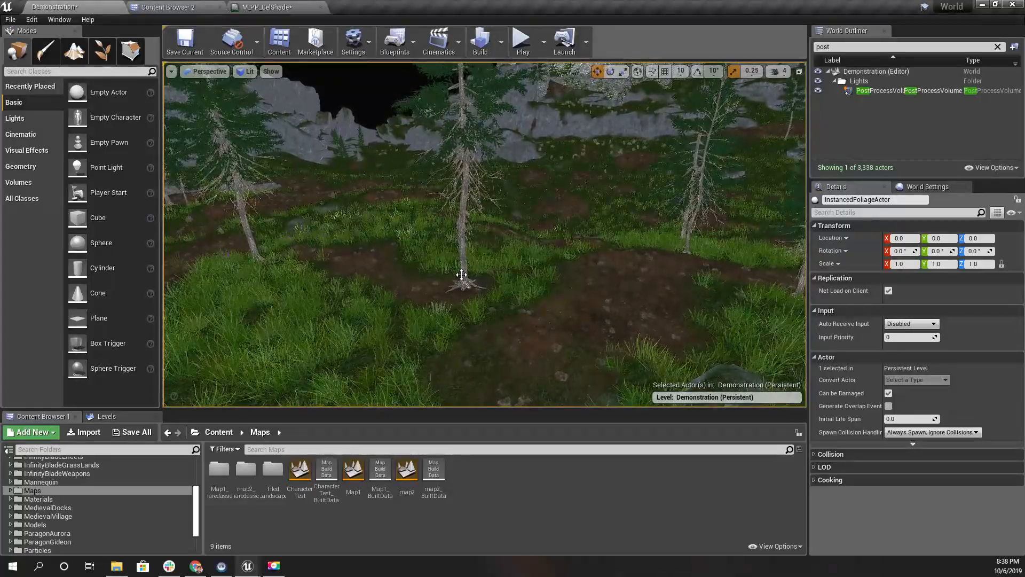
{"action": "key", "text": "F11"}
{"action": "key", "text": "F11"}
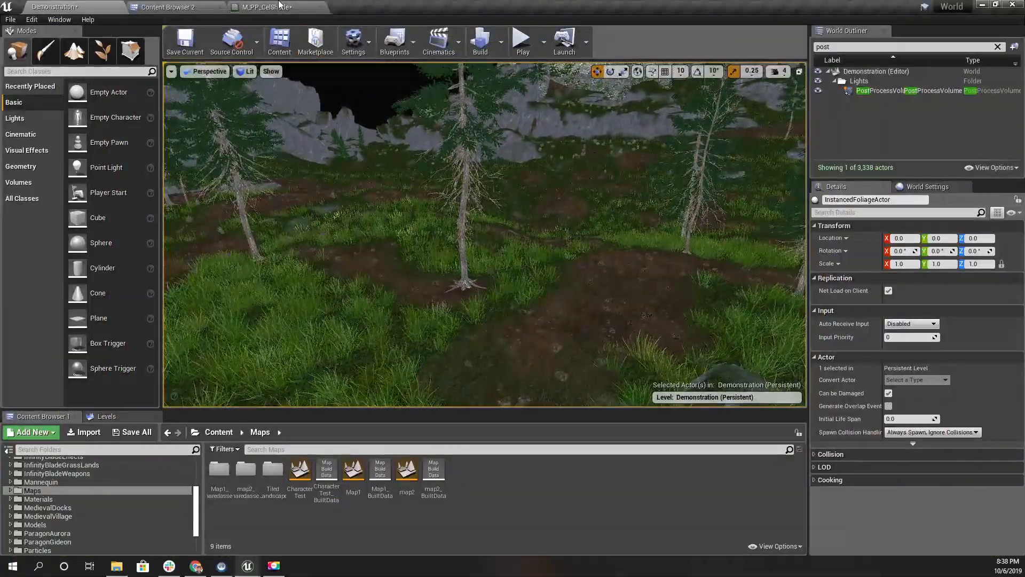
Step: Check the sadow threshold parameter's settings in M_PP_CelShade against the shading in the level
{"action": "left_click", "coordinate": [279, 5]}
{"action": "right_click_drag", "start_coordinate": [618, 347], "coordinate": [545, 359]}
{"action": "left_click", "coordinate": [571, 257]}
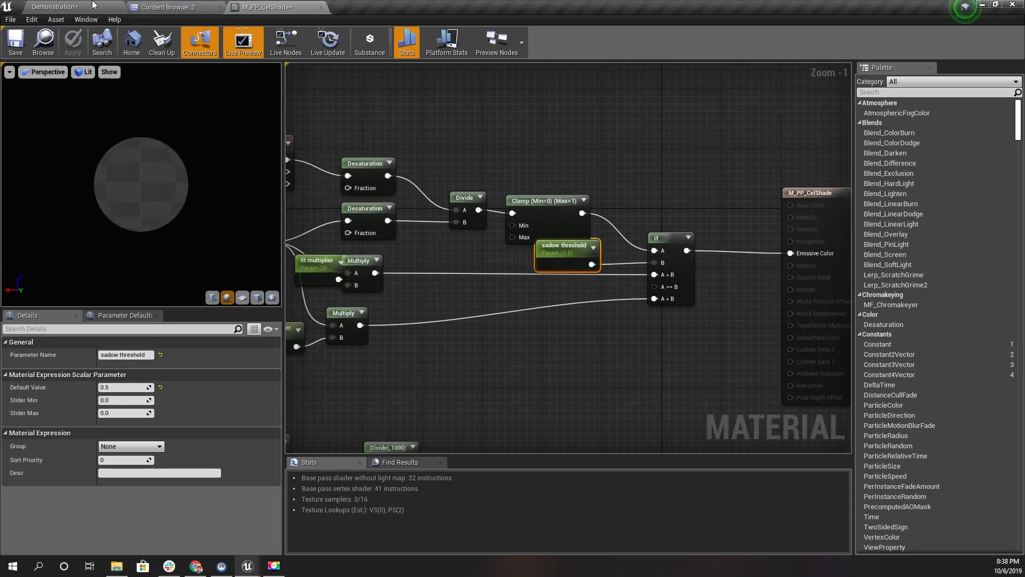
{"action": "left_click", "coordinate": [56, 7]}
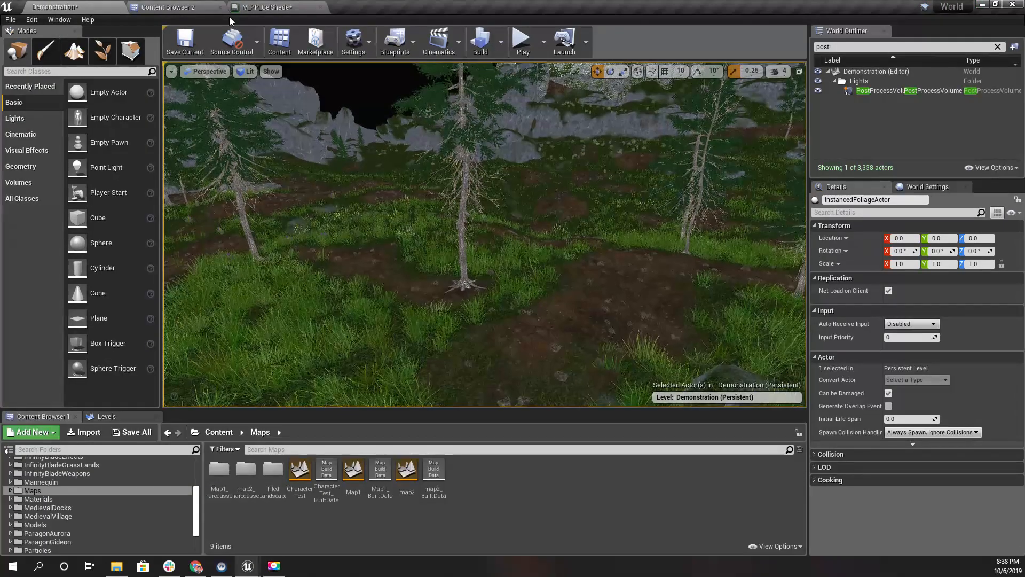
{"action": "left_click", "coordinate": [271, 7]}
Step: Open the M_PP_CelShade_Inst material instance and enable overrides for lit multiplier, sadow threshold and shadow multiplier
{"action": "left_click", "coordinate": [163, 7]}
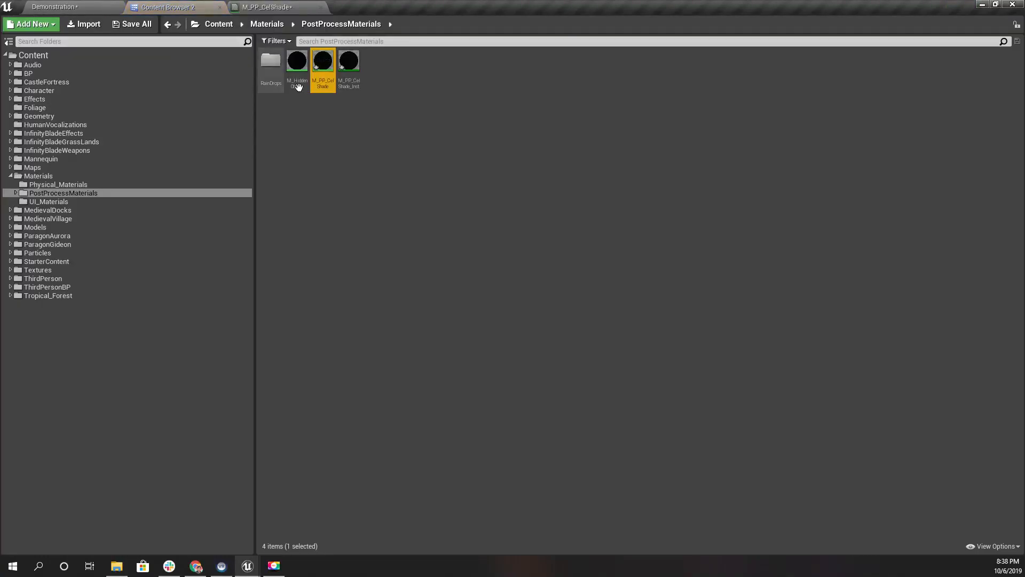
{"action": "double_click", "coordinate": [327, 72]}
{"action": "scroll", "coordinate": [460, 224], "scroll_direction": "down", "scroll_amount": 5}
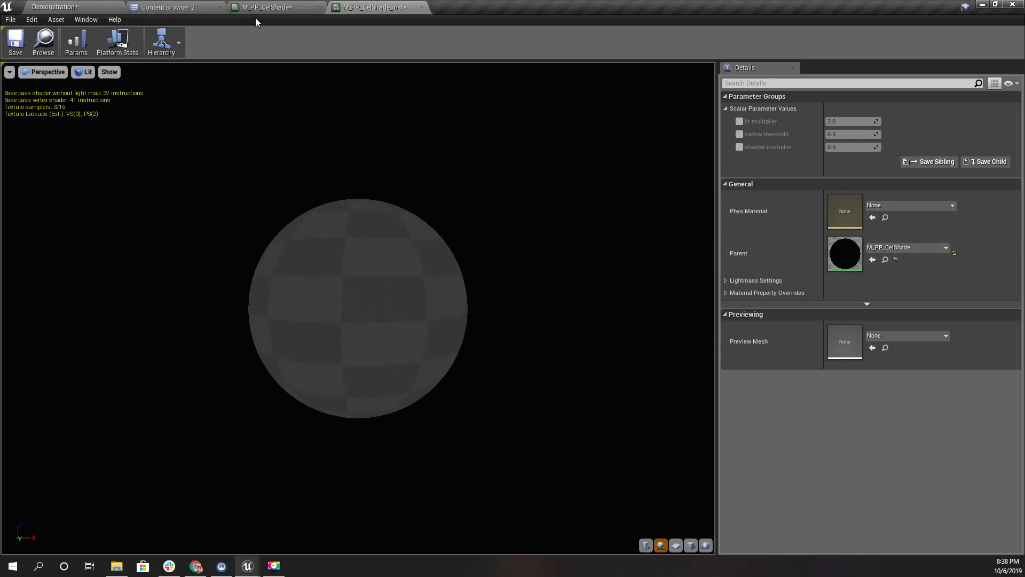
{"action": "left_click", "coordinate": [739, 121]}
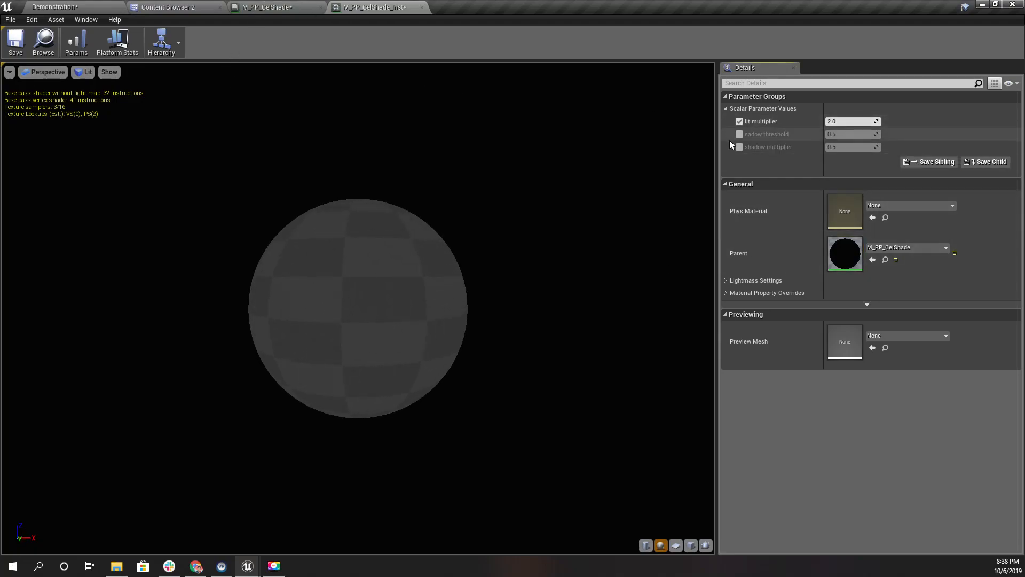
{"action": "left_click", "coordinate": [740, 146]}
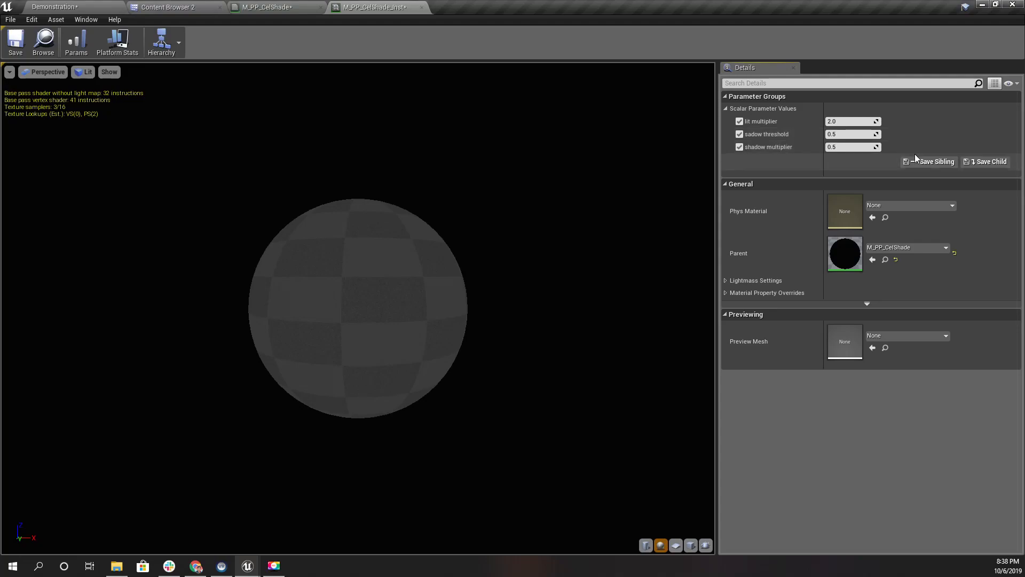
Step: Set the instance's sadow threshold to about 0.906 and inspect a rock's shading in the level
{"action": "mouse_move", "coordinate": [849, 134]}
{"action": "left_mouse_down"}
{"action": "mouse_move", "coordinate": [881, 134]}
{"action": "mouse_move", "coordinate": [859, 134]}
{"action": "left_mouse_up"}
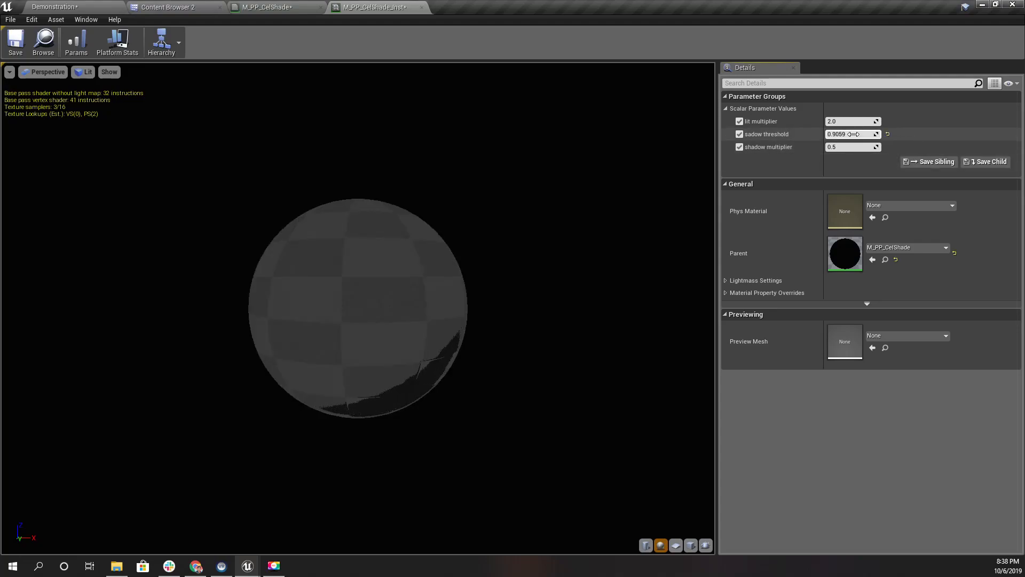
{"action": "left_click", "coordinate": [67, 6]}
{"action": "right_click_drag", "start_coordinate": [485, 235], "coordinate": [513, 228]}
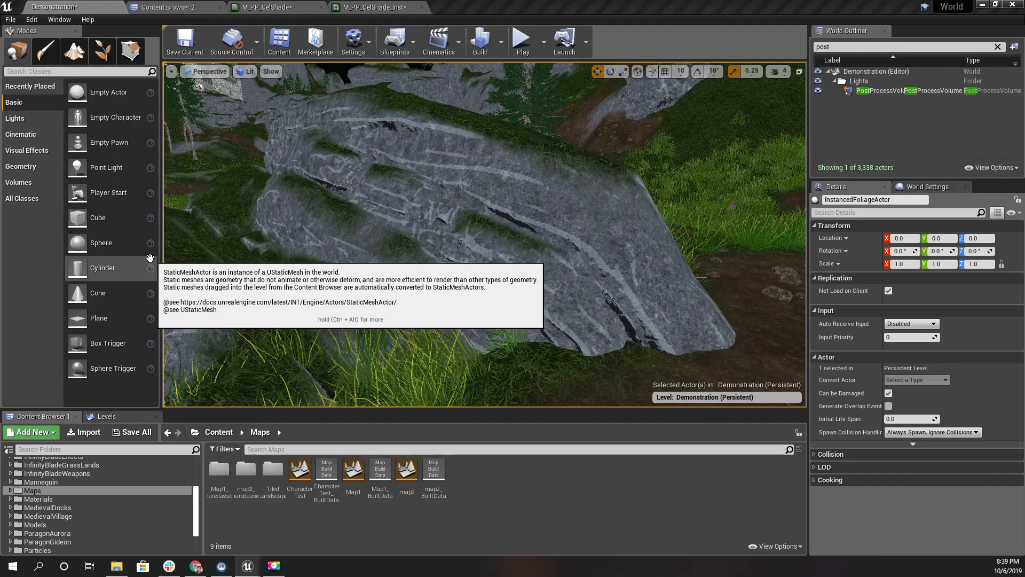
Step: Float the material instance editor over the level viewport and set its sadow threshold to 0.9
{"action": "left_click", "coordinate": [376, 8]}
{"action": "left_click_drag", "start_coordinate": [381, 4], "coordinate": [565, 246]}
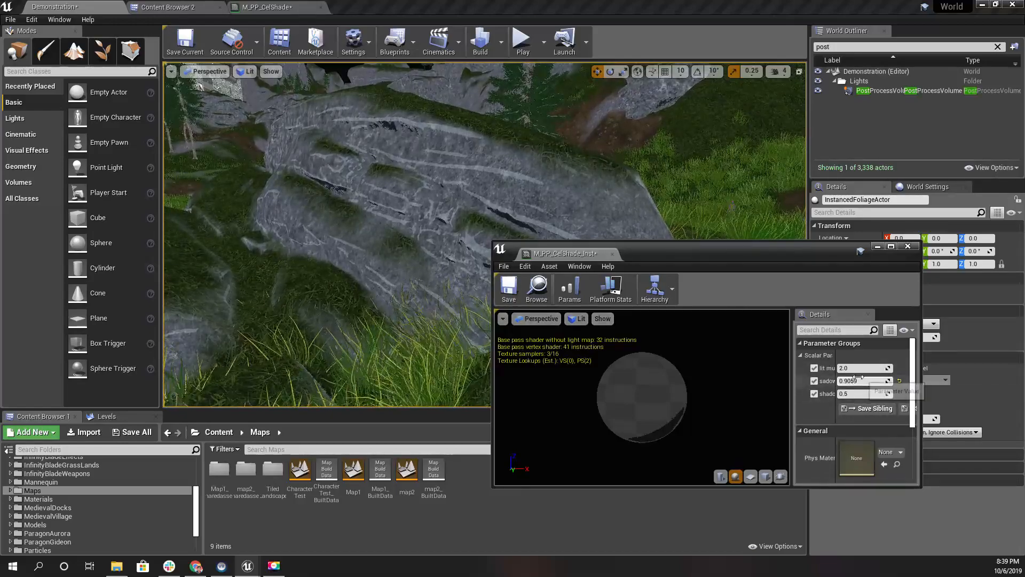
{"action": "left_click_drag", "start_coordinate": [856, 380], "coordinate": [876, 380]}
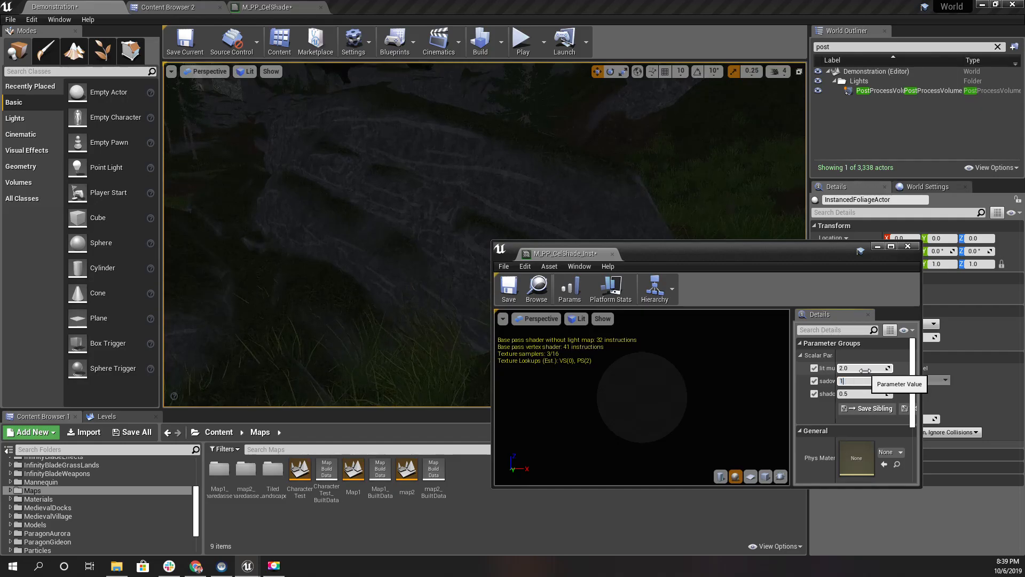
{"action": "key", "text": "Return"}
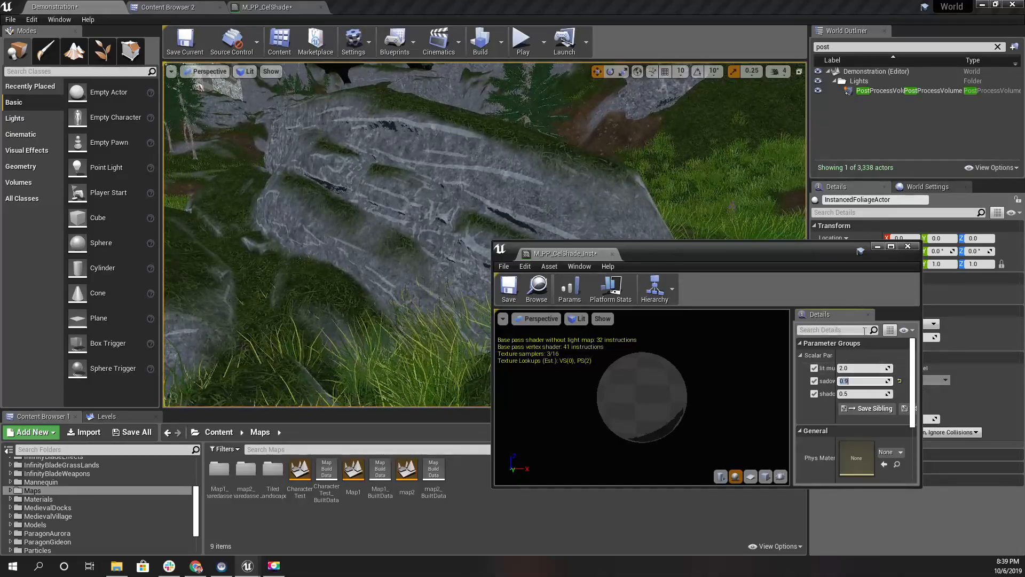
Step: Dock the material instance editor back among the other editors and view the level viewport in full screen
{"action": "left_click_drag", "start_coordinate": [555, 255], "coordinate": [374, 7]}
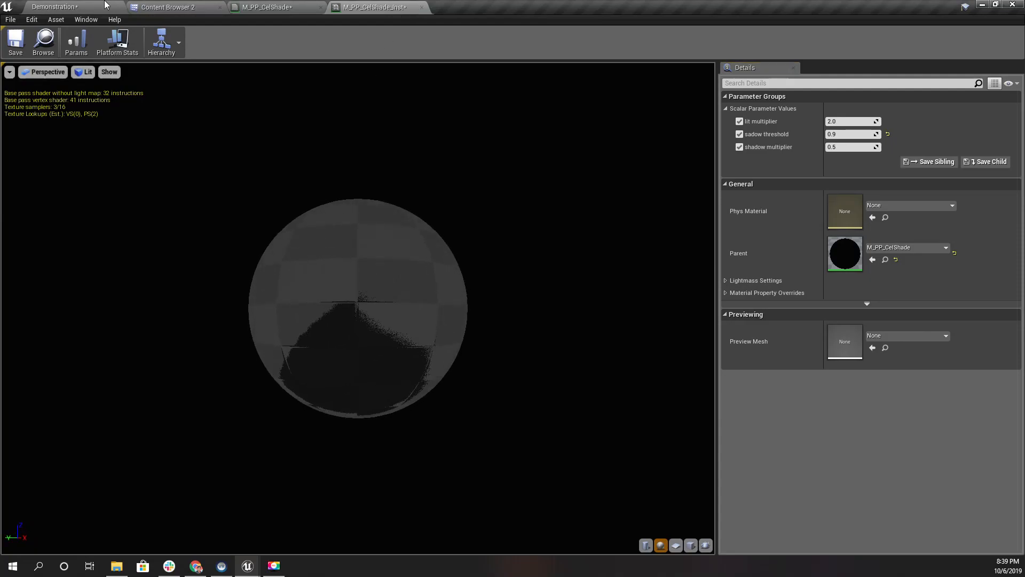
{"action": "left_click", "coordinate": [80, 6]}
{"action": "key", "text": "F11"}
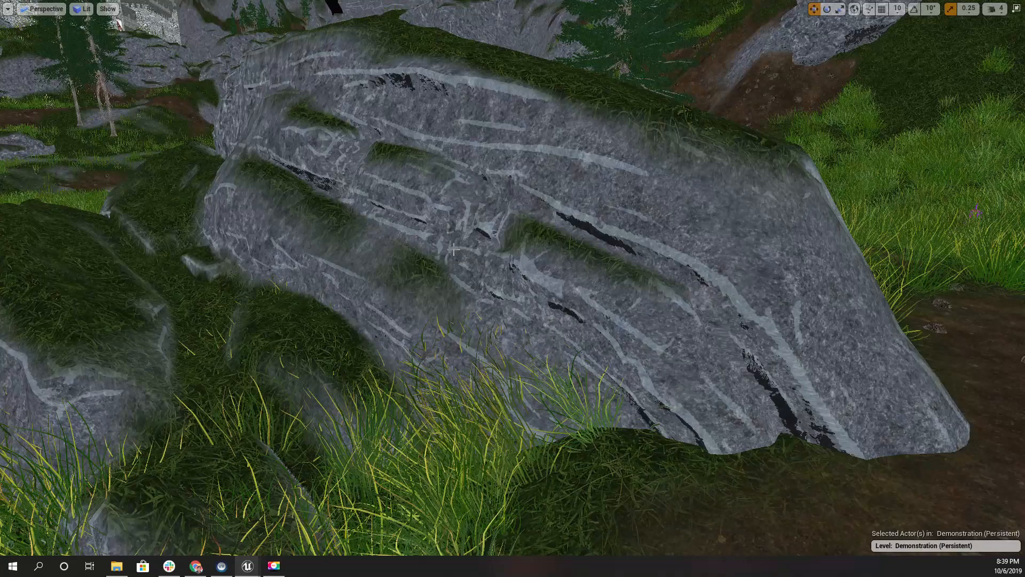
Step: Play-test the level in full screen, running the character around to check the cel shading, and save the level
{"action": "key", "text": "alt+p"}
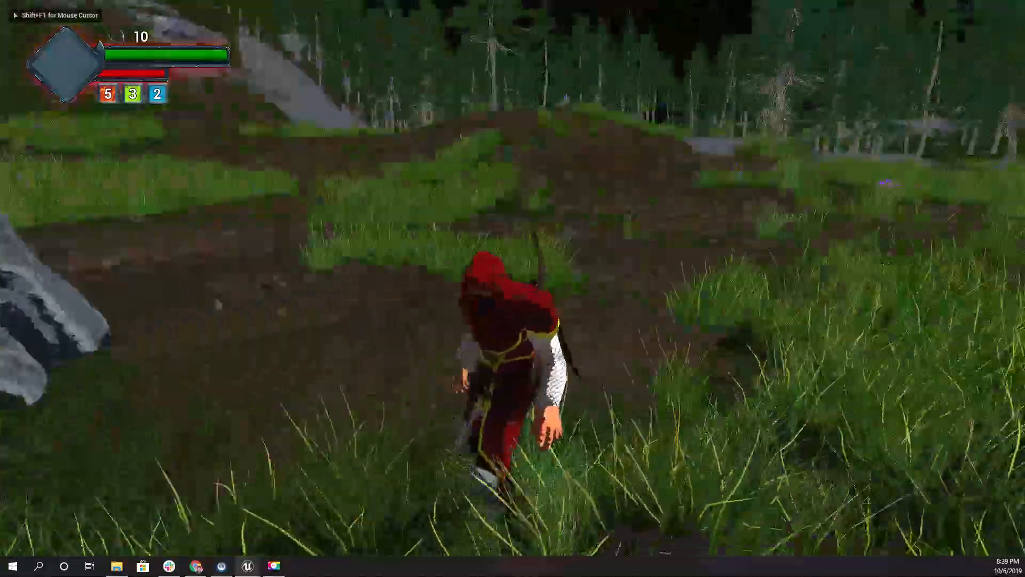
{"action": "key", "text": "a"}
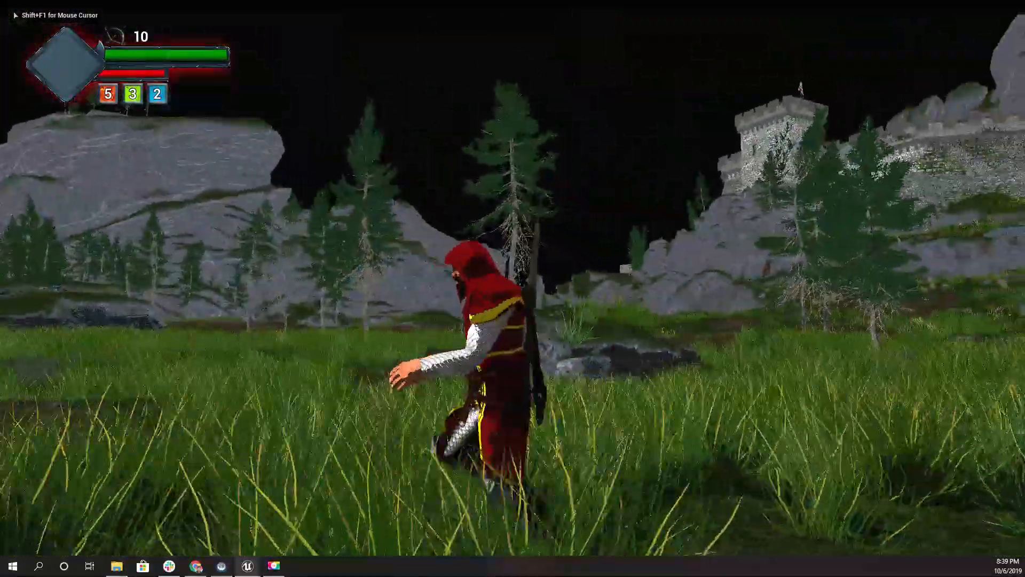
{"action": "key", "text": "s"}
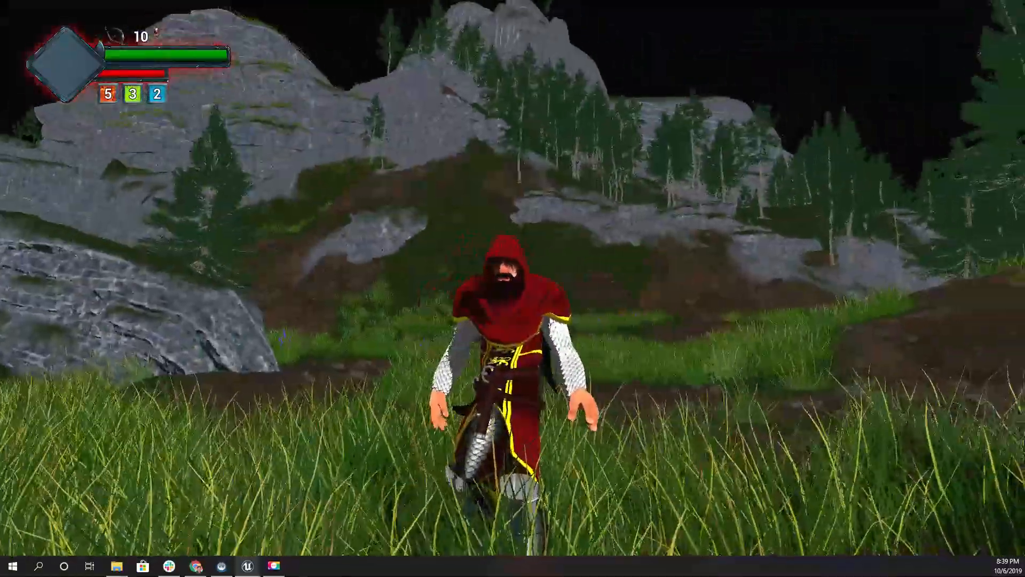
{"action": "key", "text": "s"}
{"action": "key", "text": "w"}
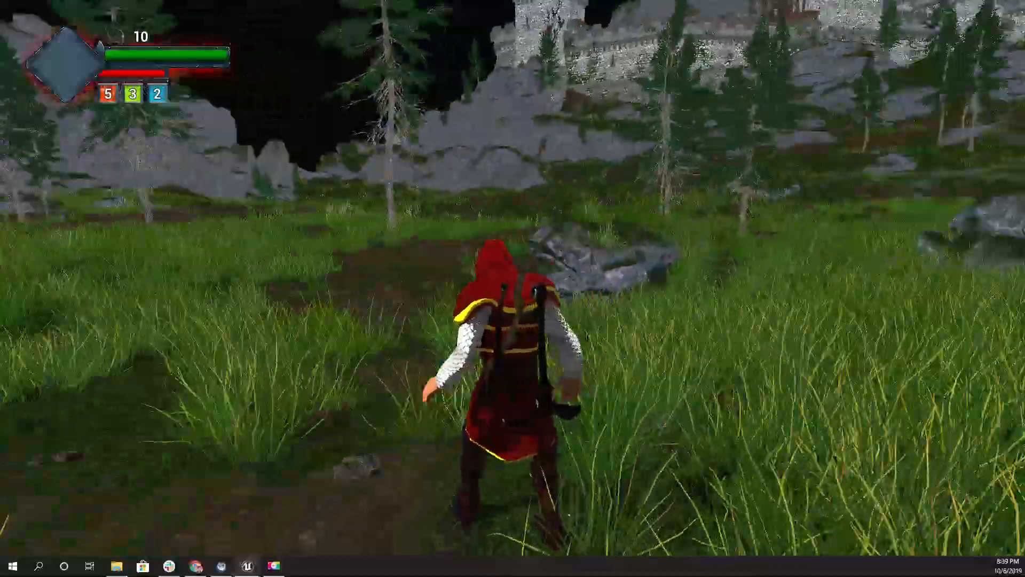
{"action": "key", "text": "w"}
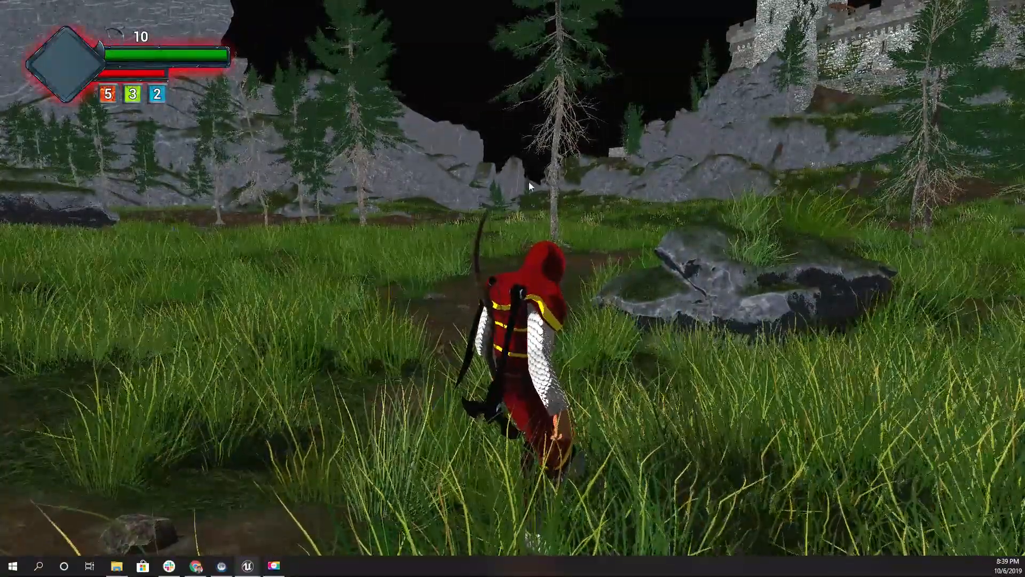
{"action": "key", "text": "Escape"}
{"action": "mouse_move", "coordinate": [350, 312]}
{"action": "right_mouse_down"}
{"action": "mouse_move", "coordinate": [369, 300]}
{"action": "mouse_move", "coordinate": [362, 305]}
{"action": "right_mouse_up"}
{"action": "key", "text": "F11"}
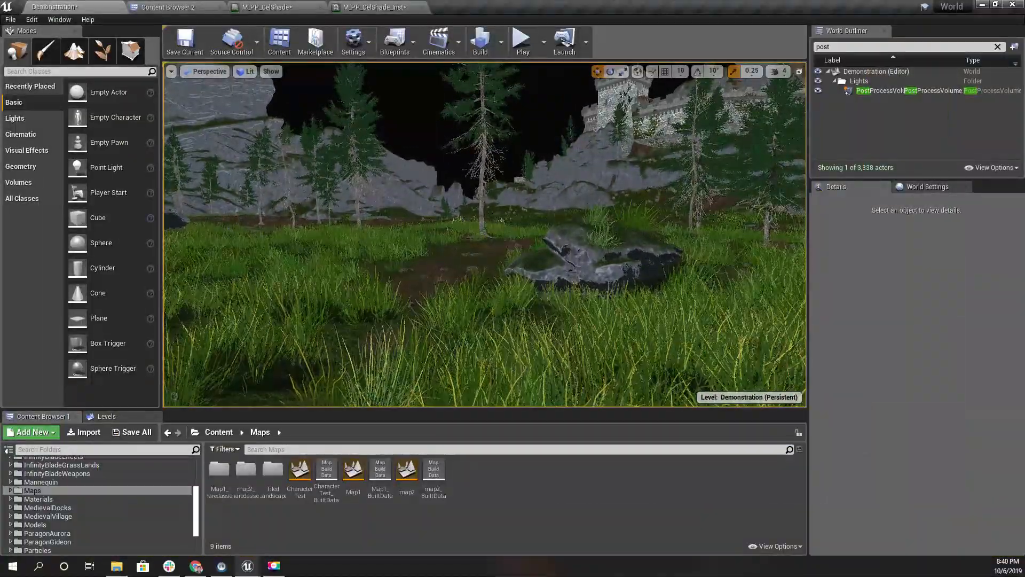
{"action": "key", "text": "ctrl+s"}
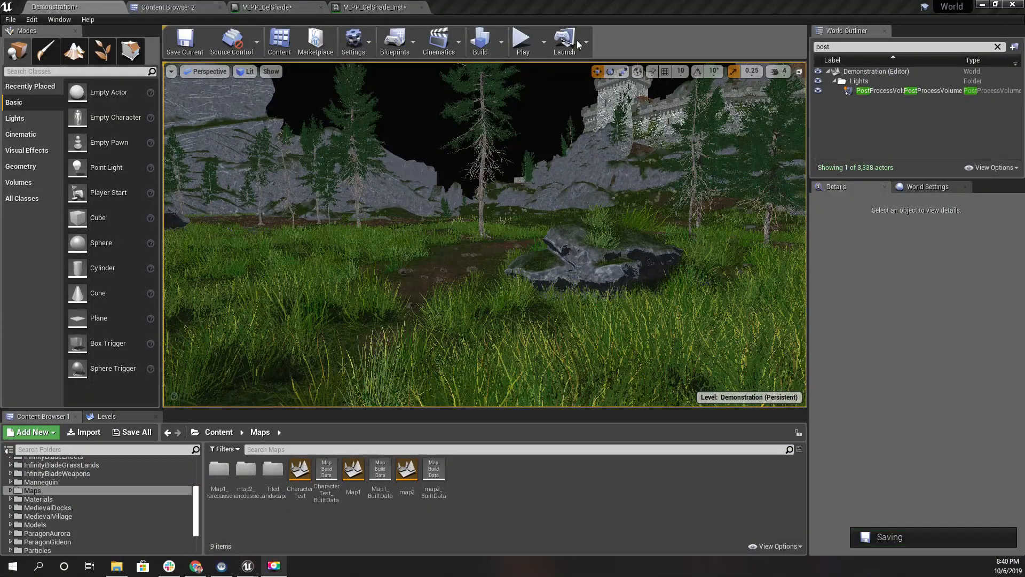
Step: Space out the shadow multiplier, lit multiplier and their Multiply nodes in the M_PP_CelShade graph so they no longer overlap
{"action": "left_click", "coordinate": [373, 5]}
{"action": "left_click", "coordinate": [249, 5]}
{"action": "right_click_drag", "start_coordinate": [337, 277], "coordinate": [491, 327]}
{"action": "left_click_drag", "start_coordinate": [485, 295], "coordinate": [571, 319]}
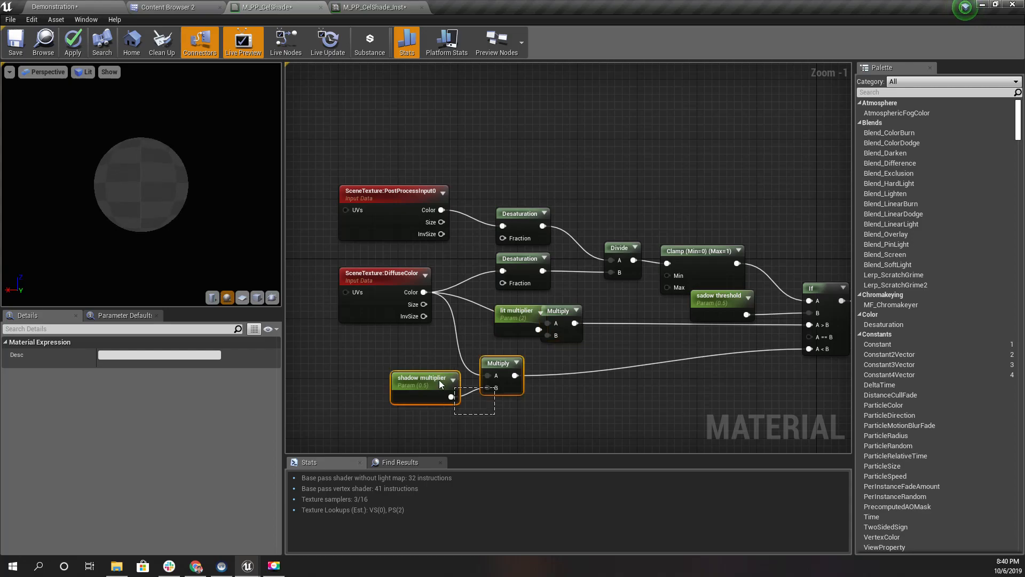
{"action": "left_click_drag", "start_coordinate": [444, 382], "coordinate": [460, 419]}
{"action": "left_click", "coordinate": [589, 363]}
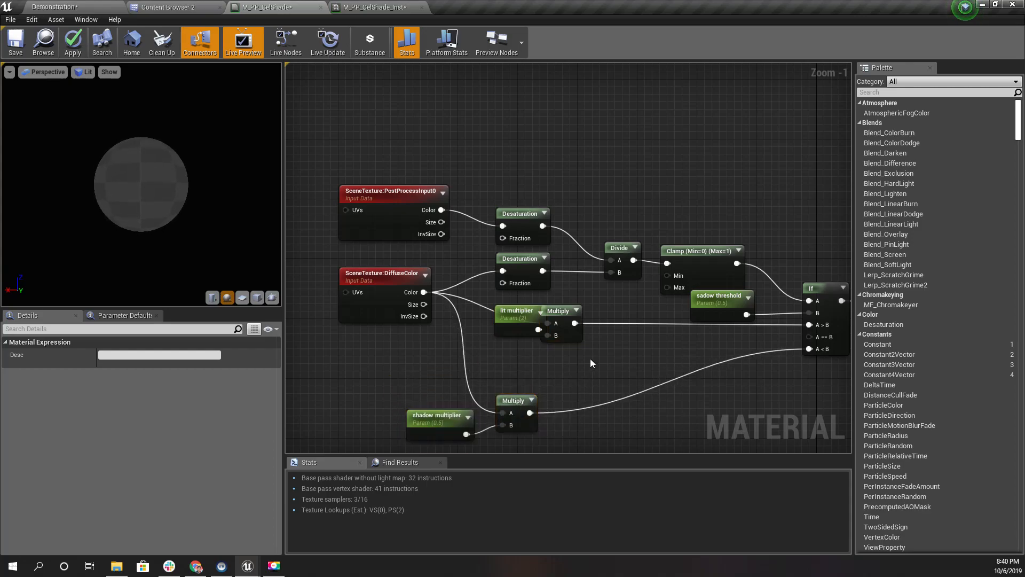
{"action": "left_click_drag", "start_coordinate": [562, 315], "coordinate": [584, 315]}
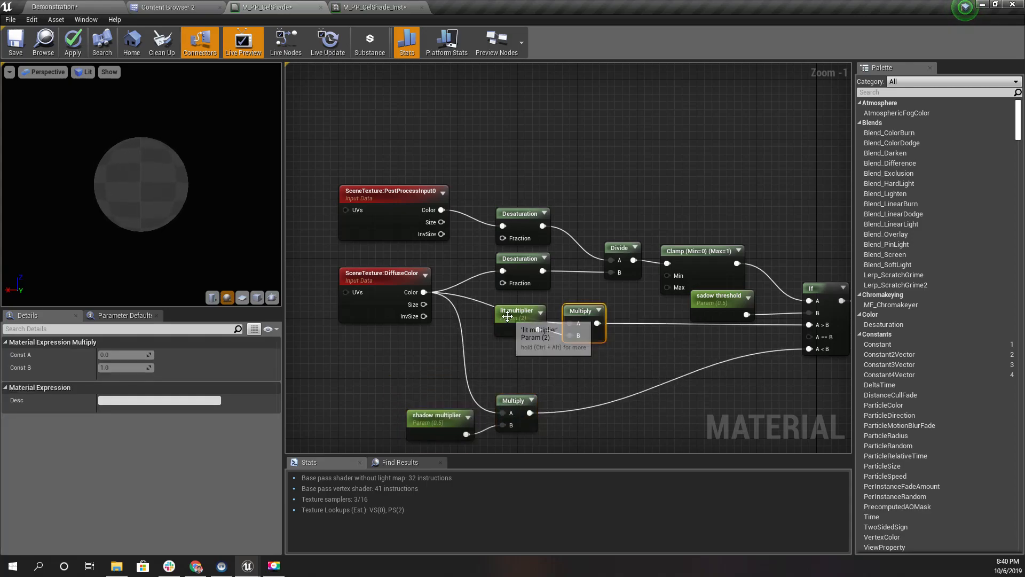
{"action": "left_click_drag", "start_coordinate": [507, 317], "coordinate": [495, 340]}
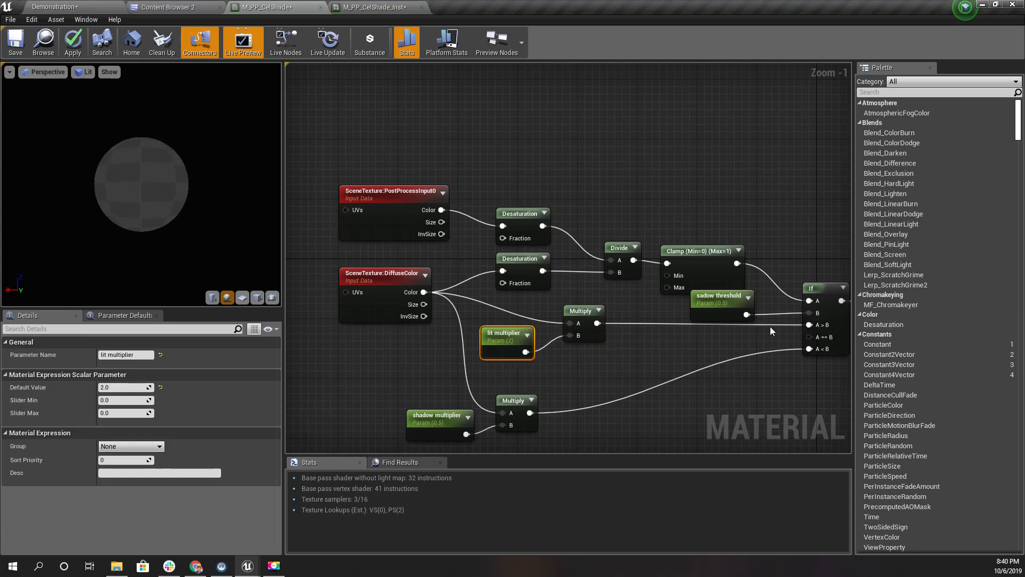
Step: Feed the PostProcessInput0 color into input A of the lit multiplier's Multiply node and apply the material
{"action": "left_click_drag", "start_coordinate": [570, 323], "coordinate": [493, 291]}
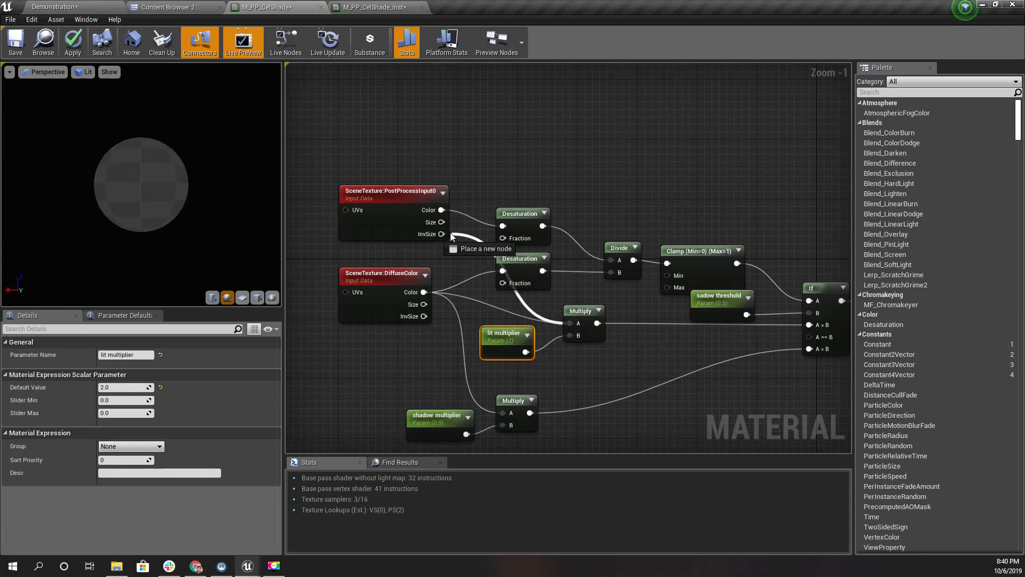
{"action": "left_click_drag", "start_coordinate": [439, 218], "coordinate": [439, 210]}
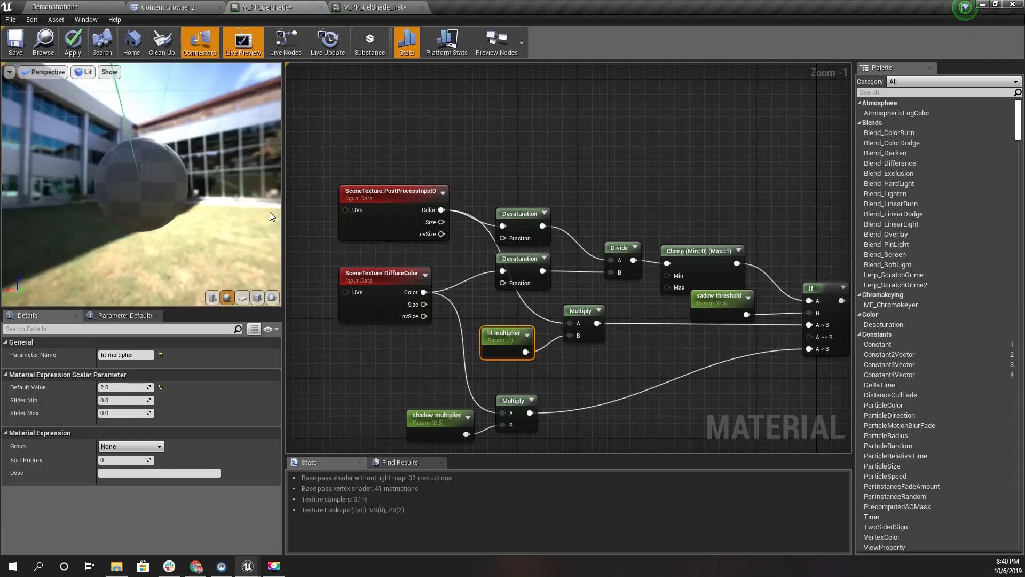
{"action": "left_click", "coordinate": [69, 41]}
Step: Play-test the level in full screen to examine how the lit areas look with the scene color input
{"action": "left_click", "coordinate": [83, 7]}
{"action": "mouse_move", "coordinate": [502, 262]}
{"action": "right_mouse_down"}
{"action": "mouse_move", "coordinate": [565, 230]}
{"action": "mouse_move", "coordinate": [662, 262]}
{"action": "mouse_move", "coordinate": [358, 273]}
{"action": "mouse_move", "coordinate": [250, 258]}
{"action": "mouse_move", "coordinate": [422, 267]}
{"action": "mouse_move", "coordinate": [470, 256]}
{"action": "mouse_move", "coordinate": [609, 258]}
{"action": "mouse_move", "coordinate": [505, 276]}
{"action": "right_mouse_up"}
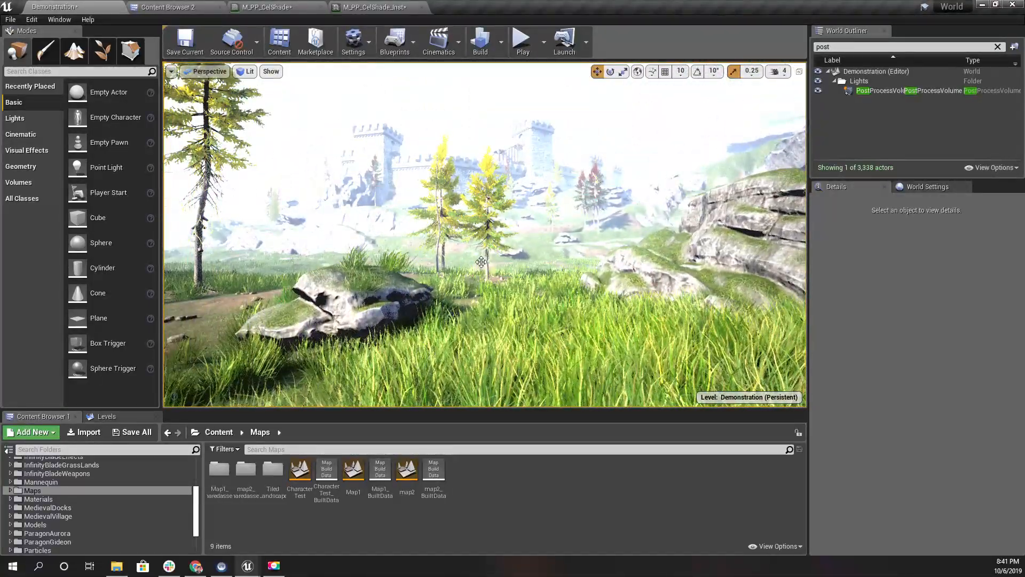
{"action": "key", "text": "F11"}
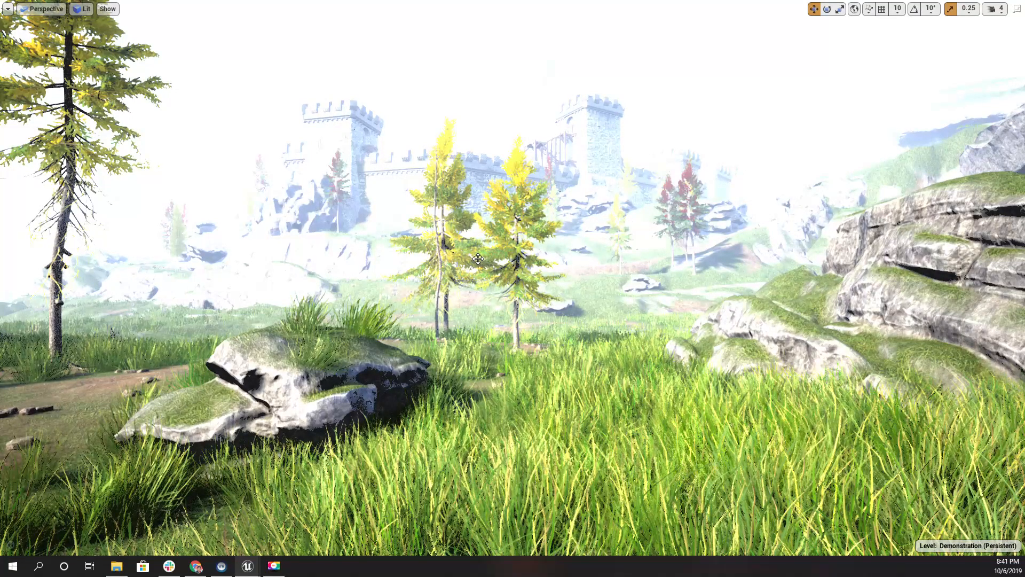
{"action": "key", "text": "alt+p"}
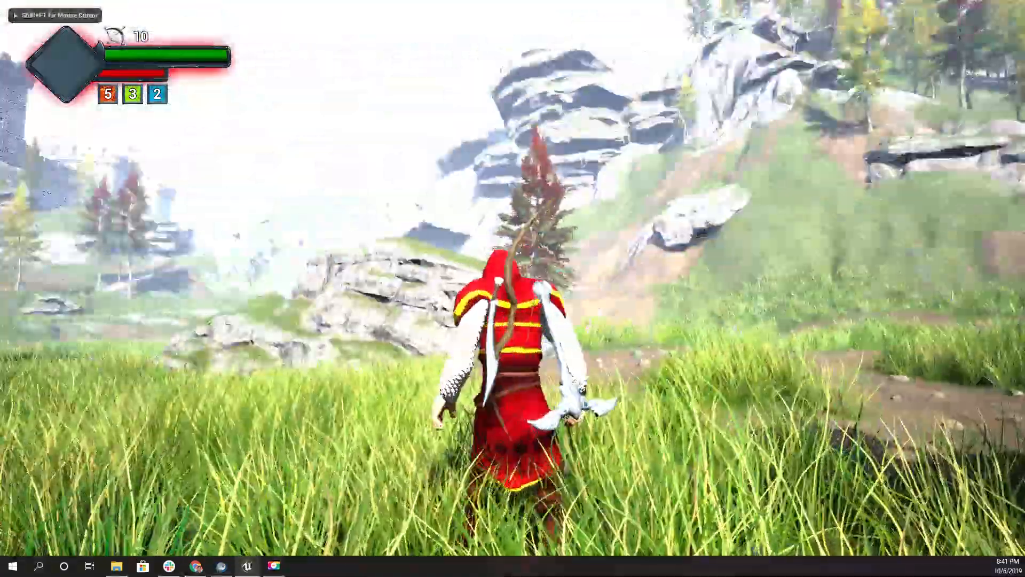
{"action": "key", "text": "a"}
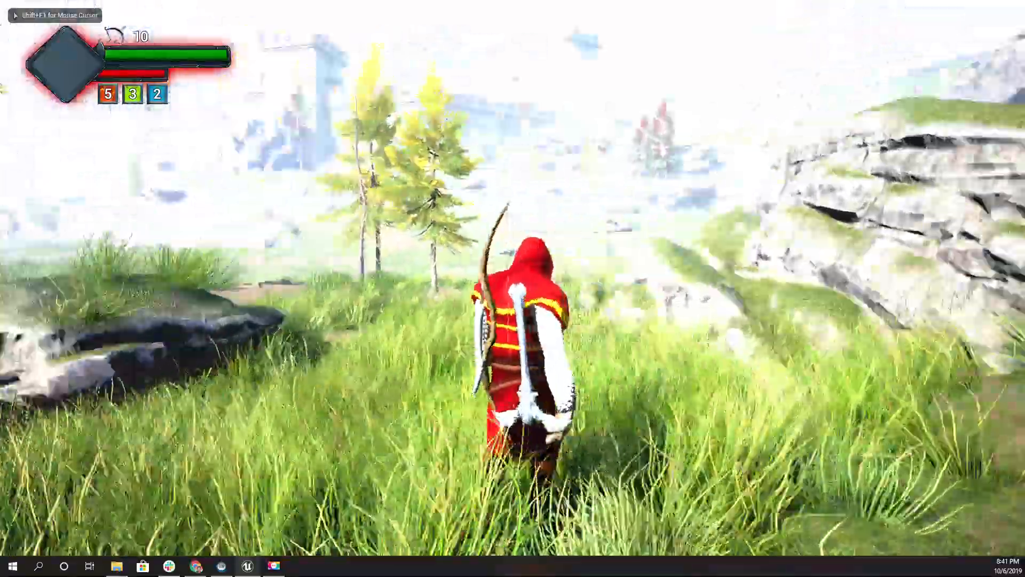
{"action": "key", "text": "w"}
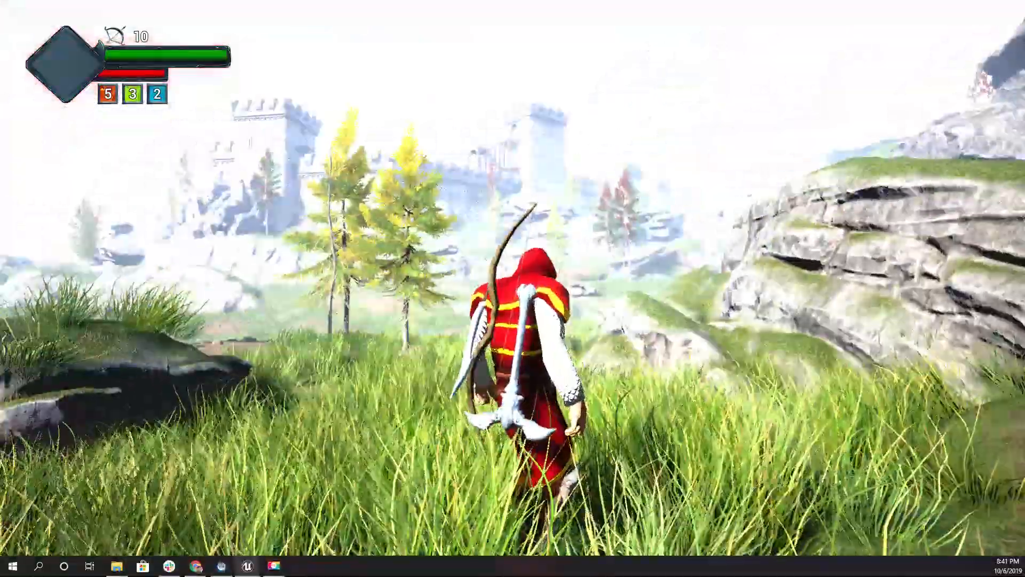
{"action": "key", "text": "w"}
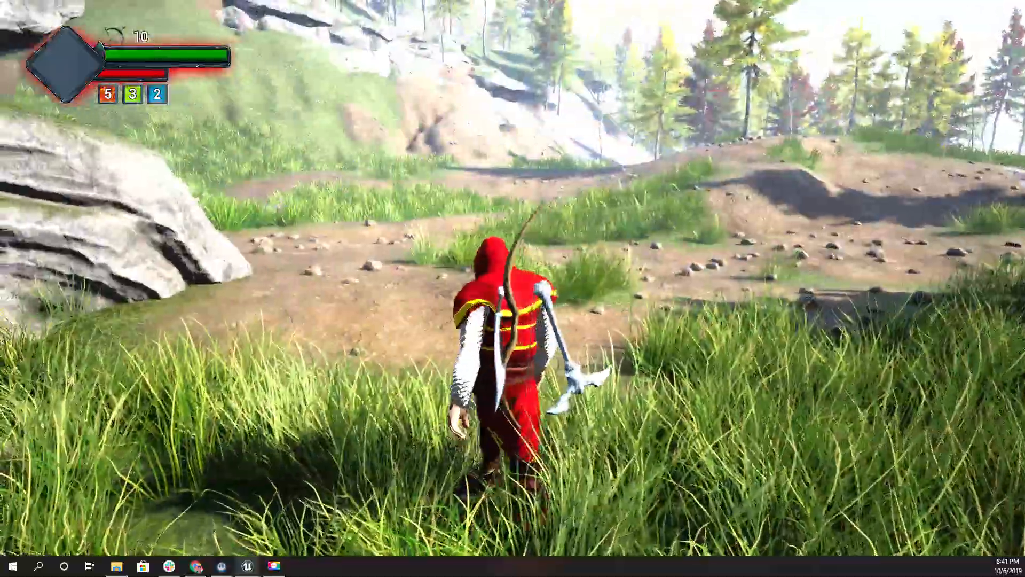
{"action": "key", "text": "w"}
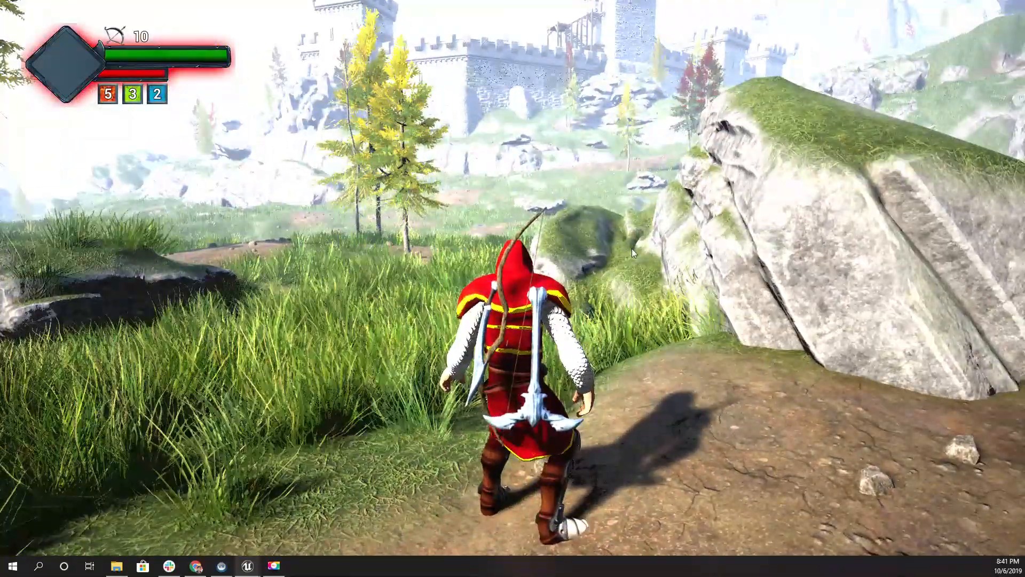
{"action": "key", "text": "Escape"}
{"action": "right_click_drag", "start_coordinate": [407, 416], "coordinate": [393, 375]}
{"action": "key", "text": "F11"}
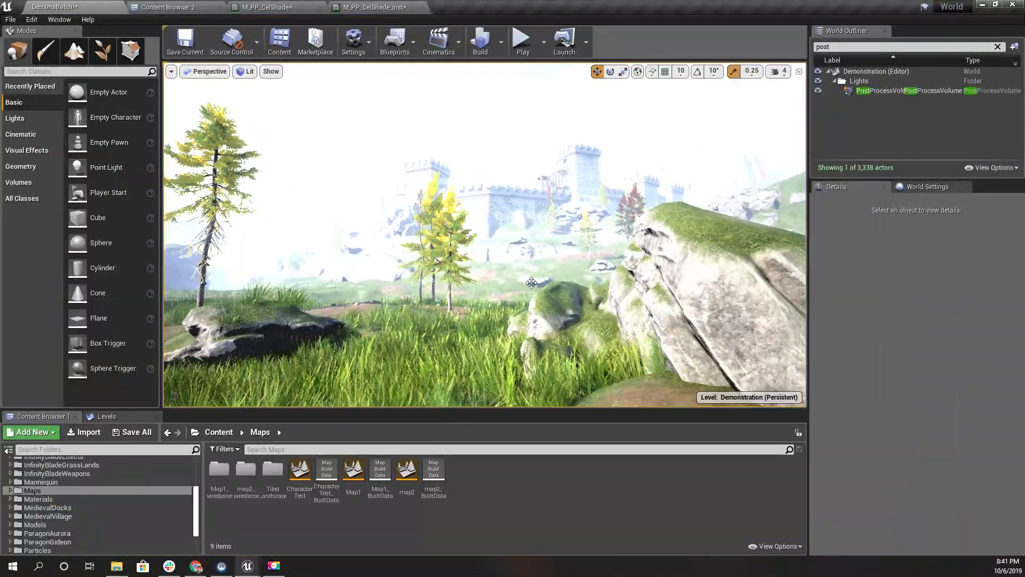
Step: Set the lit multiplier of the M_PP_CelShade_Inst material instance to 1.0
{"action": "left_click", "coordinate": [382, 5]}
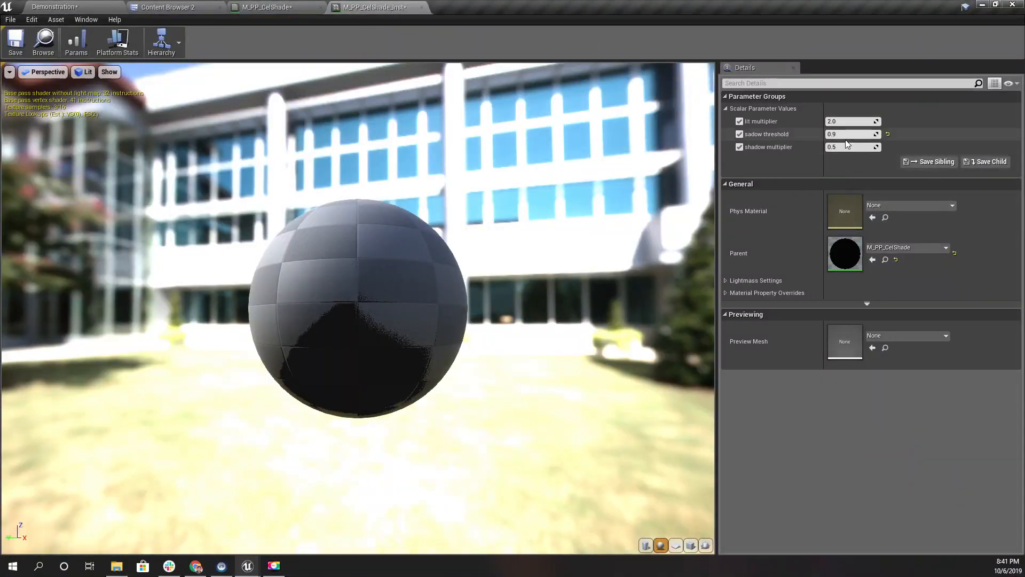
{"action": "type", "text": "1"}
{"action": "key", "text": "Return"}
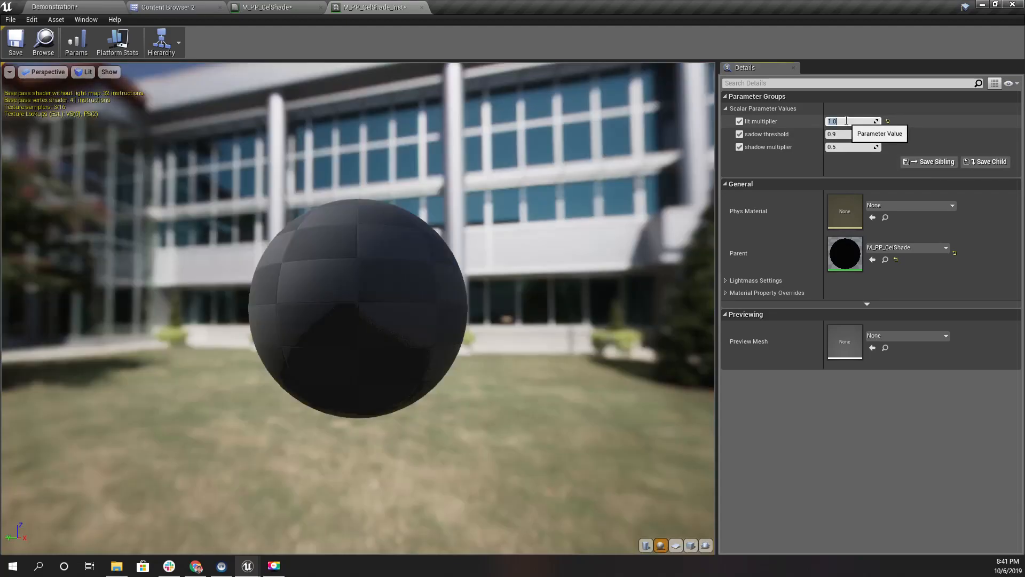
Step: Play-test the level in full screen to check the shading with the reduced lit multiplier
{"action": "left_click", "coordinate": [75, 7]}
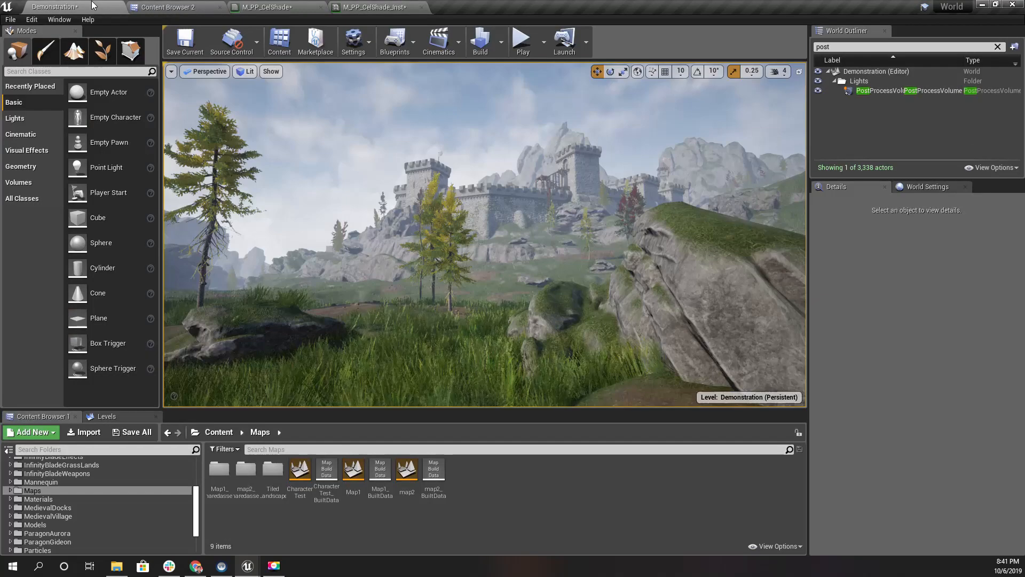
{"action": "right_click_drag", "start_coordinate": [421, 226], "coordinate": [434, 247]}
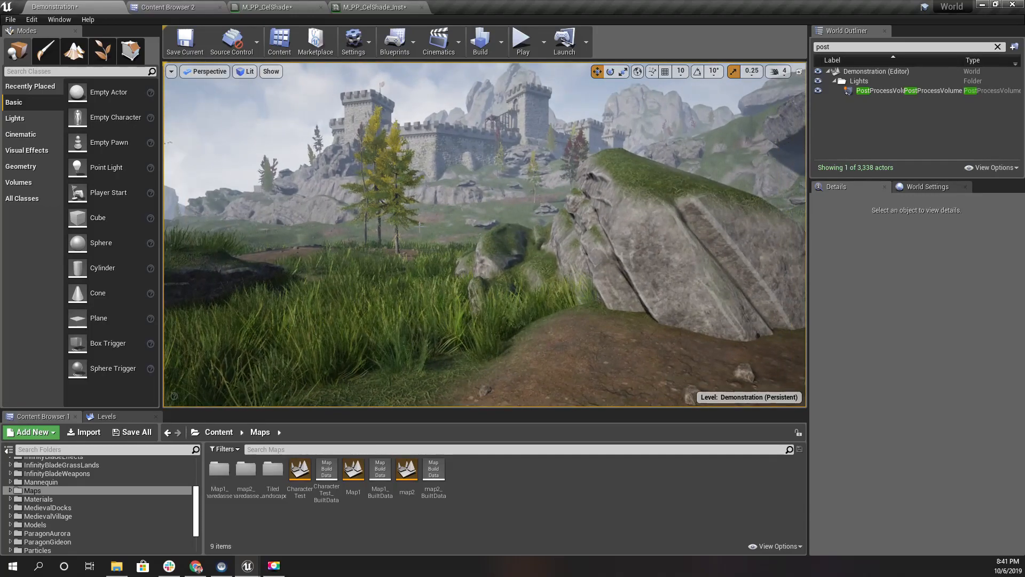
{"action": "key", "text": "F11"}
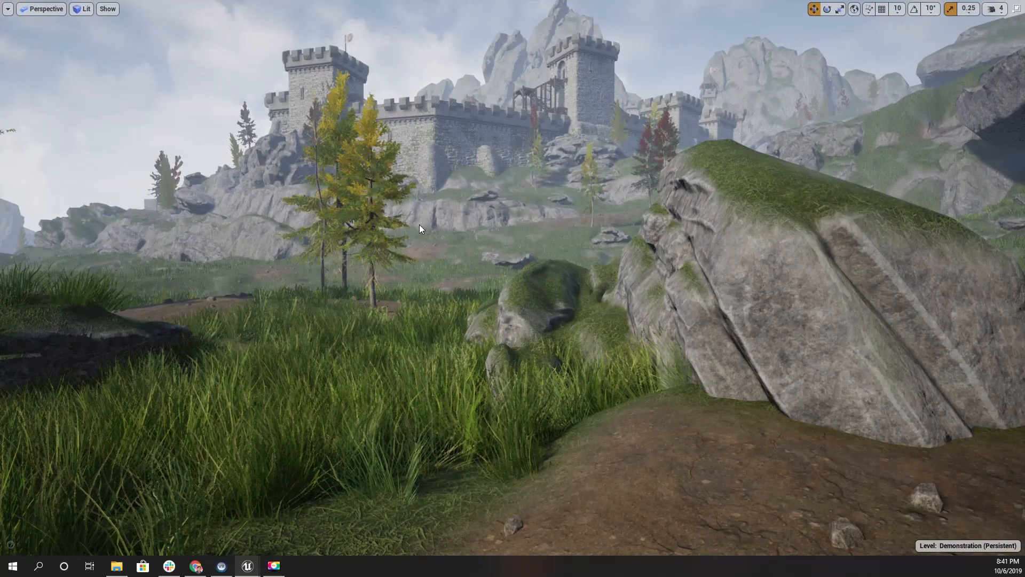
{"action": "key", "text": "alt+p"}
{"action": "key", "text": "w"}
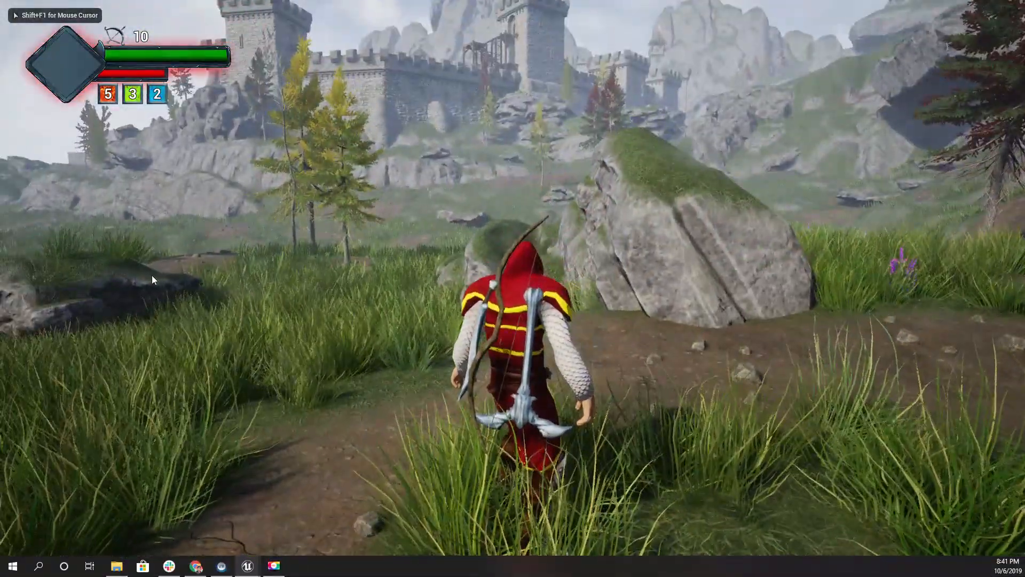
{"action": "key", "text": "Escape"}
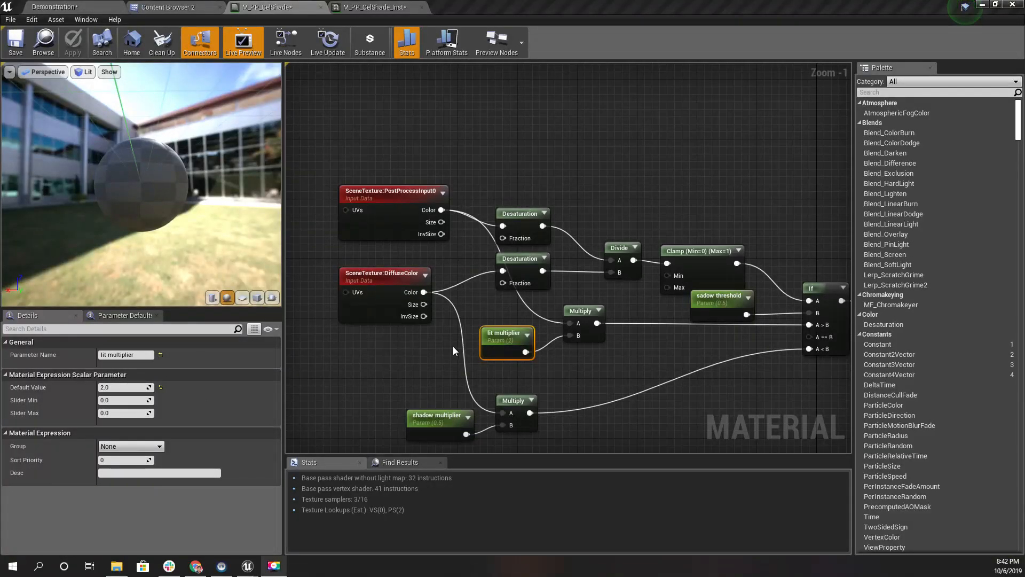
Step: Try to connect the DiffuseColor color to input A of the lit multiplier's Multiply node in M_PP_CelShade
{"action": "right_click_drag", "start_coordinate": [611, 347], "coordinate": [480, 344]}
{"action": "right_click_drag", "start_coordinate": [425, 321], "coordinate": [488, 323]}
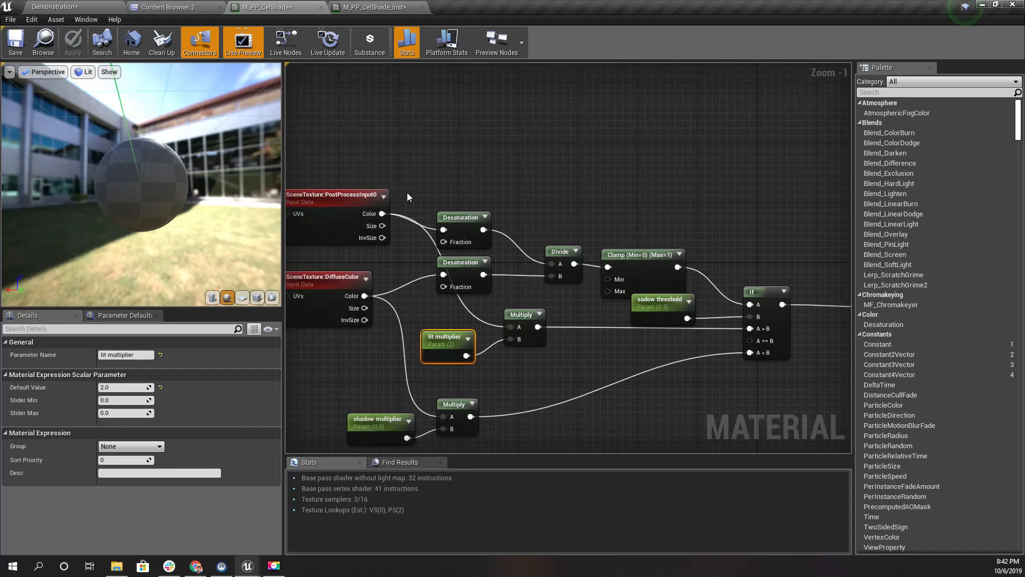
{"action": "left_click_drag", "start_coordinate": [365, 296], "coordinate": [379, 300]}
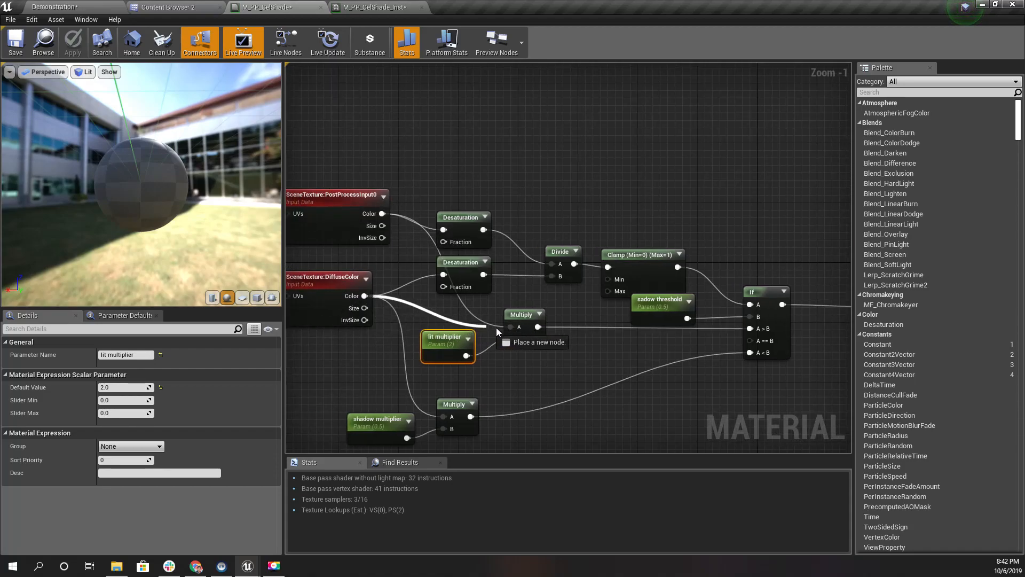
{"action": "left_click_drag", "start_coordinate": [512, 326], "coordinate": [522, 293]}
Step: Examine the sky and castle in the level viewport and check the material instance's parameter values
{"action": "left_click", "coordinate": [100, 5]}
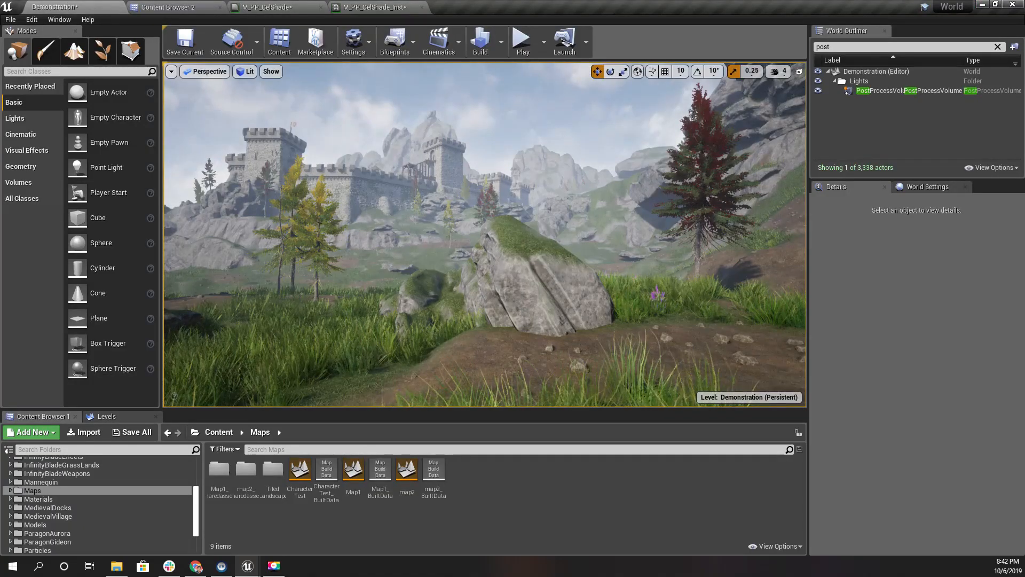
{"action": "right_click_drag", "start_coordinate": [357, 240], "coordinate": [267, 203]}
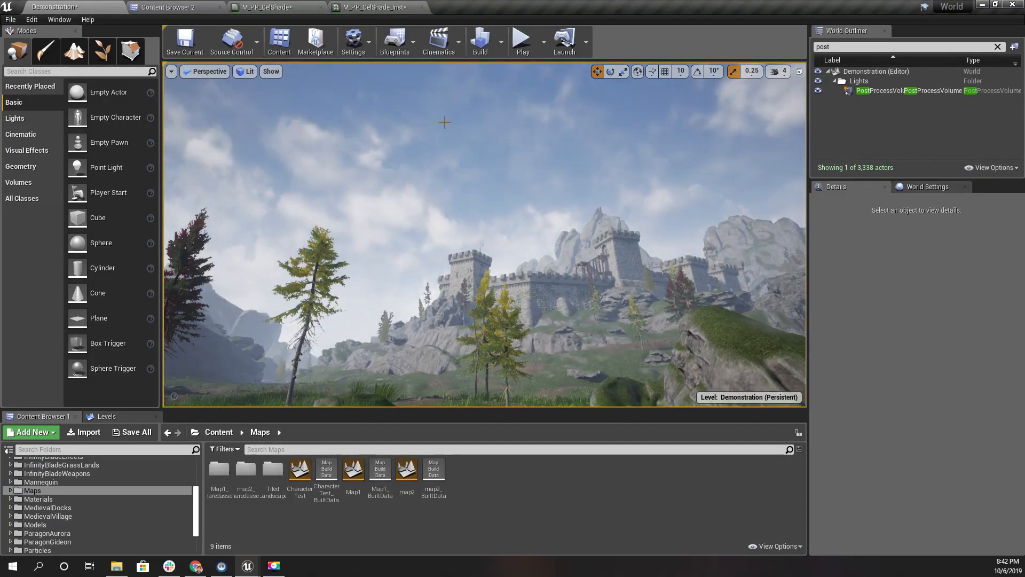
{"action": "left_click", "coordinate": [375, 7]}
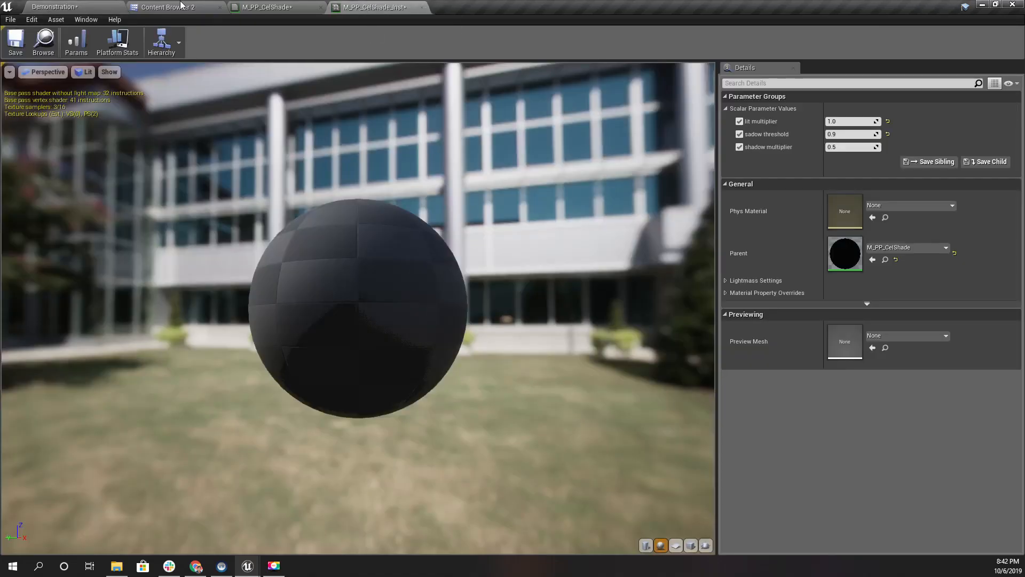
Step: Connect the DiffuseColor color to input A of the lit multiplier's Multiply node in M_PP_CelShade and apply the material
{"action": "left_click", "coordinate": [267, 7]}
{"action": "left_click_drag", "start_coordinate": [364, 296], "coordinate": [518, 328]}
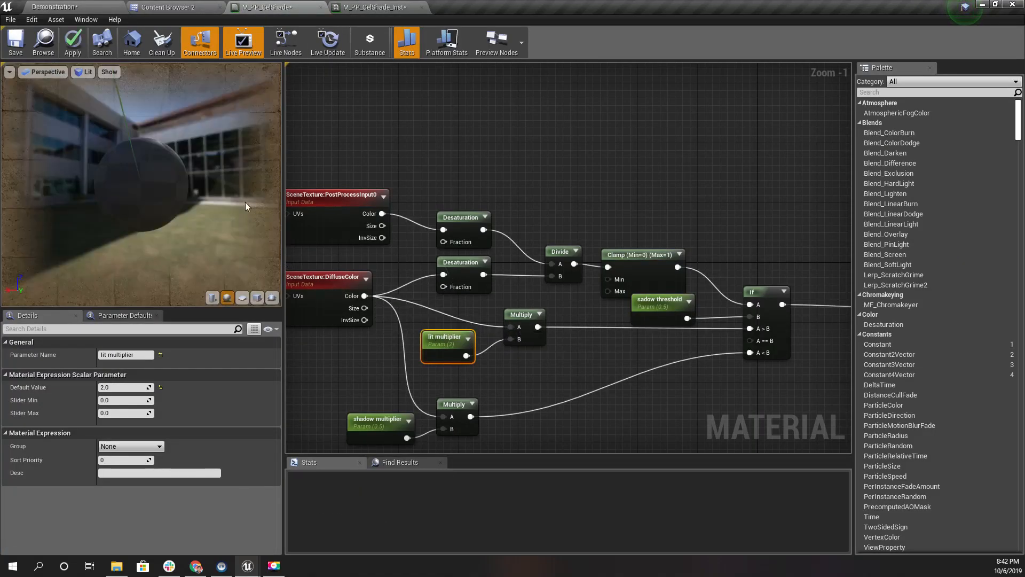
{"action": "left_click", "coordinate": [73, 43]}
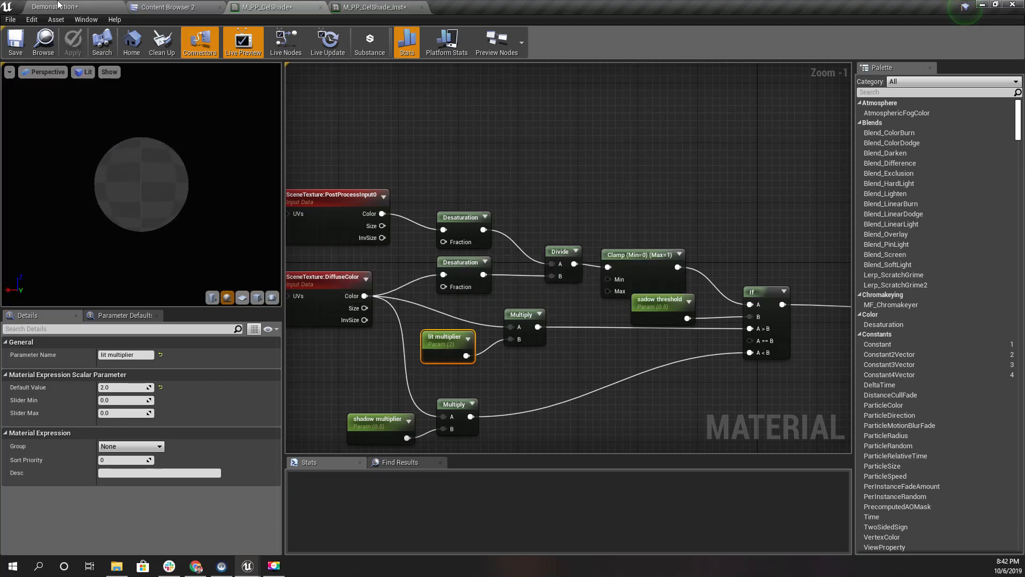
Step: Set the lit multiplier to 5 in M_PP_CelShade_Inst and check the result in the level viewport
{"action": "left_click", "coordinate": [62, 4]}
{"action": "mouse_move", "coordinate": [446, 249]}
{"action": "right_mouse_down"}
{"action": "mouse_move", "coordinate": [452, 255]}
{"action": "mouse_move", "coordinate": [406, 267]}
{"action": "mouse_move", "coordinate": [321, 267]}
{"action": "mouse_move", "coordinate": [400, 299]}
{"action": "mouse_move", "coordinate": [481, 296]}
{"action": "mouse_move", "coordinate": [445, 248]}
{"action": "right_mouse_up"}
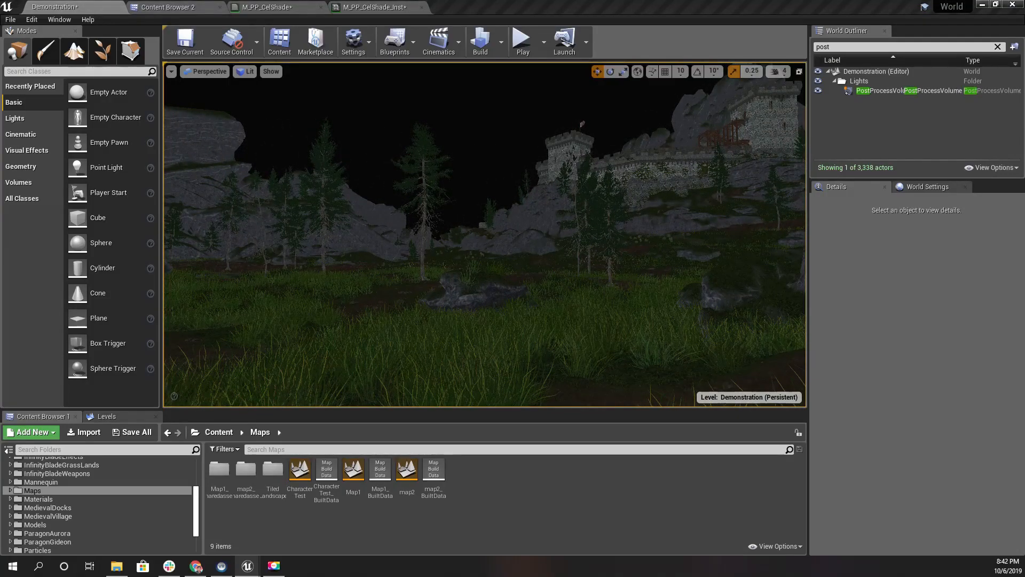
{"action": "left_click", "coordinate": [267, 7]}
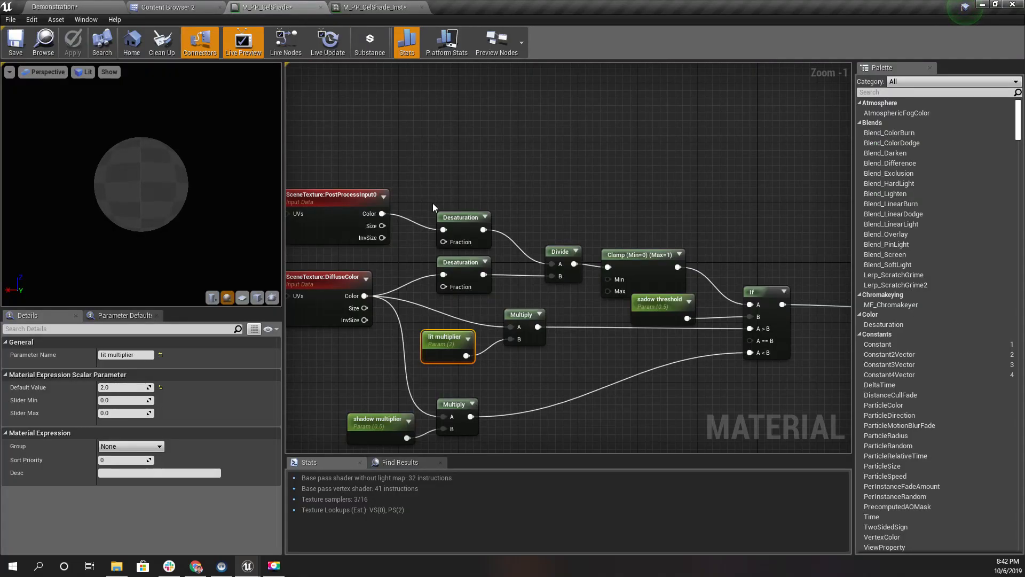
{"action": "left_click", "coordinate": [395, 7]}
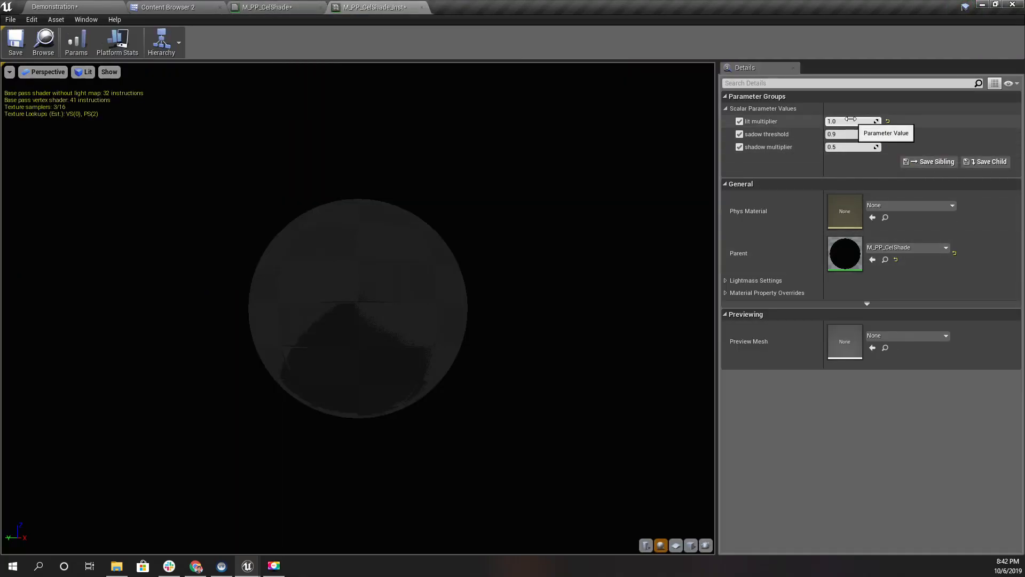
{"action": "left_click", "coordinate": [852, 121]}
{"action": "type", "text": "5"}
{"action": "key", "text": "Return"}
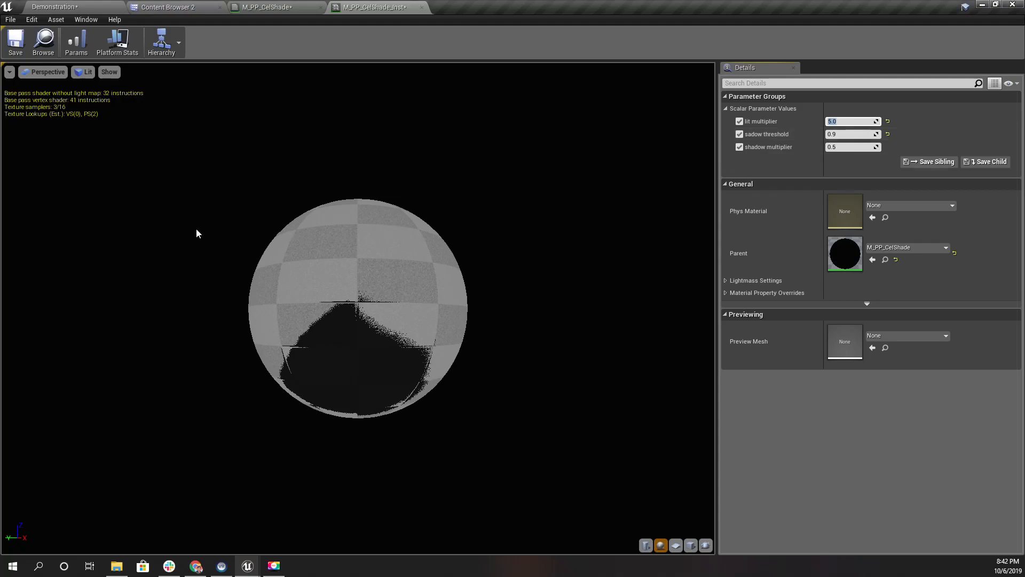
{"action": "left_click", "coordinate": [68, 5]}
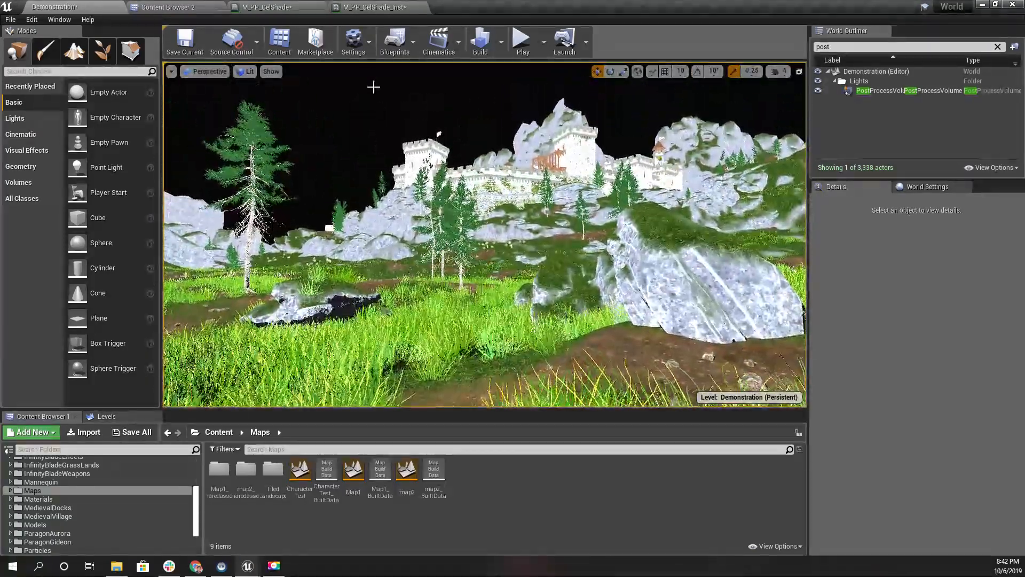
Step: Set the lit multiplier to 3 in M_PP_CelShade_Inst and inspect the grass, castle and sky in the level viewport
{"action": "left_click", "coordinate": [366, 6]}
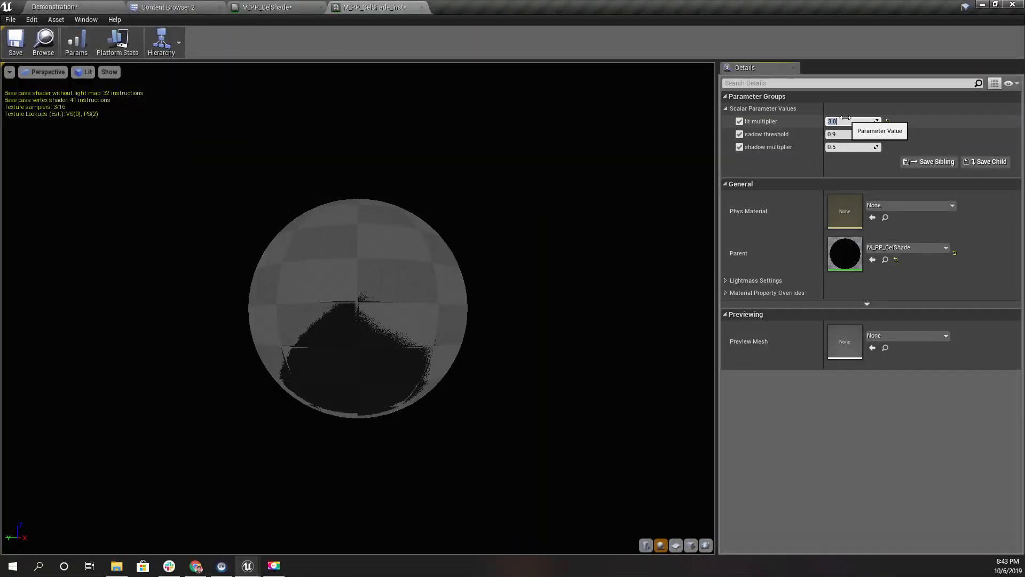
{"action": "left_click", "coordinate": [73, 6]}
{"action": "right_click_drag", "start_coordinate": [550, 110], "coordinate": [384, 115]}
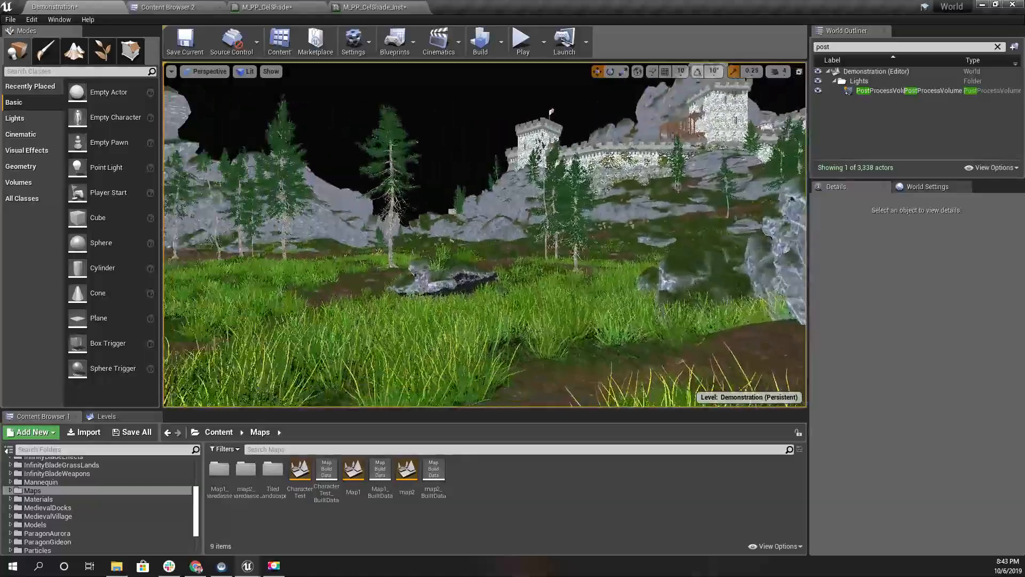
{"action": "right_click_drag", "start_coordinate": [549, 110], "coordinate": [444, 114]}
{"action": "right_click_drag", "start_coordinate": [446, 264], "coordinate": [539, 291]}
{"action": "right_click_drag", "start_coordinate": [446, 264], "coordinate": [414, 193]}
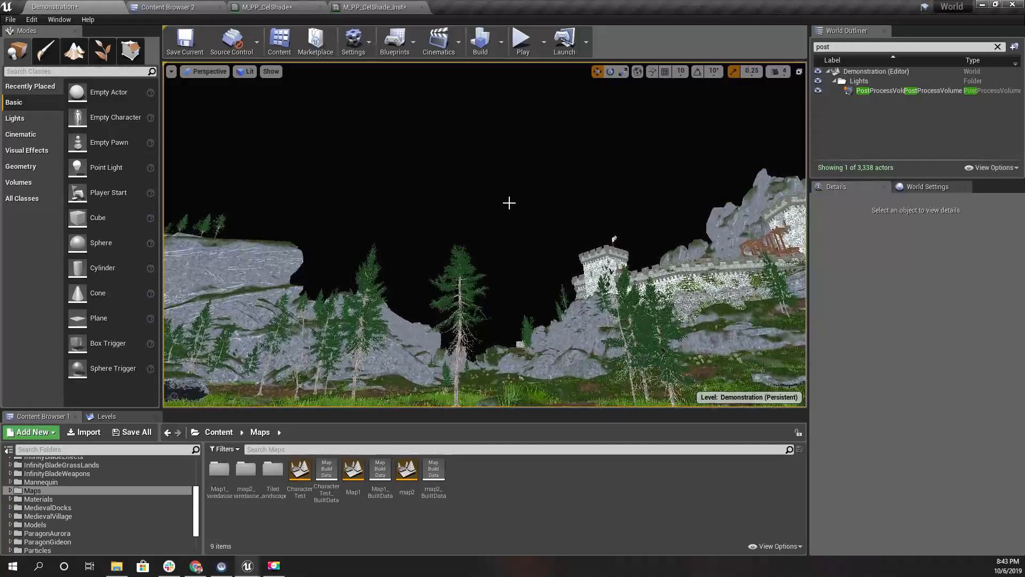
Step: Examine the cel shade instance's parameters, the parent material's node graph, and how the effect renders the level's distant rocks and empty sky
{"action": "left_click", "coordinate": [376, 7]}
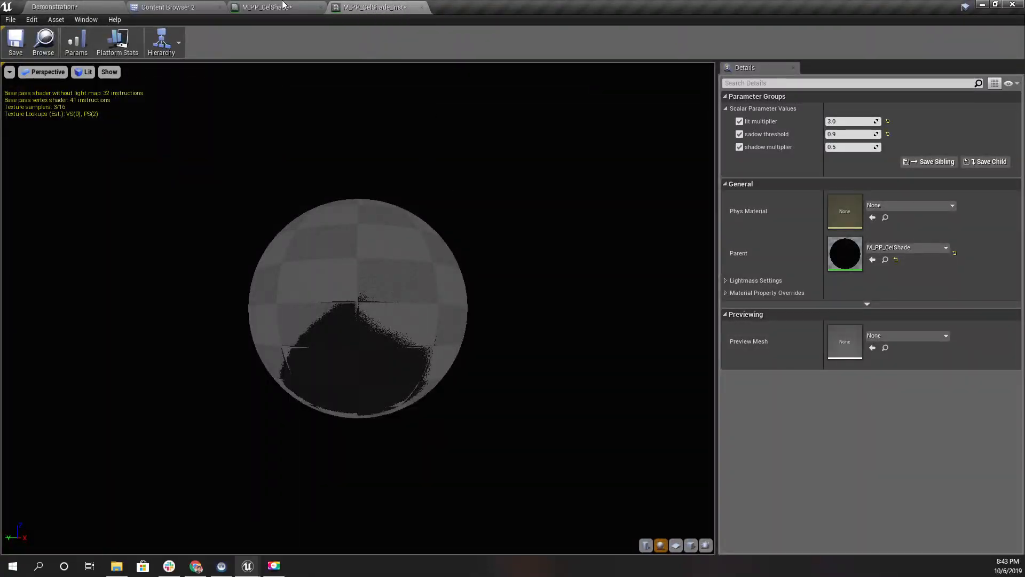
{"action": "left_click", "coordinate": [265, 7]}
{"action": "right_click_drag", "start_coordinate": [666, 346], "coordinate": [602, 316]}
{"action": "right_click_drag", "start_coordinate": [536, 301], "coordinate": [616, 234]}
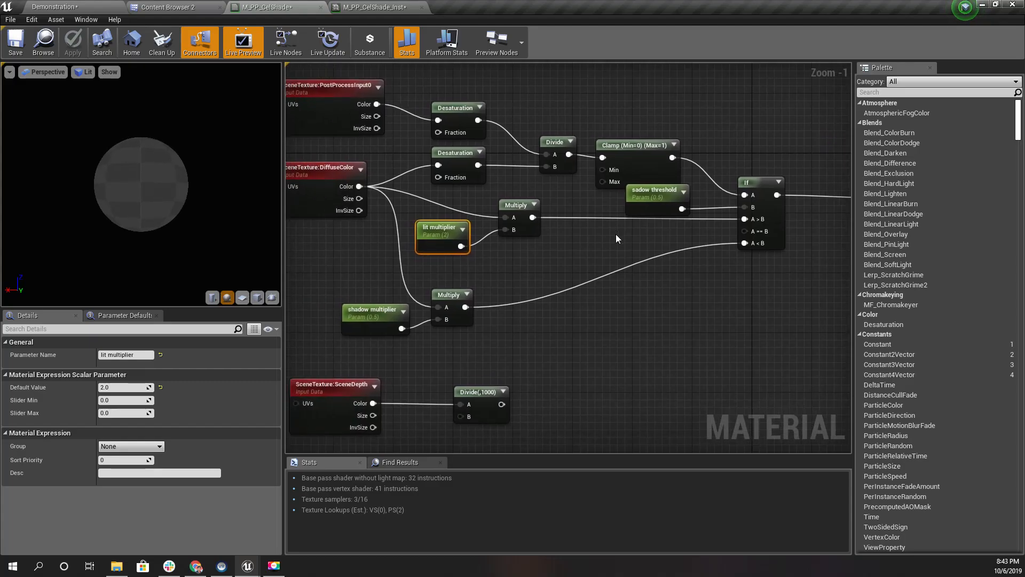
{"action": "left_click", "coordinate": [76, 4]}
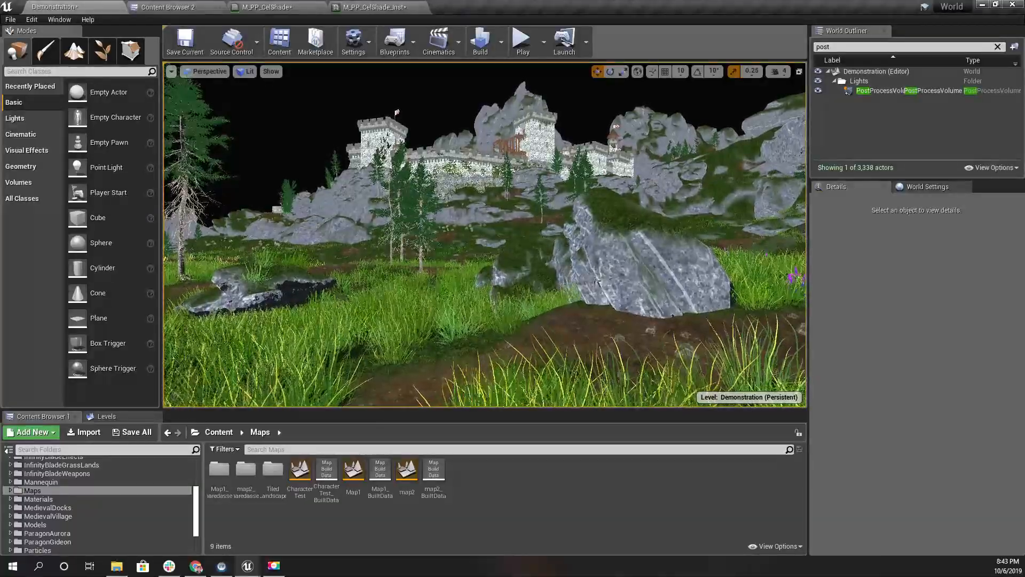
{"action": "key", "text": "w"}
{"action": "right_click_drag", "start_coordinate": [485, 235], "coordinate": [534, 245]}
{"action": "key", "text": "s"}
{"action": "key", "text": "s"}
{"action": "key", "text": "w"}
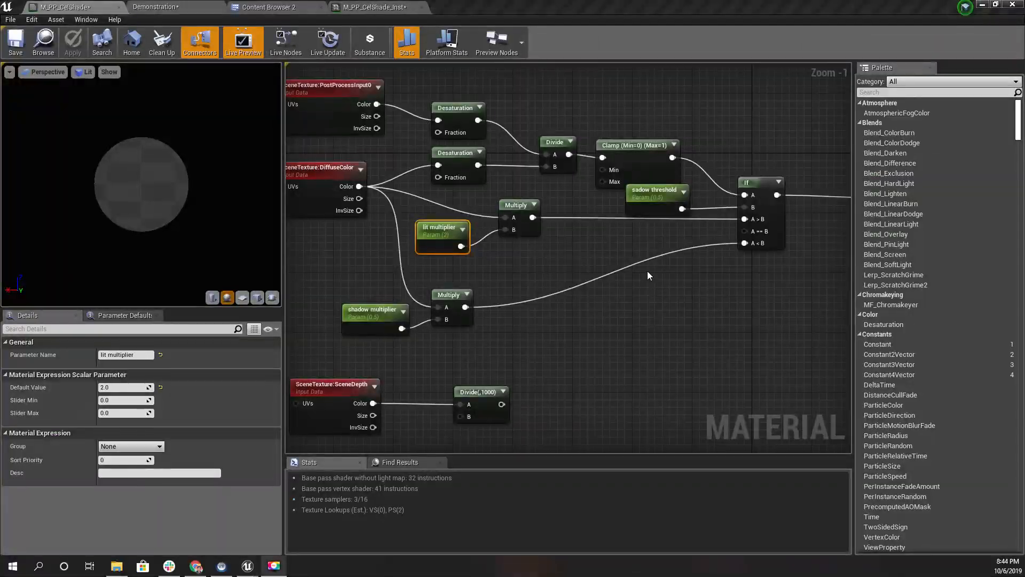
Step: Move the material result node farther away from the If node to make room between them
{"action": "scroll", "coordinate": [647, 271], "scroll_direction": "up", "scroll_amount": 4}
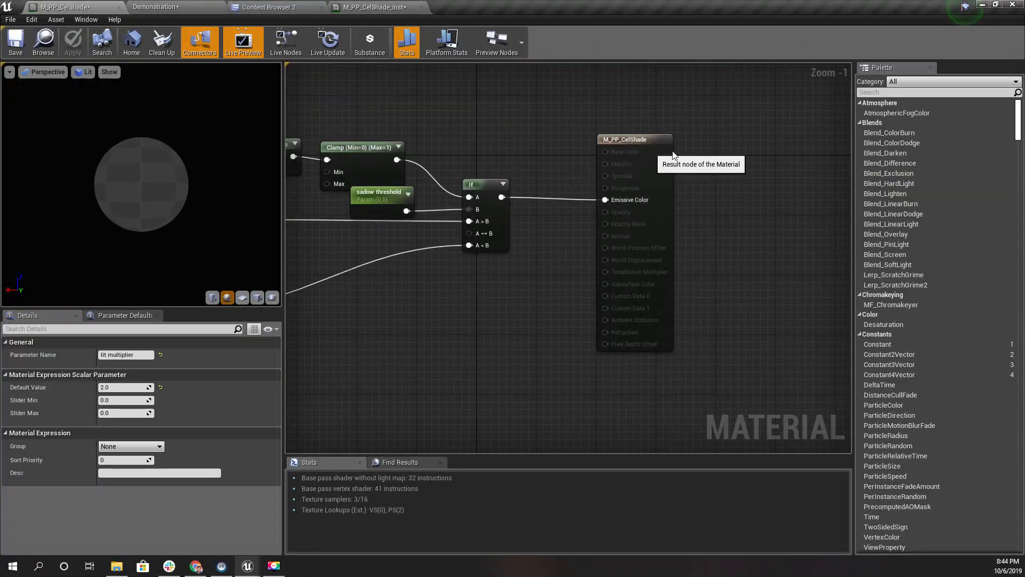
{"action": "left_click_drag", "start_coordinate": [652, 147], "coordinate": [756, 147]}
{"action": "left_click_drag", "start_coordinate": [499, 197], "coordinate": [528, 204]}
{"action": "type", "text": "if"}
{"action": "key", "text": "Return"}
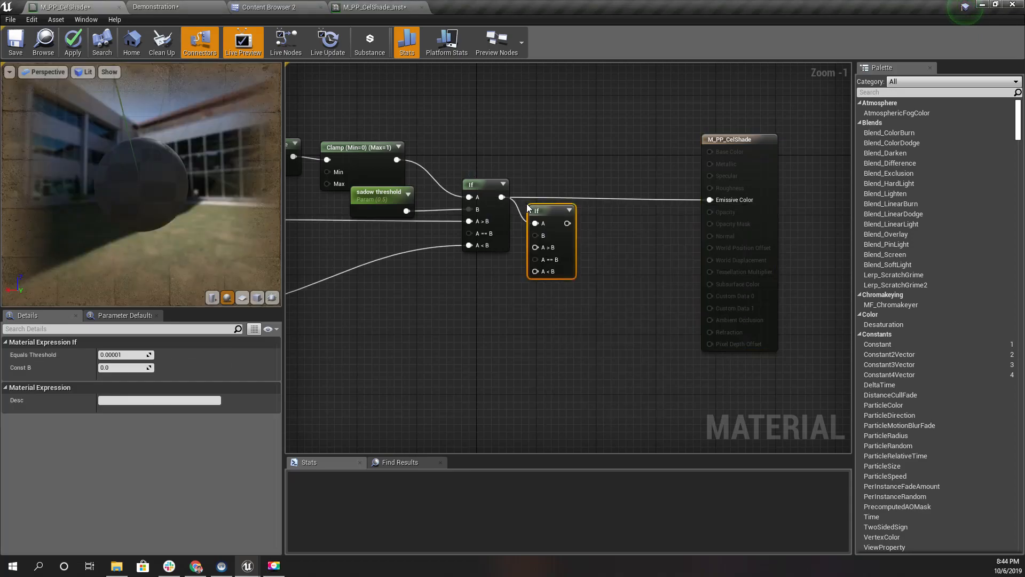
{"action": "right_click_drag", "start_coordinate": [442, 311], "coordinate": [594, 285]}
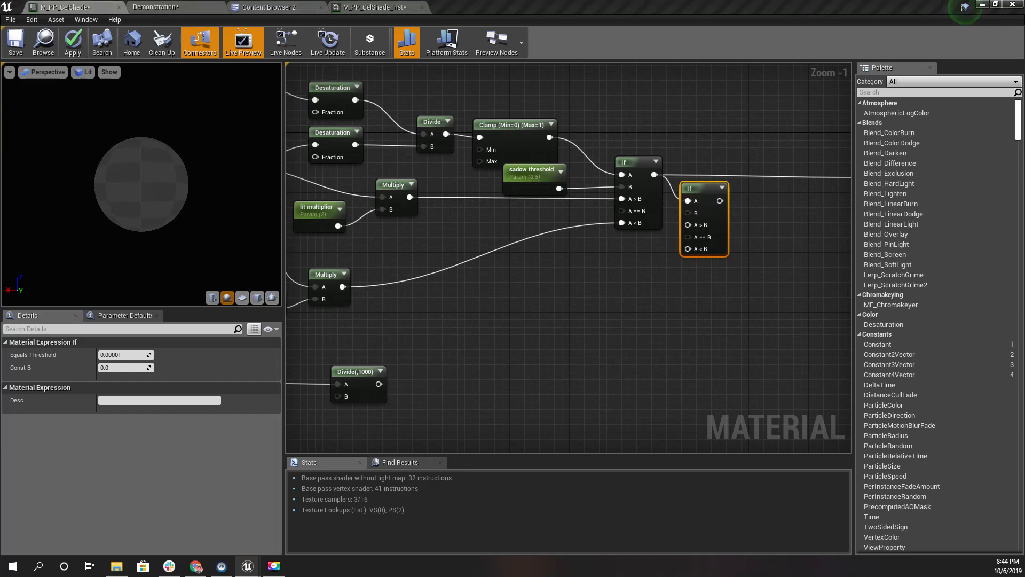
{"action": "right_click_drag", "start_coordinate": [628, 343], "coordinate": [589, 336]}
{"action": "left_click", "coordinate": [645, 191]}
{"action": "left_click", "coordinate": [649, 198]}
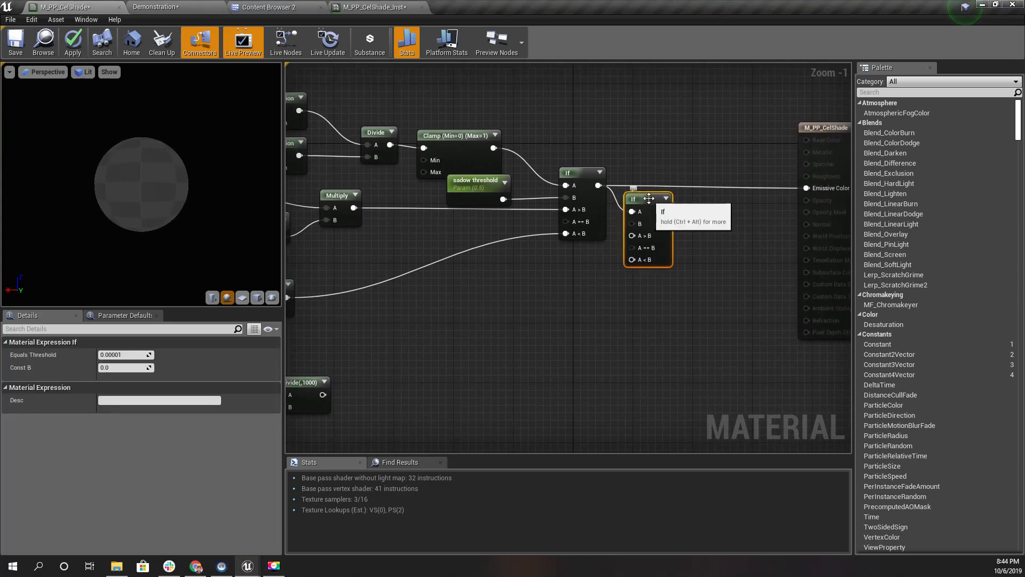
{"action": "key", "text": "Delete"}
Step: Add a LinearInterpolate node whose A input is fed by the Color output of the PostProcessInput0 scene texture
{"action": "right_click_drag", "start_coordinate": [517, 282], "coordinate": [673, 279]}
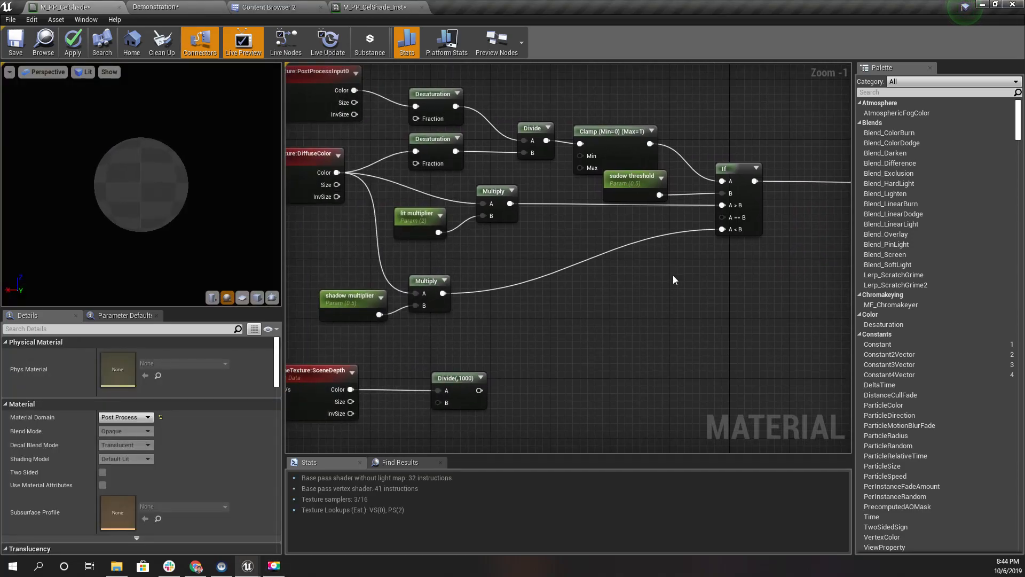
{"action": "left_click_drag", "start_coordinate": [360, 90], "coordinate": [655, 380]}
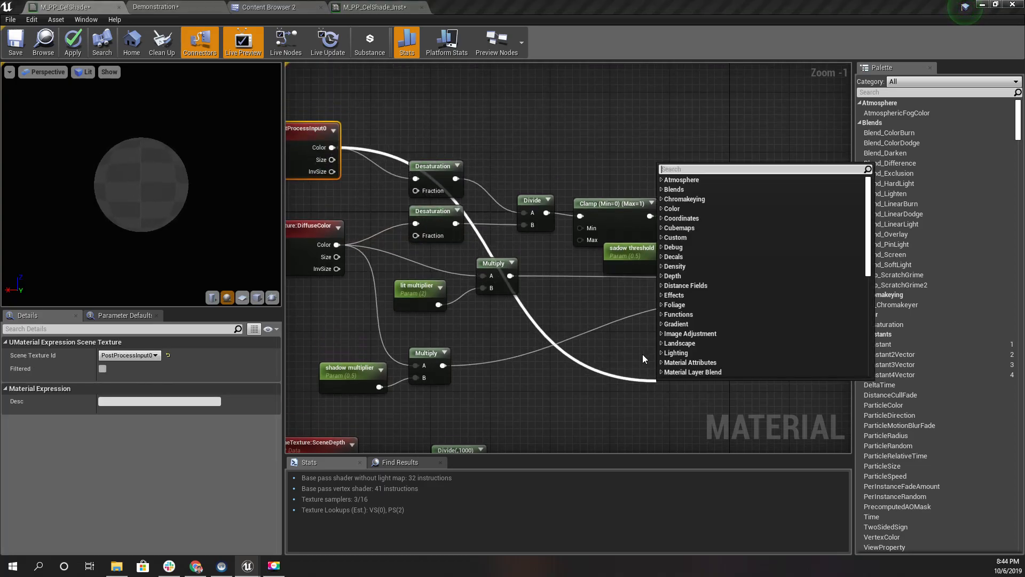
{"action": "type", "text": "linear in"}
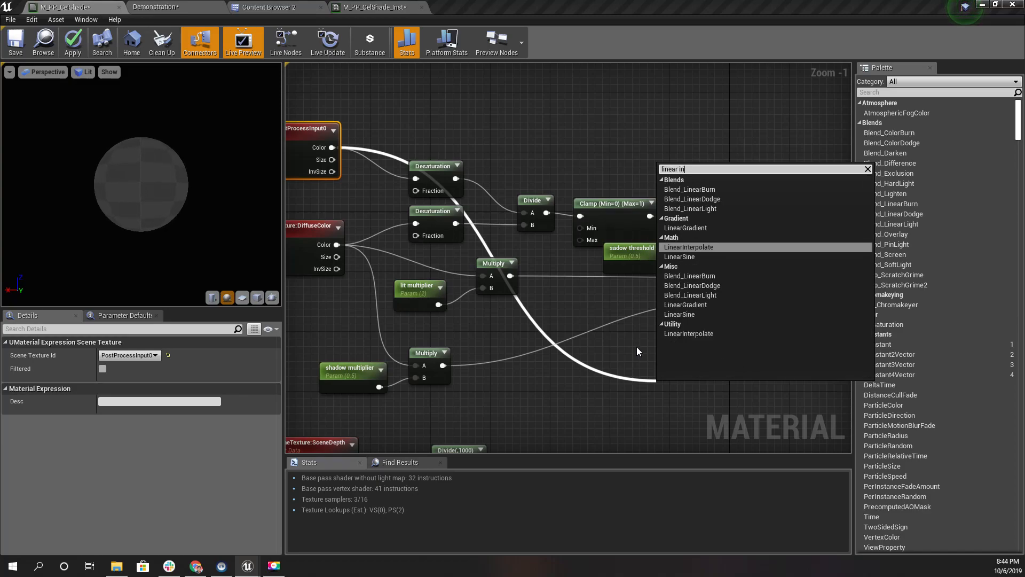
{"action": "key", "text": "Return"}
Step: Place the Lerp between the If and result nodes, wiring the If output into B and the Lerp output into Emissive Color
{"action": "right_click_drag", "start_coordinate": [629, 342], "coordinate": [478, 320]}
{"action": "left_click_drag", "start_coordinate": [517, 364], "coordinate": [634, 172]}
{"action": "left_click_drag", "start_coordinate": [586, 226], "coordinate": [812, 233]}
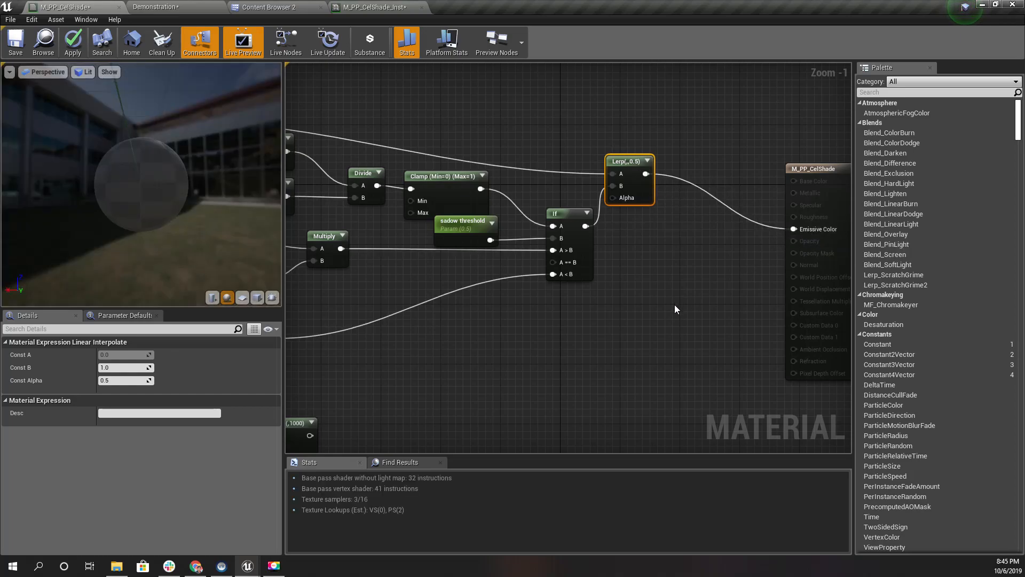
{"action": "left_click_drag", "start_coordinate": [635, 161], "coordinate": [687, 184]}
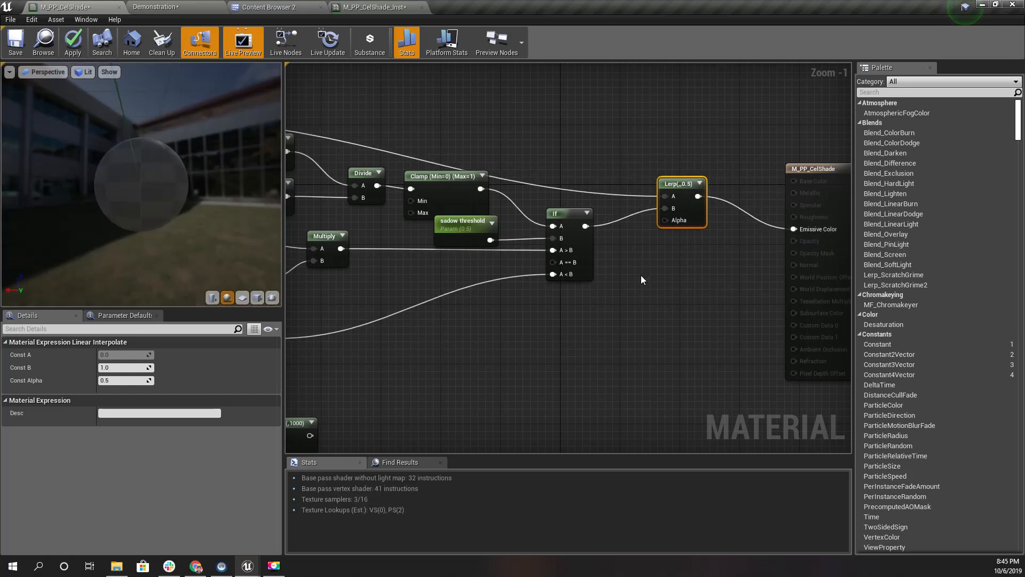
Step: Move the Divide node on the SceneDepth branch farther from the SceneDepth node
{"action": "right_click_drag", "start_coordinate": [640, 274], "coordinate": [683, 245]}
{"action": "scroll", "coordinate": [668, 254], "scroll_direction": "down", "scroll_amount": 3}
{"action": "scroll", "coordinate": [614, 289], "scroll_direction": "up", "scroll_amount": 1}
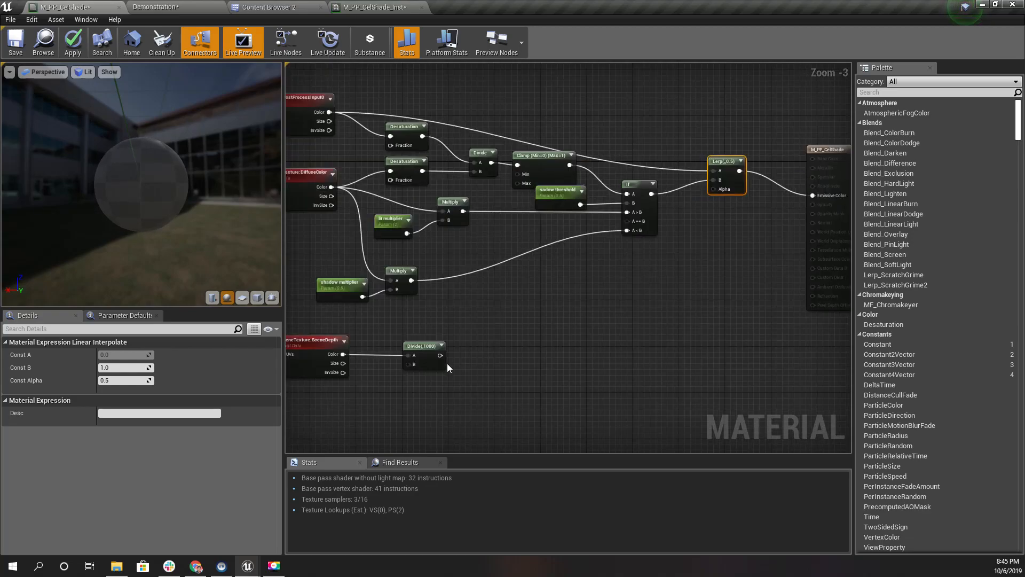
{"action": "right_click_drag", "start_coordinate": [447, 363], "coordinate": [482, 368]}
{"action": "right_click_drag", "start_coordinate": [542, 352], "coordinate": [471, 374]}
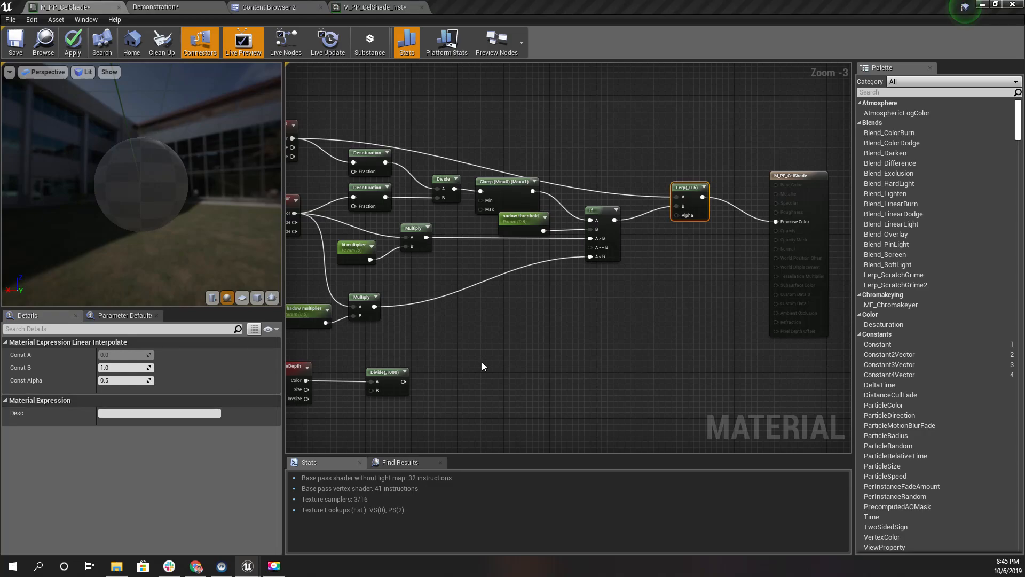
{"action": "right_click_drag", "start_coordinate": [478, 366], "coordinate": [465, 376]}
{"action": "right_click_drag", "start_coordinate": [393, 388], "coordinate": [429, 377]}
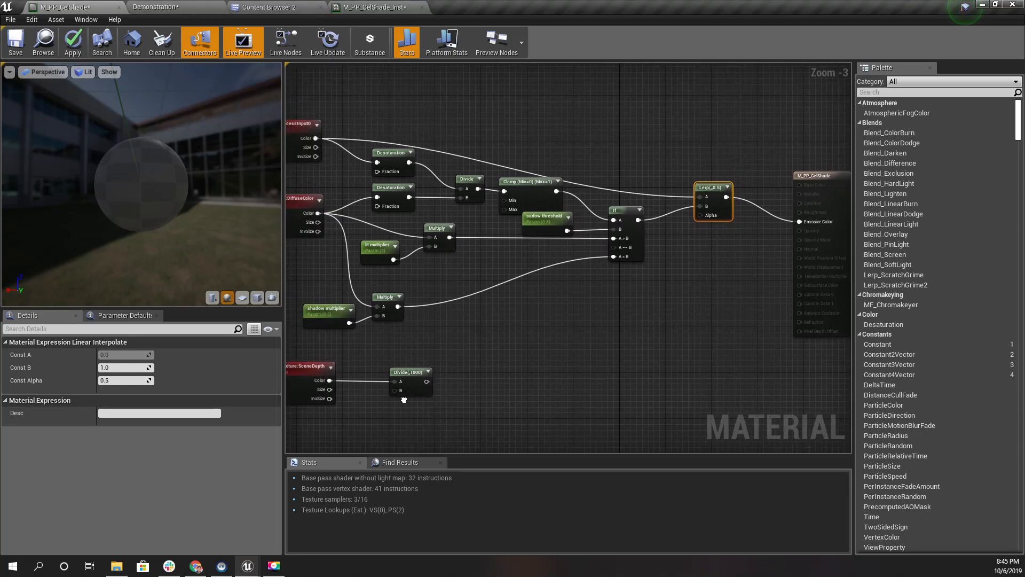
{"action": "scroll", "coordinate": [405, 400], "scroll_direction": "up", "scroll_amount": 3}
{"action": "left_click_drag", "start_coordinate": [408, 361], "coordinate": [468, 361]}
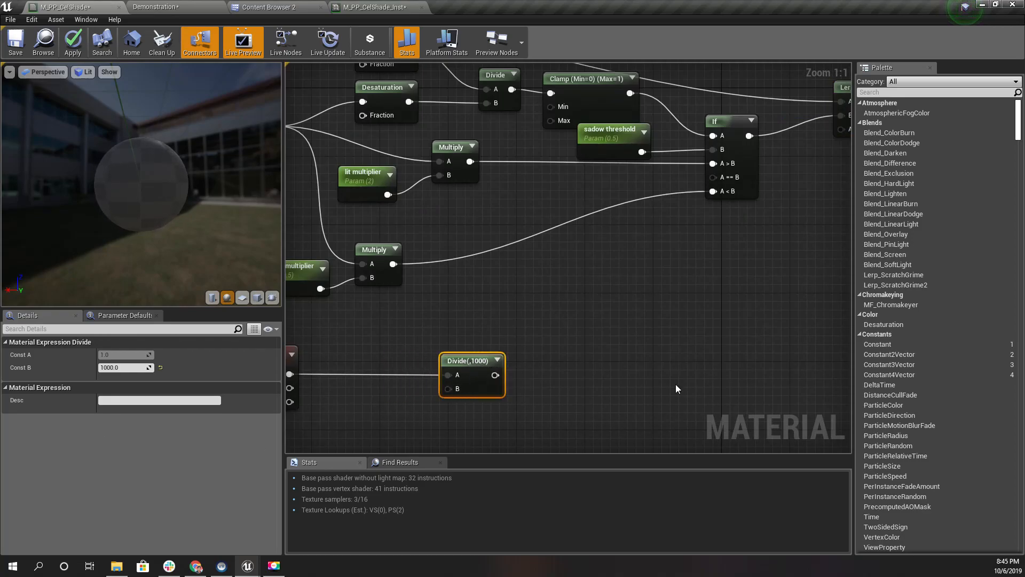
Step: Promote the depth Divide node's B input to a parameter named "blend distance"
{"action": "right_click", "coordinate": [457, 392]}
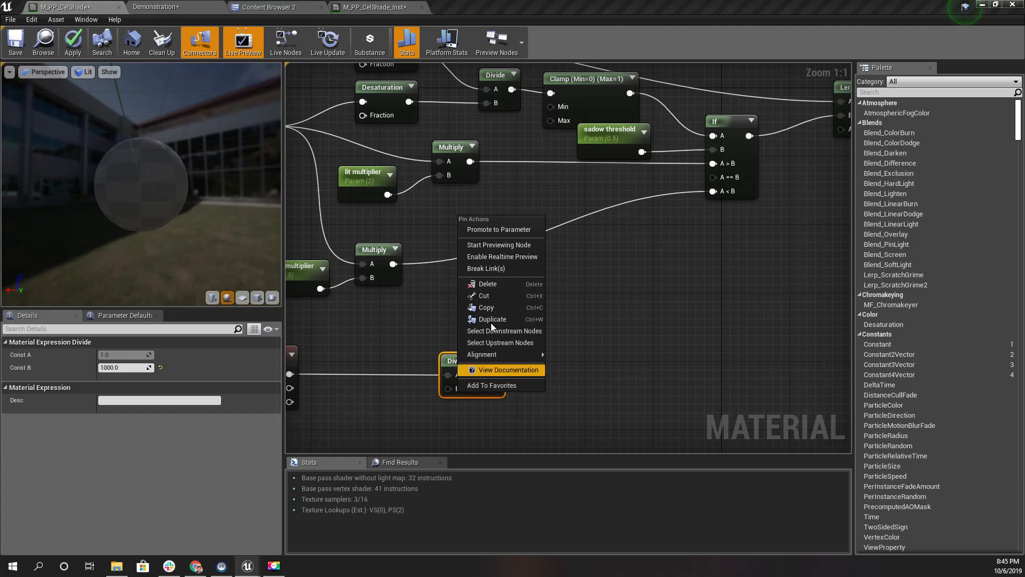
{"action": "left_click", "coordinate": [507, 228]}
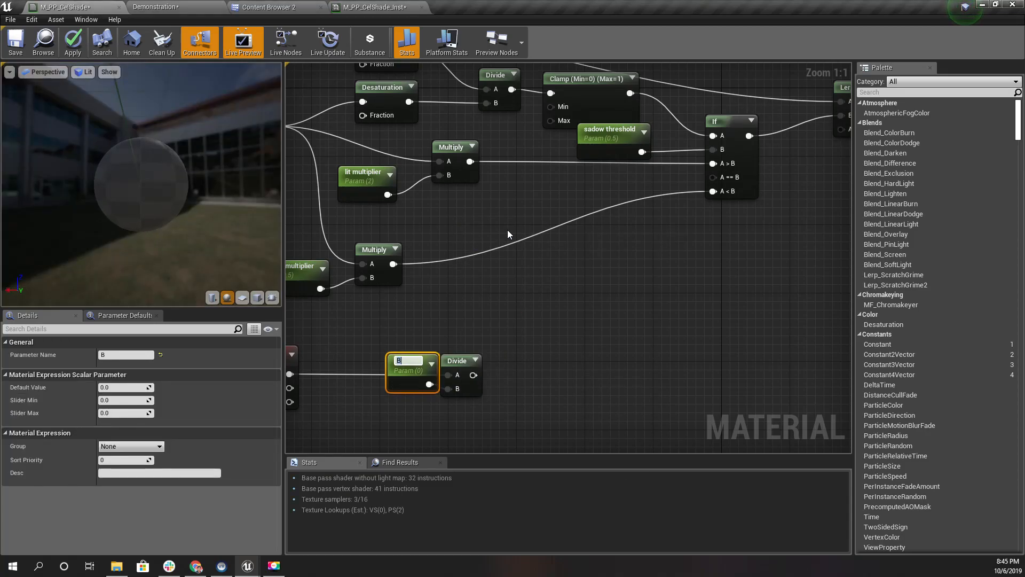
{"action": "type", "text": "depth dev"}
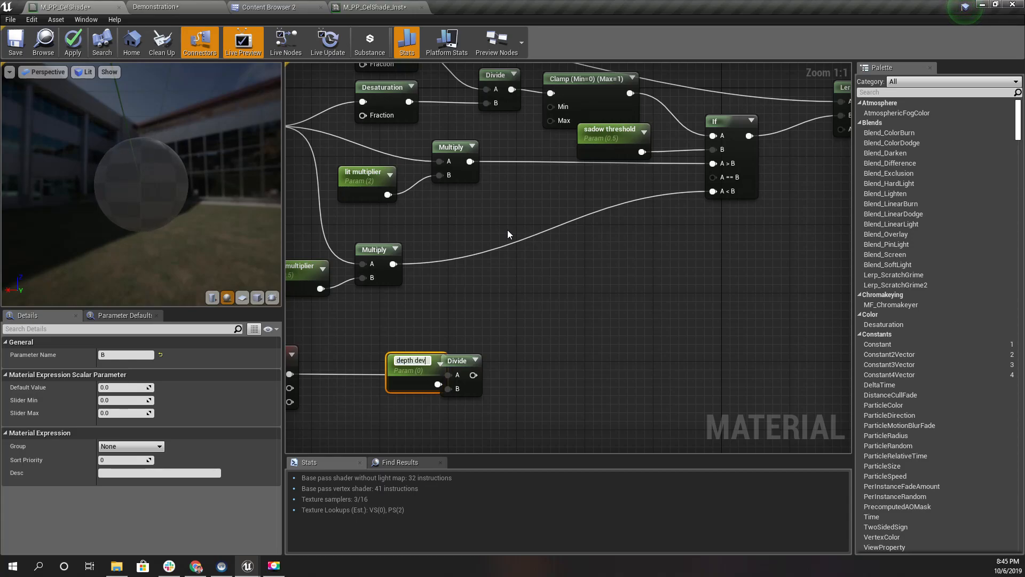
{"action": "type", "text": "ider"}
{"action": "key", "text": "ctrl+a"}
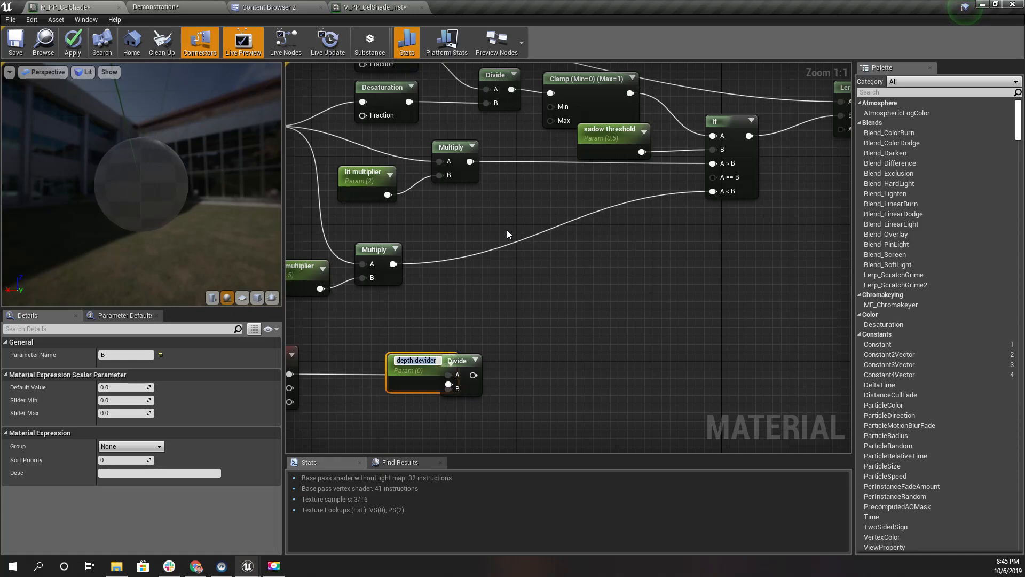
{"action": "type", "text": "blend distance"}
{"action": "key", "text": "Return"}
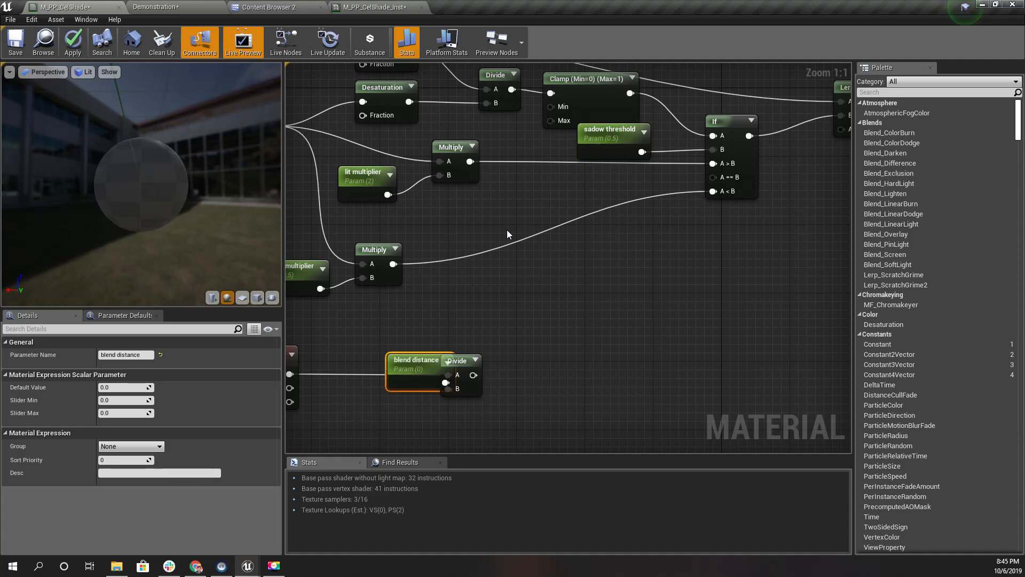
Step: Place the blend distance parameter just below the wire into the Divide node and set its default value to 1000
{"action": "left_click_drag", "start_coordinate": [406, 375], "coordinate": [382, 417]}
{"action": "left_click", "coordinate": [123, 387]}
{"action": "type", "text": "100"}
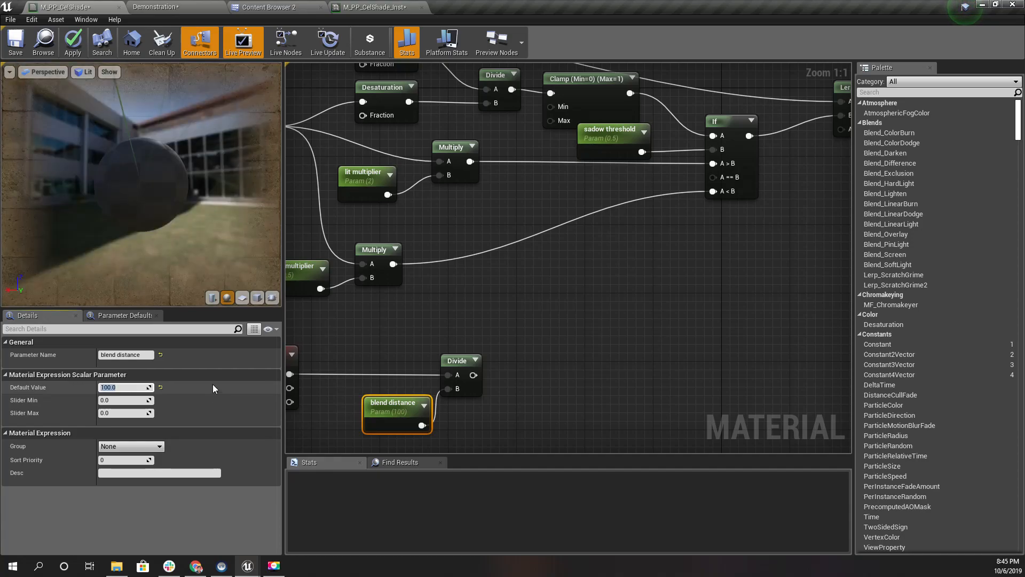
{"action": "type", "text": "0"}
{"action": "key", "text": "Return"}
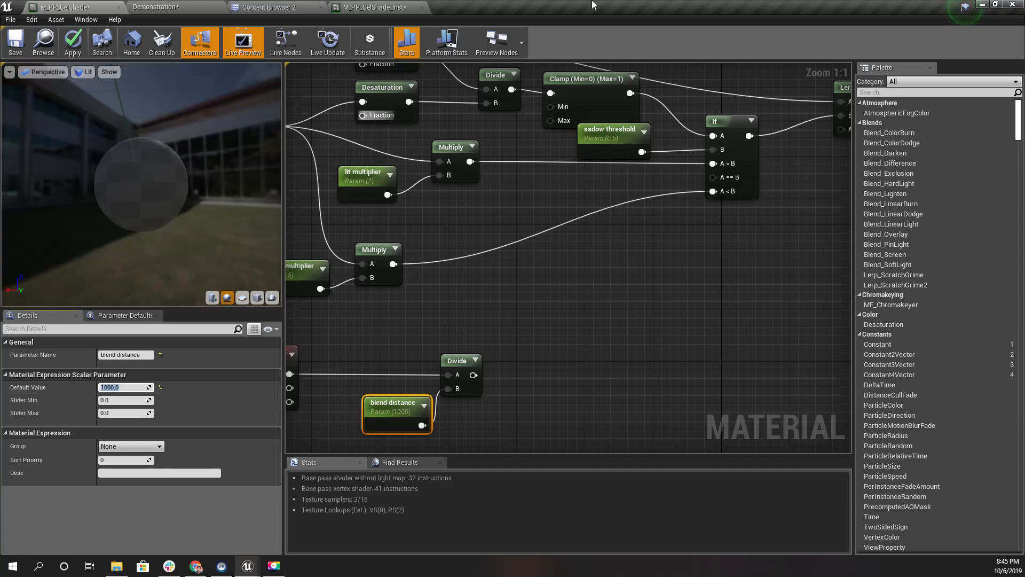
Step: Route the depth Divide output through a new Clamp node into the Lerp's Alpha, align the Clamp with the Divide, and apply the material
{"action": "right_click_drag", "start_coordinate": [722, 280], "coordinate": [584, 286]}
{"action": "scroll", "coordinate": [572, 290], "scroll_direction": "down", "scroll_amount": 1}
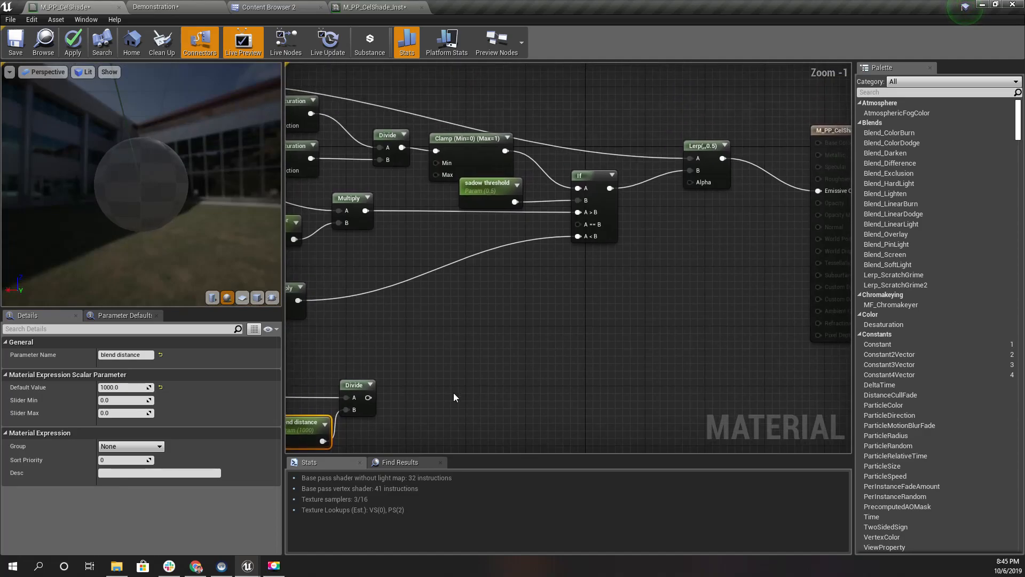
{"action": "left_click_drag", "start_coordinate": [368, 397], "coordinate": [701, 184]}
{"action": "left_click_drag", "start_coordinate": [368, 398], "coordinate": [415, 398]}
{"action": "type", "text": "clamp"}
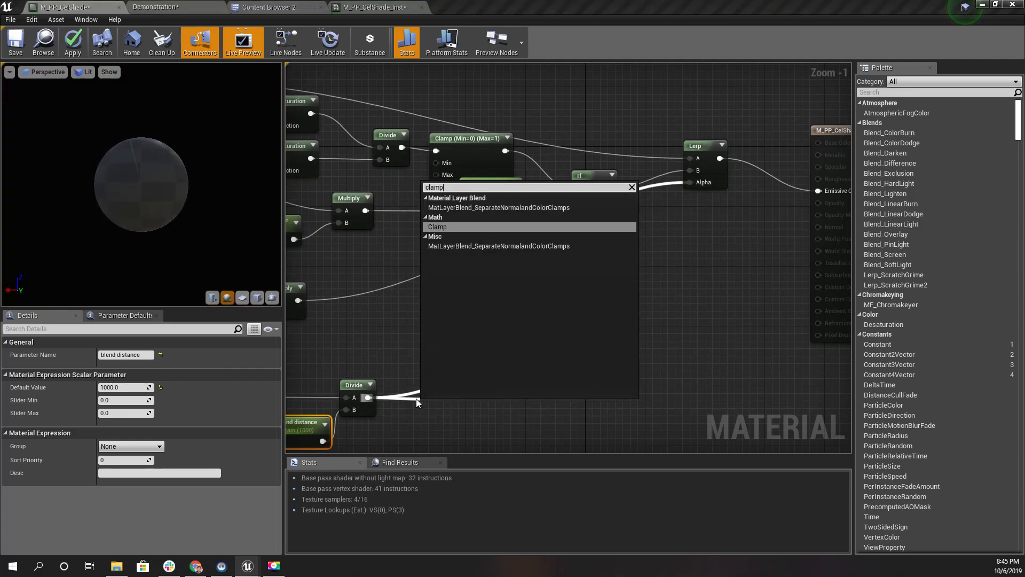
{"action": "key", "text": "Return"}
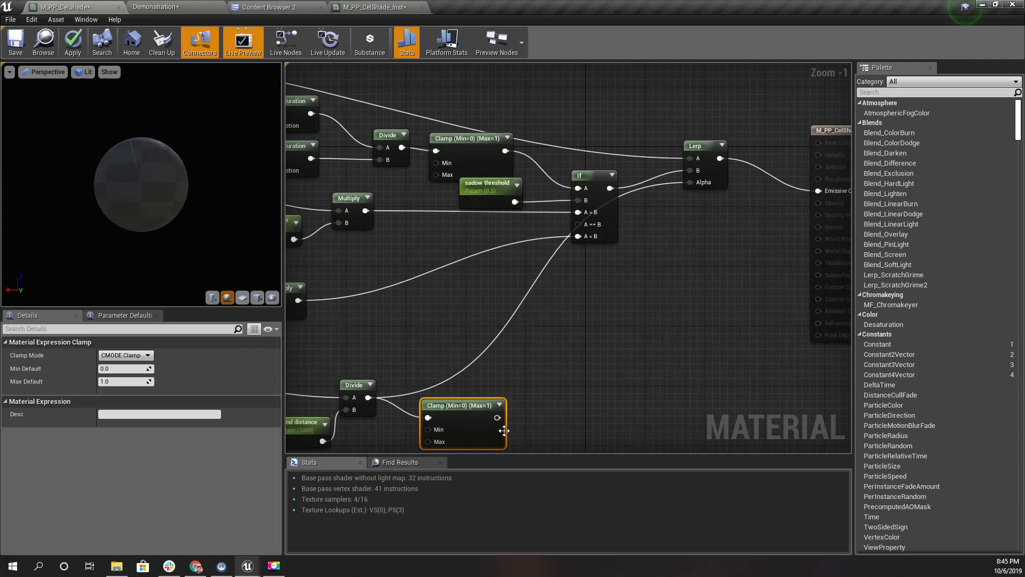
{"action": "left_click_drag", "start_coordinate": [497, 417], "coordinate": [692, 182]}
{"action": "left_click_drag", "start_coordinate": [451, 407], "coordinate": [460, 387]}
{"action": "left_click", "coordinate": [72, 38]}
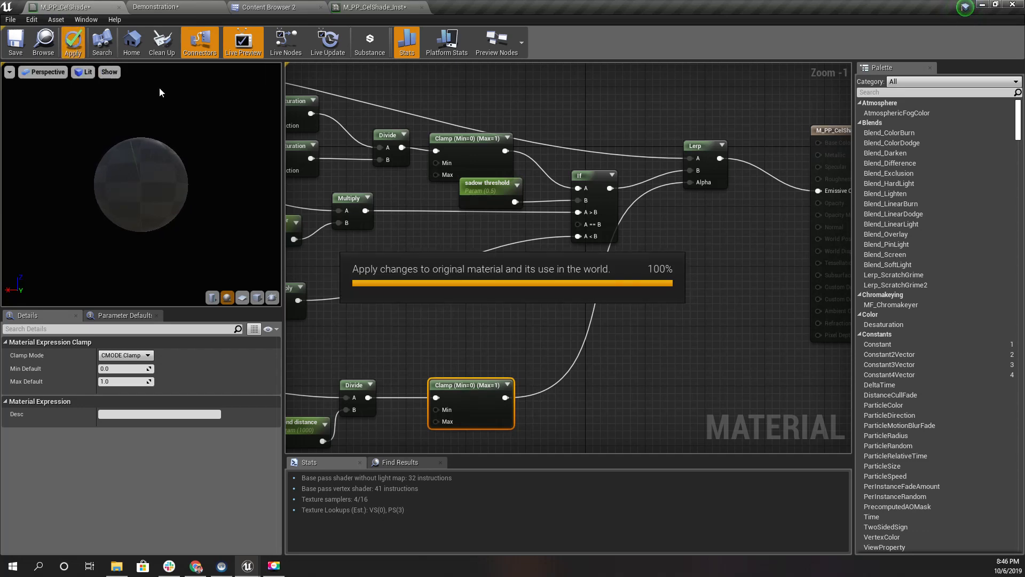
Step: Check the depth blend in the level viewport and the parameters of the cel shade material instance
{"action": "left_click", "coordinate": [154, 7]}
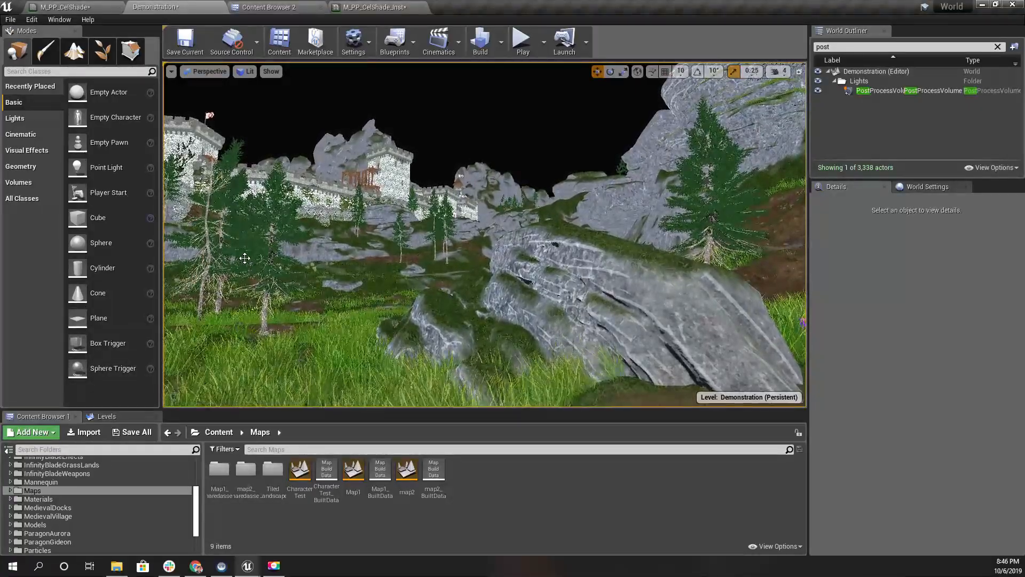
{"action": "left_click", "coordinate": [374, 7]}
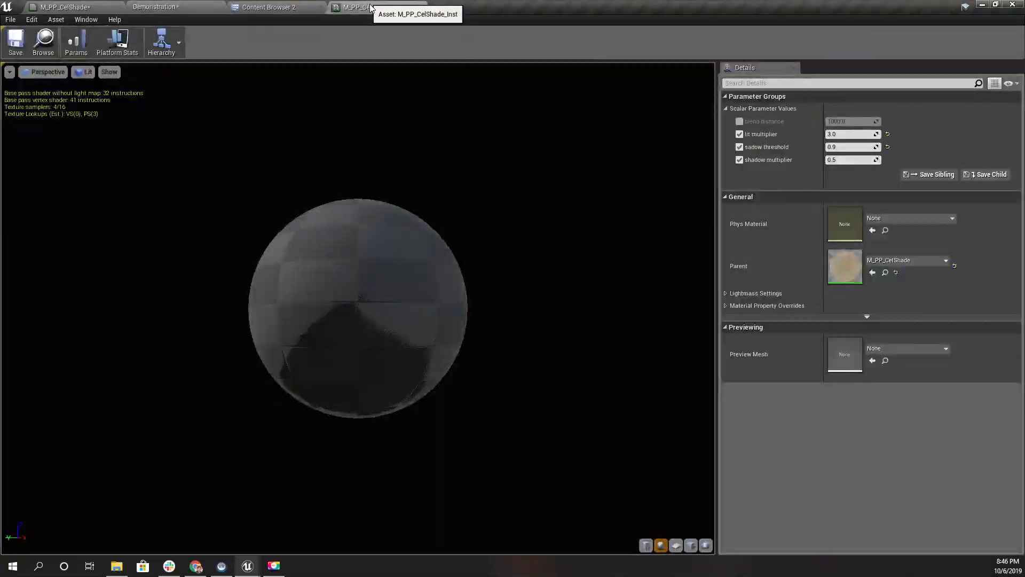
{"action": "left_click", "coordinate": [287, 5]}
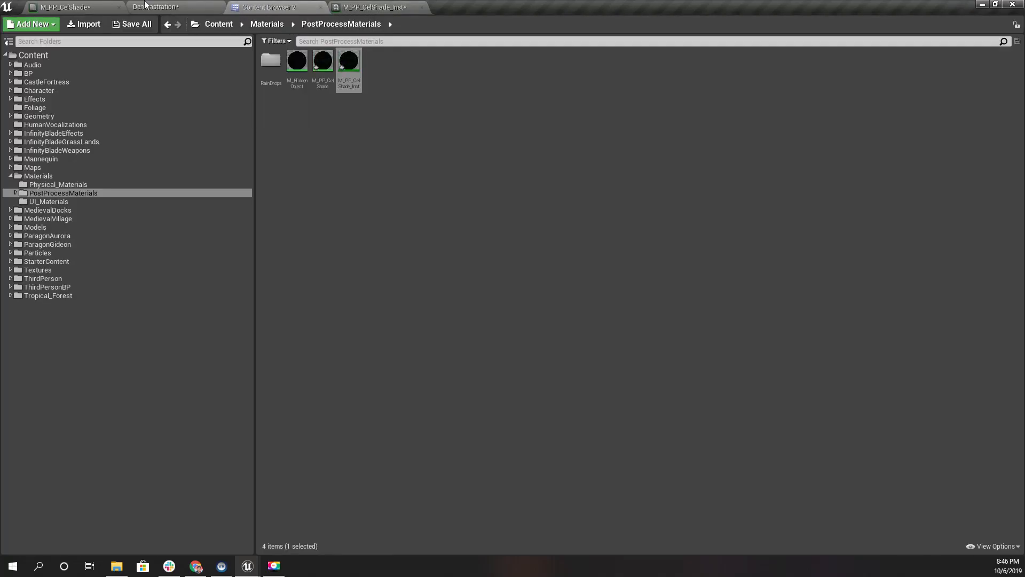
{"action": "left_click", "coordinate": [145, 5]}
{"action": "left_click", "coordinate": [373, 7]}
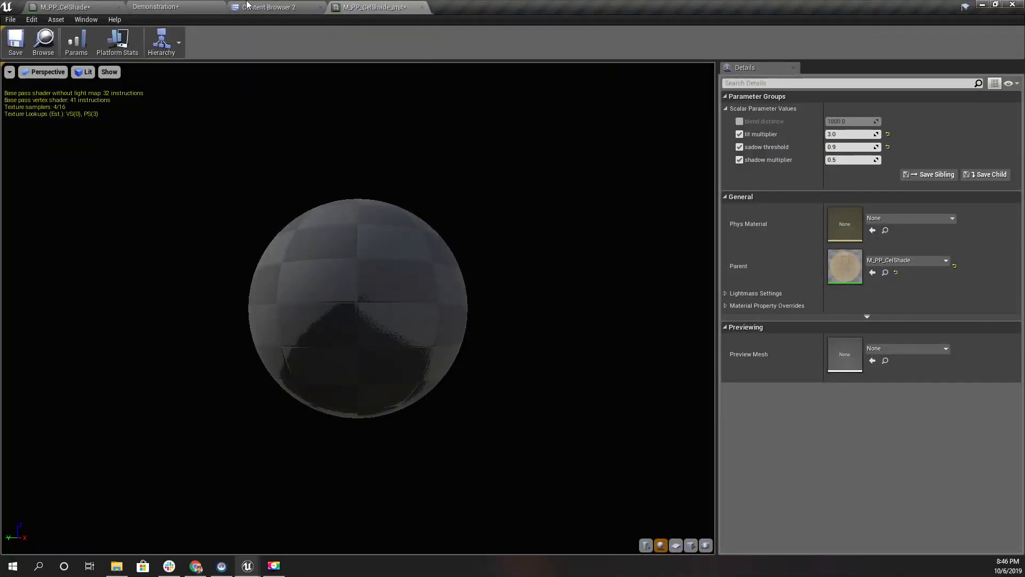
Step: Swap the Lerp's inputs in the cel shade material, wiring the If output into A and PostProcessInput0's Color into B, and inspect the preview sphere
{"action": "left_click", "coordinate": [91, 6]}
{"action": "right_click_drag", "start_coordinate": [580, 227], "coordinate": [592, 269]}
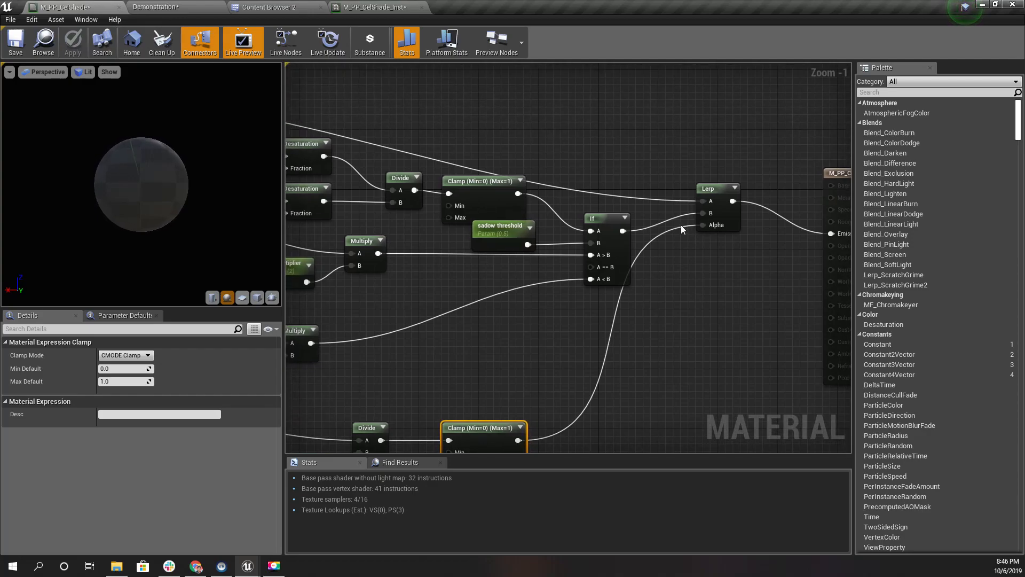
{"action": "right_click_drag", "start_coordinate": [681, 225], "coordinate": [714, 255]}
{"action": "left_click_drag", "start_coordinate": [668, 260], "coordinate": [748, 230]}
{"action": "right_click_drag", "start_coordinate": [598, 212], "coordinate": [708, 244]}
{"action": "left_click_drag", "start_coordinate": [355, 186], "coordinate": [589, 273]}
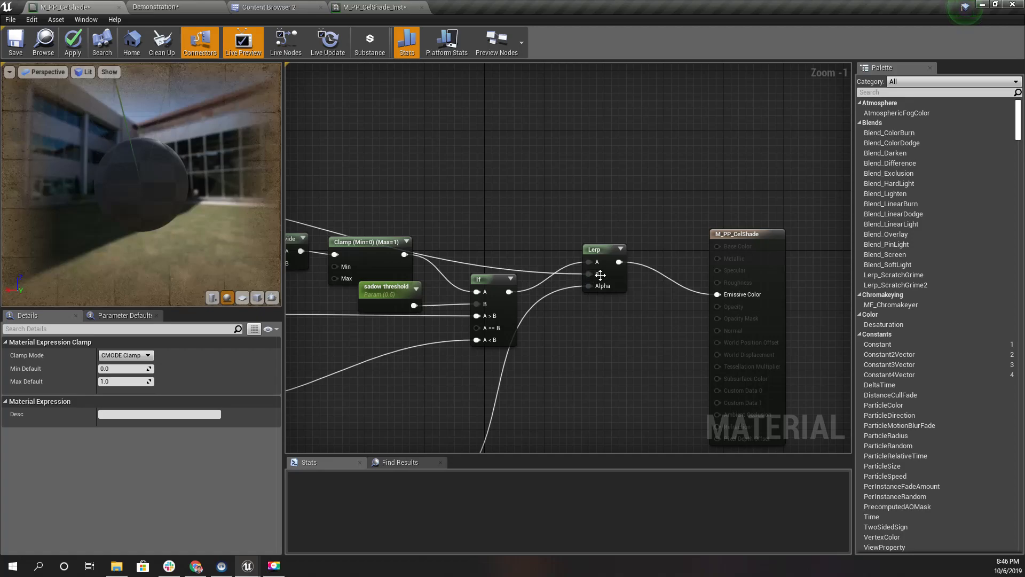
{"action": "left_click_drag", "start_coordinate": [154, 184], "coordinate": [229, 209]}
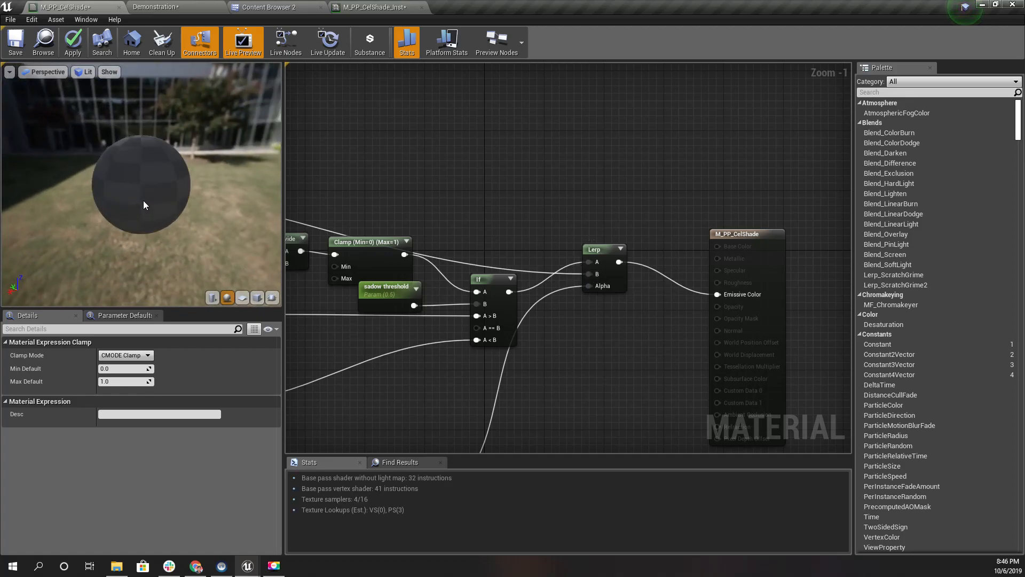
Step: Apply the cel shade material and check the depth blend in the level viewport and the material instance's parameters
{"action": "left_click", "coordinate": [78, 47]}
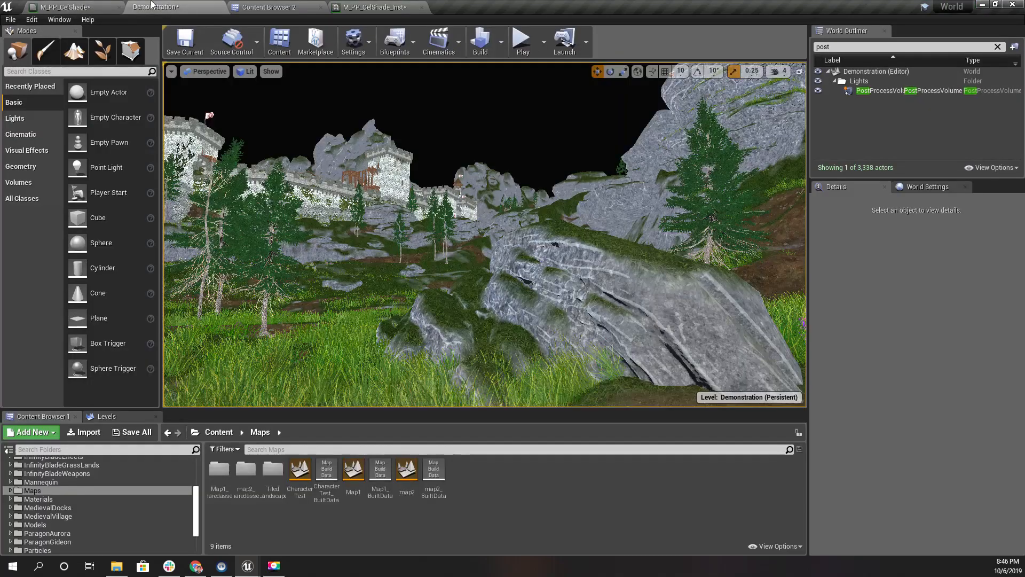
{"action": "left_click", "coordinate": [154, 7]}
{"action": "right_click_drag", "start_coordinate": [295, 149], "coordinate": [224, 151]}
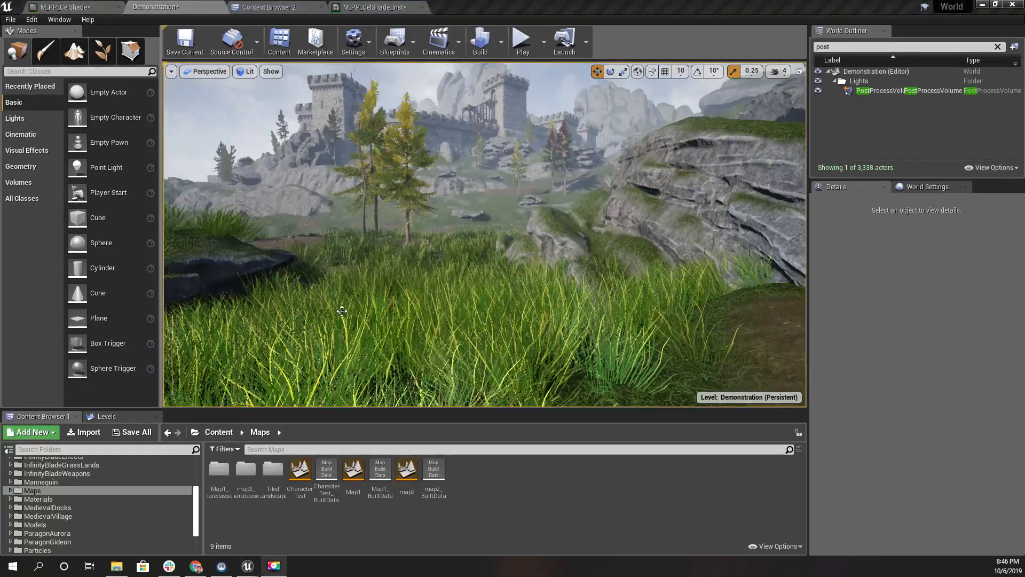
{"action": "right_click_drag", "start_coordinate": [368, 313], "coordinate": [384, 315]}
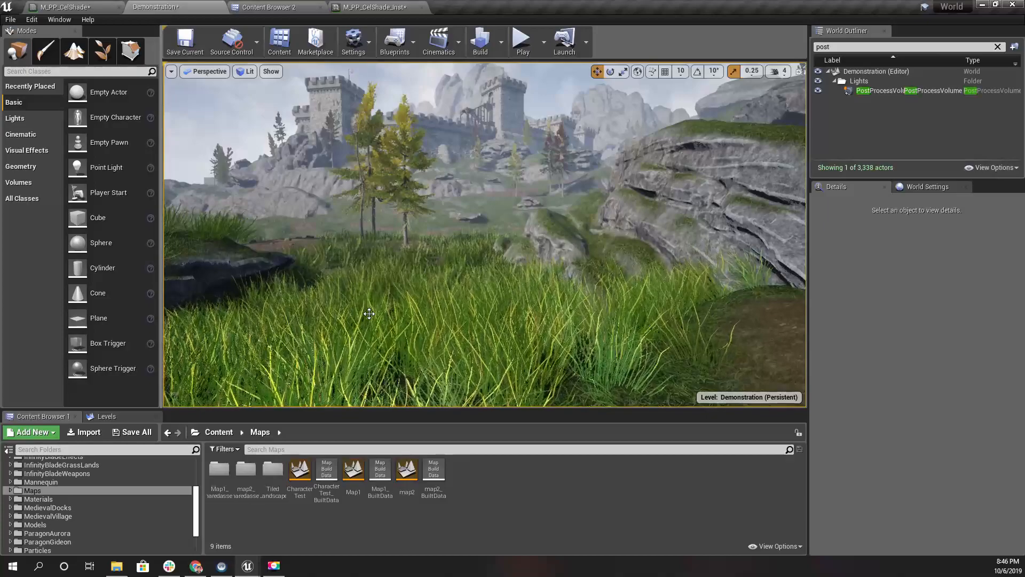
{"action": "left_click", "coordinate": [374, 6]}
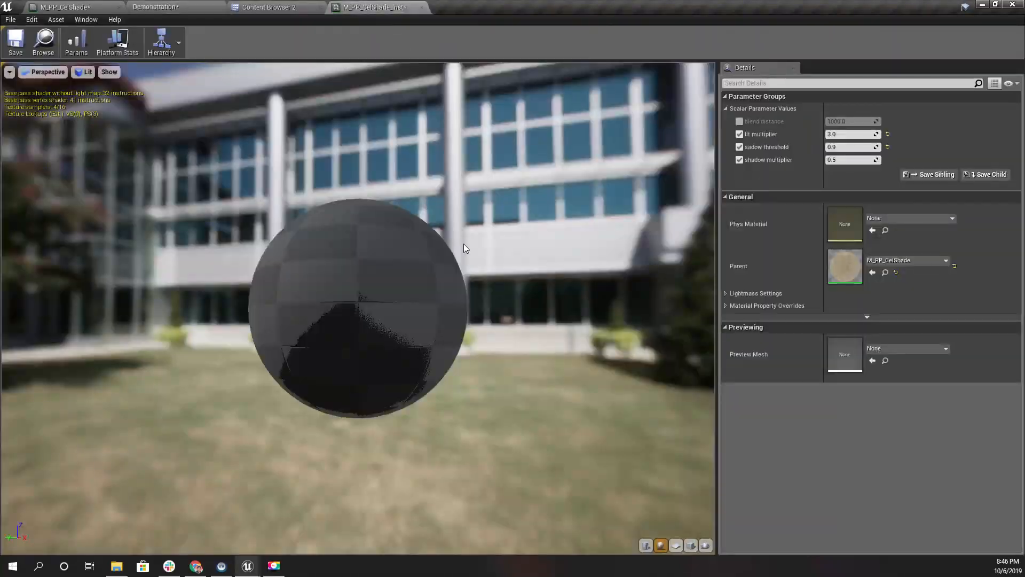
Step: Set the blend distance parameter's default value to 50000 in the cel shade material and apply the material
{"action": "left_click", "coordinate": [81, 7]}
{"action": "right_click_drag", "start_coordinate": [386, 380], "coordinate": [563, 399]}
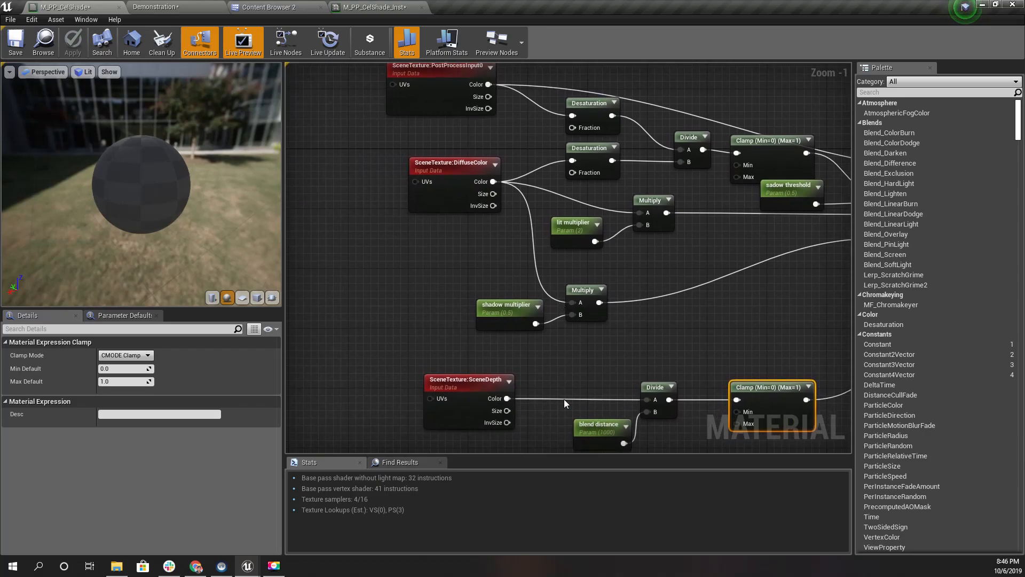
{"action": "left_click", "coordinate": [590, 432]}
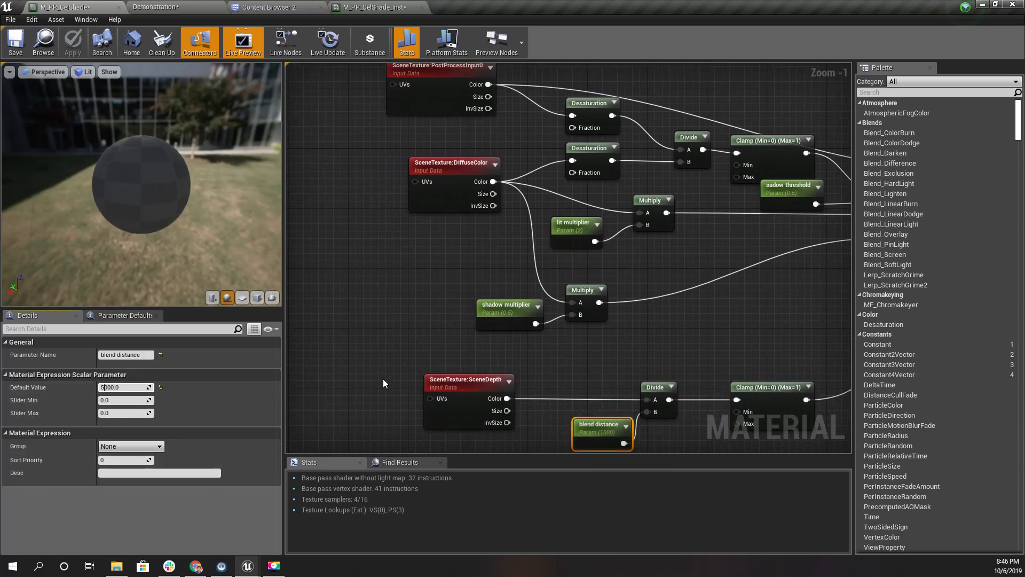
{"action": "key", "text": "Return"}
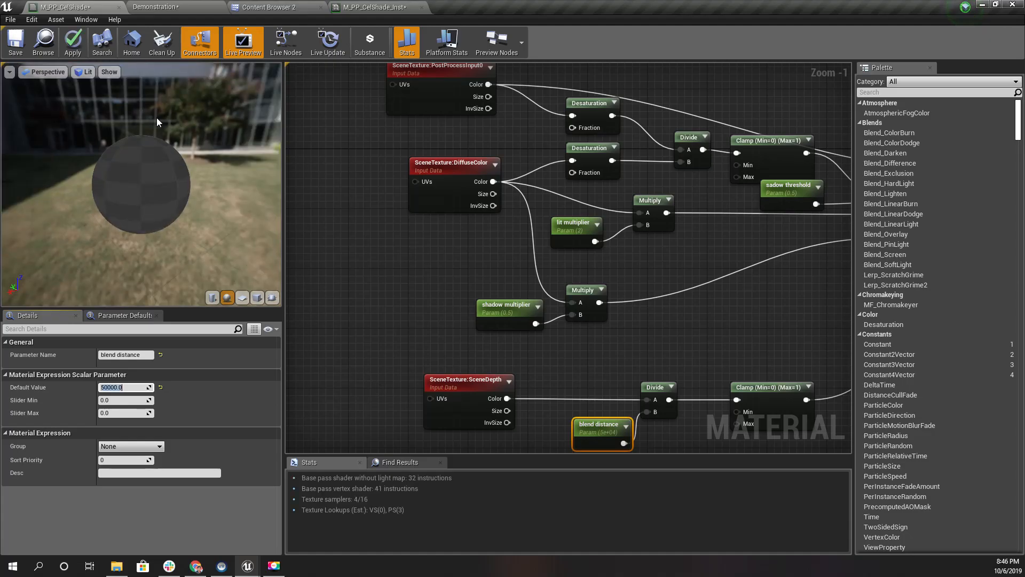
{"action": "left_click", "coordinate": [74, 45]}
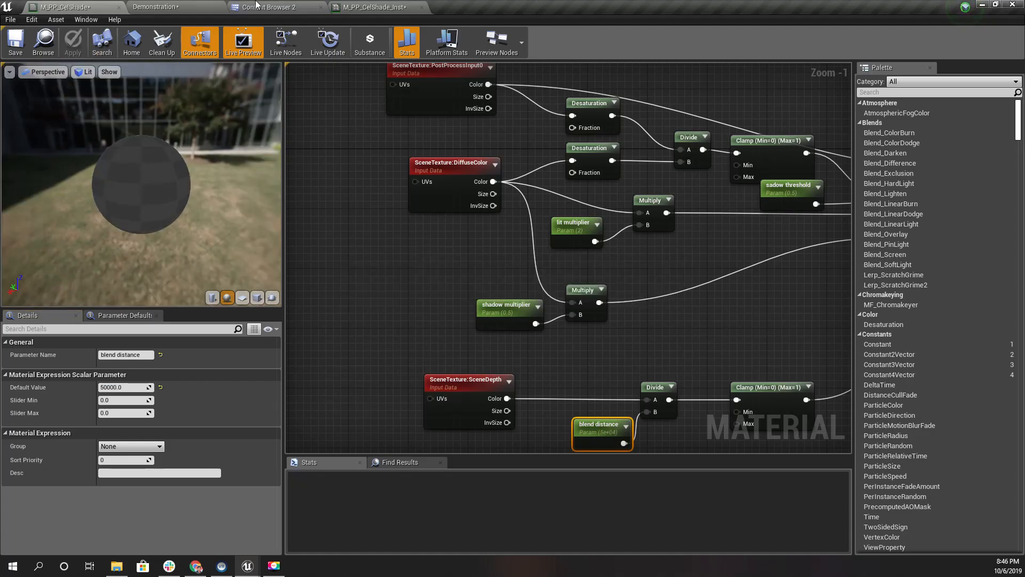
Step: Examine the cel shade blend across the level in a full-screen viewport, from the meadow and trees to the castle walls
{"action": "left_click", "coordinate": [193, 6]}
{"action": "right_click_drag", "start_coordinate": [450, 170], "coordinate": [392, 114]}
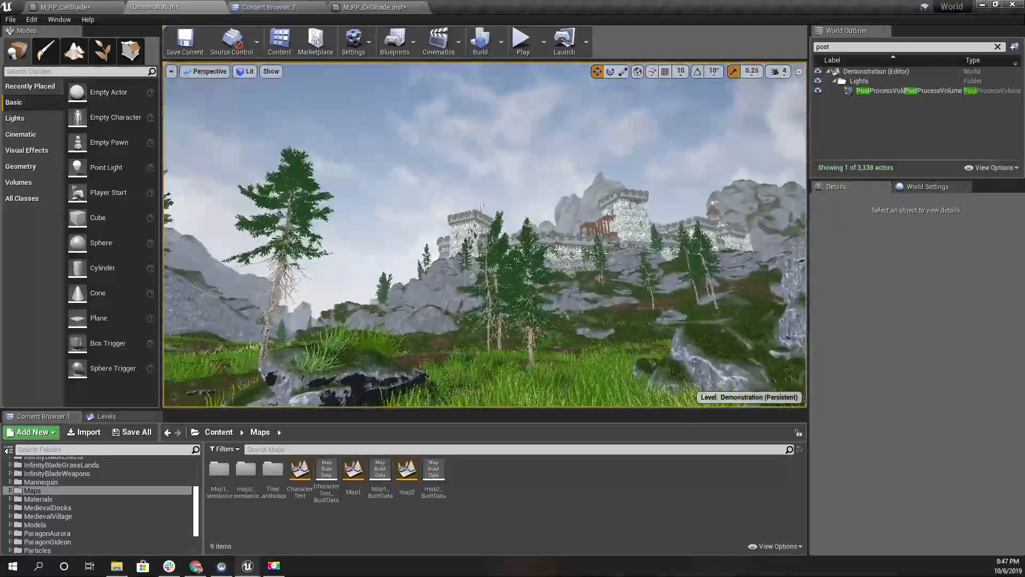
{"action": "right_click_drag", "start_coordinate": [498, 197], "coordinate": [416, 203]}
{"action": "key", "text": "F11"}
{"action": "key", "text": "e"}
{"action": "key", "text": "d"}
{"action": "key", "text": "q"}
{"action": "right_click_drag", "start_coordinate": [484, 233], "coordinate": [412, 273]}
{"action": "key", "text": "q"}
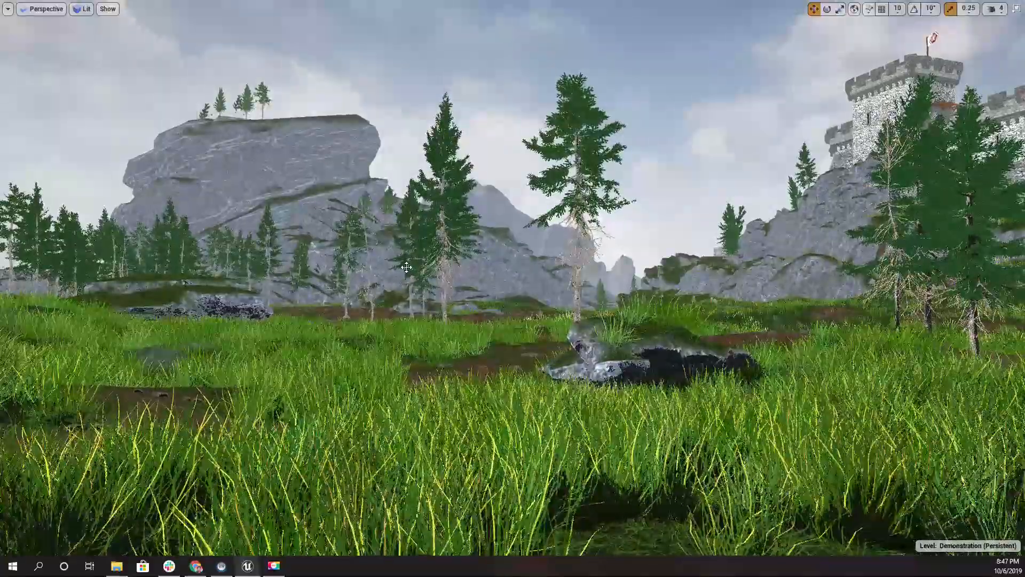
{"action": "right_click_drag", "start_coordinate": [404, 255], "coordinate": [435, 248]}
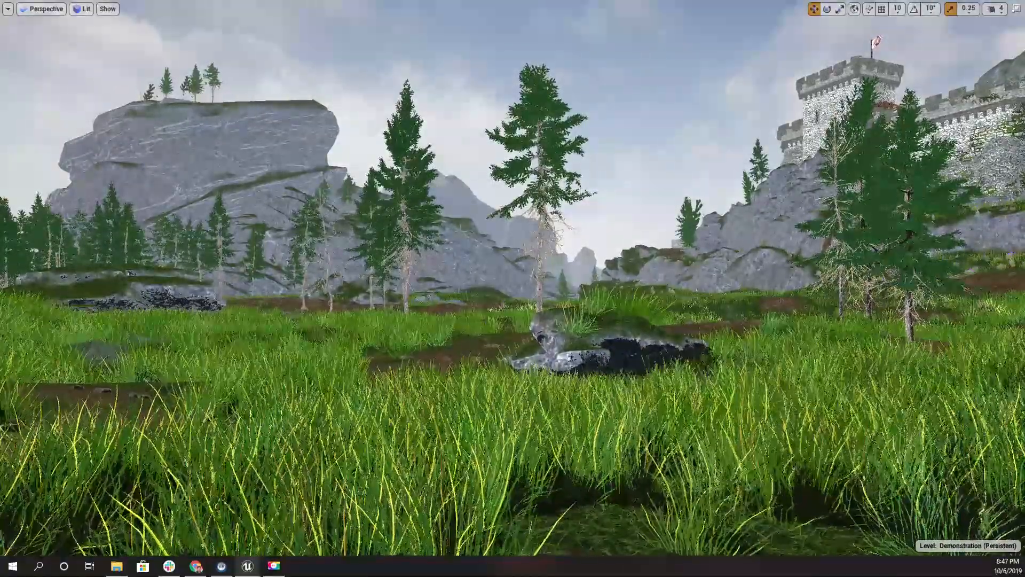
{"action": "right_click_drag", "start_coordinate": [396, 217], "coordinate": [454, 230]}
{"action": "key", "text": "w"}
{"action": "key", "text": "w"}
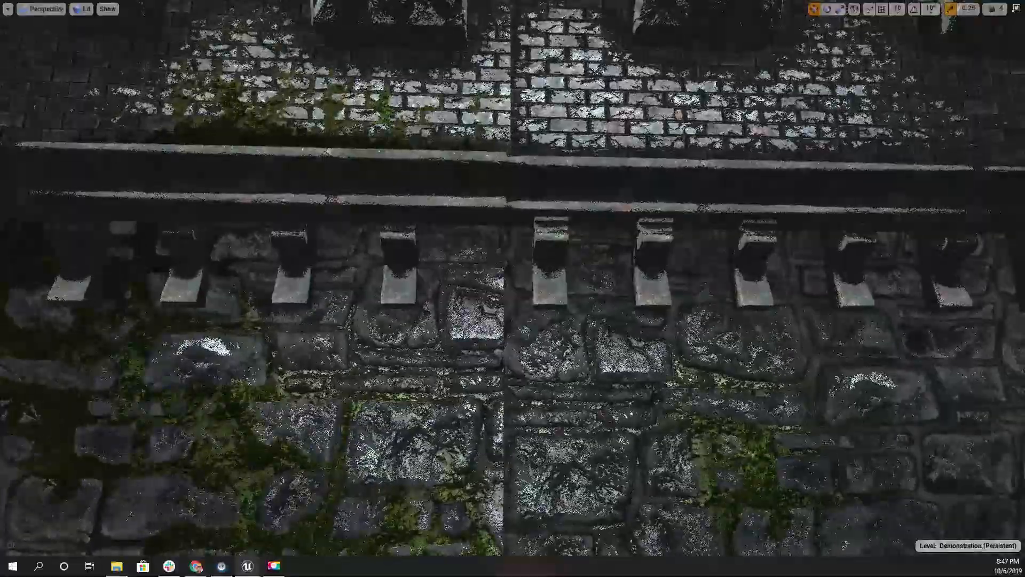
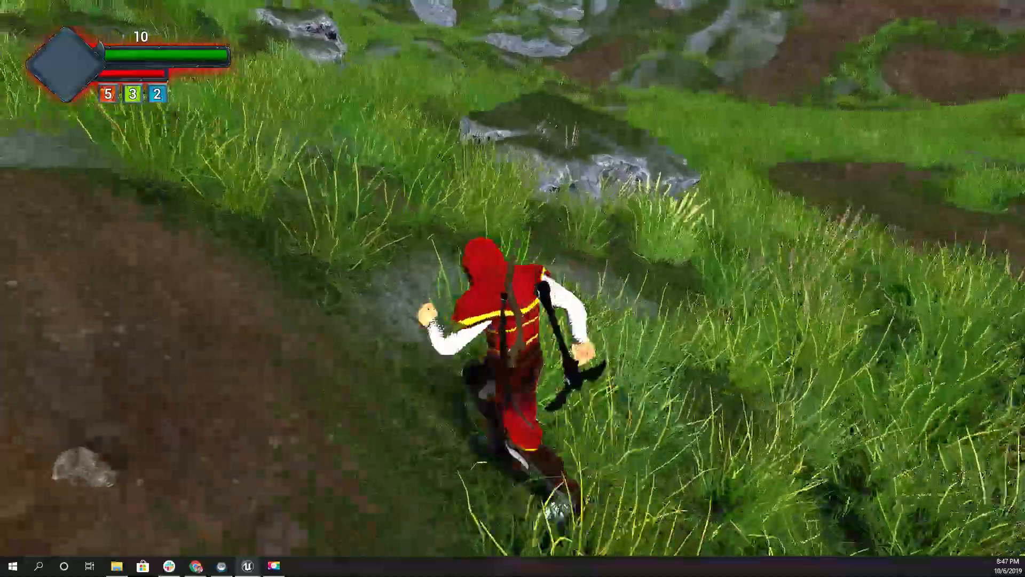
Step: Run the character around the grass and dirt in play mode to examine the cel shading, and end the play session
{"action": "key", "text": "s"}
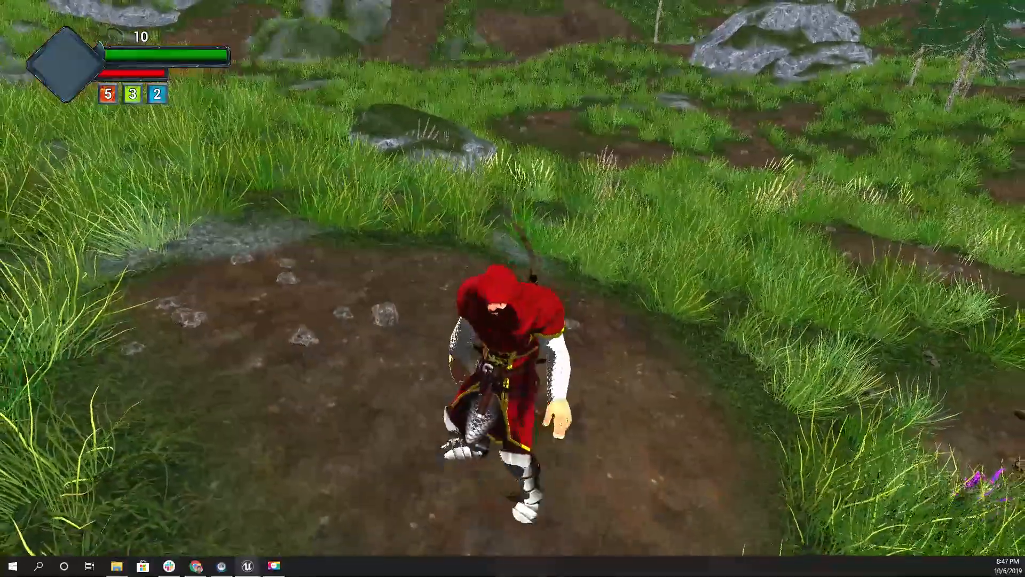
{"action": "key", "text": "w"}
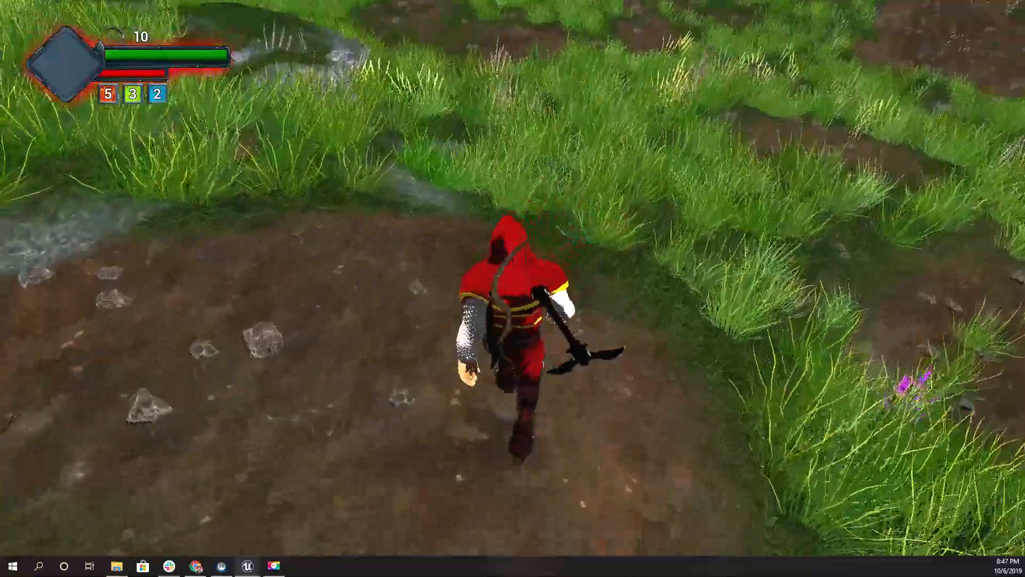
{"action": "key", "text": "s"}
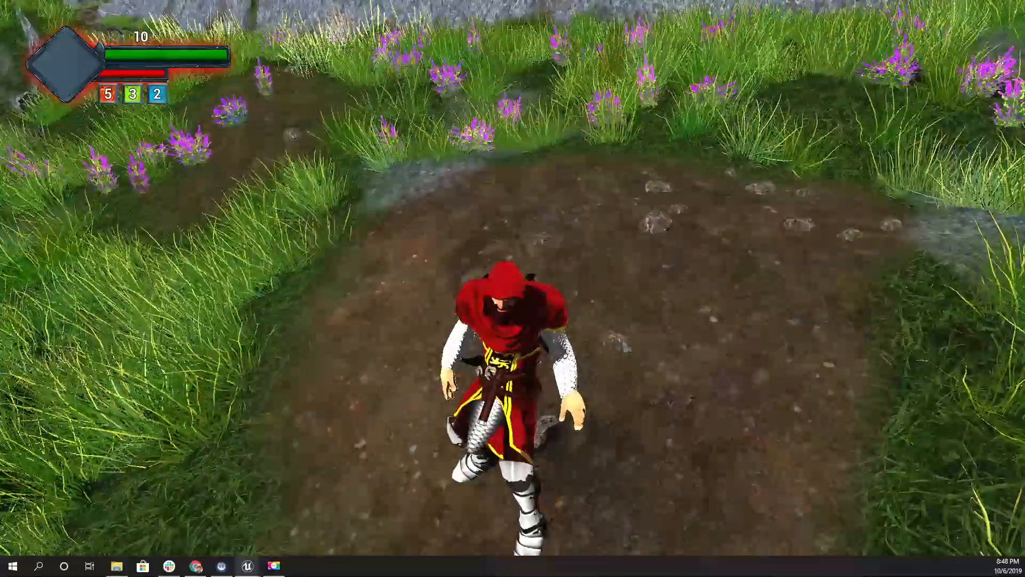
{"action": "key", "text": "a"}
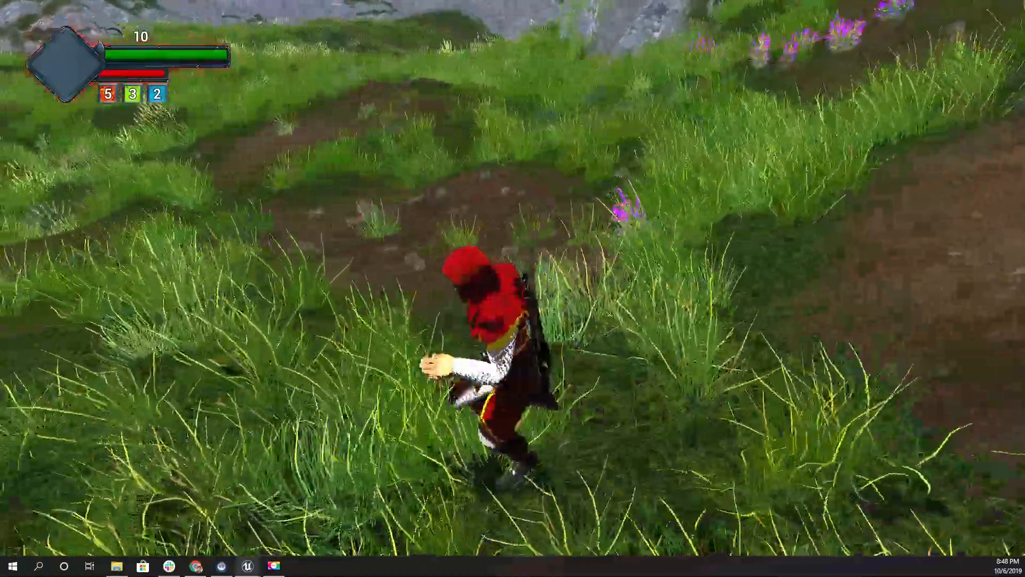
{"action": "key", "text": "d"}
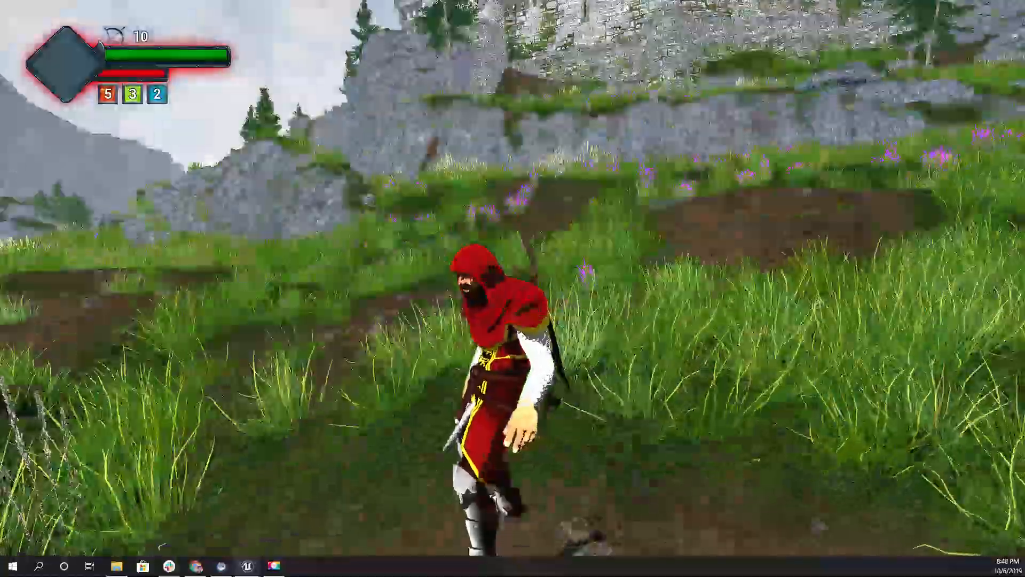
{"action": "key", "text": "Escape"}
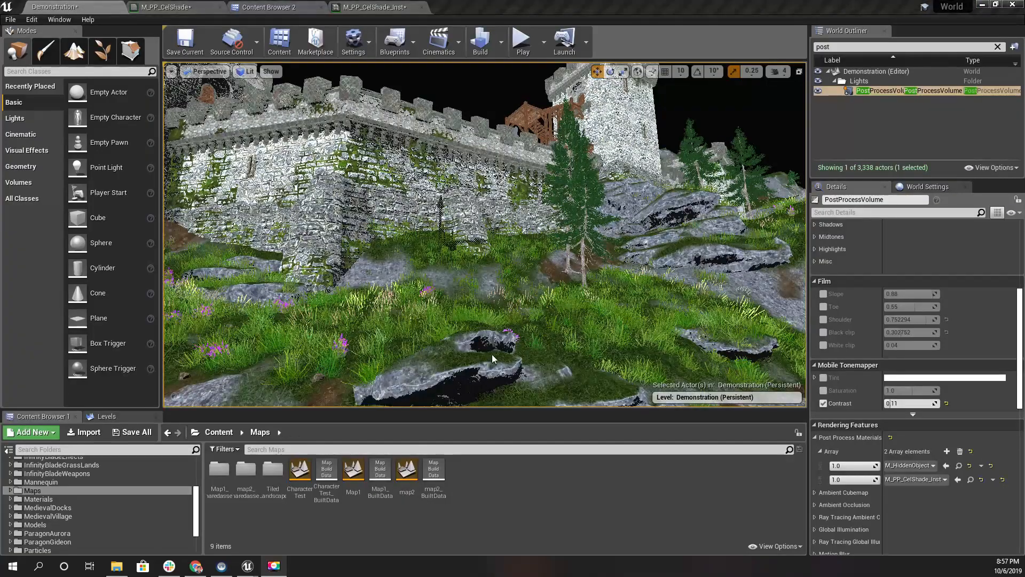
Step: Set the cel shade material's Blendable Location to Before Tonemapping, inspect the preview sphere's shading, and apply the material
{"action": "right_click_drag", "start_coordinate": [427, 286], "coordinate": [420, 318]}
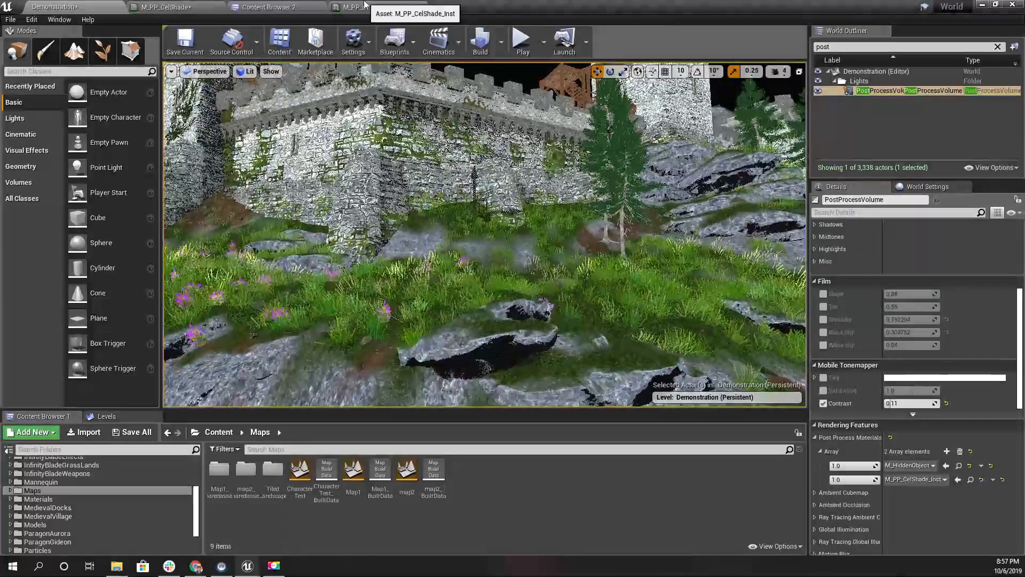
{"action": "left_click", "coordinate": [364, 5]}
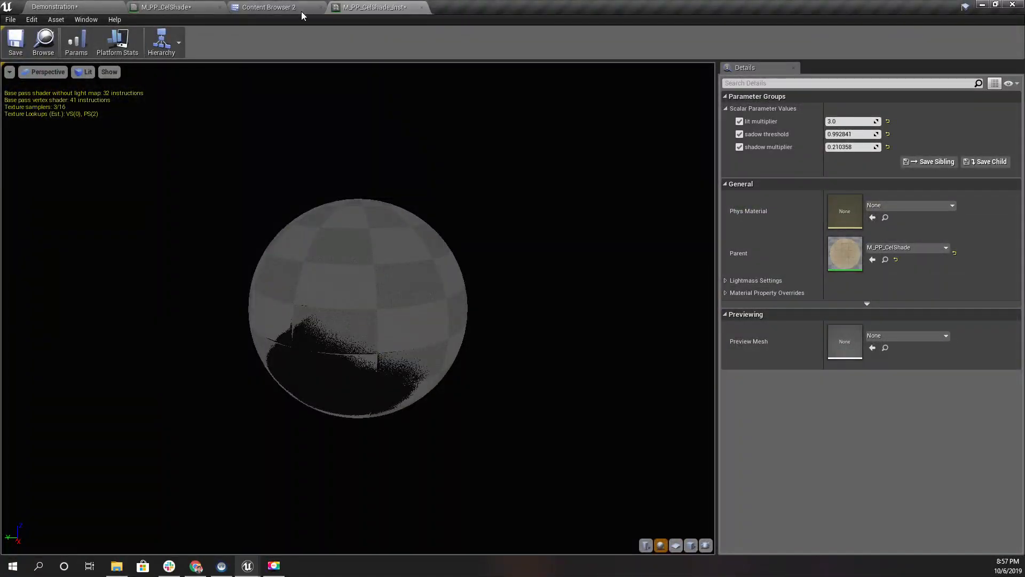
{"action": "left_click", "coordinate": [202, 5]}
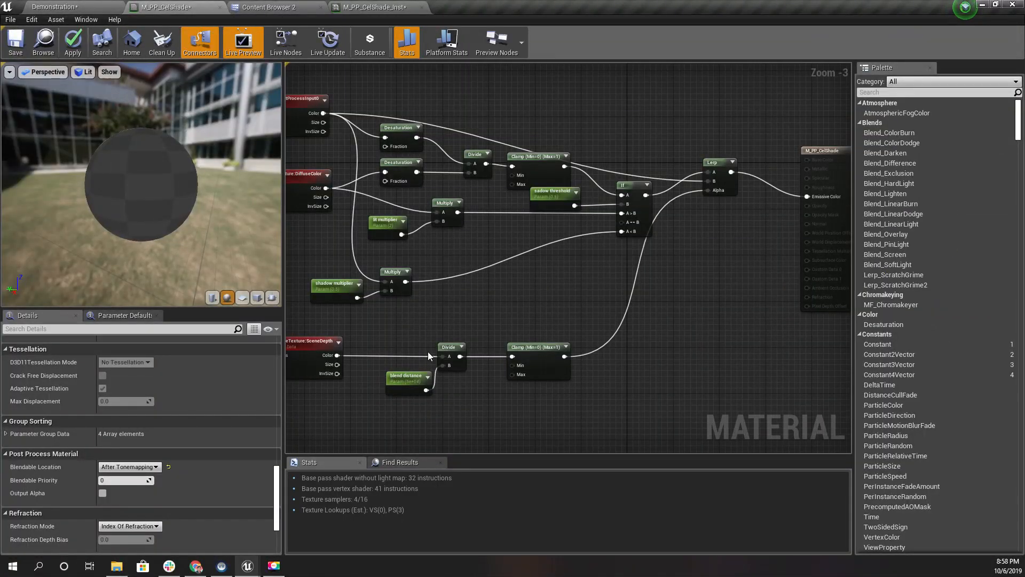
{"action": "right_click_drag", "start_coordinate": [760, 390], "coordinate": [784, 392]}
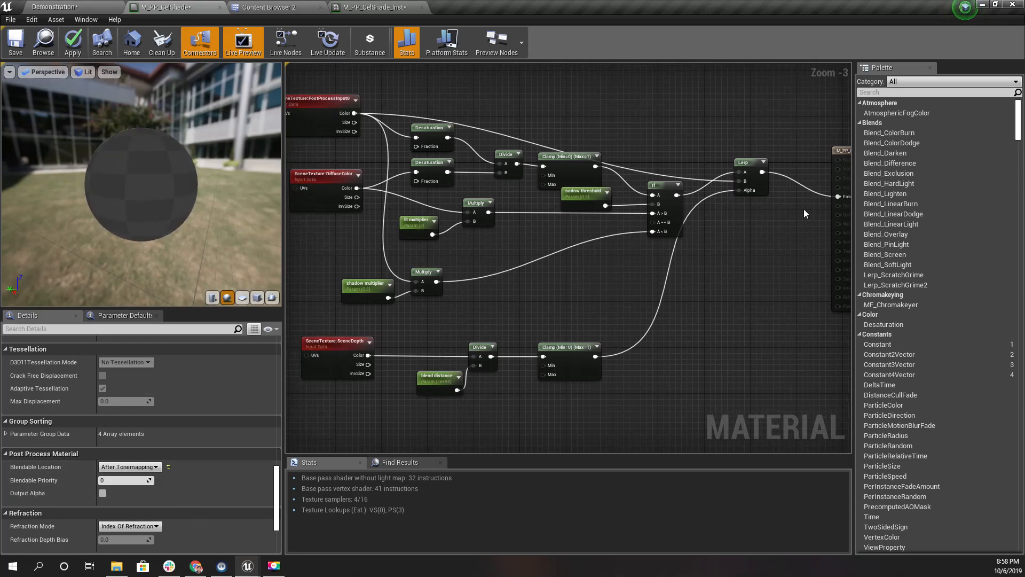
{"action": "scroll", "coordinate": [80, 419], "scroll_direction": "up", "scroll_amount": 4}
{"action": "scroll", "coordinate": [80, 419], "scroll_direction": "down", "scroll_amount": 4}
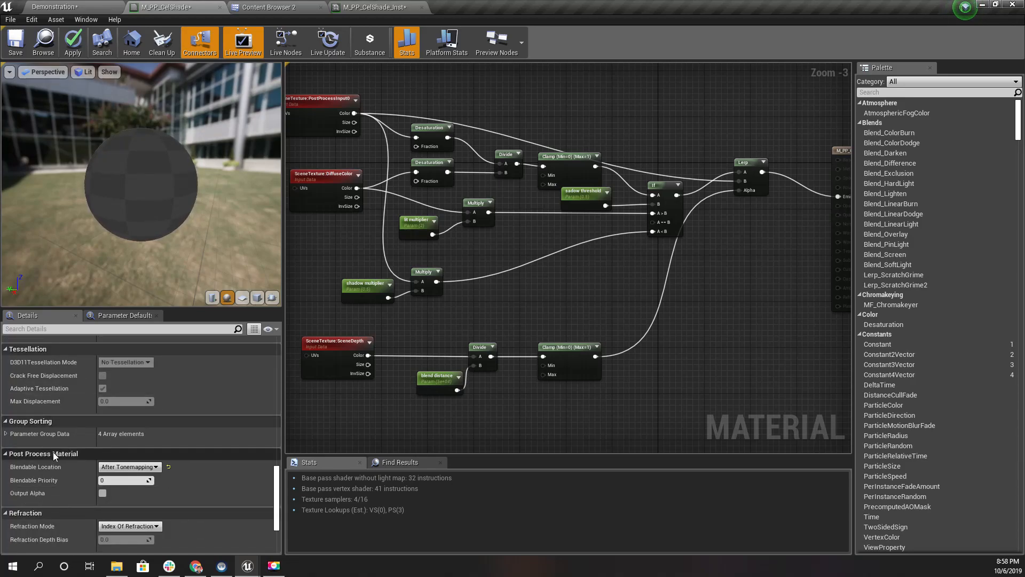
{"action": "left_click", "coordinate": [133, 468]}
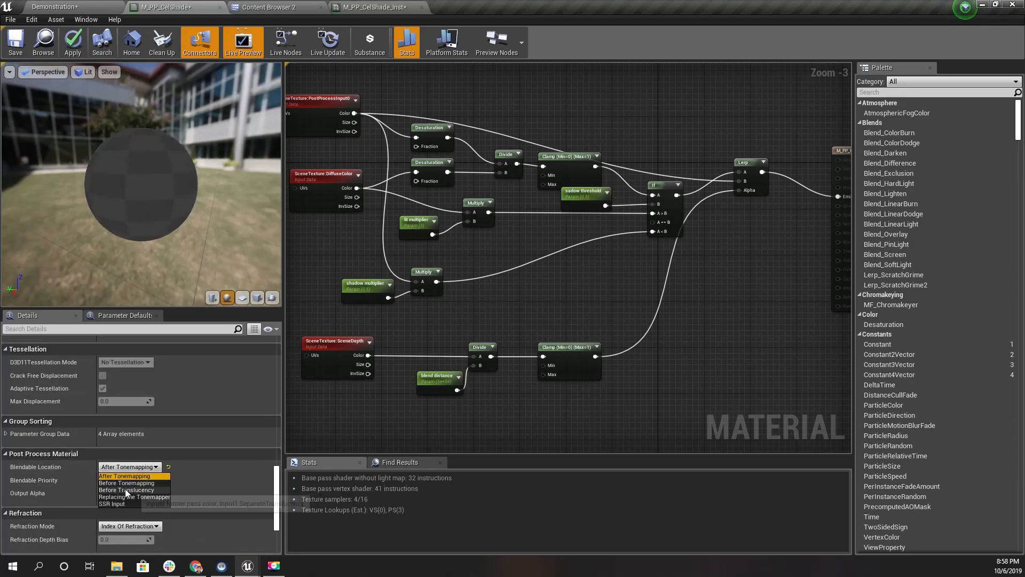
{"action": "left_click", "coordinate": [124, 483]}
{"action": "left_click_drag", "start_coordinate": [119, 184], "coordinate": [101, 71]}
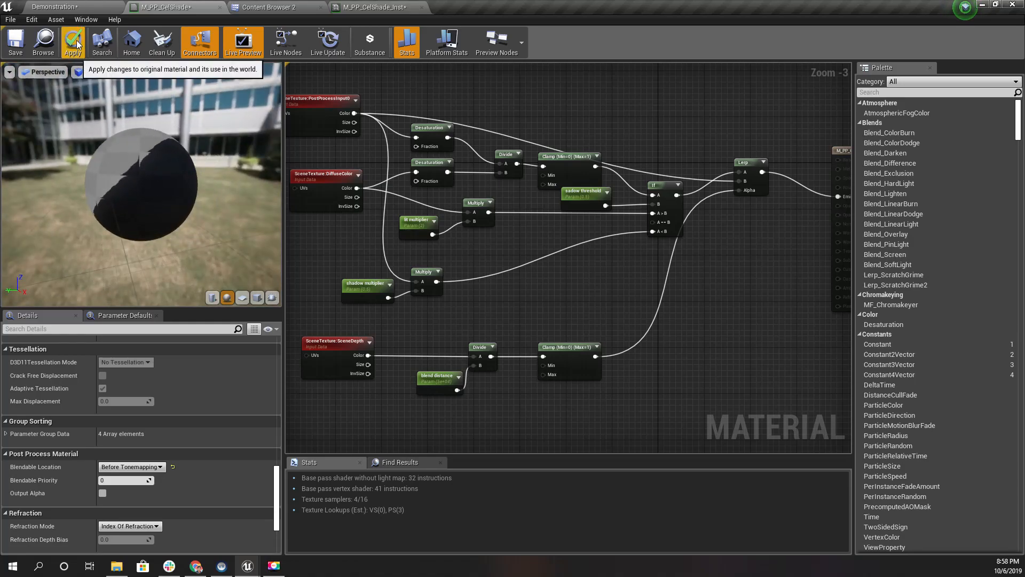
Step: Fly through the level to examine the before-tonemapping cel shading on the forest, rocks and castle, and view it full screen
{"action": "left_click", "coordinate": [53, 6]}
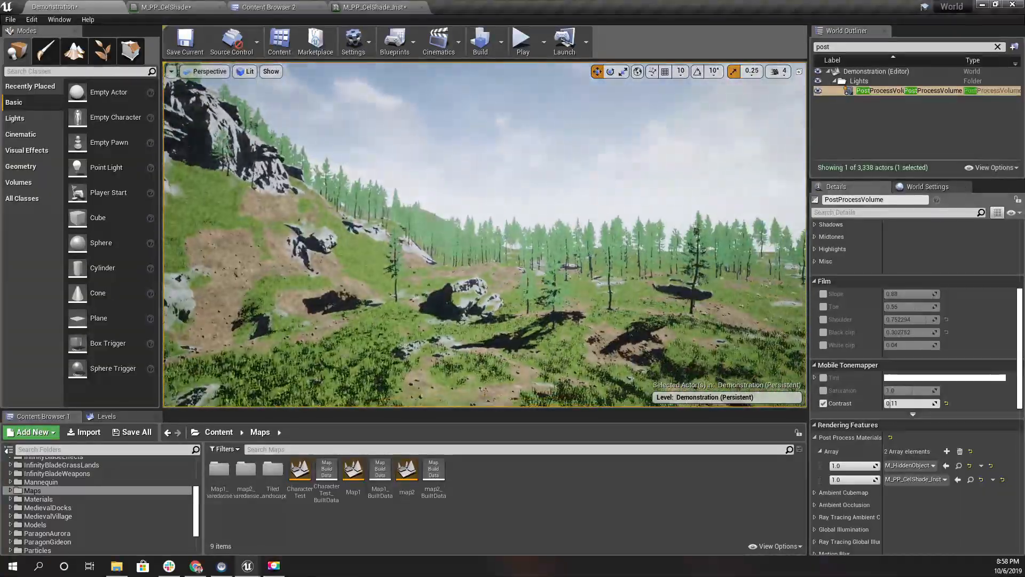
{"action": "key", "text": "w"}
{"action": "right_click_drag", "start_coordinate": [485, 235], "coordinate": [384, 256]}
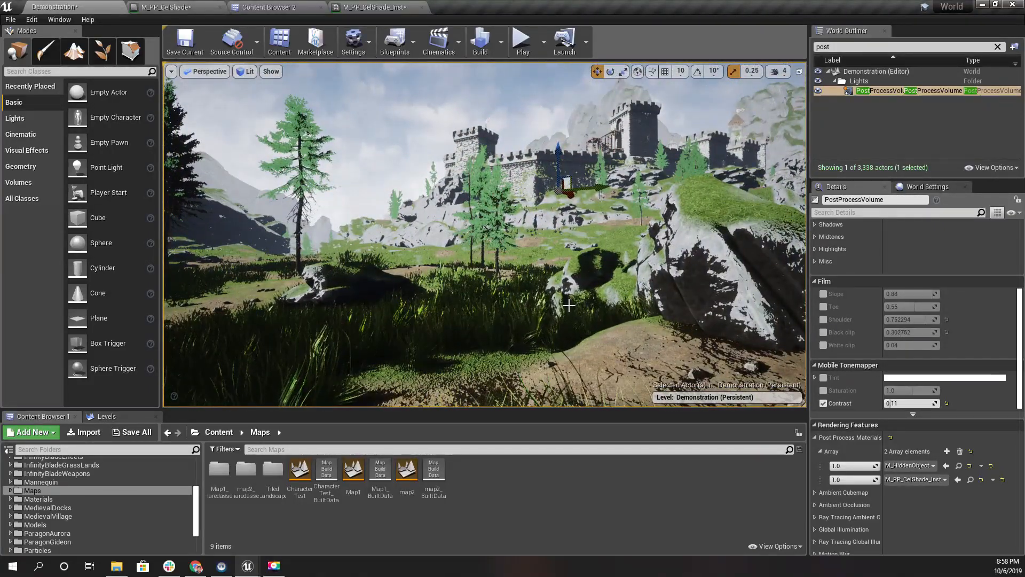
{"action": "key", "text": "F11"}
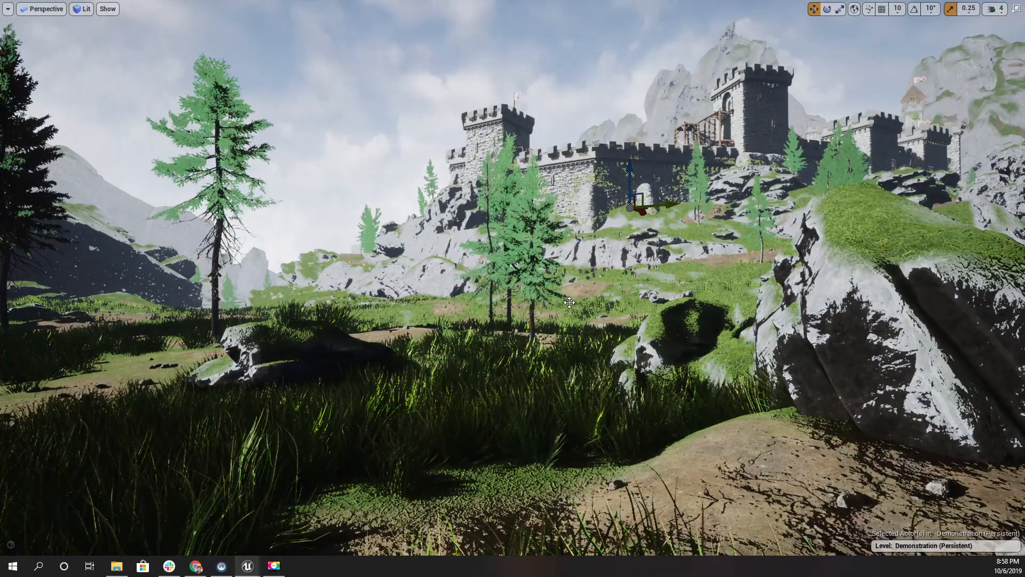
Step: Play-test the level by walking the character along the dirt path, and return to the normal editor layout
{"action": "key", "text": "alt+p"}
{"action": "key", "text": "w"}
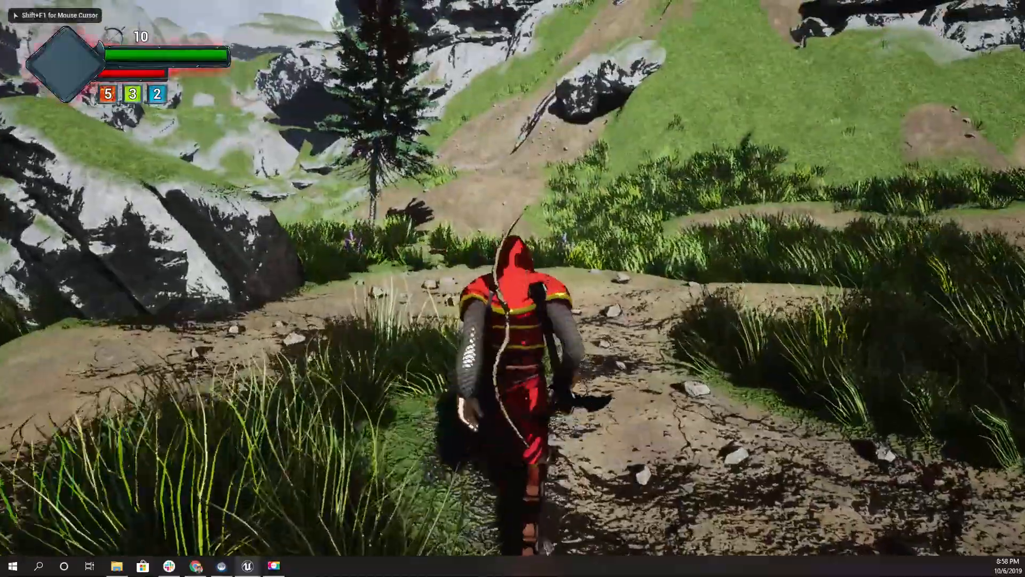
{"action": "key", "text": "w"}
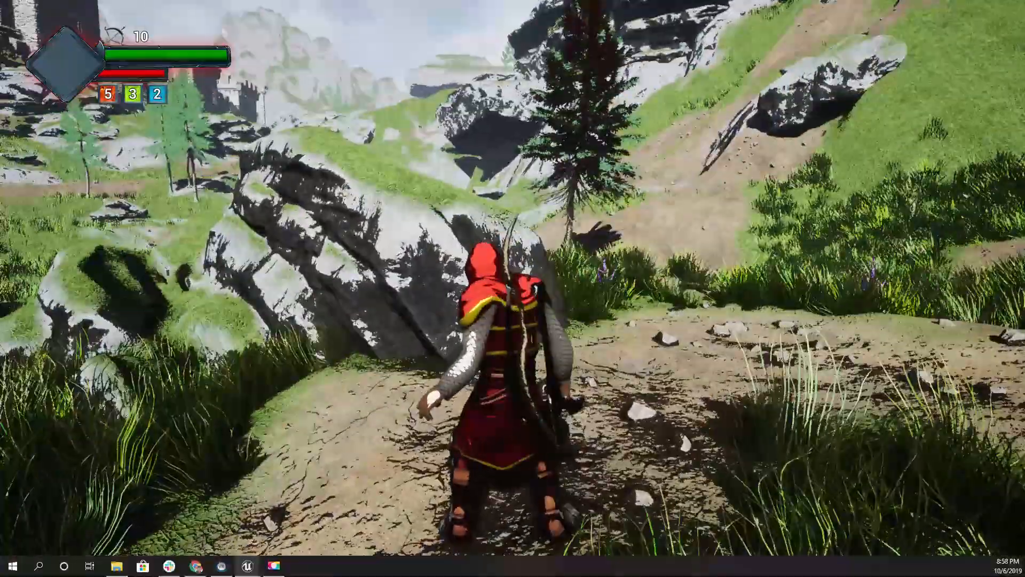
{"action": "key", "text": "Escape"}
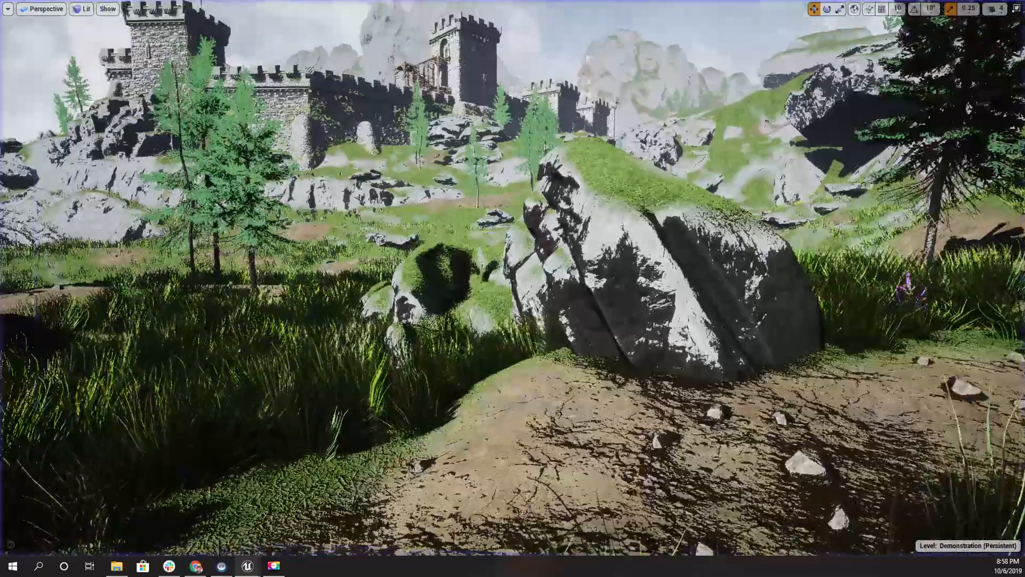
{"action": "key", "text": "F11"}
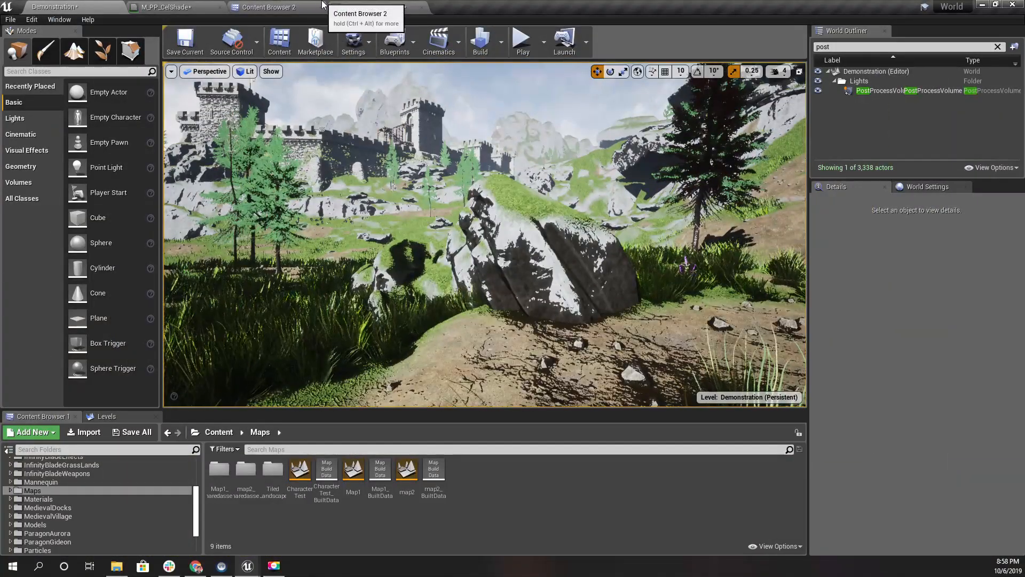
Step: Set the cel shade instance's shadow multiplier to 0.5 and lower its sadow threshold to about 0.78 while viewing the preview sphere
{"action": "left_click", "coordinate": [362, 6]}
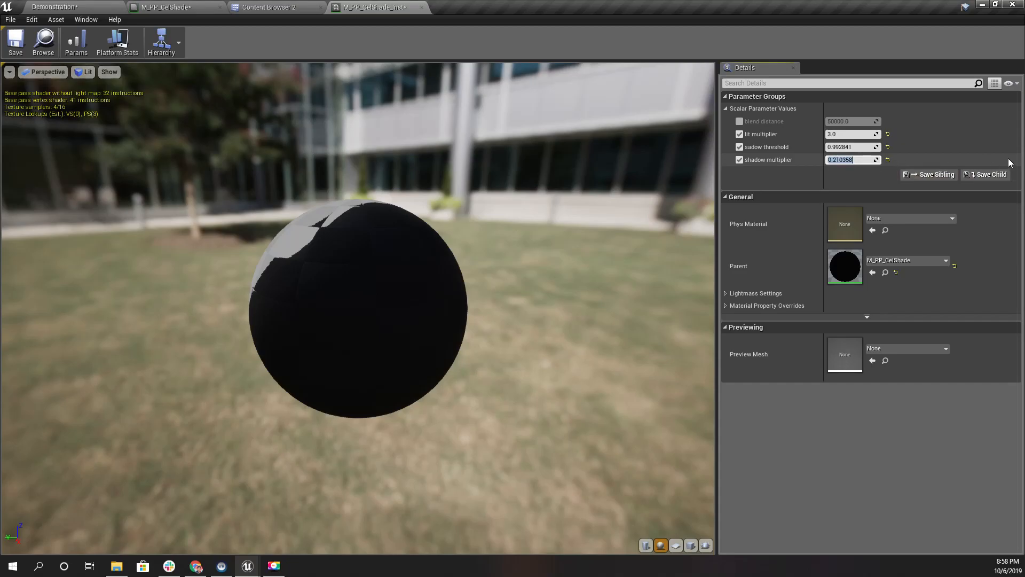
{"action": "mouse_move", "coordinate": [306, 335]}
{"action": "left_mouse_down"}
{"action": "mouse_move", "coordinate": [443, 339]}
{"action": "mouse_move", "coordinate": [425, 343]}
{"action": "left_mouse_up"}
{"action": "mouse_move", "coordinate": [849, 148]}
{"action": "left_mouse_down"}
{"action": "mouse_move", "coordinate": [860, 147]}
{"action": "mouse_move", "coordinate": [833, 148]}
{"action": "left_mouse_up"}
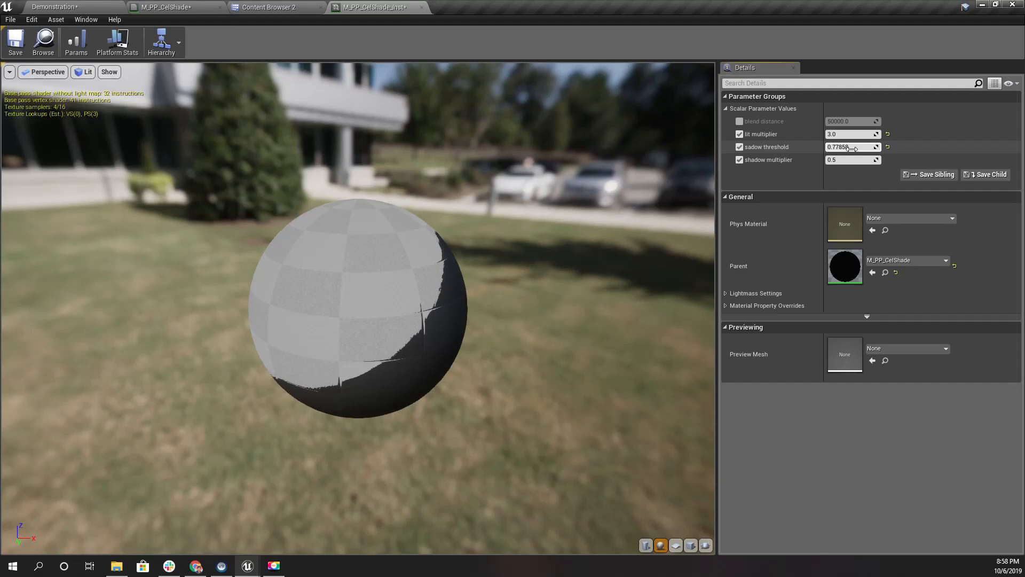
Step: Set the cel shade instance's sadow threshold to 0.6 and view the result in the level
{"action": "type", "text": "0.6"}
{"action": "key", "text": "Return"}
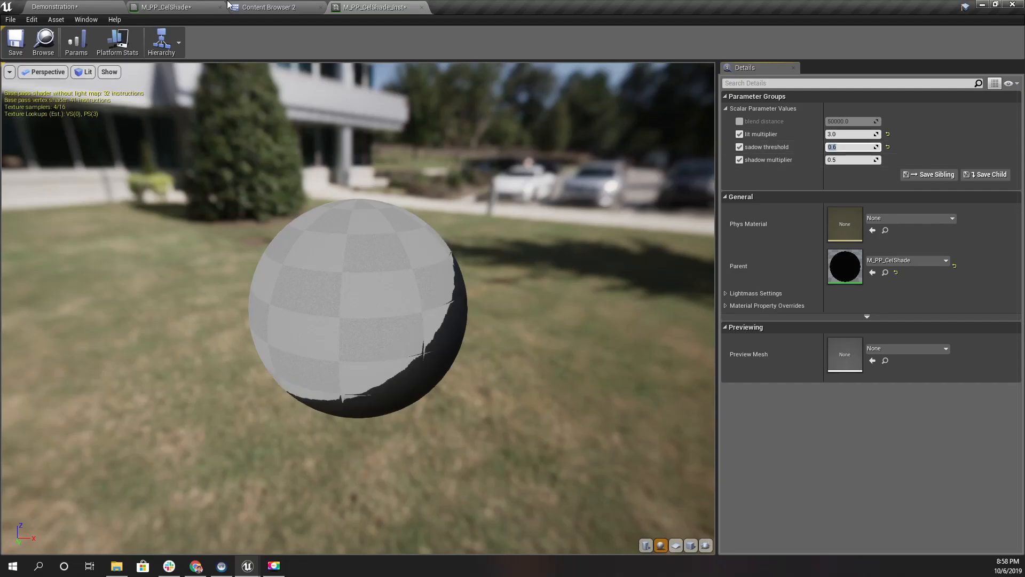
{"action": "left_click", "coordinate": [85, 4]}
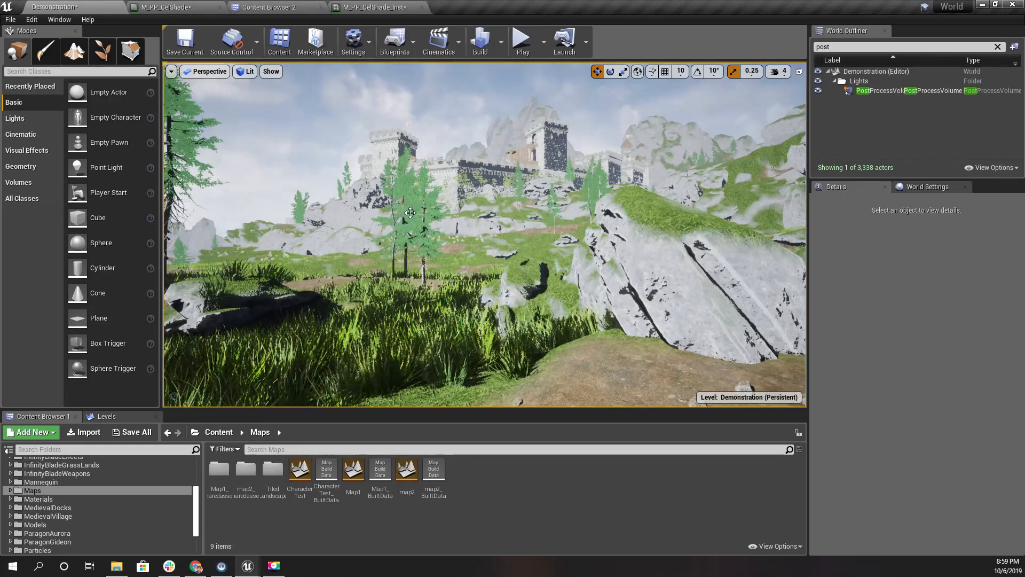
Step: Set the cel shade instance's sadow threshold to 0.8 and check the shading in the level
{"action": "left_click", "coordinate": [374, 6]}
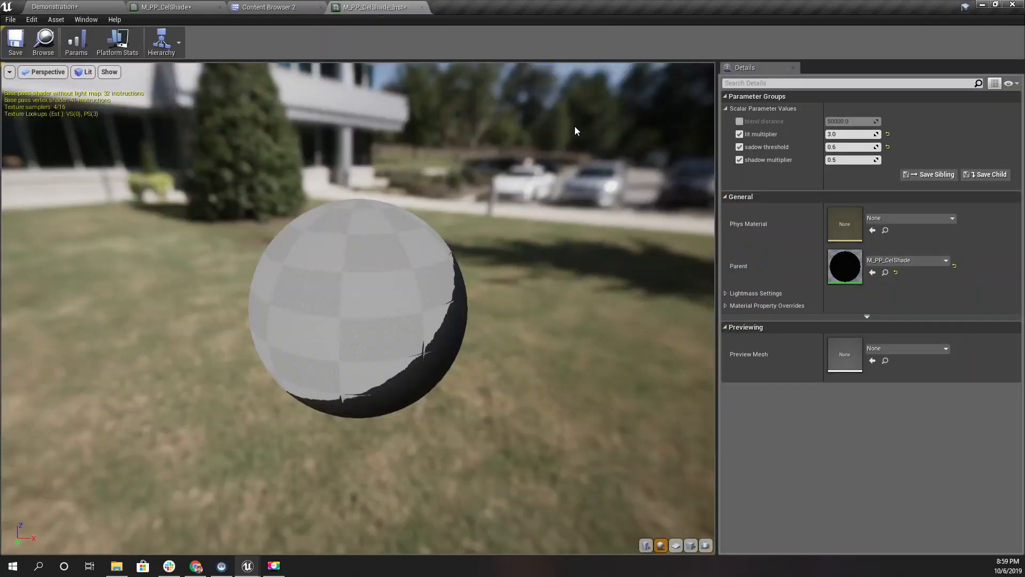
{"action": "left_click", "coordinate": [848, 146]}
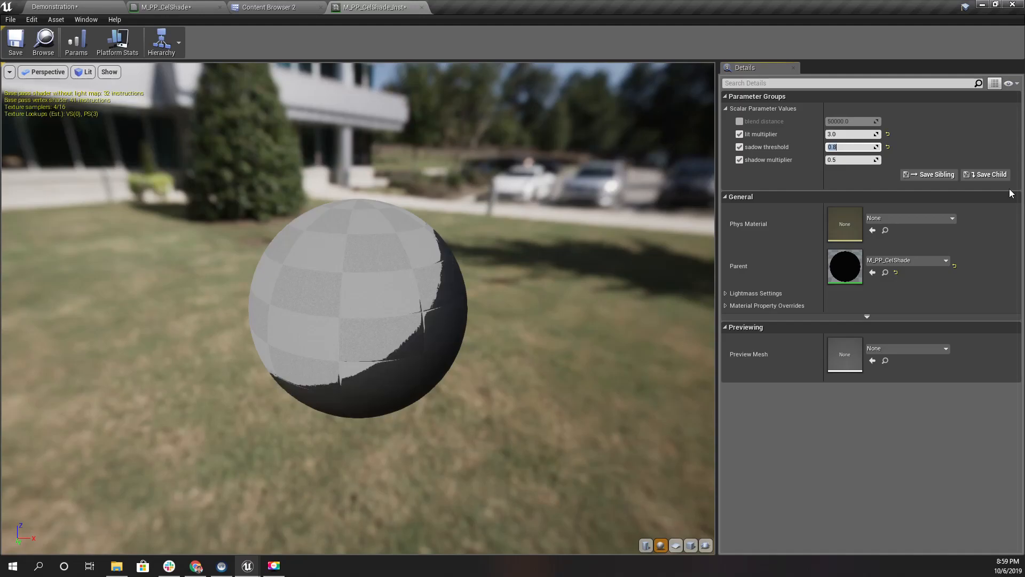
{"action": "left_click", "coordinate": [115, 6]}
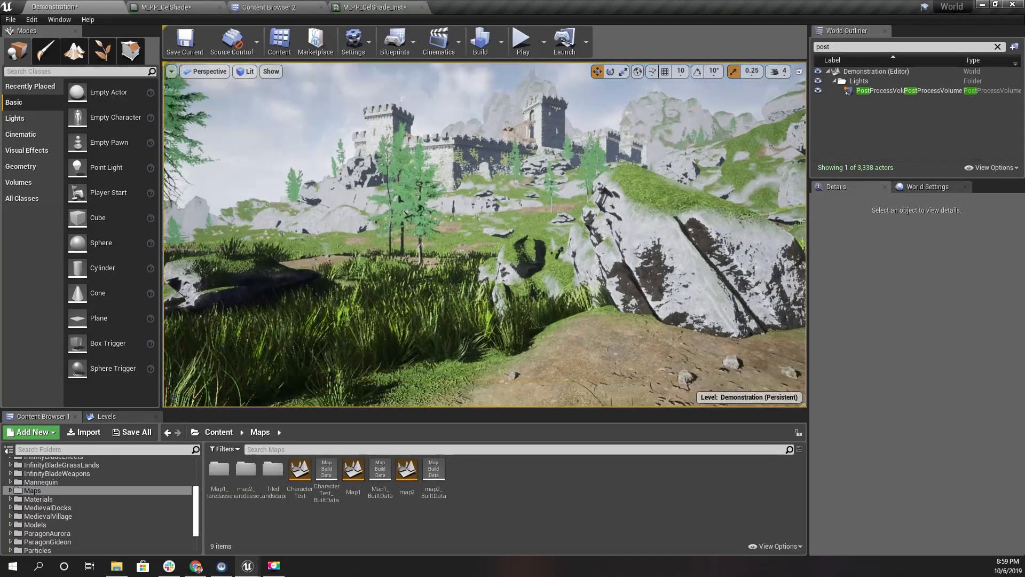
Step: Play-test the level full screen, running the character past the large rock toward the castle to judge the shading
{"action": "key", "text": "F11"}
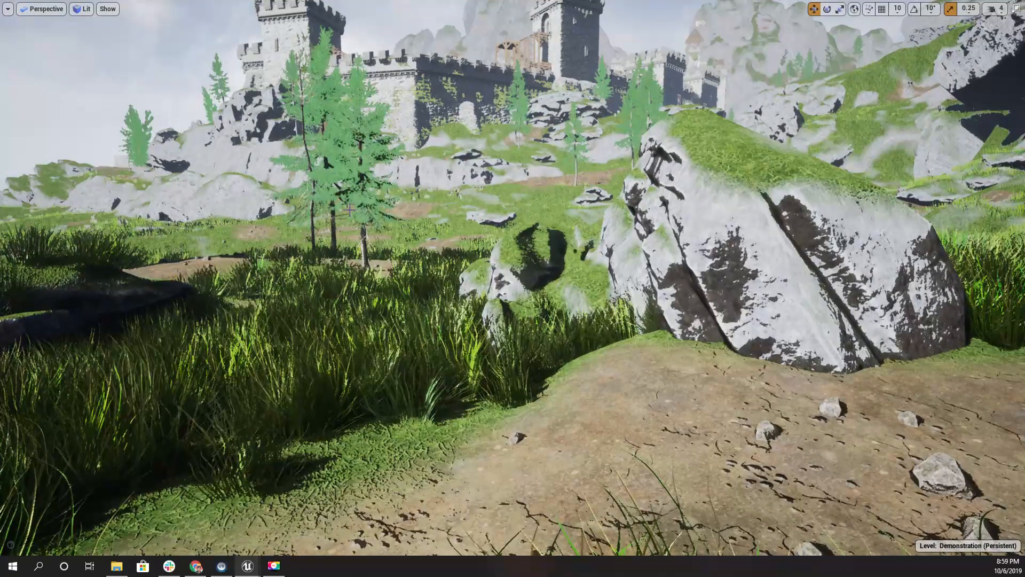
{"action": "key", "text": "alt+p"}
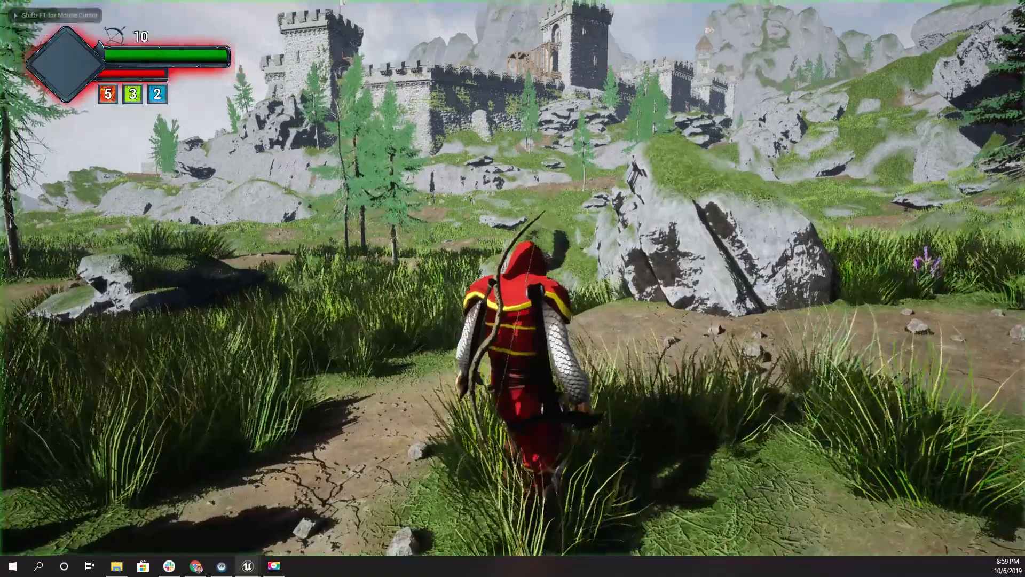
{"action": "key", "text": "w"}
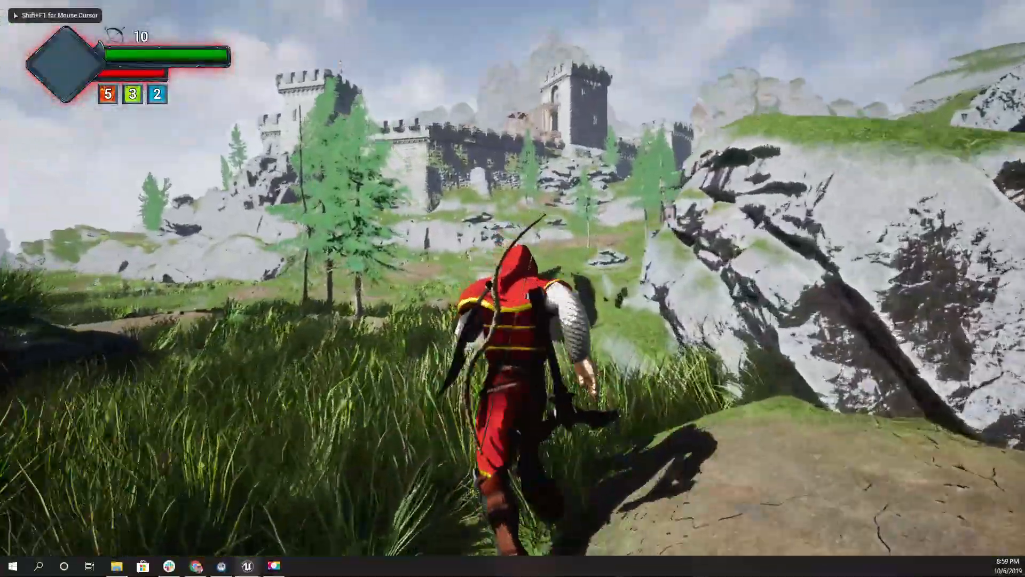
{"action": "key", "text": "w"}
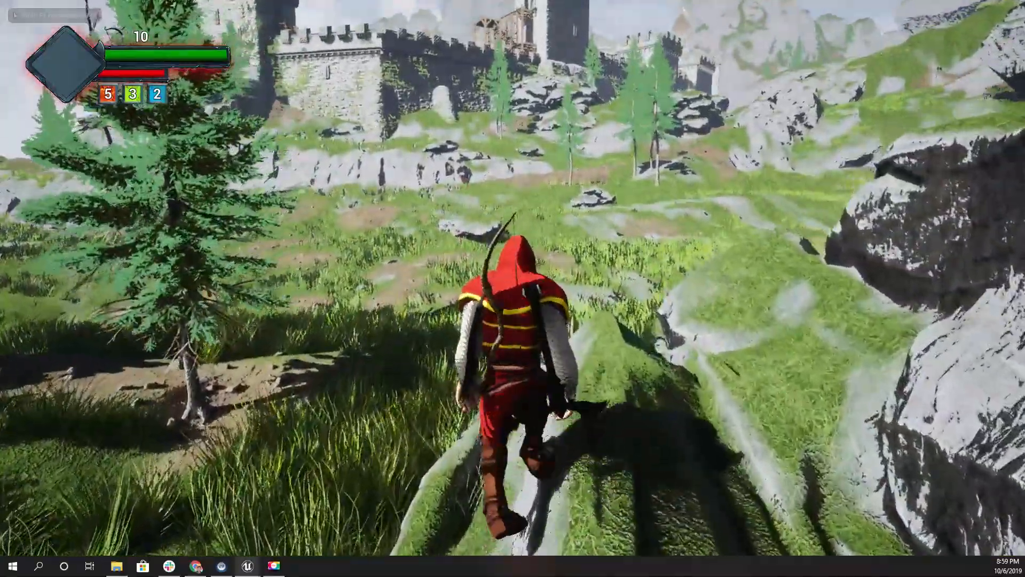
{"action": "key", "text": "w"}
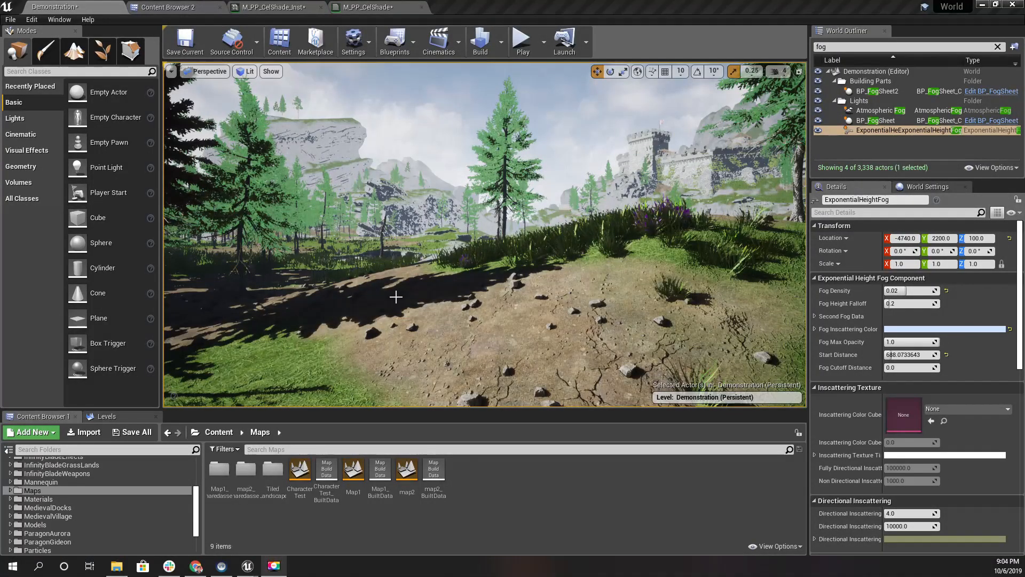
Step: Set the cel shade instance's shadow multiplier to 0.7 and look around the forest in the level
{"action": "left_click", "coordinate": [371, 5]}
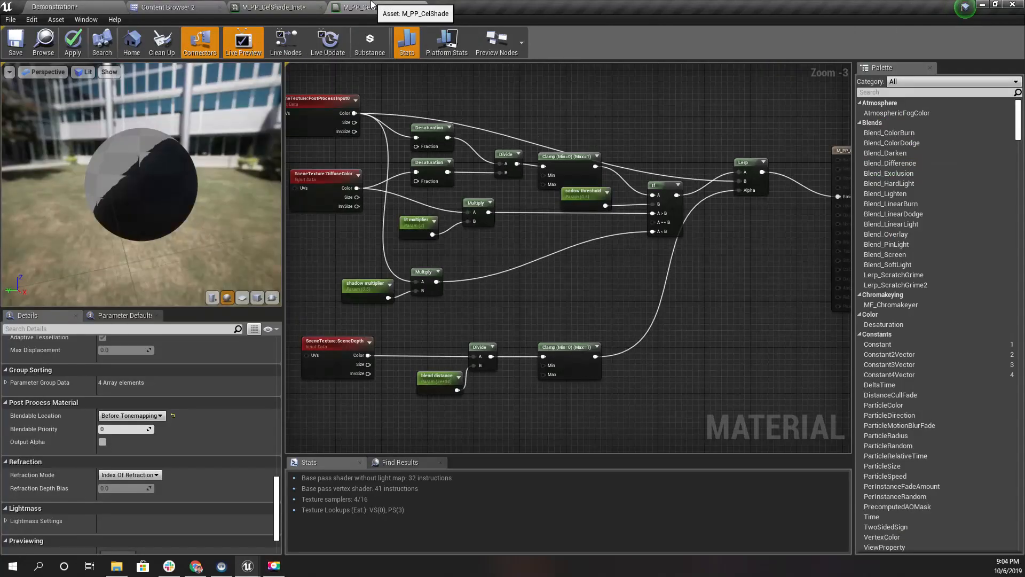
{"action": "left_click", "coordinate": [273, 7]}
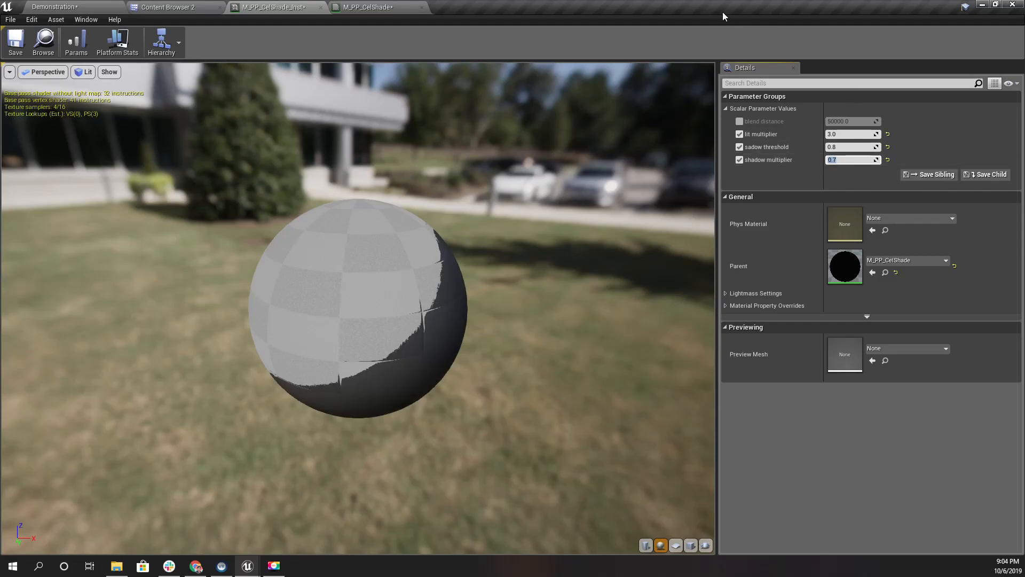
{"action": "left_click", "coordinate": [58, 7]}
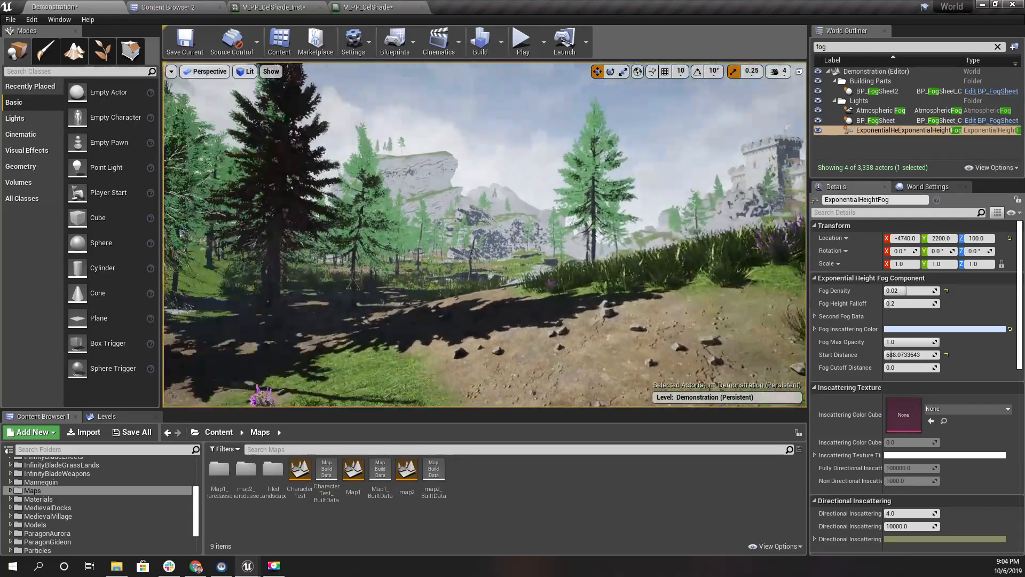
{"action": "right_click_drag", "start_coordinate": [584, 289], "coordinate": [602, 290]}
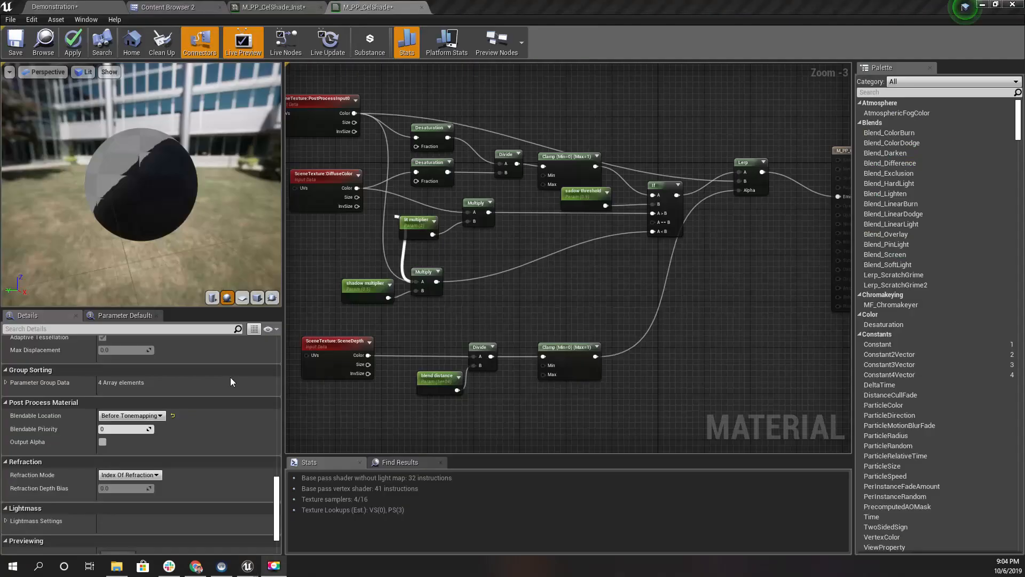
Step: Rewire input A of the shadow multiplier's Multiply node from PostProcessInput0 to the DiffuseColor scene texture, and apply the material
{"action": "right_click_drag", "start_coordinate": [319, 247], "coordinate": [345, 275]}
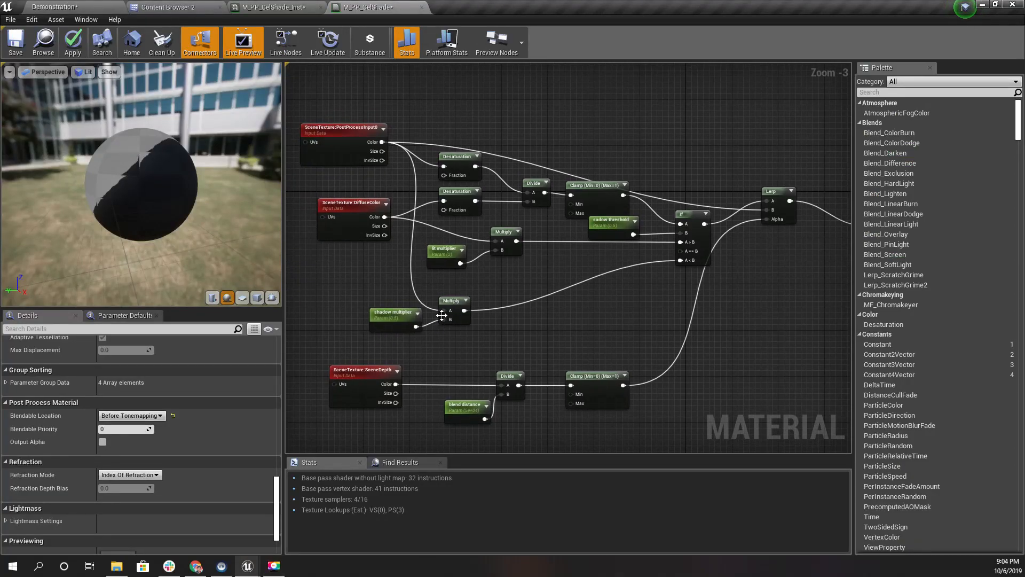
{"action": "left_click_drag", "start_coordinate": [445, 311], "coordinate": [384, 218]}
{"action": "left_click", "coordinate": [72, 42]}
Step: Play-test the level full screen, running the character through the grass toward the castle to examine the diffuse-based shadows, and return to the editor
{"action": "left_click", "coordinate": [82, 7]}
{"action": "right_click_drag", "start_coordinate": [427, 213], "coordinate": [489, 206]}
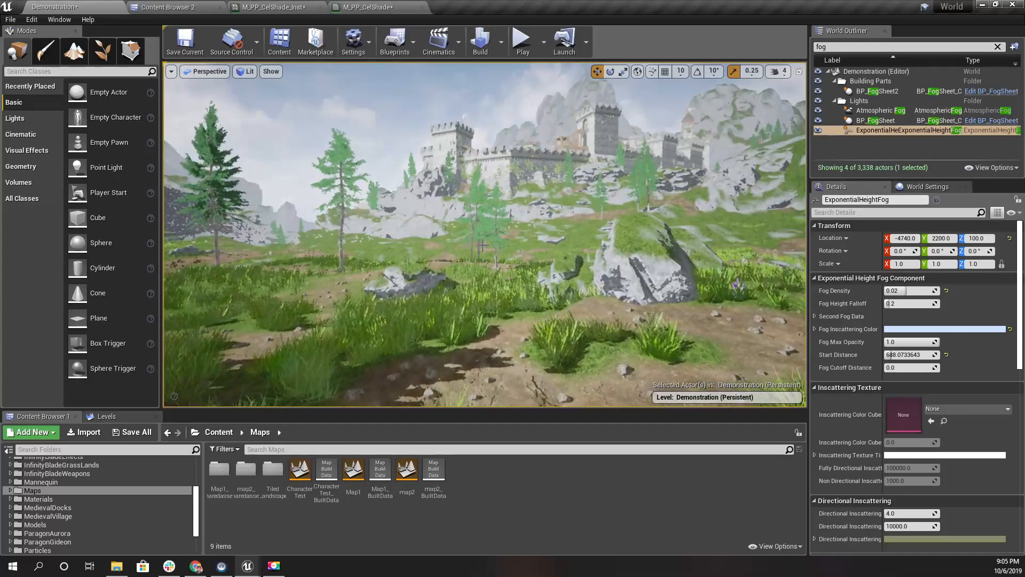
{"action": "key", "text": "F11"}
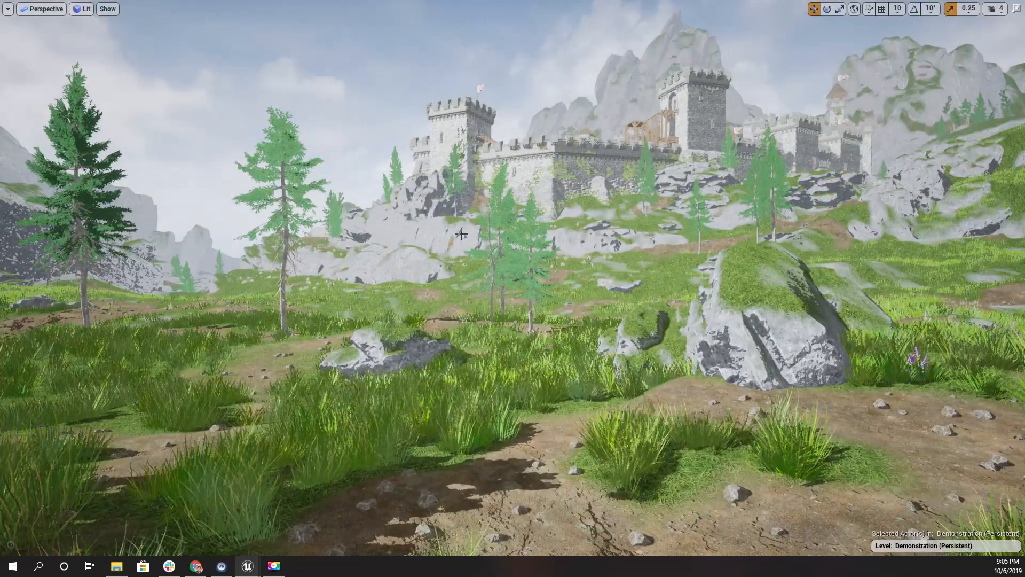
{"action": "key", "text": "alt+p"}
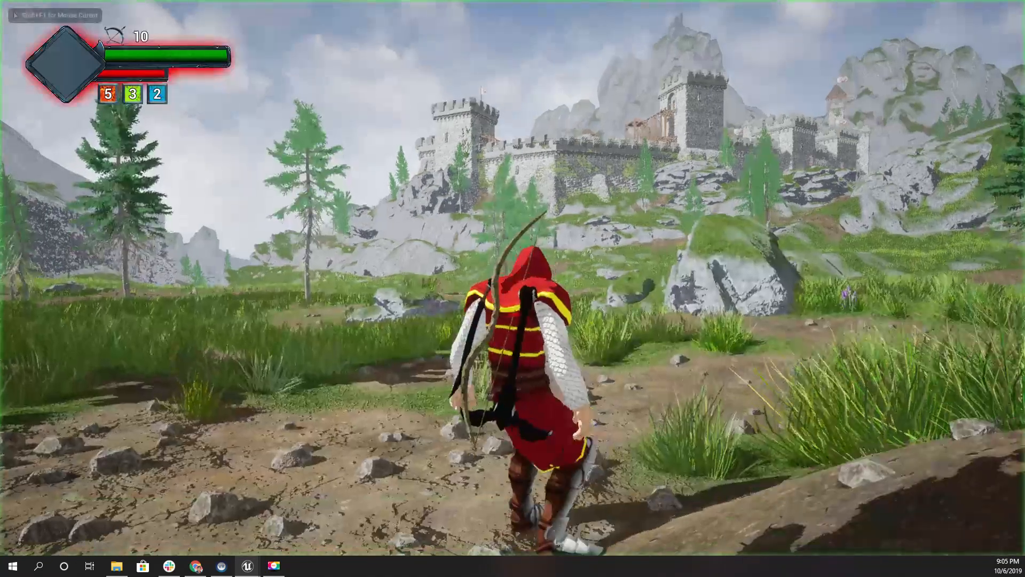
{"action": "key", "text": "w"}
{"action": "key", "text": "a"}
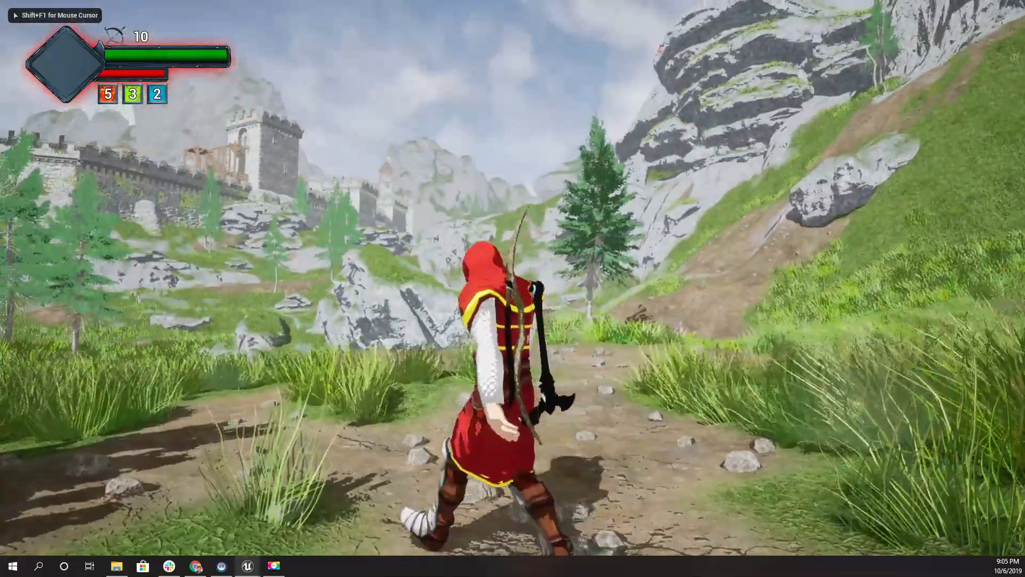
{"action": "key", "text": "w"}
{"action": "key", "text": "w"}
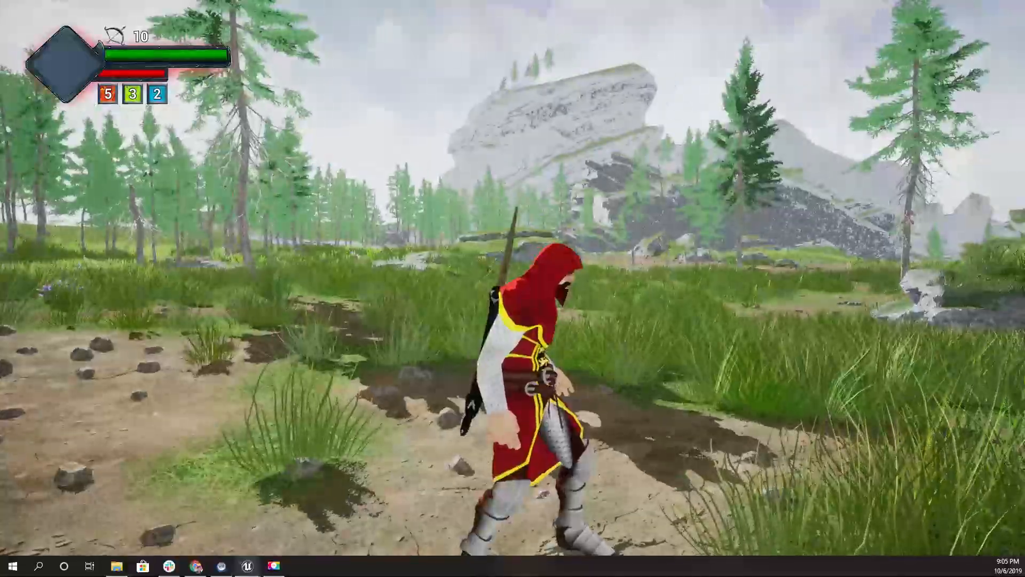
{"action": "key", "text": "w"}
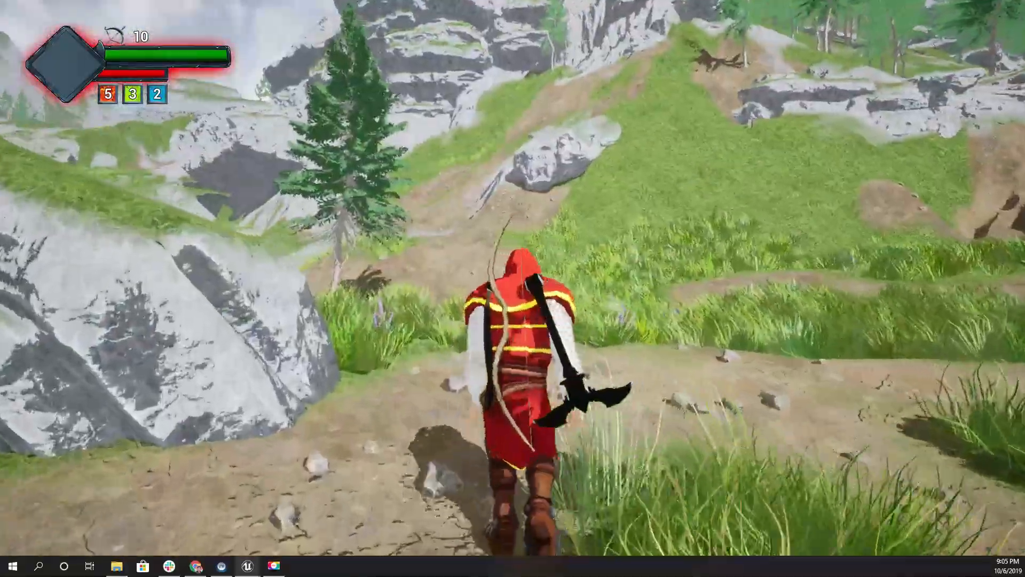
{"action": "key", "text": "w"}
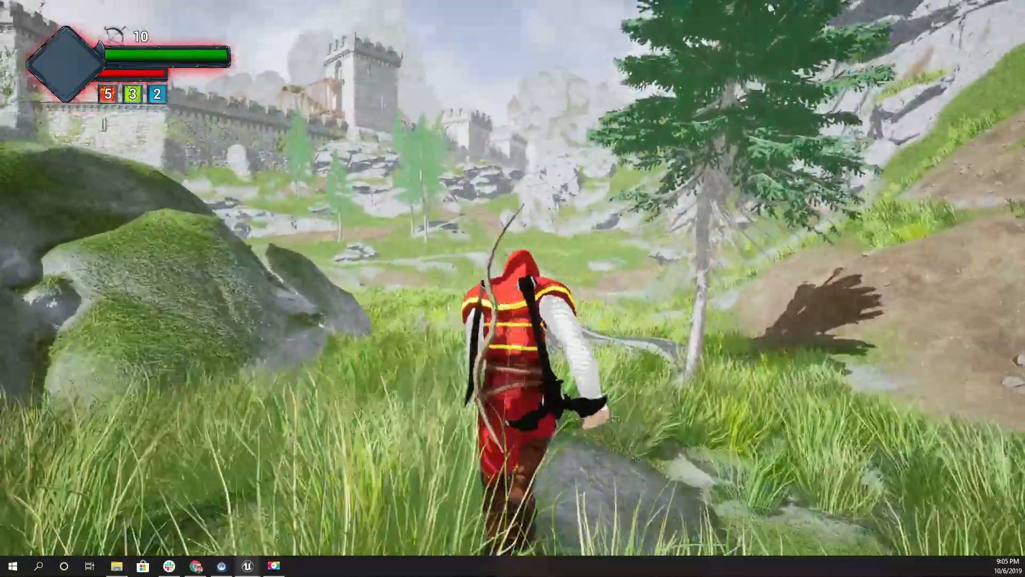
{"action": "key", "text": "w"}
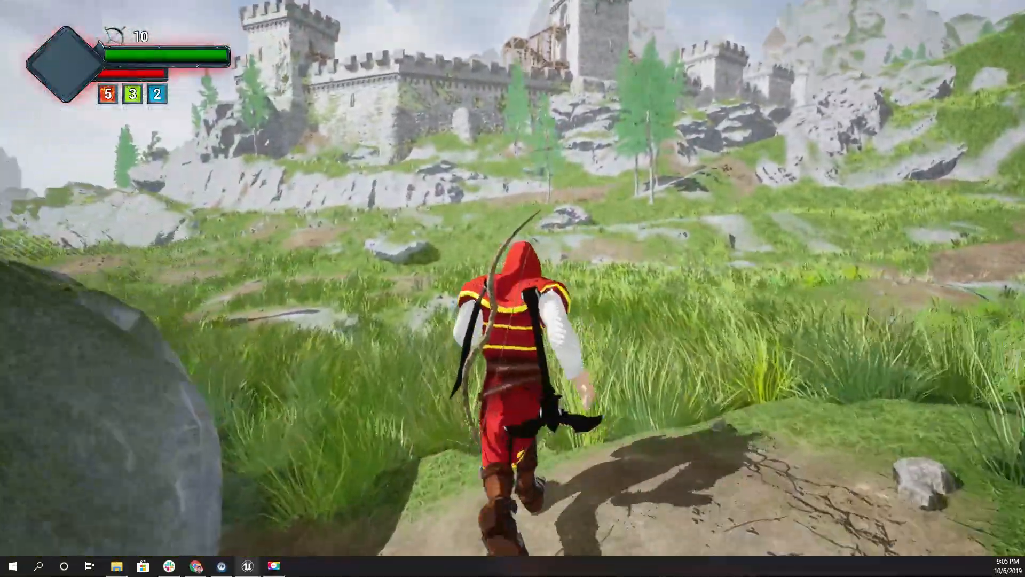
{"action": "key", "text": "w"}
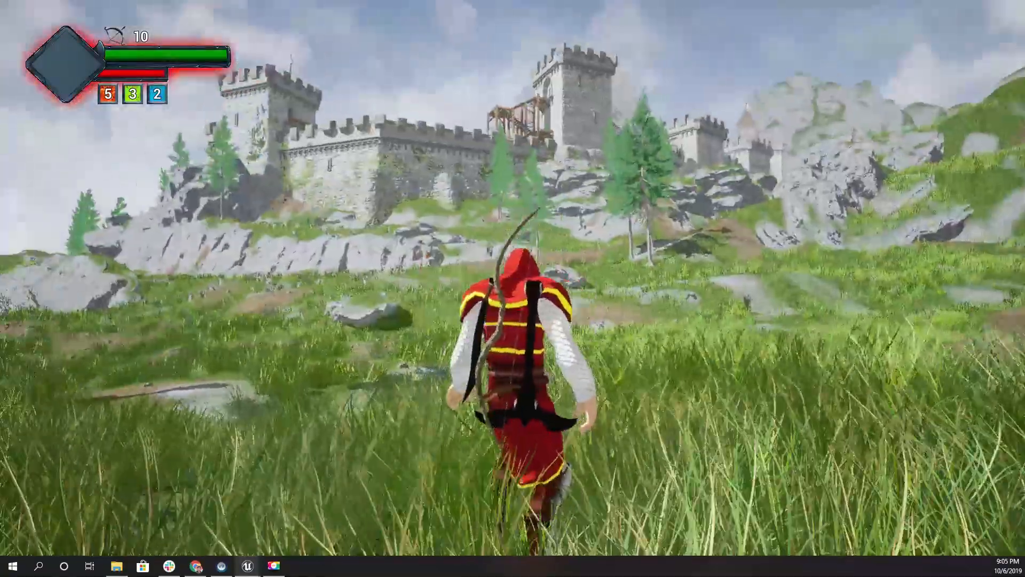
{"action": "key", "text": "w"}
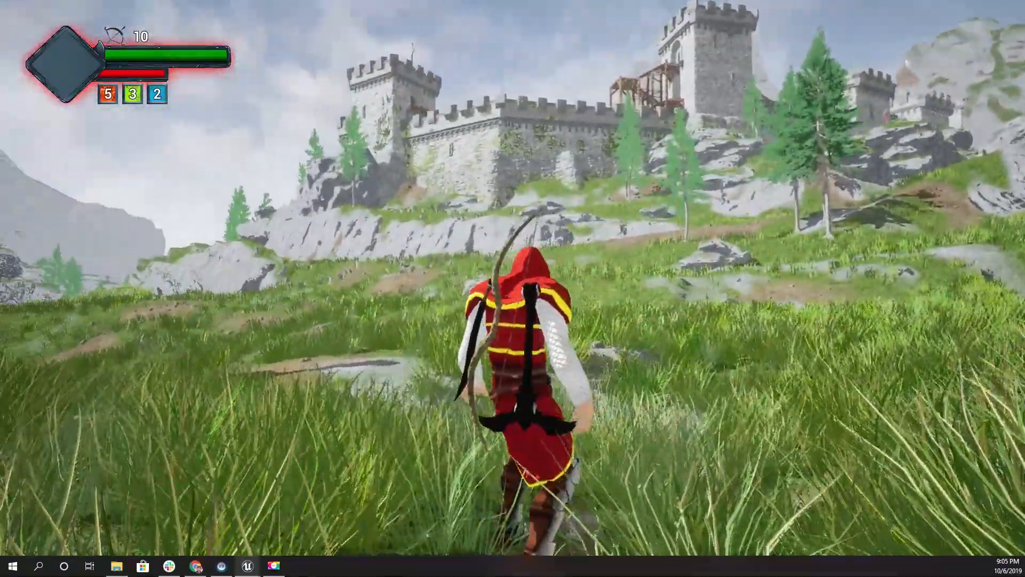
{"action": "key", "text": "w"}
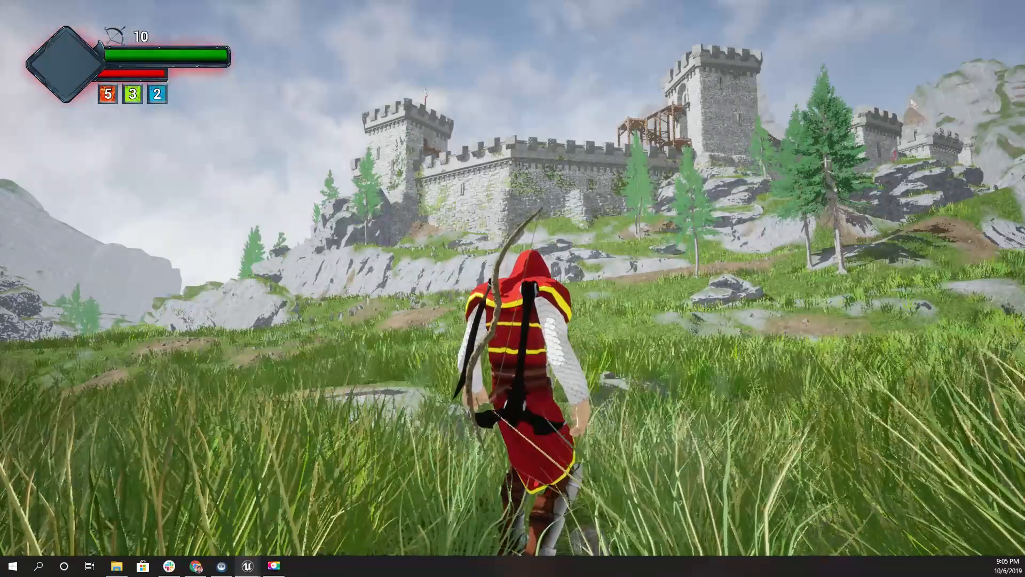
{"action": "key", "text": "w"}
{"action": "key", "text": "Escape"}
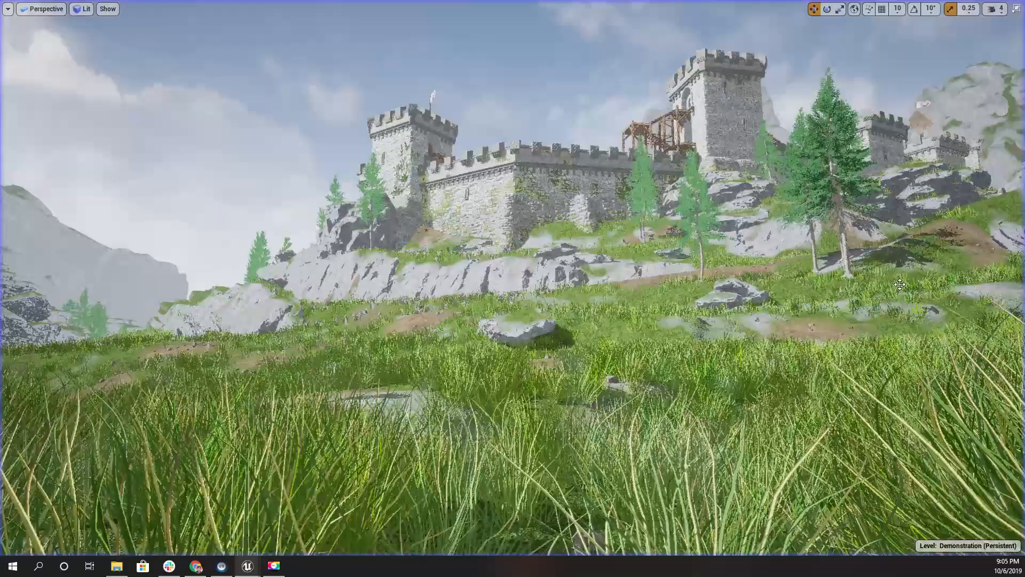
{"action": "key", "text": "F11"}
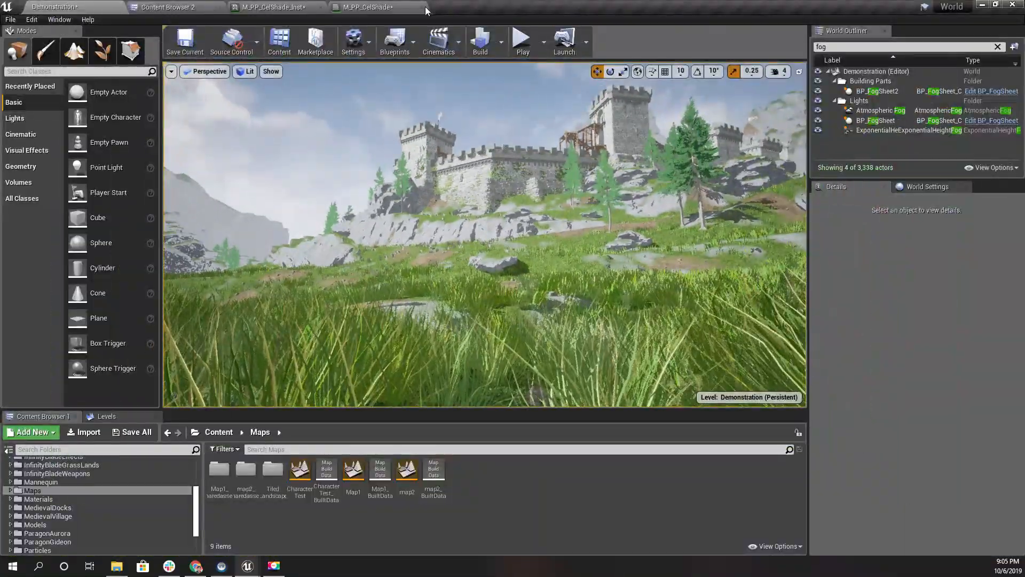
Step: Set the cel shade instance's shadow multiplier to 0.5 and view the castle in the level
{"action": "left_click", "coordinate": [368, 7]}
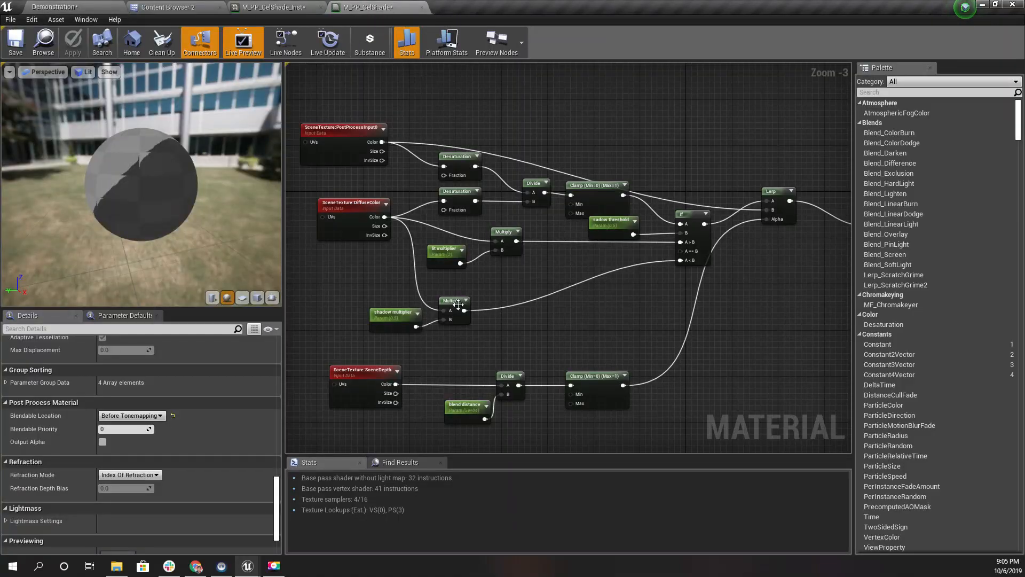
{"action": "left_click", "coordinate": [319, 5]}
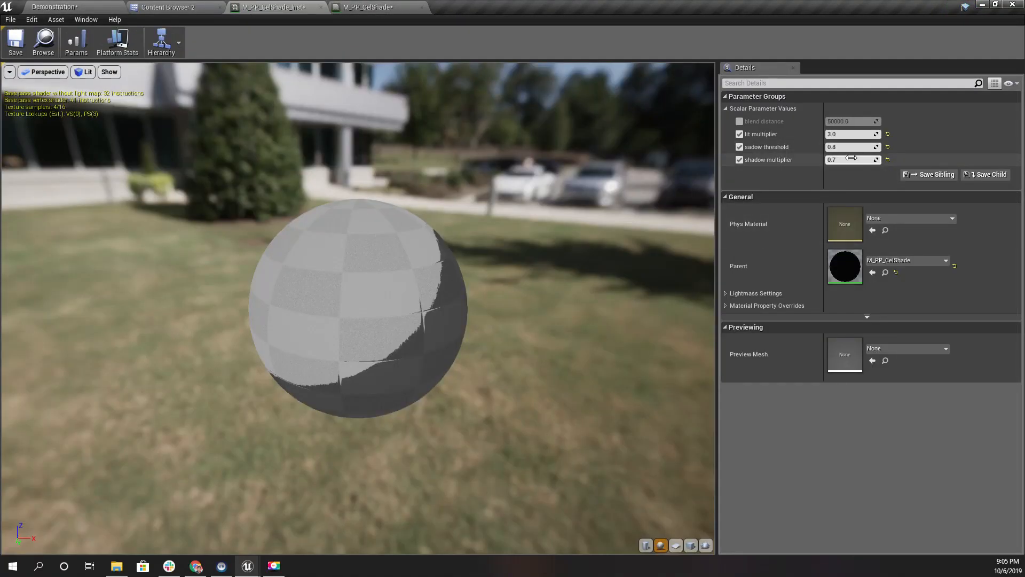
{"action": "key", "text": "Return"}
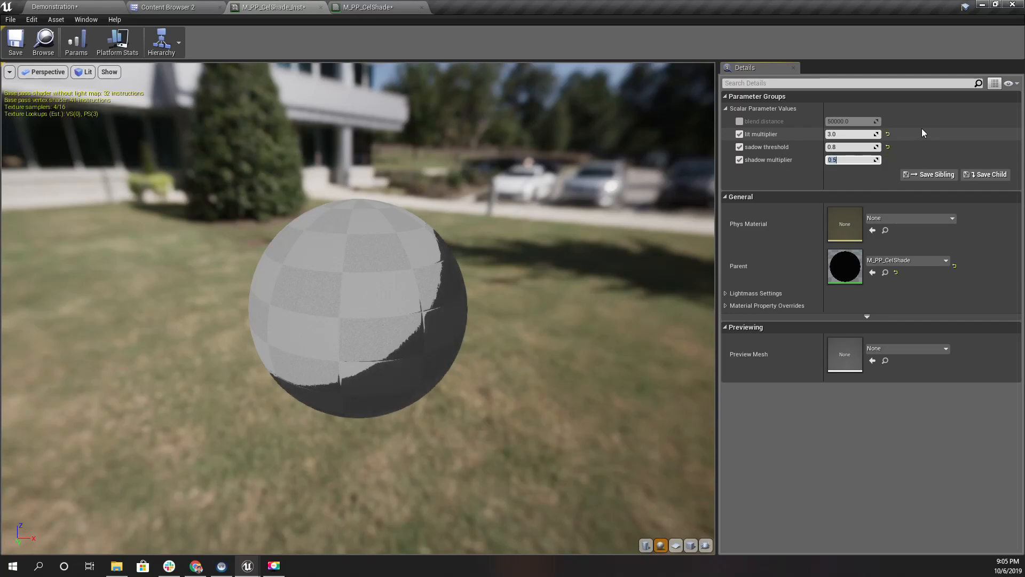
{"action": "left_click", "coordinate": [53, 6]}
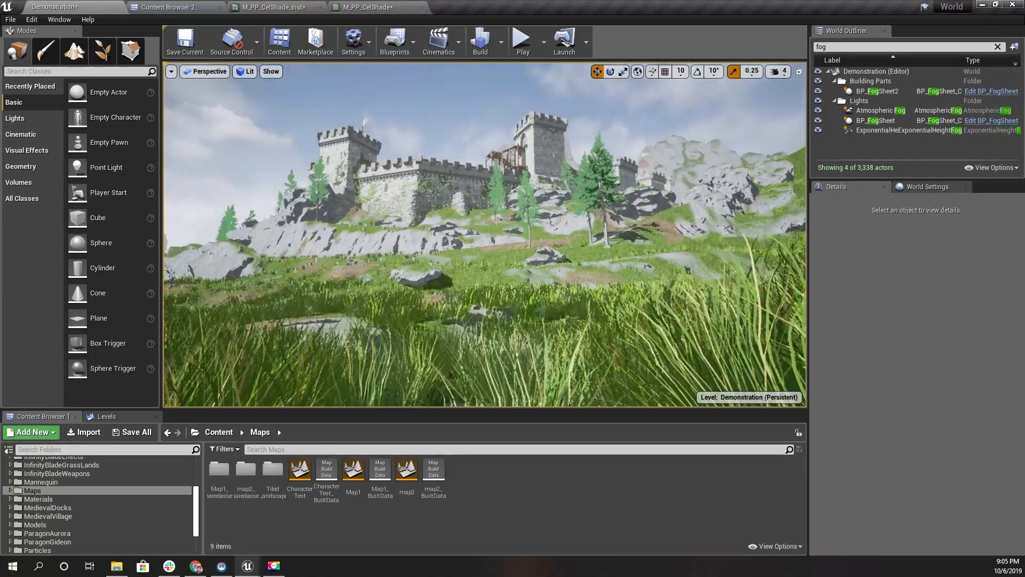
Step: Set the cel shade instance's shadow multiplier to 0.2 and check the castle and rocks in the level
{"action": "left_click", "coordinate": [368, 7]}
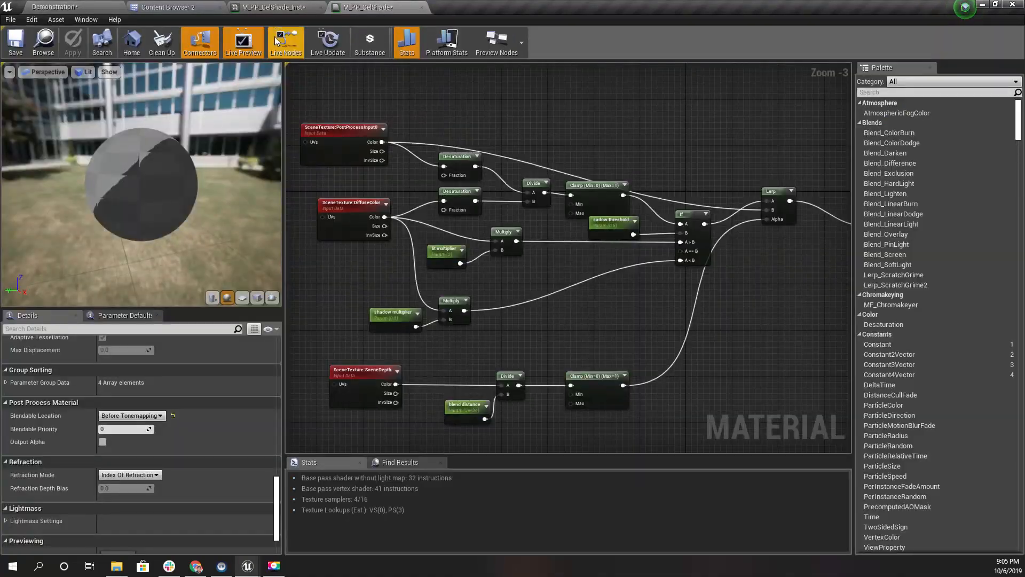
{"action": "left_click", "coordinate": [272, 6]}
{"action": "left_click", "coordinate": [846, 160]}
{"action": "key", "text": "Return"}
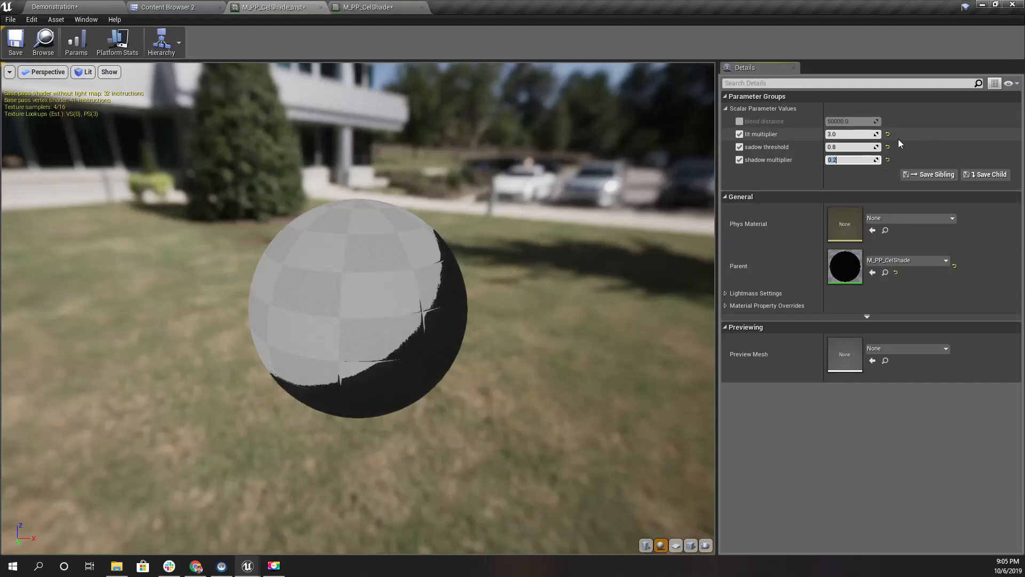
{"action": "left_click", "coordinate": [54, 6]}
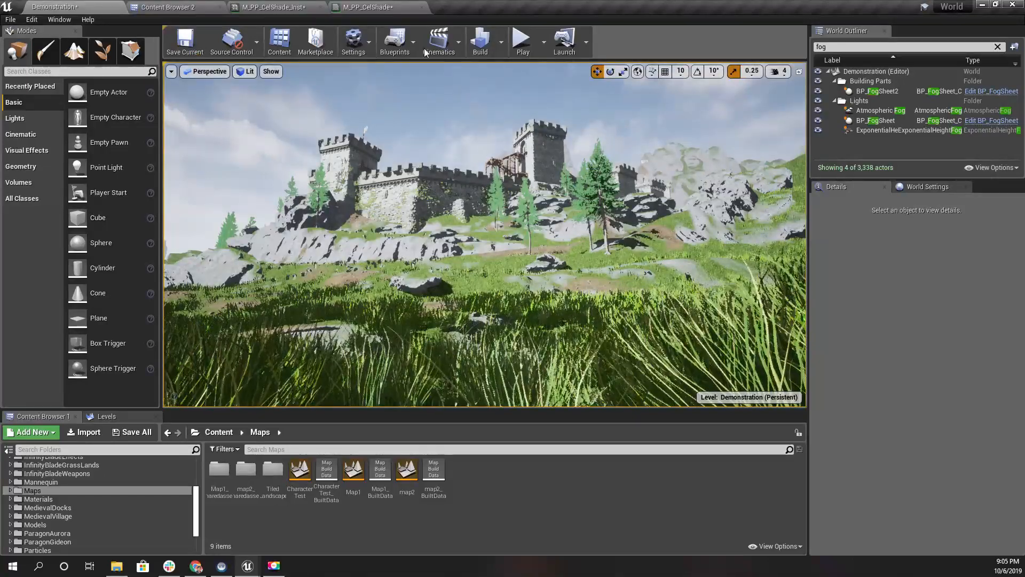
Step: Set the cel shade instance's shadow multiplier to 0.4 and view the castle in the level
{"action": "right_click_drag", "start_coordinate": [459, 214], "coordinate": [448, 209]}
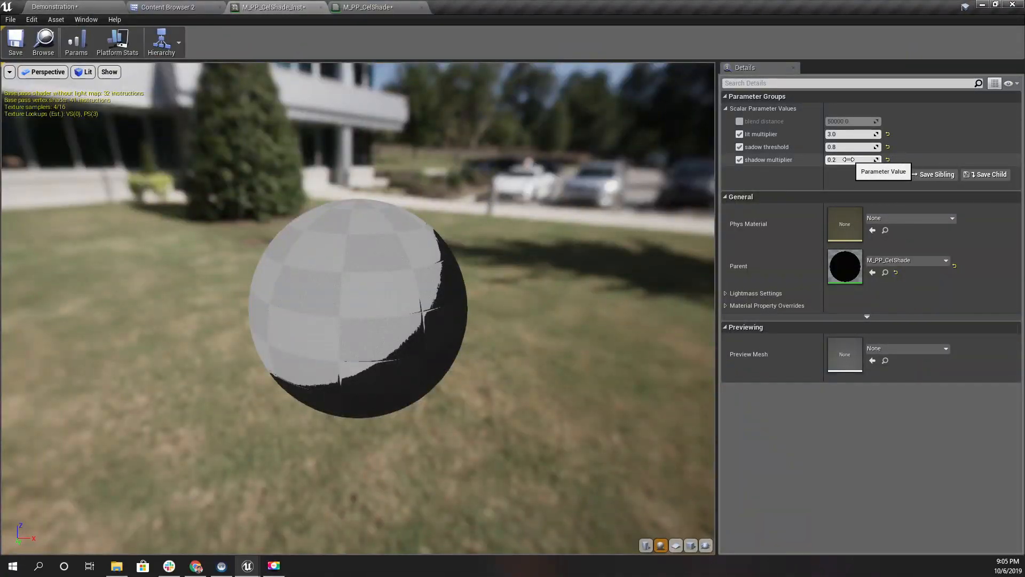
{"action": "left_click", "coordinate": [849, 159]}
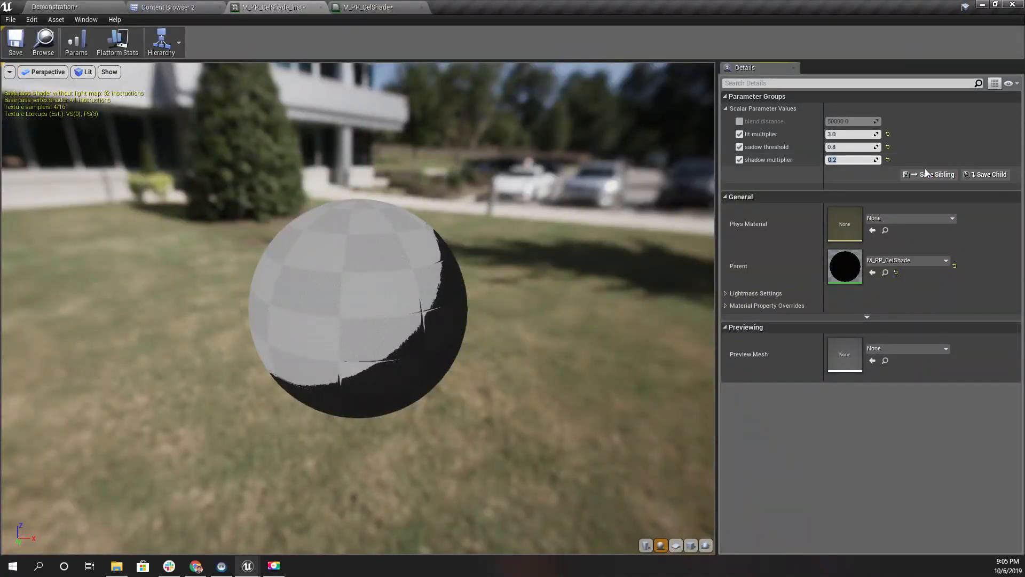
{"action": "type", "text": "0.4"}
{"action": "key", "text": "Return"}
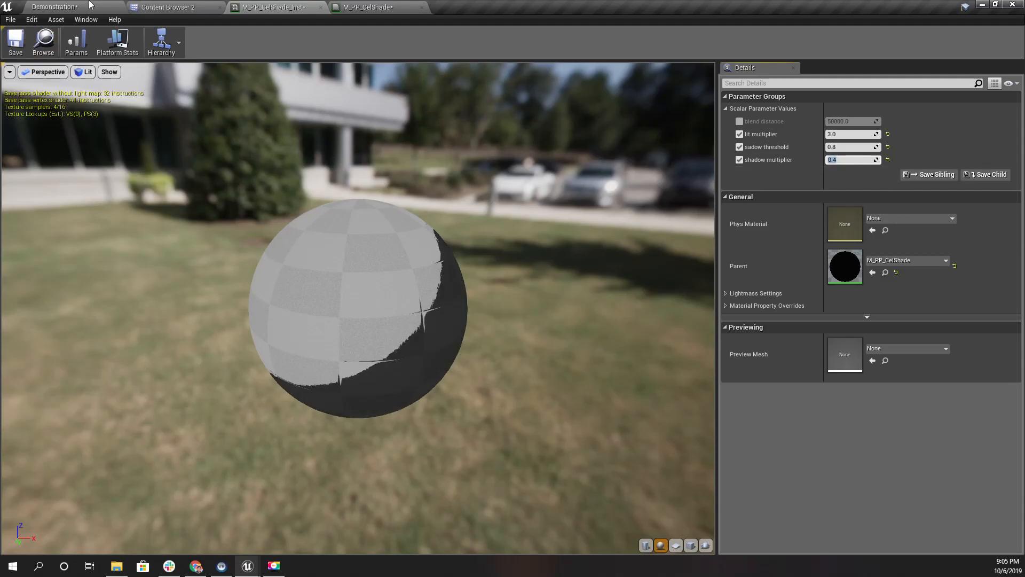
{"action": "left_click", "coordinate": [89, 5]}
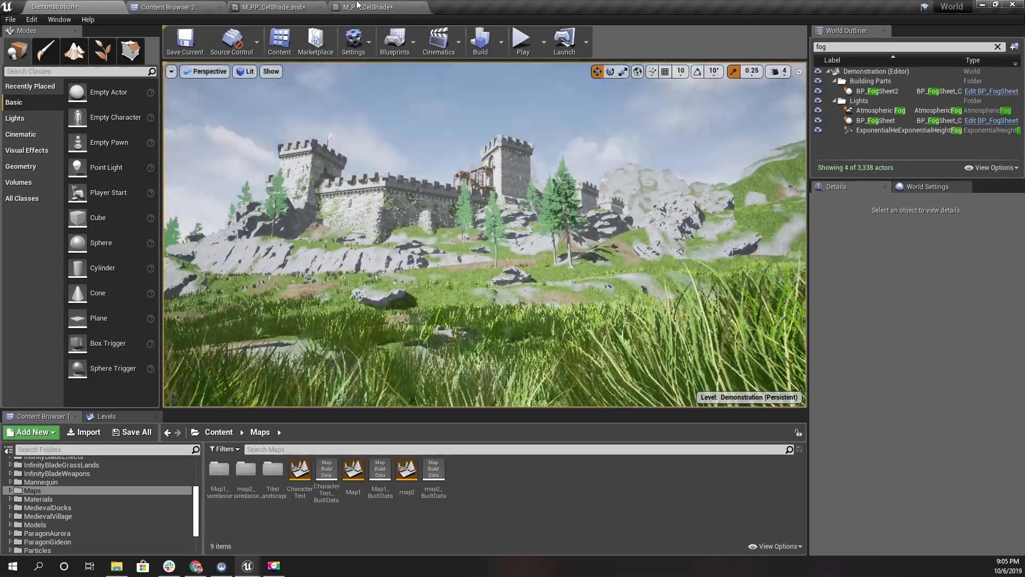
Step: Set the cel shade instance's lit multiplier to 1 and view the result in the level
{"action": "left_click", "coordinate": [358, 6]}
{"action": "left_click", "coordinate": [318, 4]}
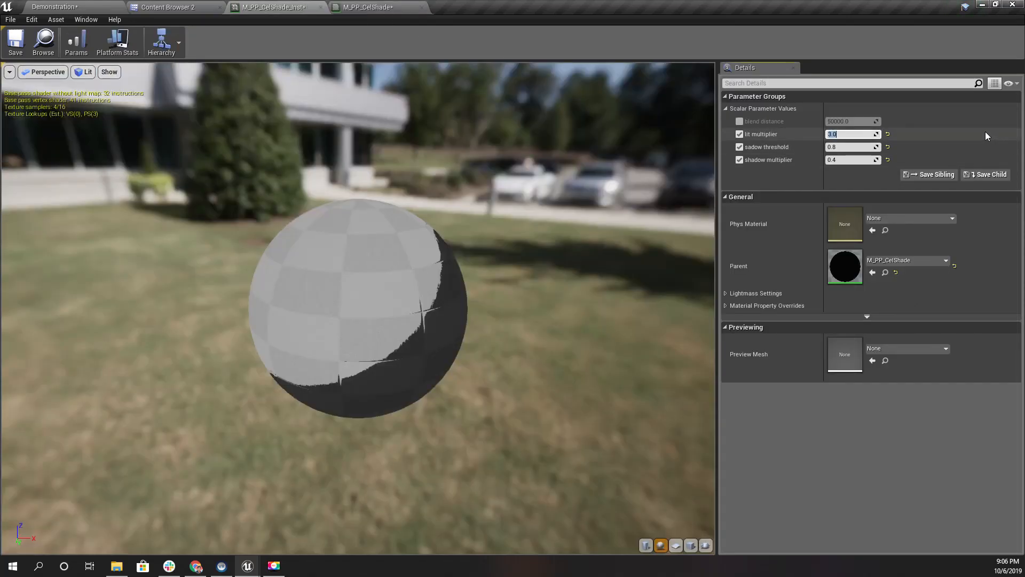
{"action": "type", "text": "1"}
{"action": "key", "text": "Return"}
{"action": "left_click", "coordinate": [85, 5]}
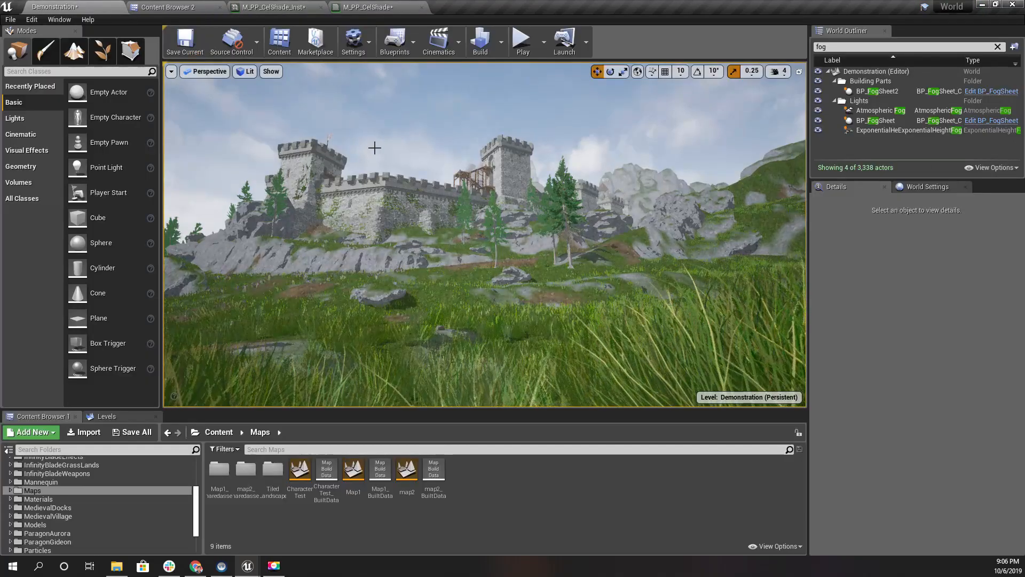
Step: Set the cel shade instance's lit multiplier to 4 and check the castle and rocks in the level
{"action": "left_click", "coordinate": [387, 6]}
{"action": "left_click", "coordinate": [273, 7]}
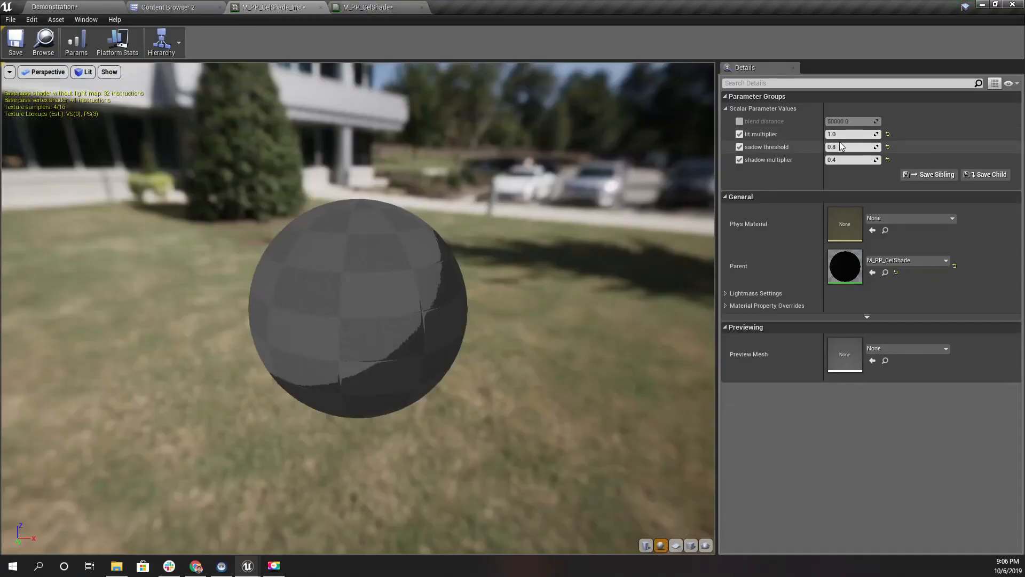
{"action": "type", "text": "4"}
{"action": "key", "text": "Return"}
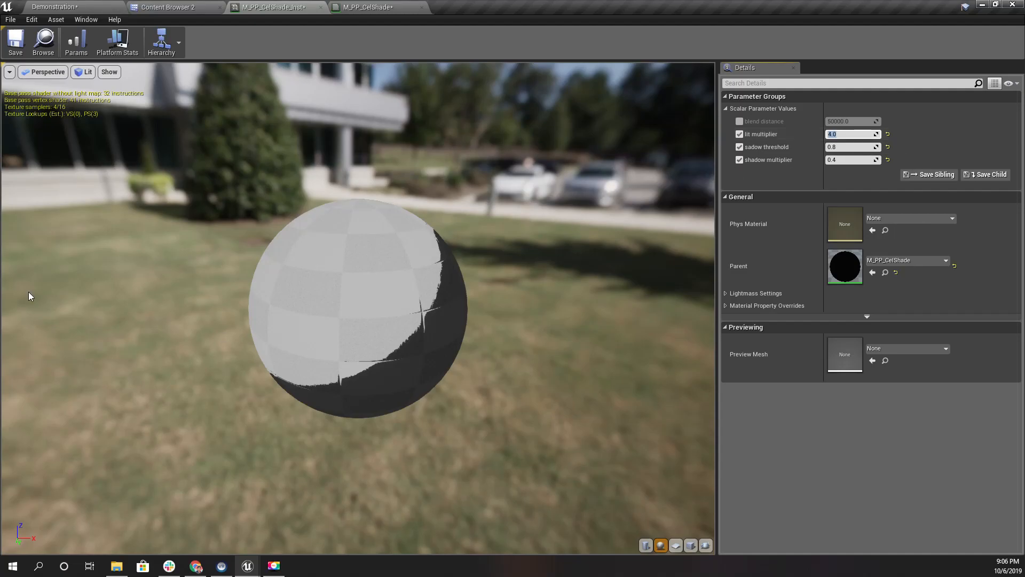
{"action": "left_click", "coordinate": [56, 6]}
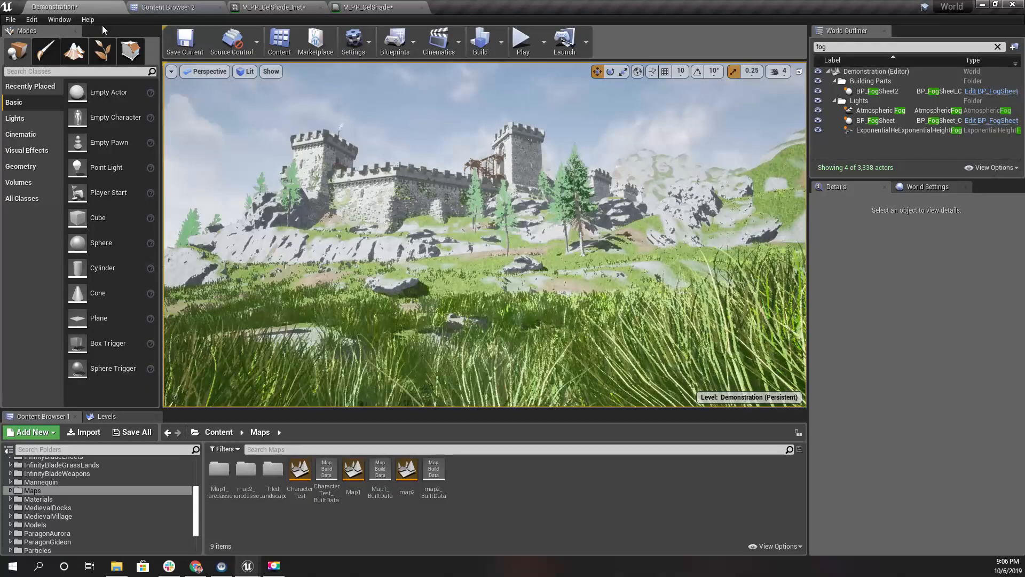
{"action": "mouse_move", "coordinate": [546, 291]}
{"action": "right_mouse_down"}
{"action": "mouse_move", "coordinate": [535, 282]}
{"action": "mouse_move", "coordinate": [546, 290]}
{"action": "right_mouse_up"}
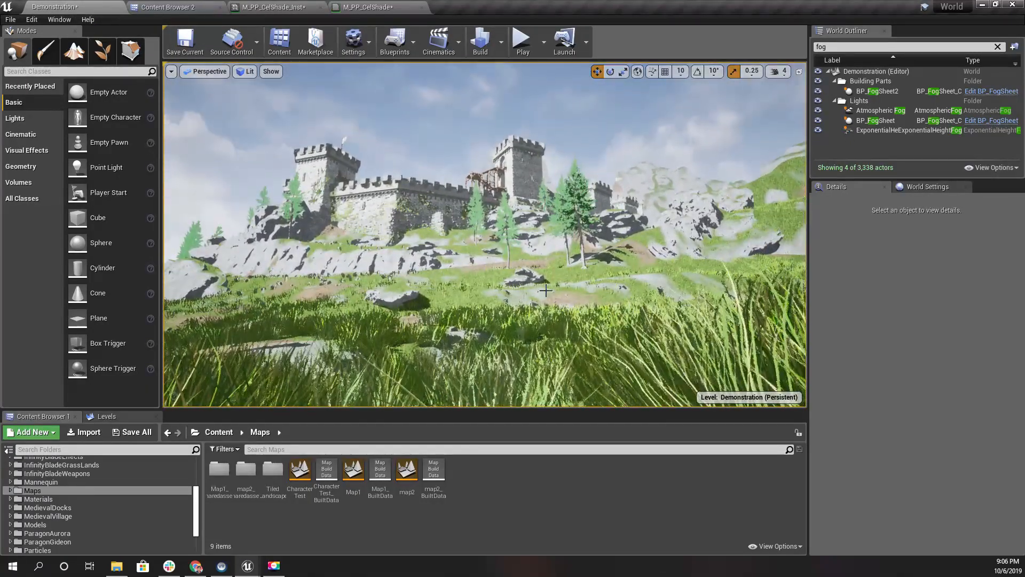
Step: Open the instance's lit multiplier value, and look around the level's trees, rocks and castle in full screen to examine the shading
{"action": "left_click", "coordinate": [266, 9]}
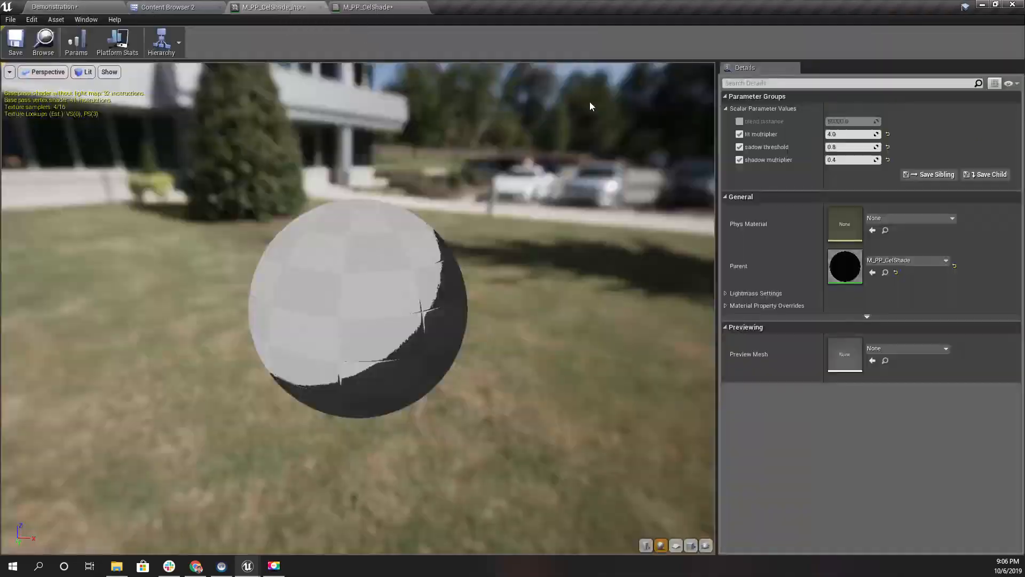
{"action": "left_click", "coordinate": [848, 134]}
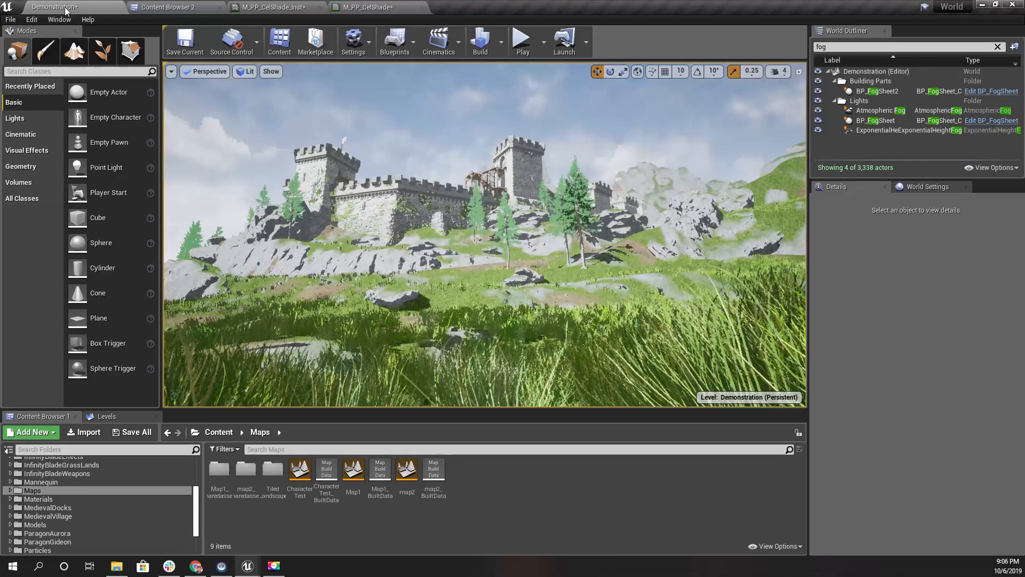
{"action": "left_click", "coordinate": [58, 7]}
{"action": "right_click_drag", "start_coordinate": [468, 269], "coordinate": [387, 238]}
{"action": "key", "text": "F11"}
{"action": "key", "text": "d"}
{"action": "key", "text": "F11"}
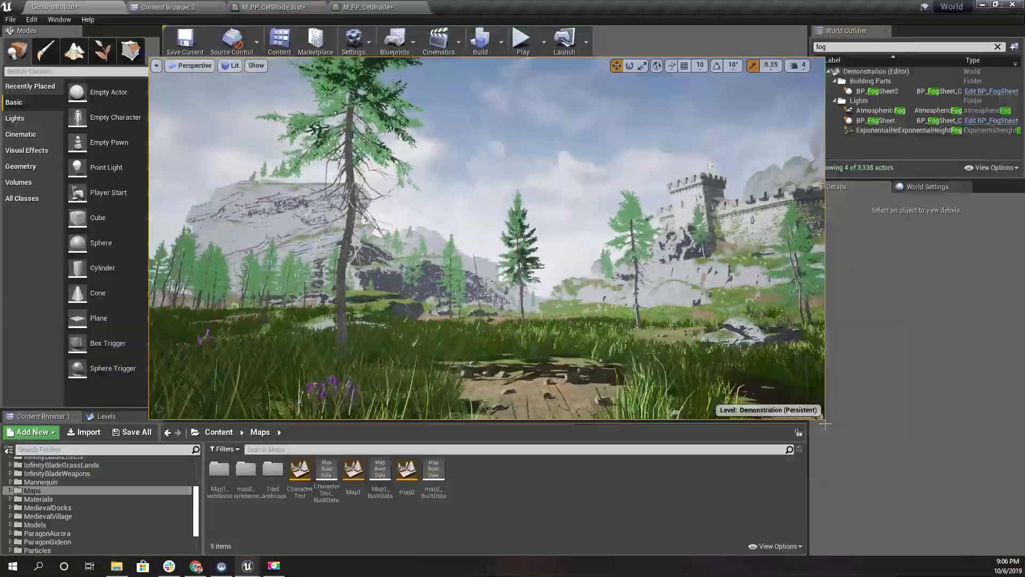
Step: Try a fog density of 5 on the ExponentialHeightFog actor, inspect the castle area through the fog, and undo the change
{"action": "left_click", "coordinate": [890, 129]}
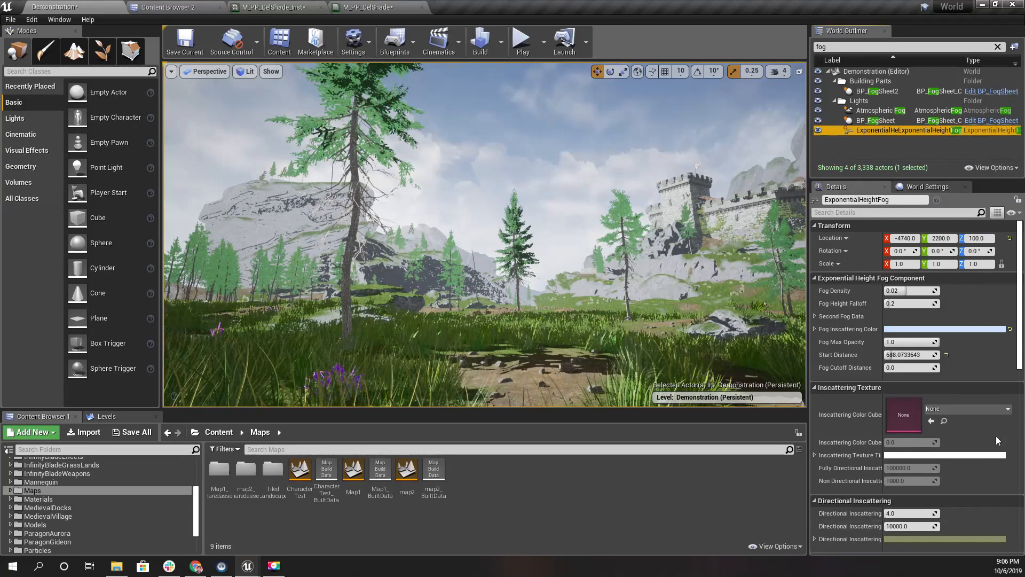
{"action": "left_click", "coordinate": [907, 290]}
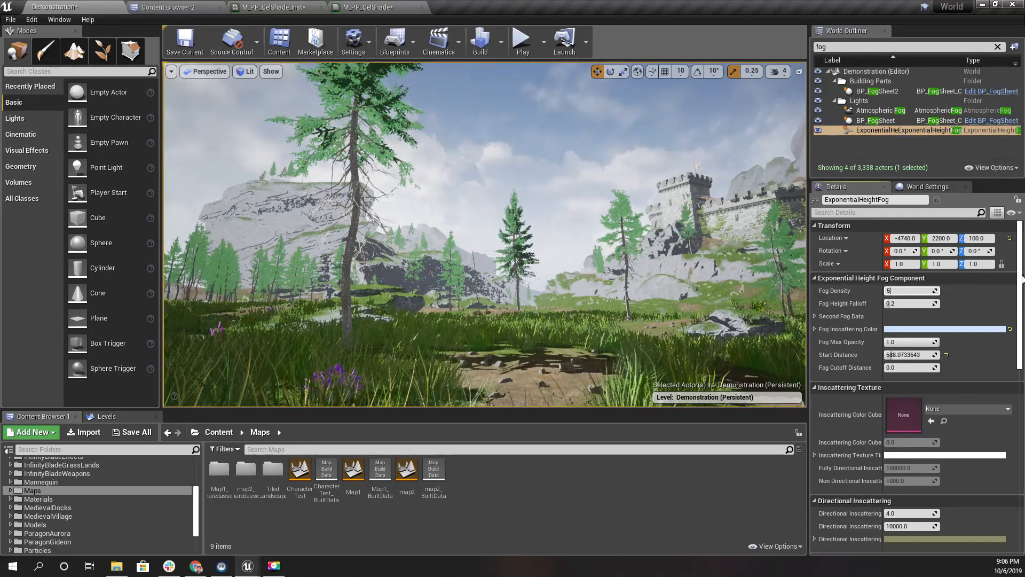
{"action": "key", "text": "Return"}
{"action": "right_click_drag", "start_coordinate": [574, 265], "coordinate": [524, 295]}
{"action": "key", "text": "w"}
{"action": "key", "text": "a"}
{"action": "key", "text": "q"}
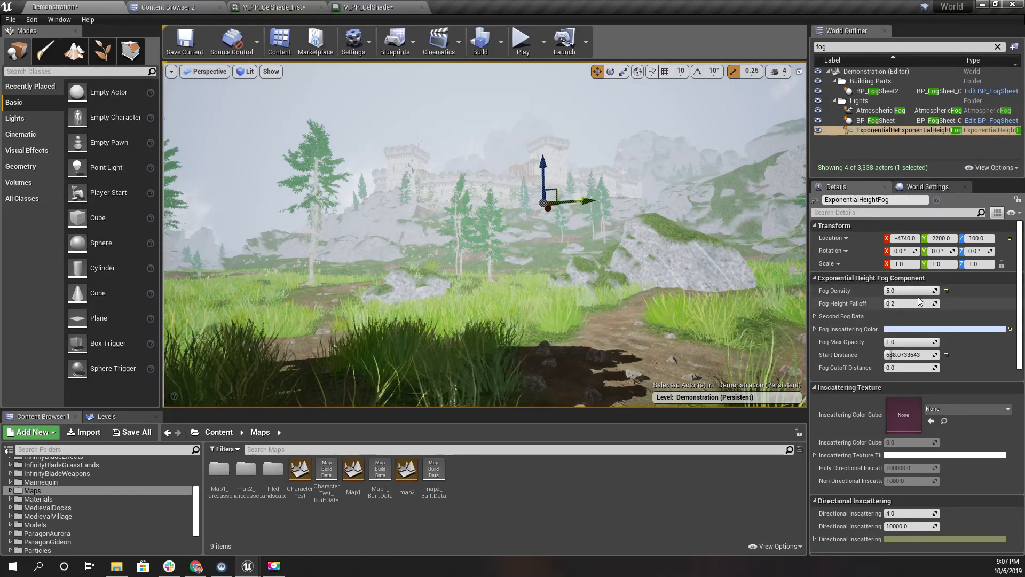
{"action": "key", "text": "ctrl+z"}
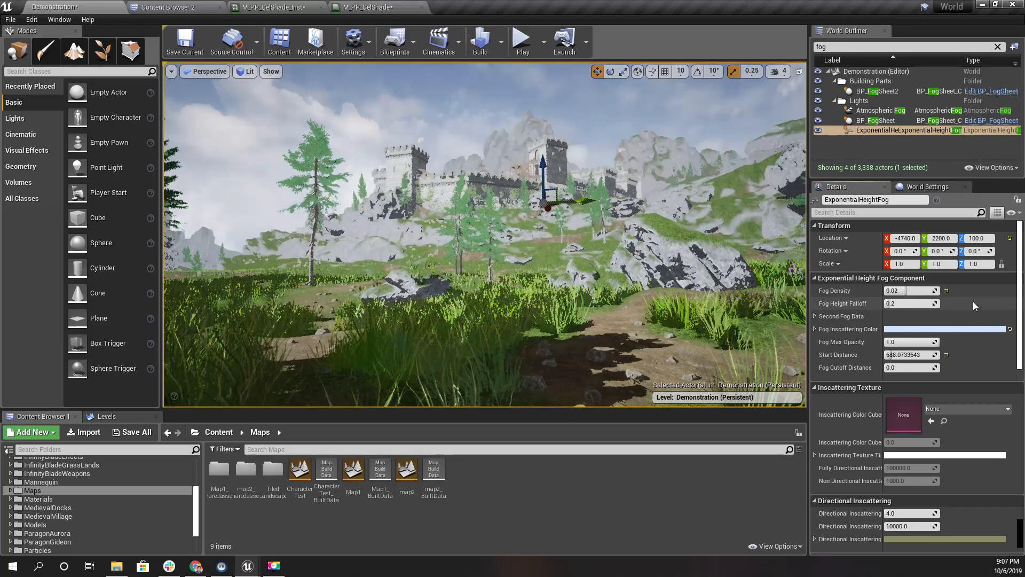
{"action": "mouse_move", "coordinate": [596, 272]}
{"action": "right_mouse_down"}
{"action": "mouse_move", "coordinate": [586, 279]}
{"action": "mouse_move", "coordinate": [613, 266]}
{"action": "right_mouse_up"}
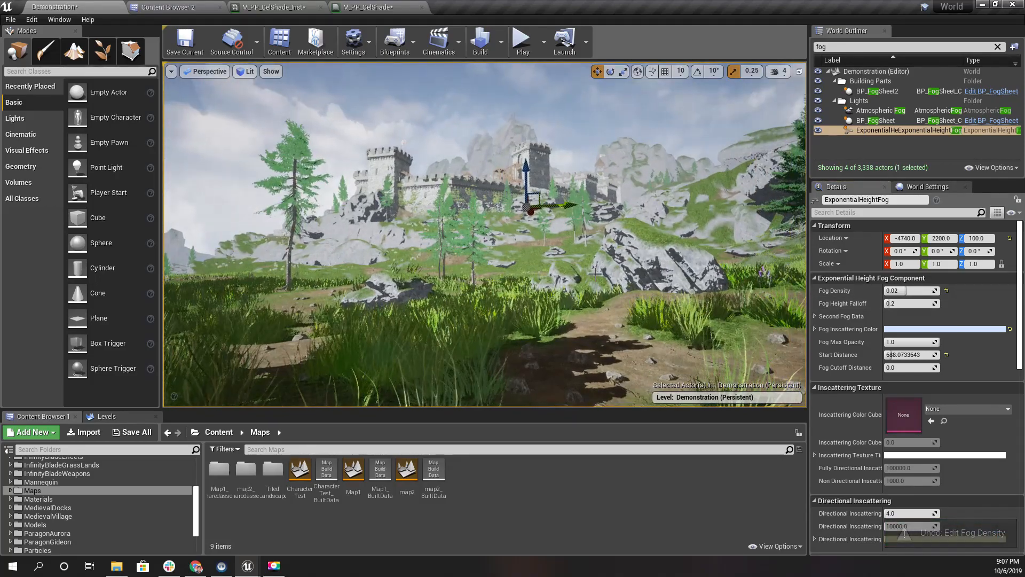
Step: Try a start distance of 100 and a density multiplier of 5 on the Atmospheric Fog actor, and undo both changes
{"action": "left_click", "coordinate": [880, 111]}
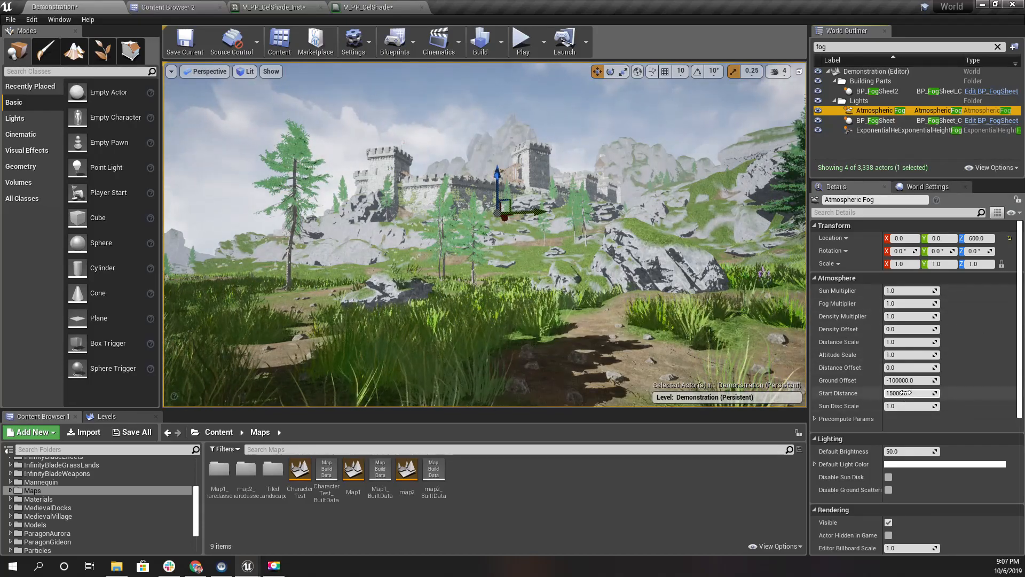
{"action": "type", "text": "100"}
{"action": "key", "text": "Return"}
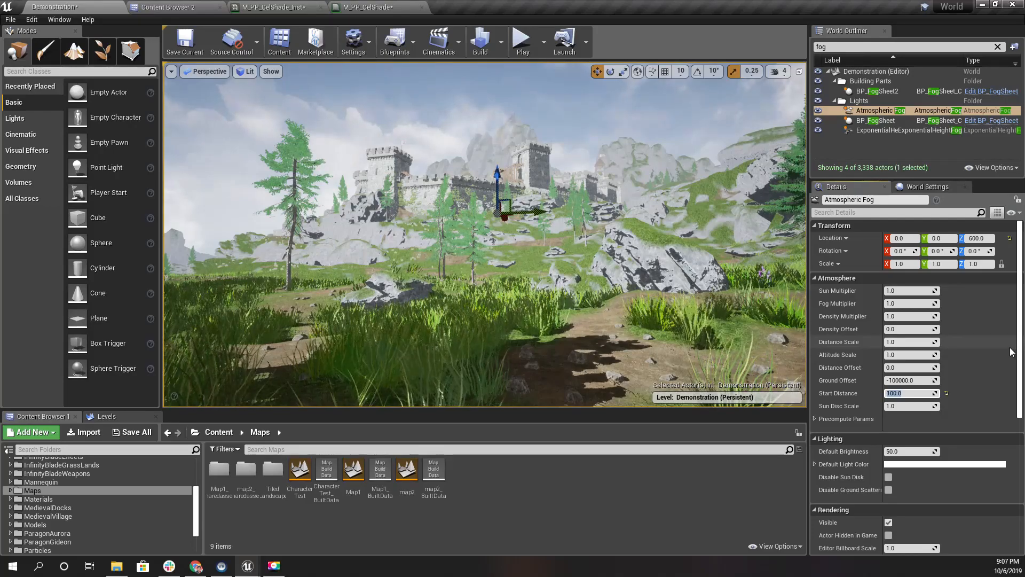
{"action": "left_click", "coordinate": [917, 317]}
{"action": "type", "text": "5"}
{"action": "key", "text": "Return"}
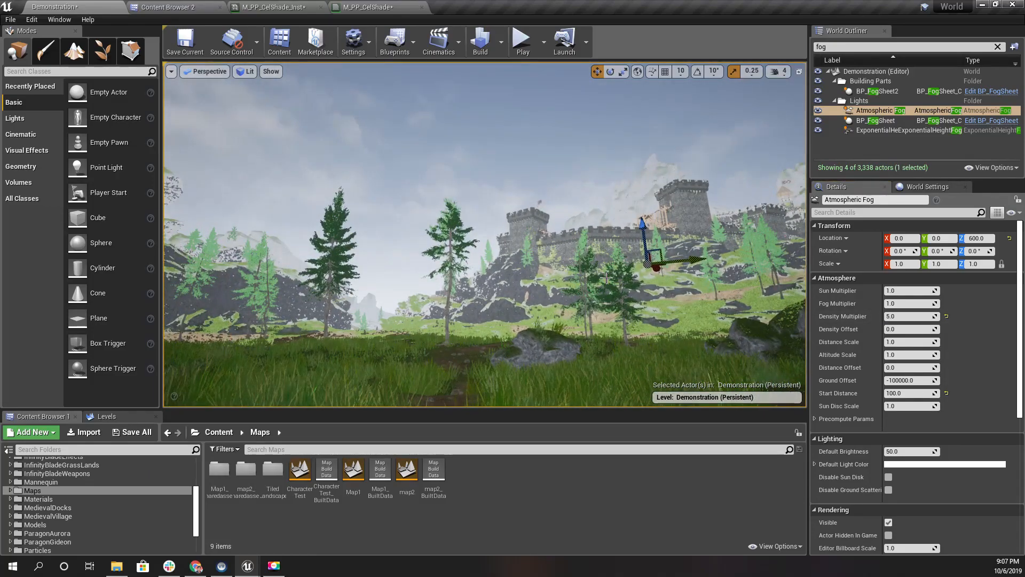
{"action": "key", "text": "ctrl+z"}
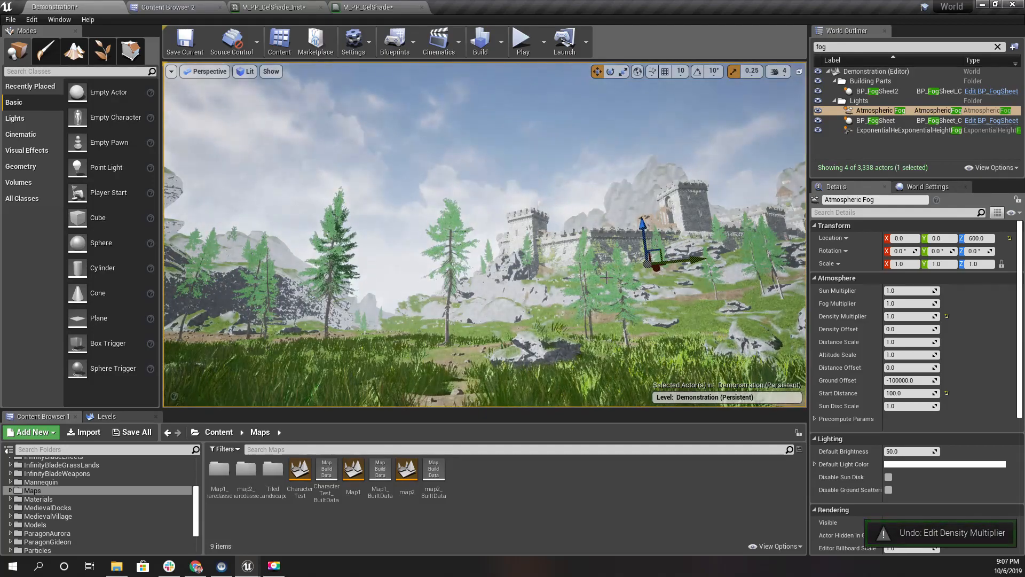
{"action": "key", "text": "ctrl+z"}
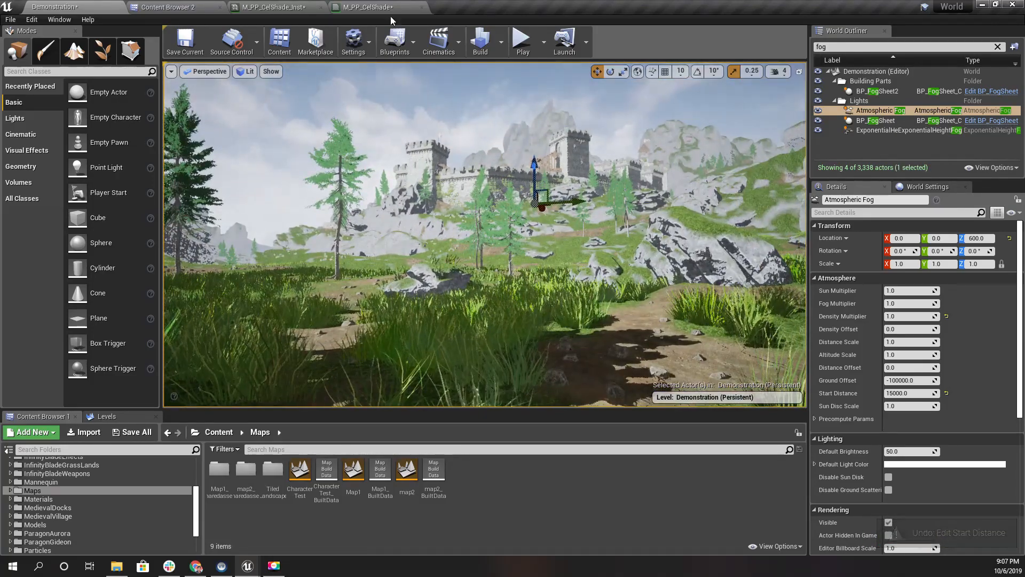
Step: Add a vector parameter named Fog Color to the M_PP_CelShade material graph, below the If node
{"action": "left_click", "coordinate": [373, 7]}
{"action": "right_click_drag", "start_coordinate": [630, 316], "coordinate": [280, 317]}
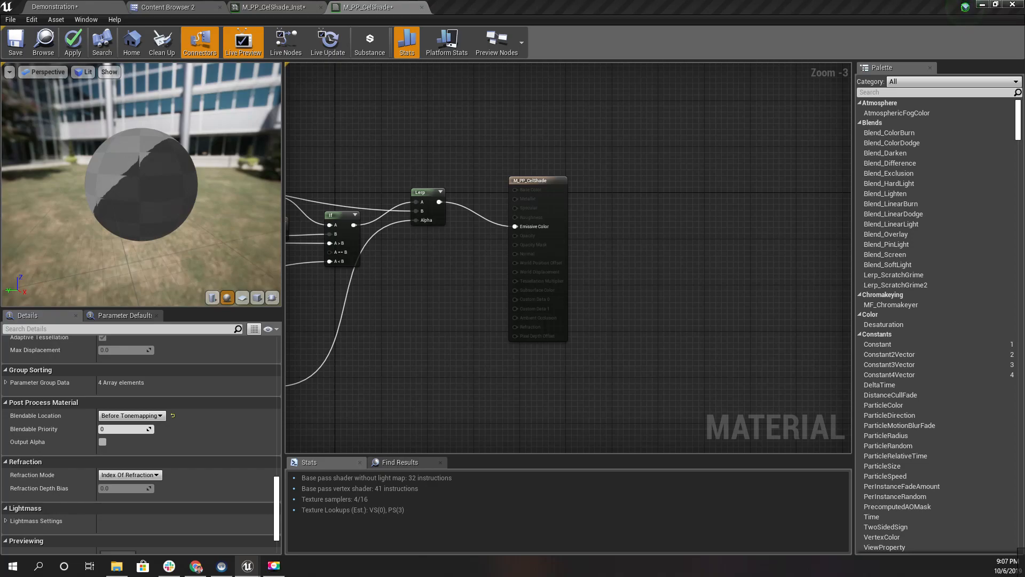
{"action": "left_click", "coordinate": [78, 7]}
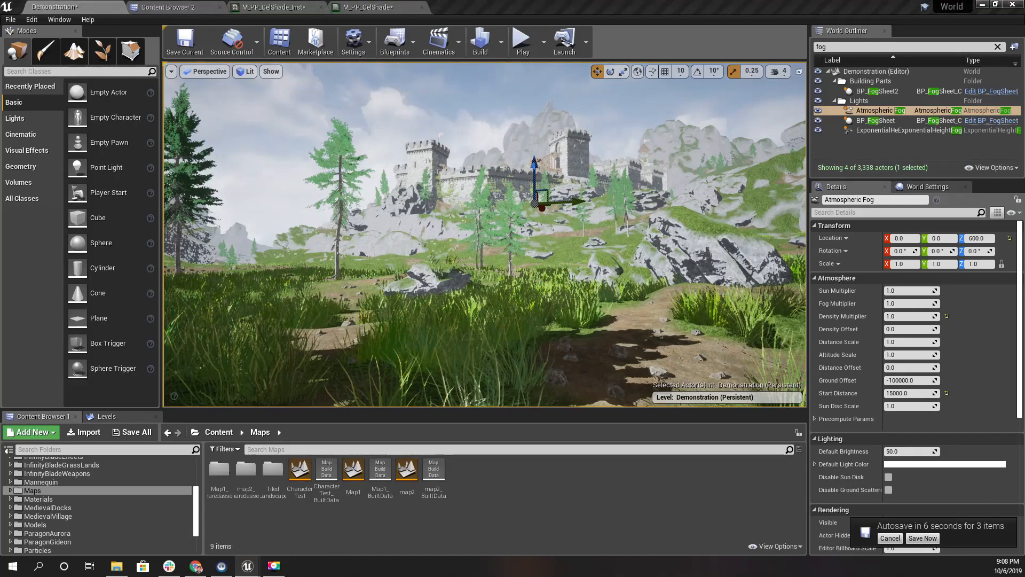
{"action": "left_click", "coordinate": [372, 6]}
{"action": "scroll", "coordinate": [481, 262], "scroll_direction": "up", "scroll_amount": 3}
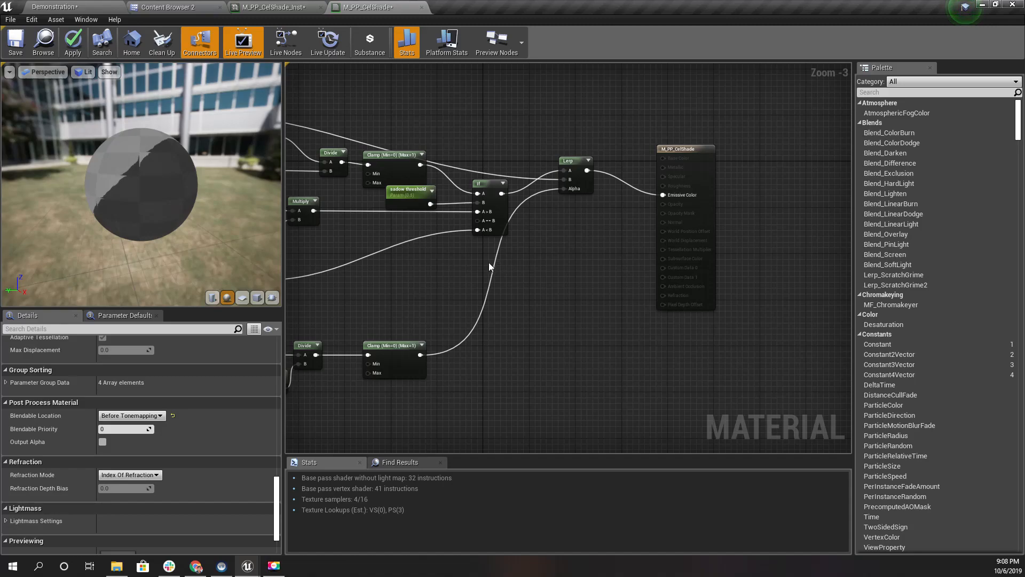
{"action": "right_click", "coordinate": [470, 286]}
{"action": "type", "text": "vector par"}
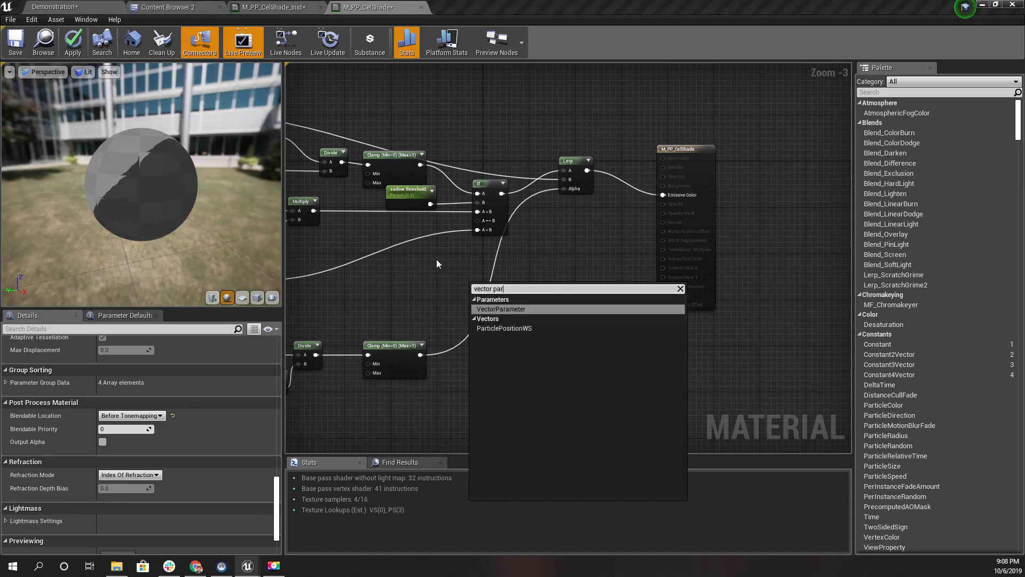
{"action": "key", "text": "Return"}
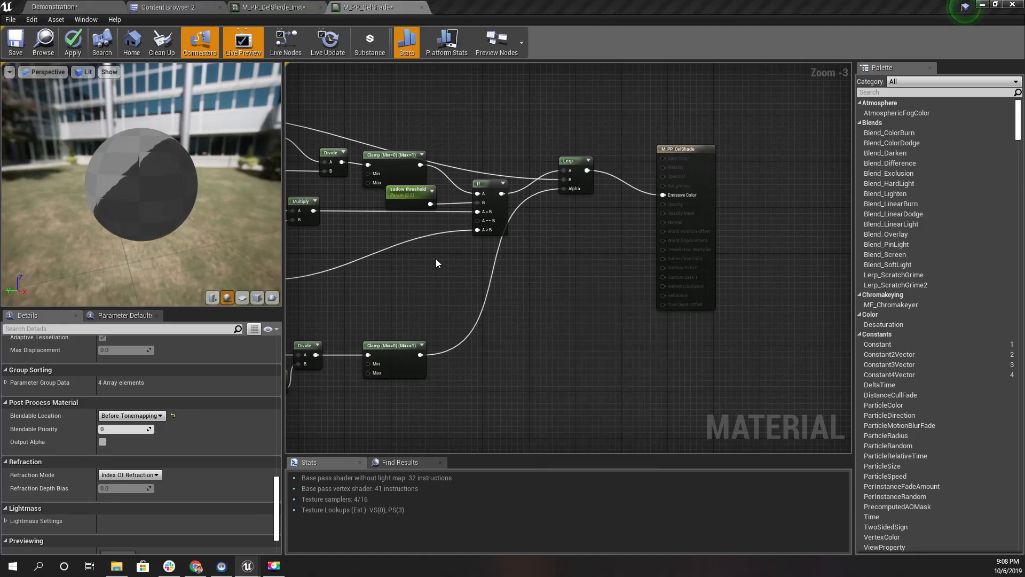
{"action": "type", "text": "G"}
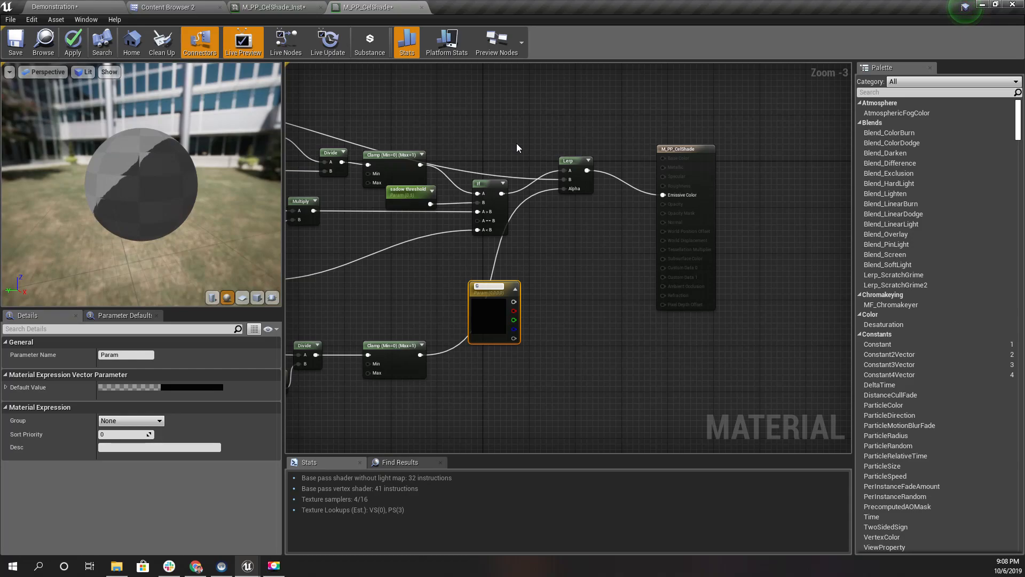
{"action": "type", "text": "og Color"}
{"action": "key", "text": "Return"}
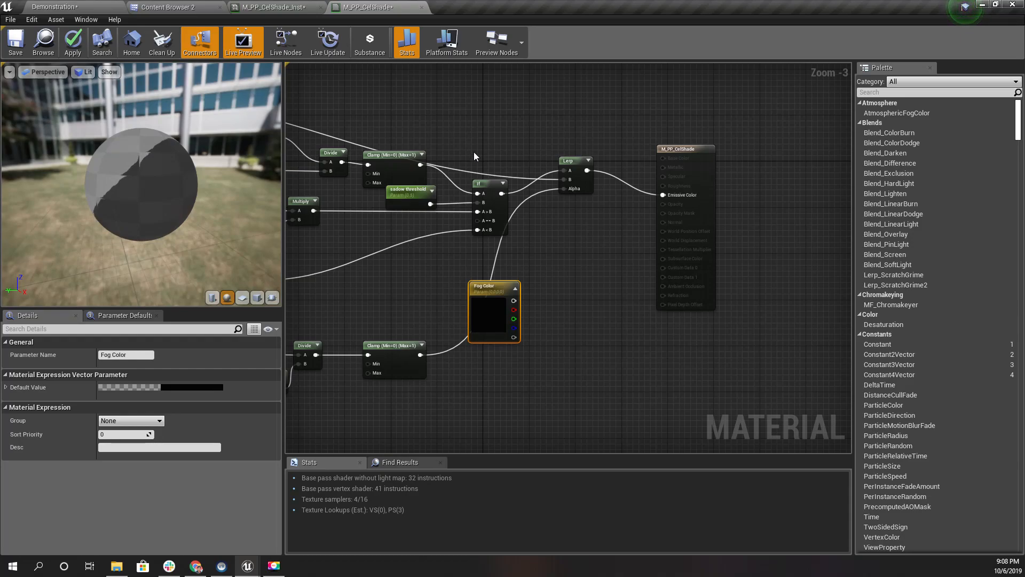
Step: Set the Fog Color parameter's default to a pale mint green, about R 0.573, G 0.760, B 0.674
{"action": "double_click", "coordinate": [488, 310]}
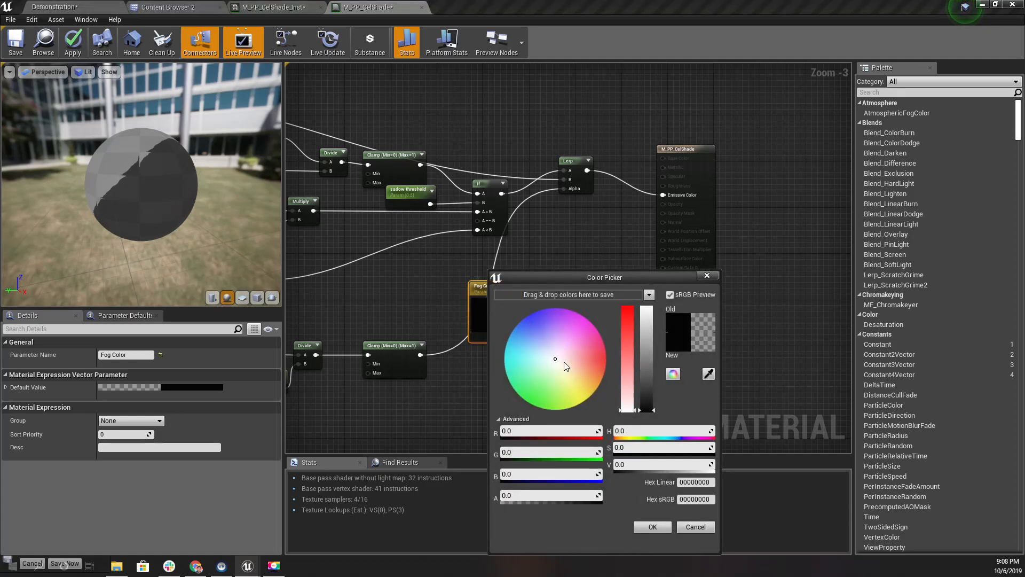
{"action": "left_click_drag", "start_coordinate": [651, 349], "coordinate": [651, 332]}
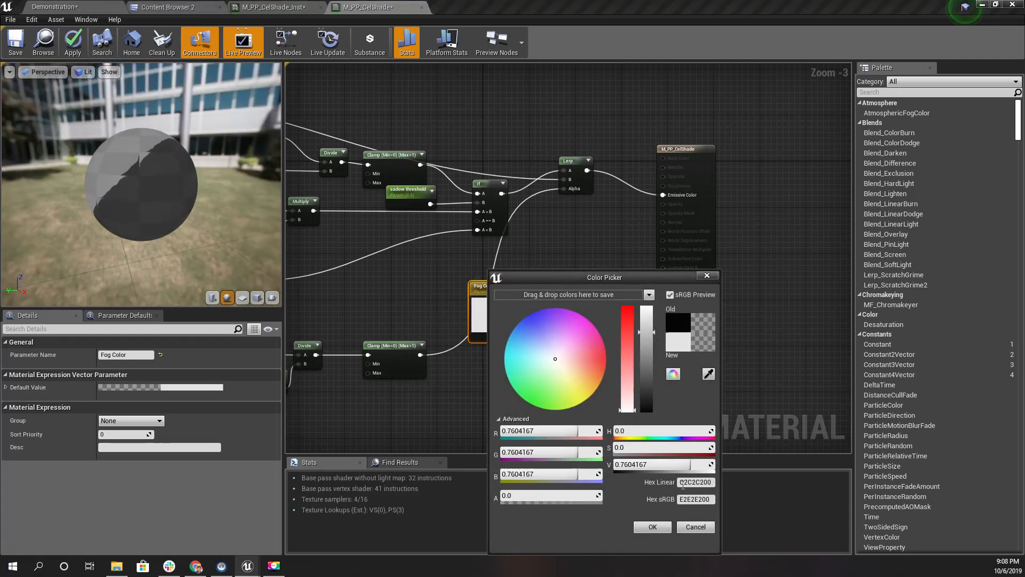
{"action": "left_click", "coordinate": [541, 361]}
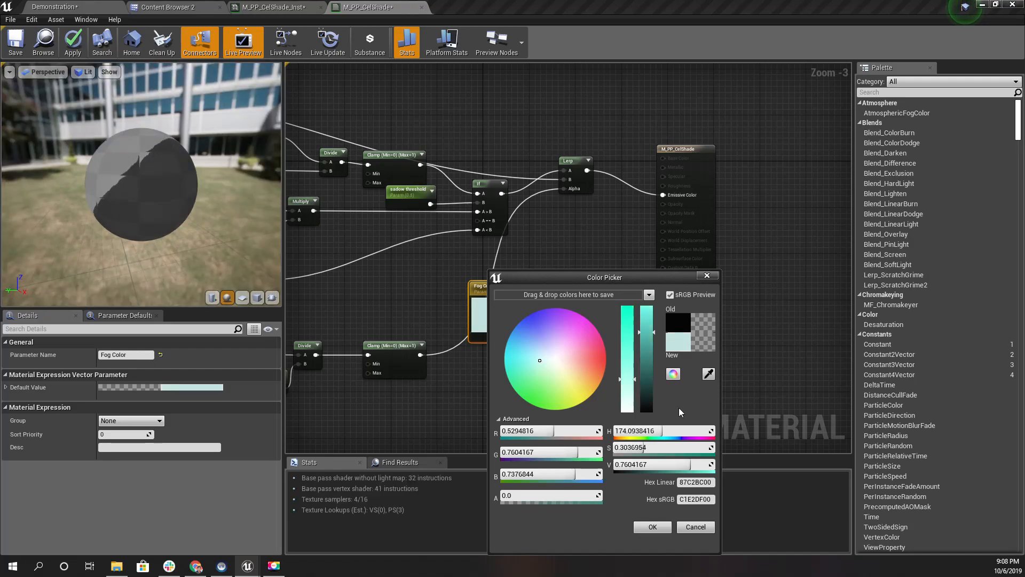
{"action": "left_click", "coordinate": [544, 364]}
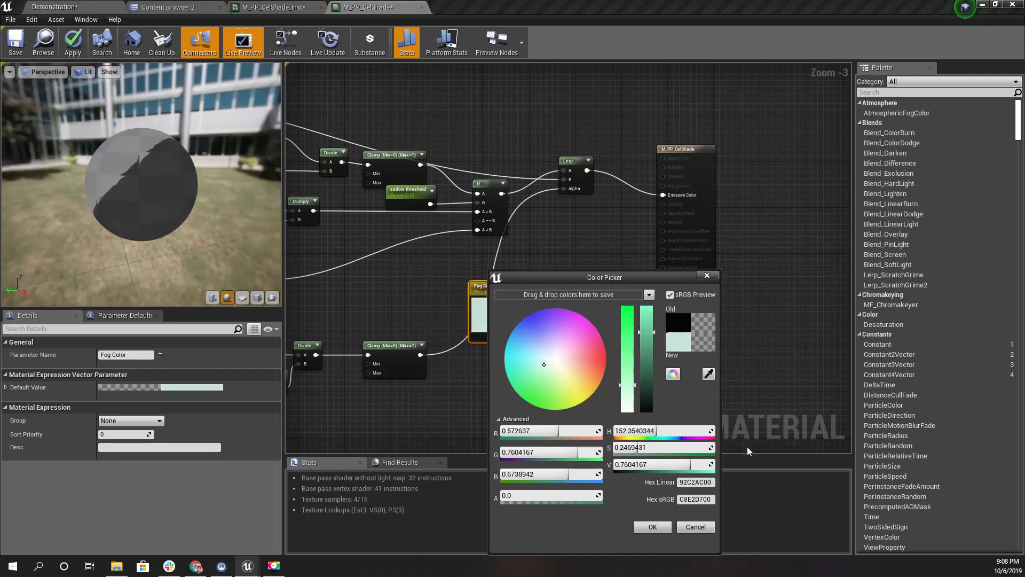
{"action": "left_click", "coordinate": [651, 525]}
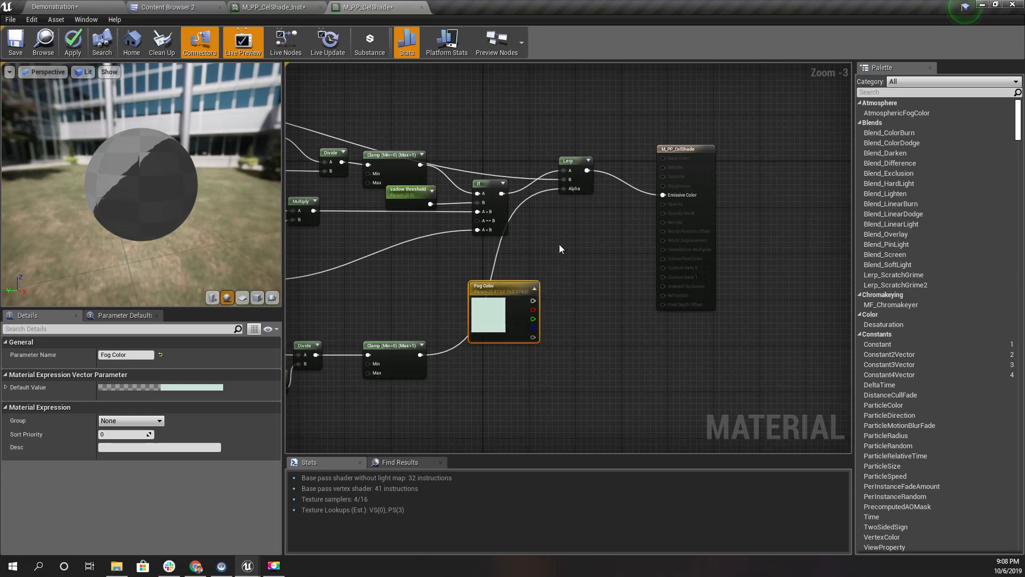
Step: Spread out the end of the graph by moving the material result node, the Lerp node and the Fog Color node apart
{"action": "left_click_drag", "start_coordinate": [691, 149], "coordinate": [789, 189]}
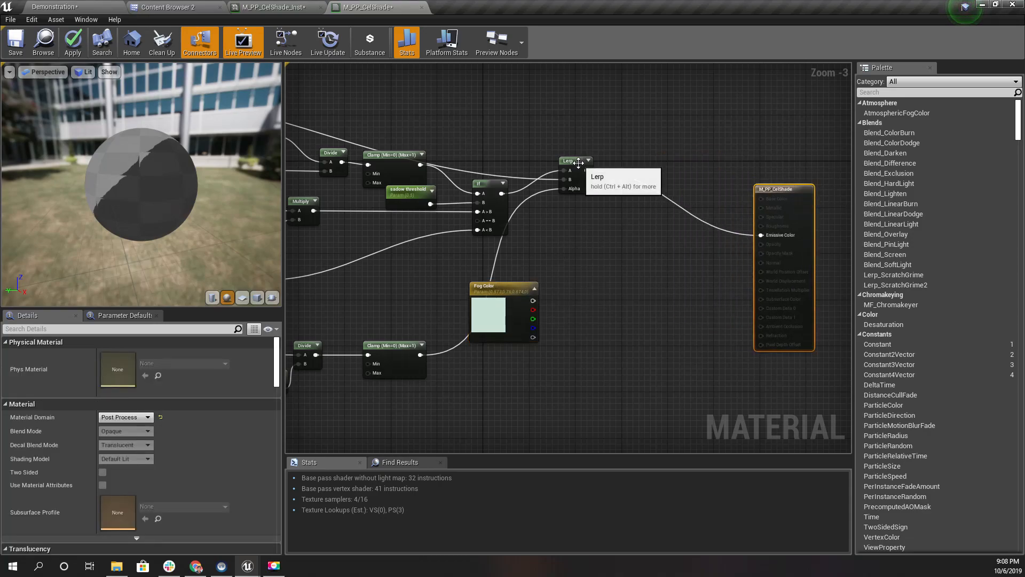
{"action": "left_click_drag", "start_coordinate": [577, 160], "coordinate": [570, 201]}
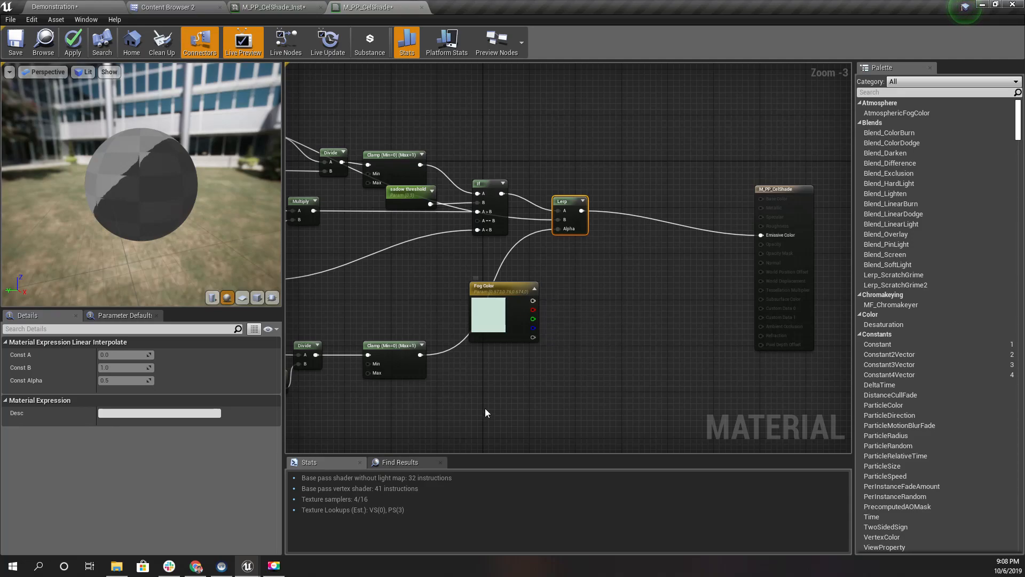
{"action": "right_click_drag", "start_coordinate": [488, 395], "coordinate": [510, 379]}
{"action": "left_click", "coordinate": [549, 274]}
{"action": "left_click_drag", "start_coordinate": [549, 274], "coordinate": [561, 274]}
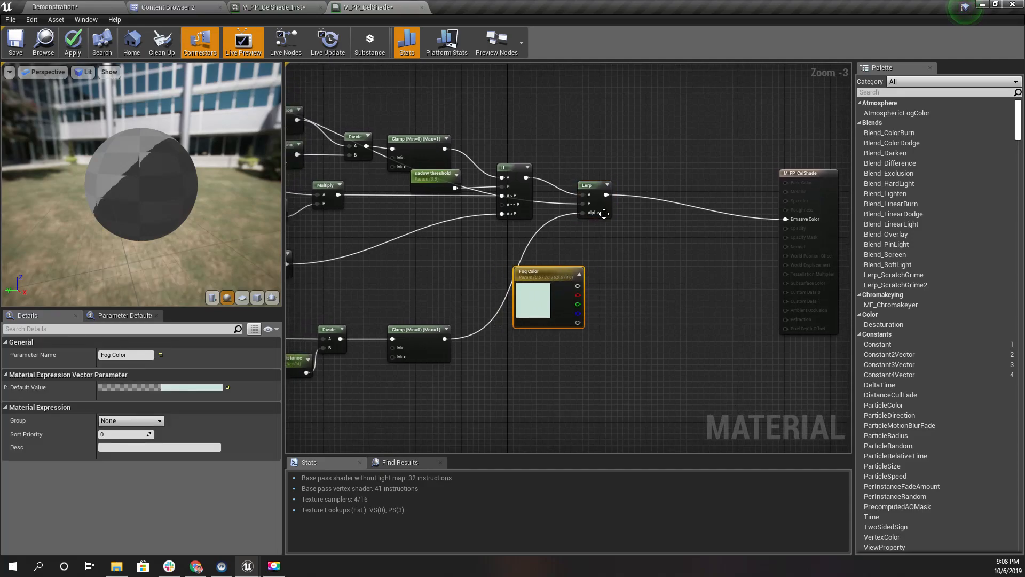
Step: Create an Add node fed by the Lerp output and Fog Color, and connect its result to Emissive Color
{"action": "left_click_drag", "start_coordinate": [607, 195], "coordinate": [648, 239]}
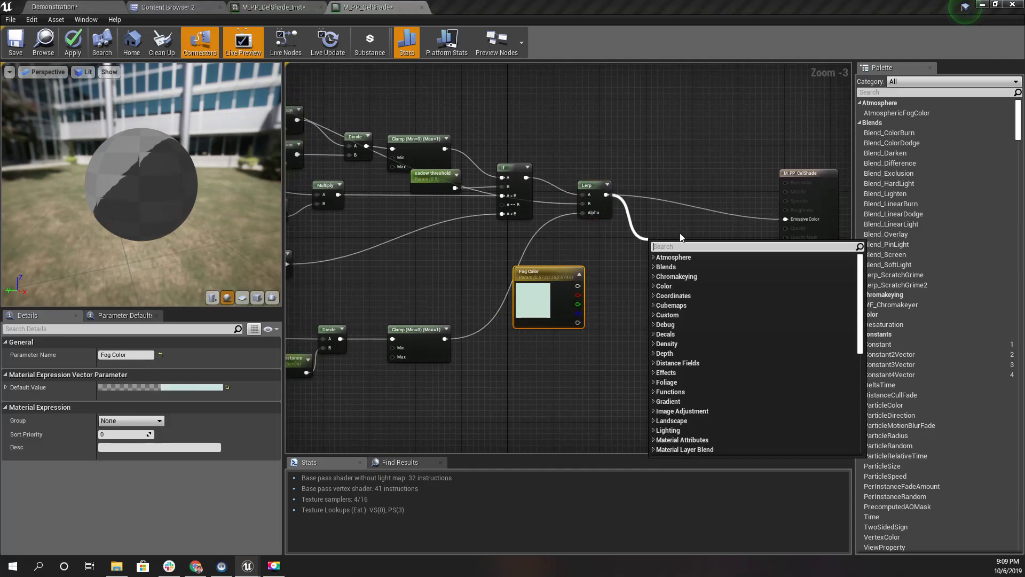
{"action": "type", "text": "+"}
{"action": "key", "text": "Return"}
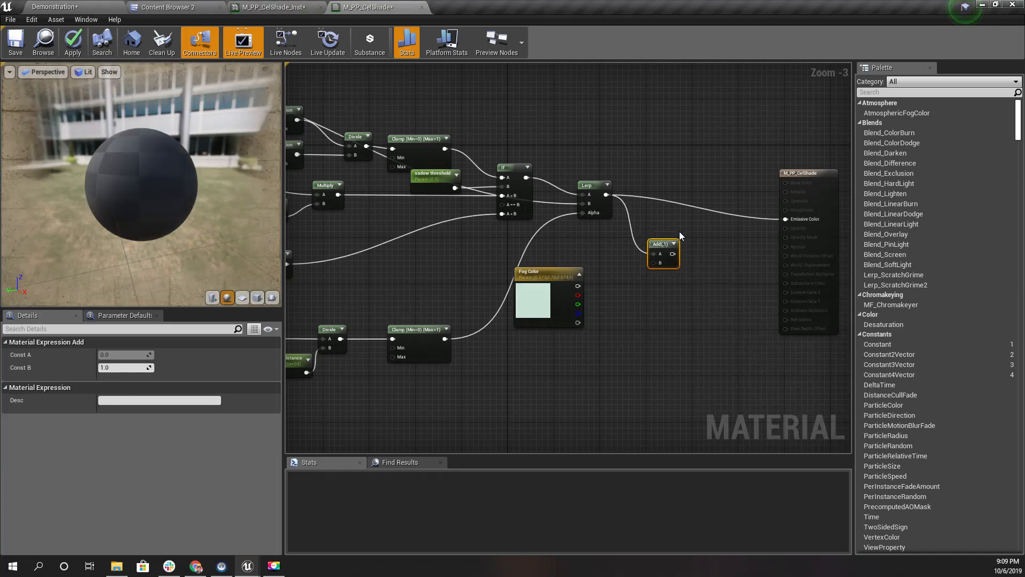
{"action": "left_click_drag", "start_coordinate": [672, 254], "coordinate": [785, 219]}
{"action": "left_click_drag", "start_coordinate": [654, 263], "coordinate": [577, 285]}
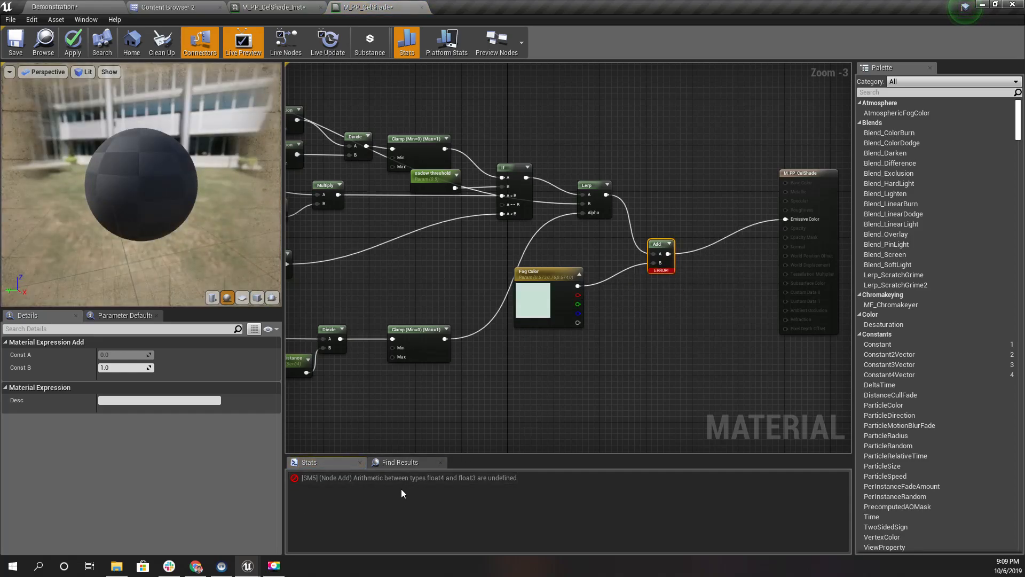
Step: Insert a ComponentMask node with R, G and B enabled between the Lerp output and the Add node's A input
{"action": "right_click_drag", "start_coordinate": [628, 394], "coordinate": [581, 404]}
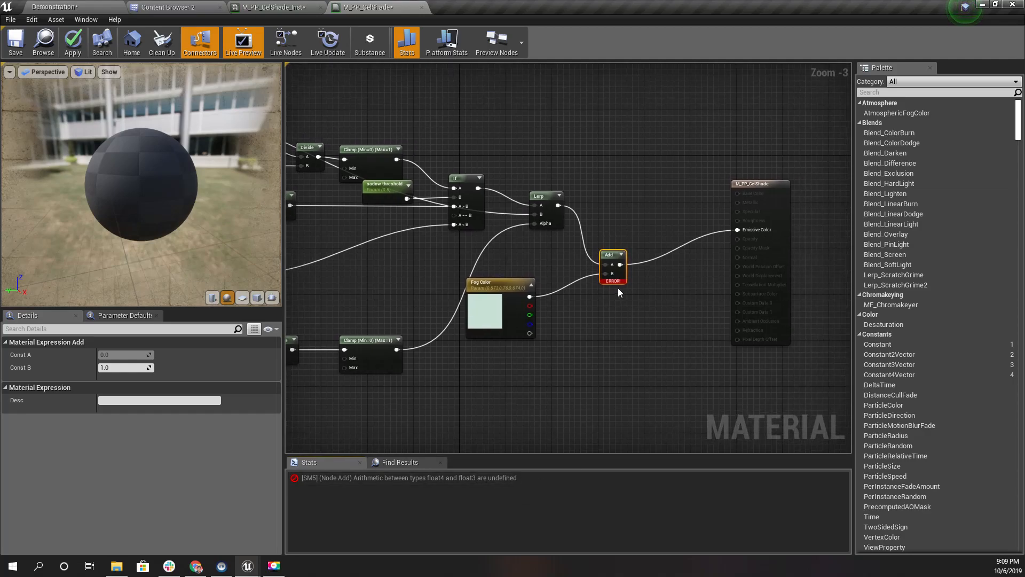
{"action": "left_click_drag", "start_coordinate": [609, 258], "coordinate": [648, 240]}
{"action": "left_click_drag", "start_coordinate": [558, 205], "coordinate": [572, 211]}
{"action": "type", "text": "compo"}
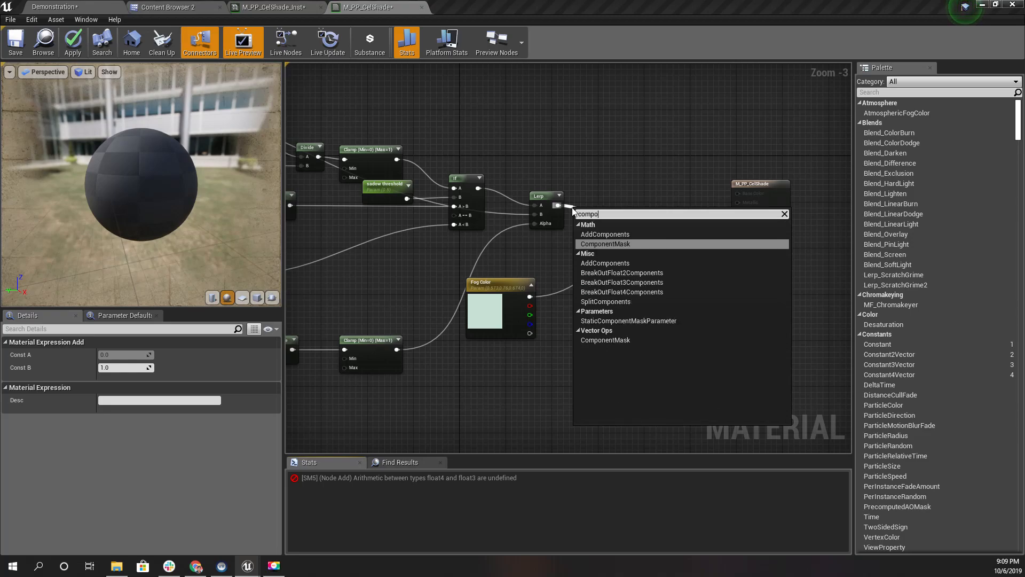
{"action": "type", "text": "n"}
{"action": "key", "text": "Return"}
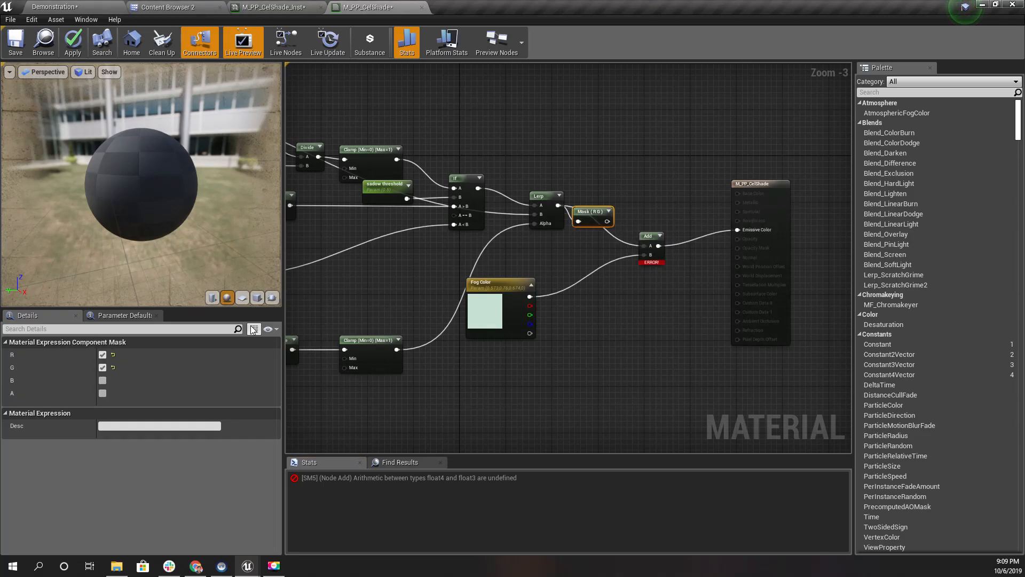
{"action": "left_click", "coordinate": [102, 380]}
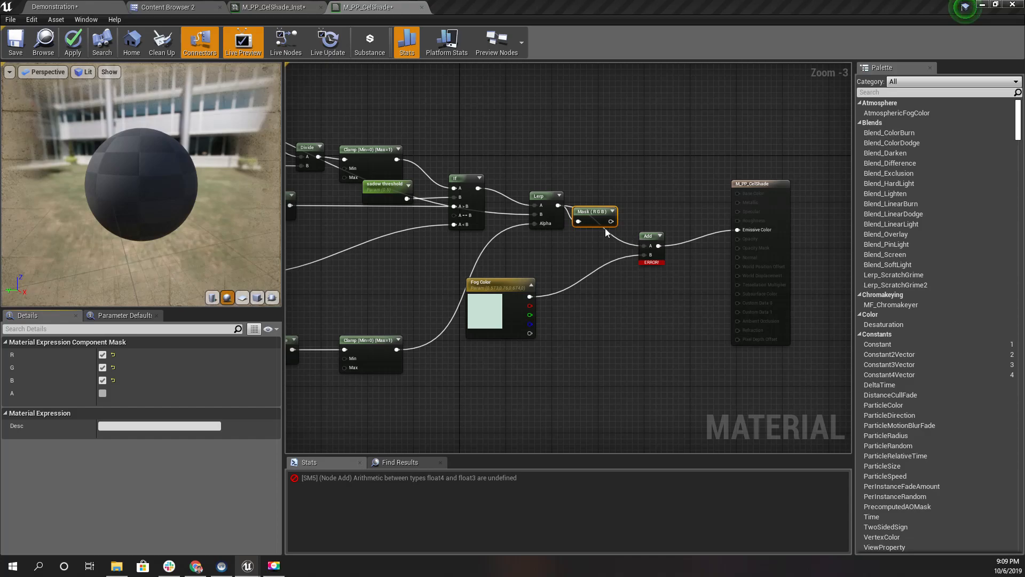
{"action": "left_click_drag", "start_coordinate": [611, 221], "coordinate": [646, 255]}
{"action": "left_click_drag", "start_coordinate": [150, 223], "coordinate": [176, 225]}
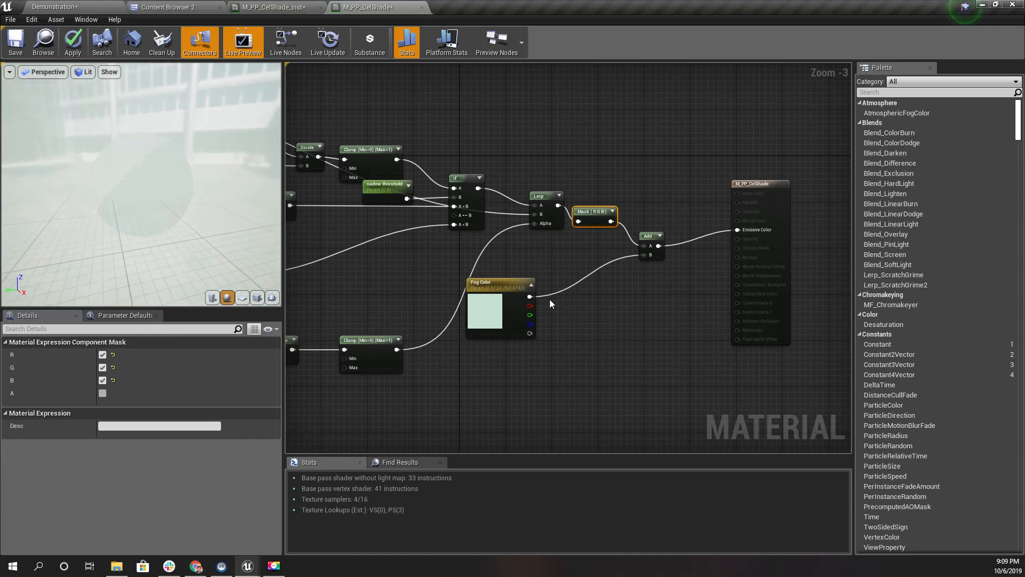
Step: Insert a Multiply node between the Fog Color parameter and the Add node's B input
{"action": "left_click_drag", "start_coordinate": [529, 297], "coordinate": [596, 326]}
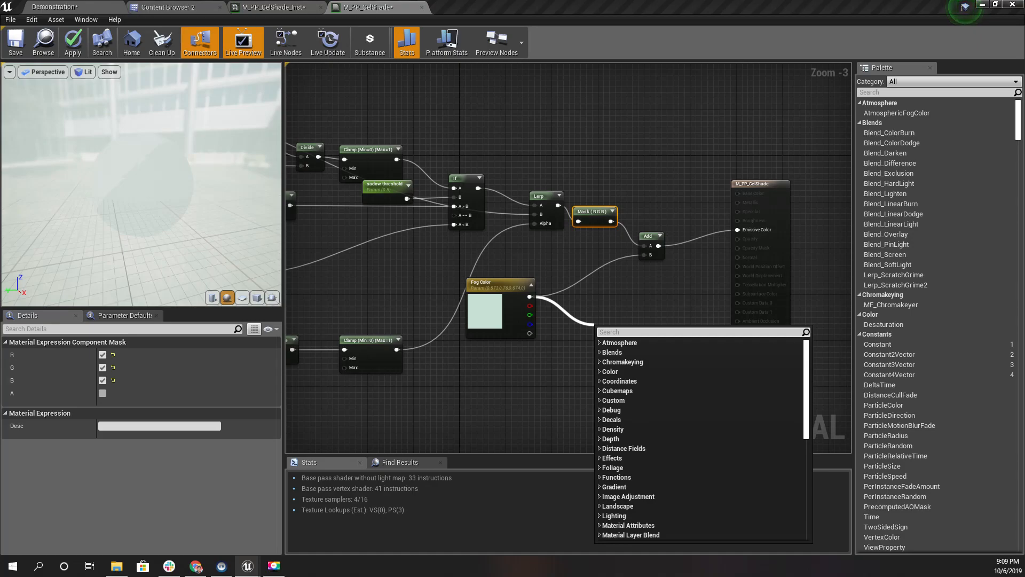
{"action": "right_click_drag", "start_coordinate": [555, 353], "coordinate": [576, 352]}
{"action": "left_click_drag", "start_coordinate": [535, 295], "coordinate": [567, 312]}
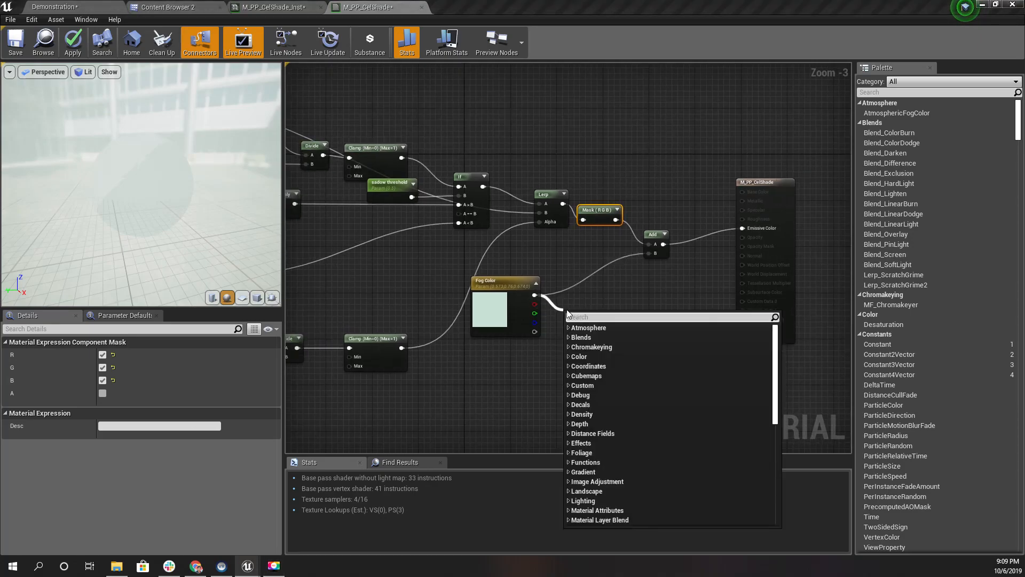
{"action": "type", "text": "*"}
{"action": "key", "text": "Return"}
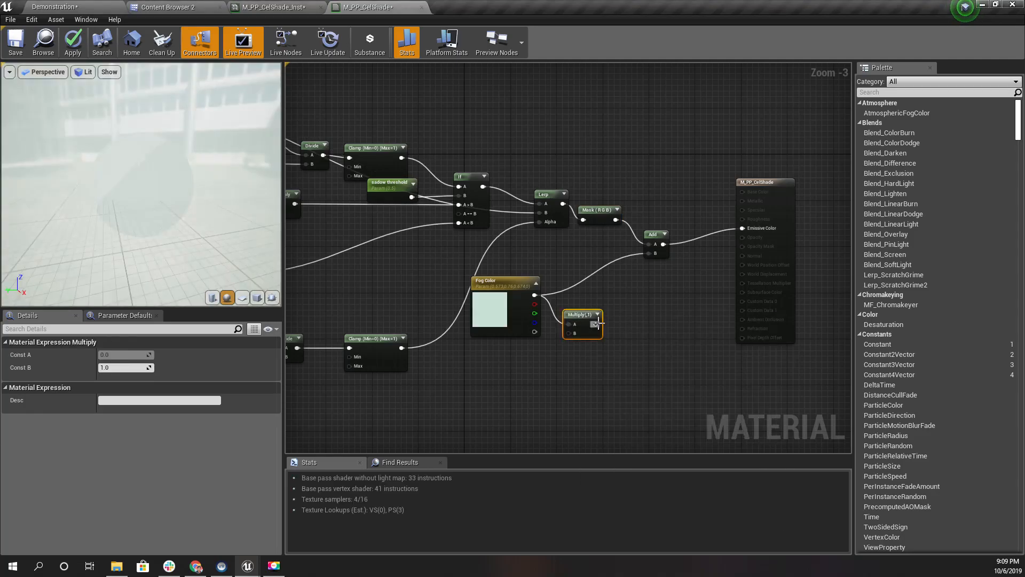
{"action": "left_click_drag", "start_coordinate": [601, 325], "coordinate": [654, 252]}
Step: Connect the blend distance Clamp output to the B input of the Fog Color Multiply node
{"action": "right_click_drag", "start_coordinate": [529, 365], "coordinate": [600, 344]}
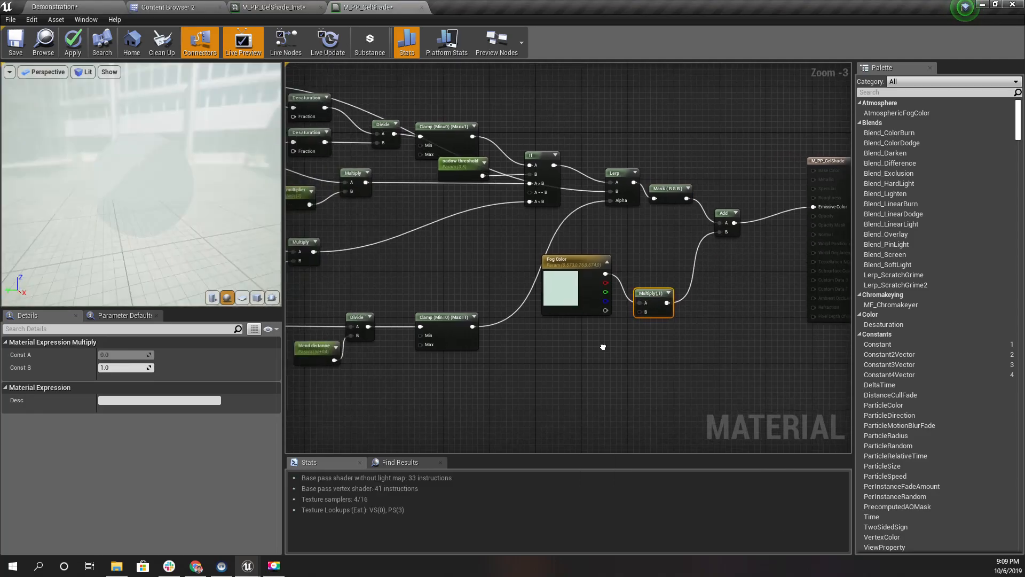
{"action": "right_click_drag", "start_coordinate": [410, 355], "coordinate": [482, 342]}
{"action": "left_click_drag", "start_coordinate": [544, 313], "coordinate": [715, 298]}
{"action": "right_click_drag", "start_coordinate": [719, 335], "coordinate": [675, 342]}
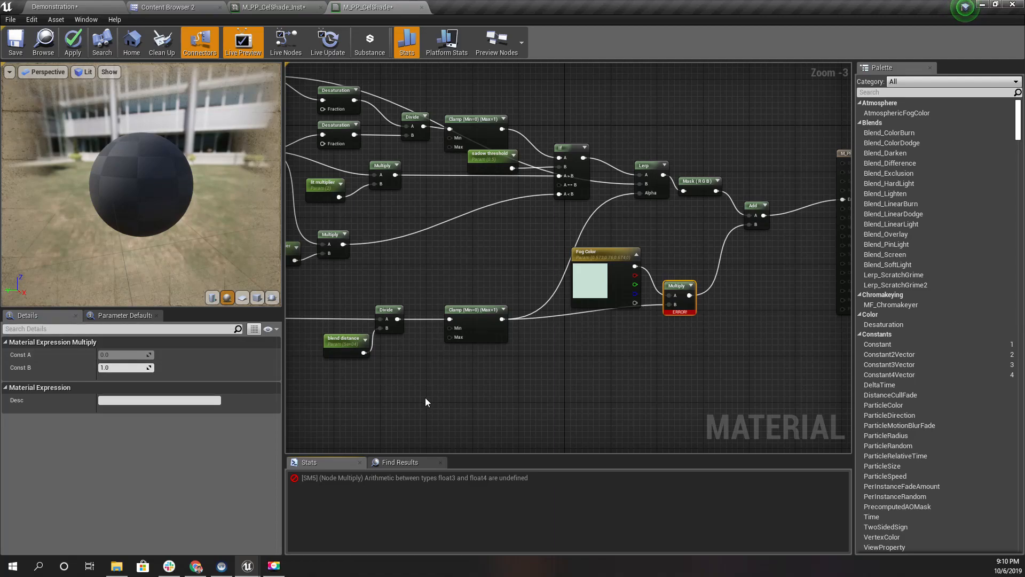
{"action": "right_click_drag", "start_coordinate": [425, 398], "coordinate": [402, 384]}
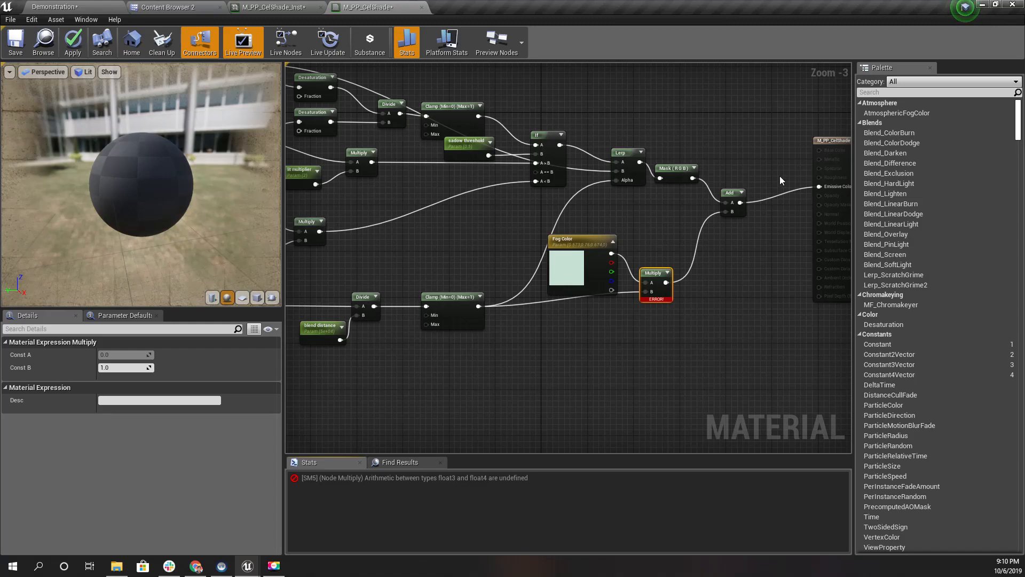
{"action": "left_click_drag", "start_coordinate": [656, 173], "coordinate": [692, 178], "text": "ctrl"}
{"action": "left_click_drag", "start_coordinate": [581, 233], "coordinate": [557, 221]}
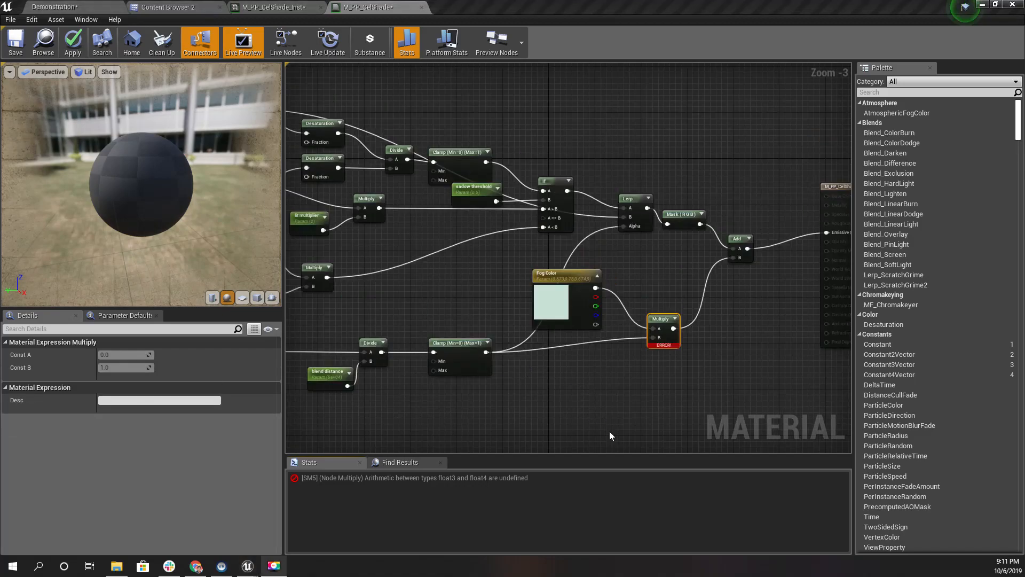
Step: Add a ComponentMask node with R, G and B enabled after the fog Multiply node and feed it into Add's B input
{"action": "right_click_drag", "start_coordinate": [709, 358], "coordinate": [661, 377]}
{"action": "left_click_drag", "start_coordinate": [627, 350], "coordinate": [634, 356]}
{"action": "type", "text": "mask"}
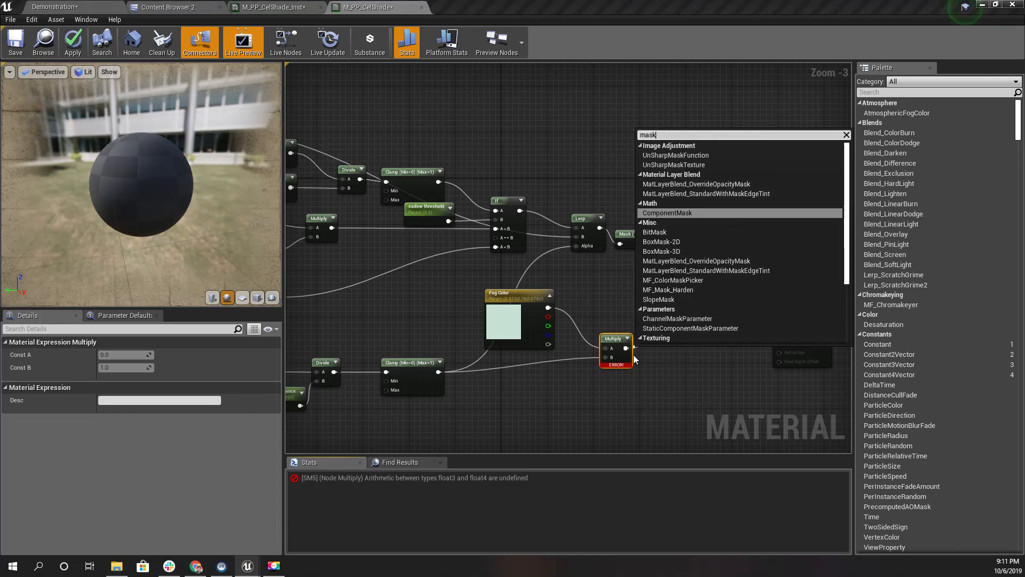
{"action": "key", "text": "Return"}
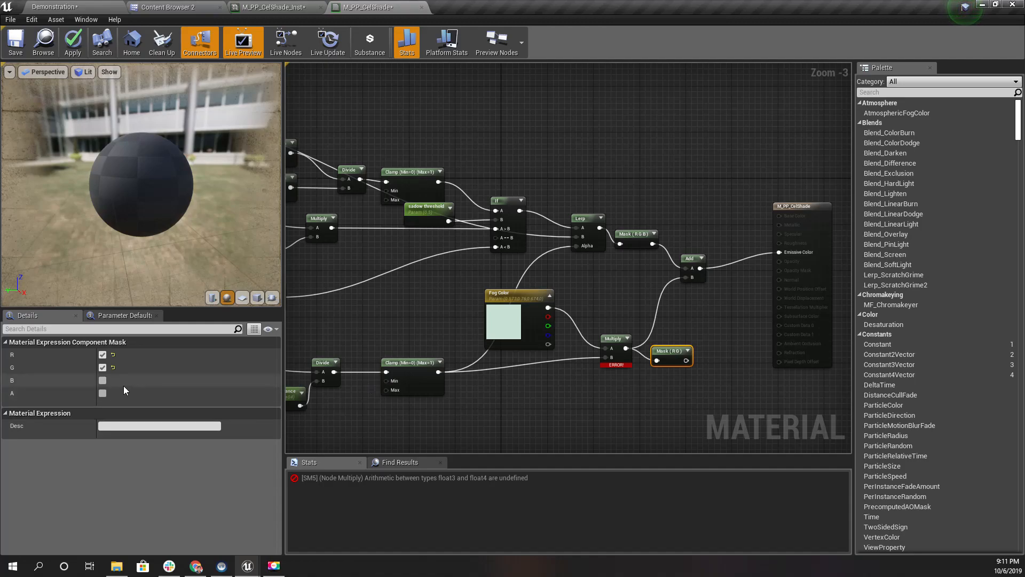
{"action": "left_click", "coordinate": [102, 380]}
{"action": "left_click_drag", "start_coordinate": [690, 360], "coordinate": [686, 277]}
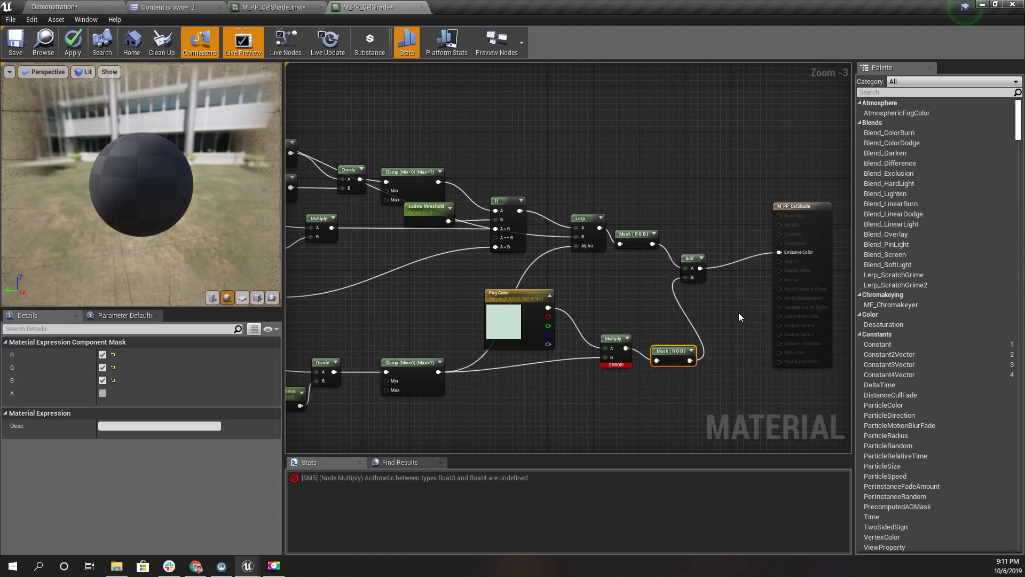
Step: Reconnect the fog Multiply output directly to Add's B input and break the link into the new RGB mask
{"action": "left_click_drag", "start_coordinate": [628, 350], "coordinate": [686, 277]}
{"action": "left_click_drag", "start_coordinate": [677, 360], "coordinate": [676, 383]}
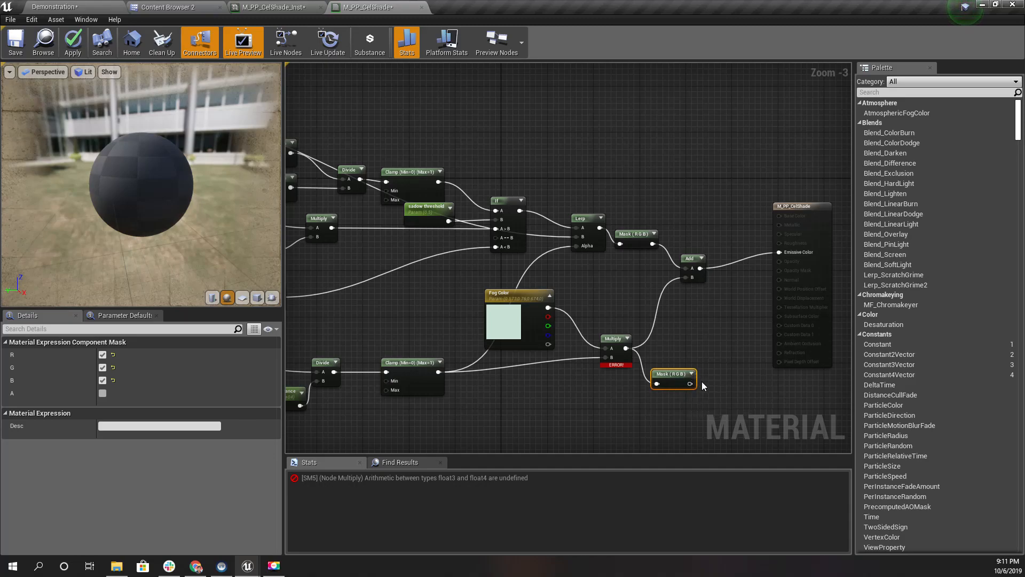
{"action": "left_click", "coordinate": [618, 340]}
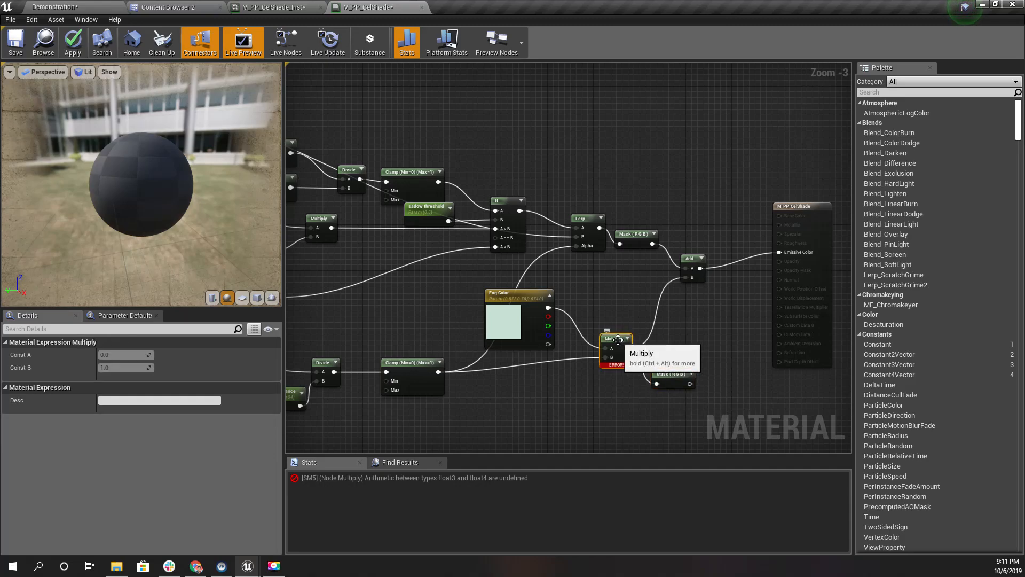
{"action": "left_click", "coordinate": [656, 375]}
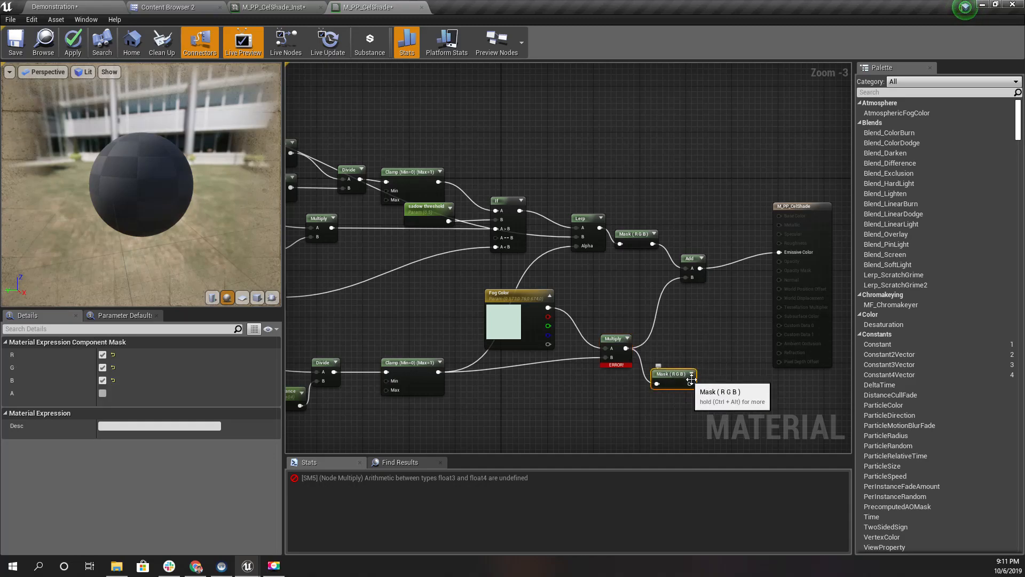
{"action": "right_click", "coordinate": [657, 383]}
{"action": "left_click", "coordinate": [694, 192]}
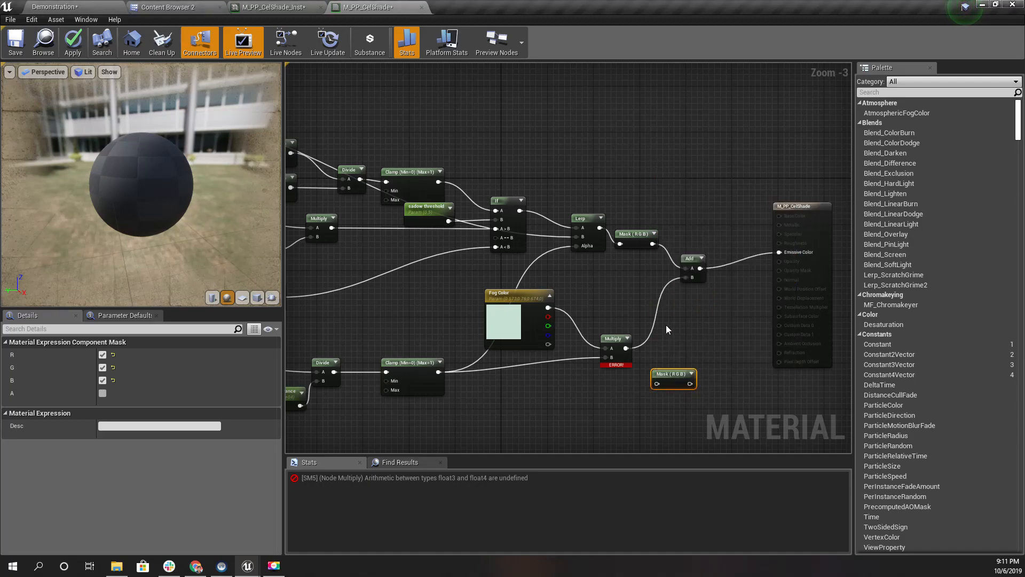
Step: Route the blend distance Clamp output through the RGB mask into Multiply's B input, and apply the material
{"action": "left_click_drag", "start_coordinate": [669, 377], "coordinate": [503, 383]}
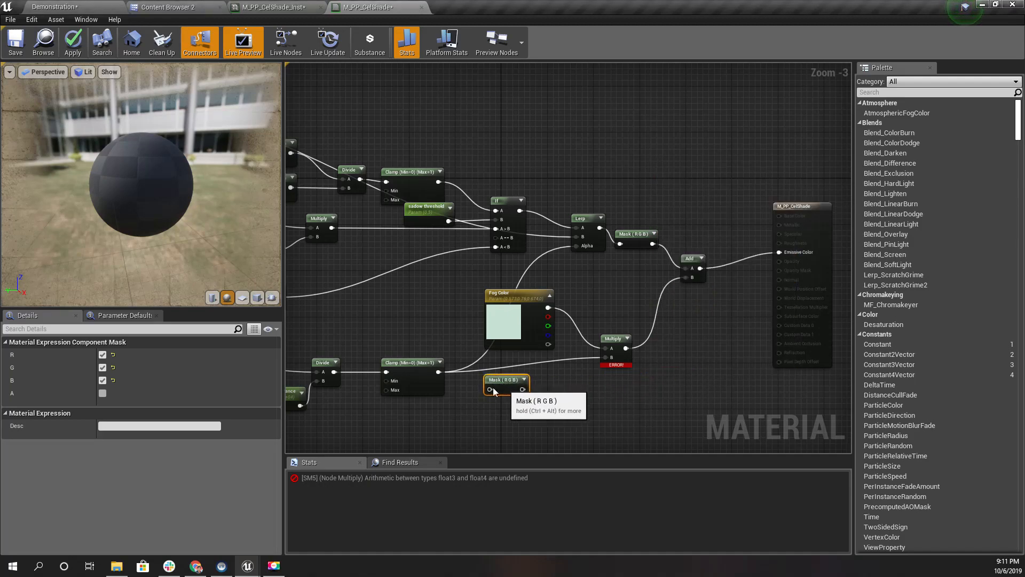
{"action": "left_click_drag", "start_coordinate": [441, 374], "coordinate": [490, 390]}
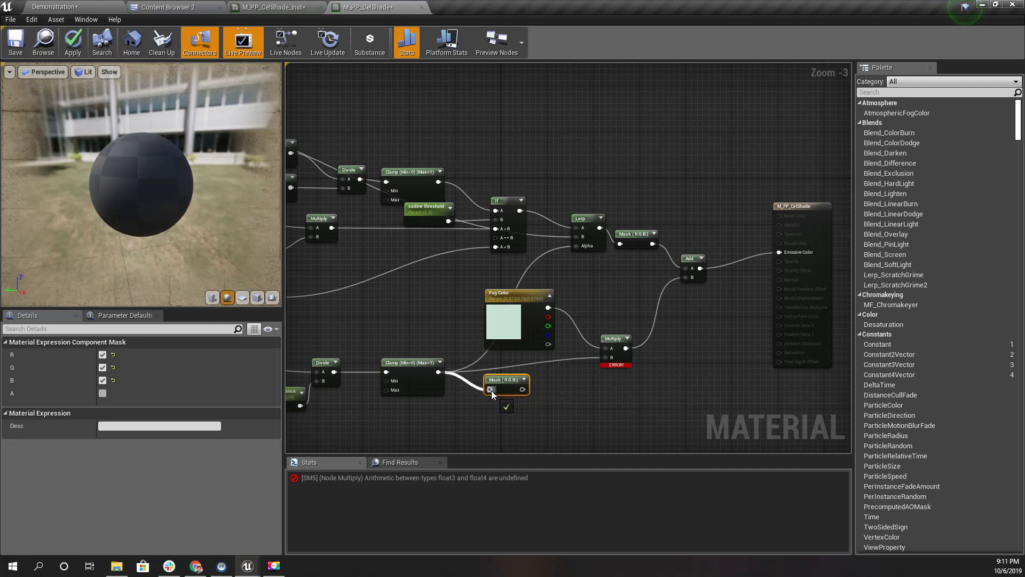
{"action": "left_click_drag", "start_coordinate": [489, 389], "coordinate": [612, 366]}
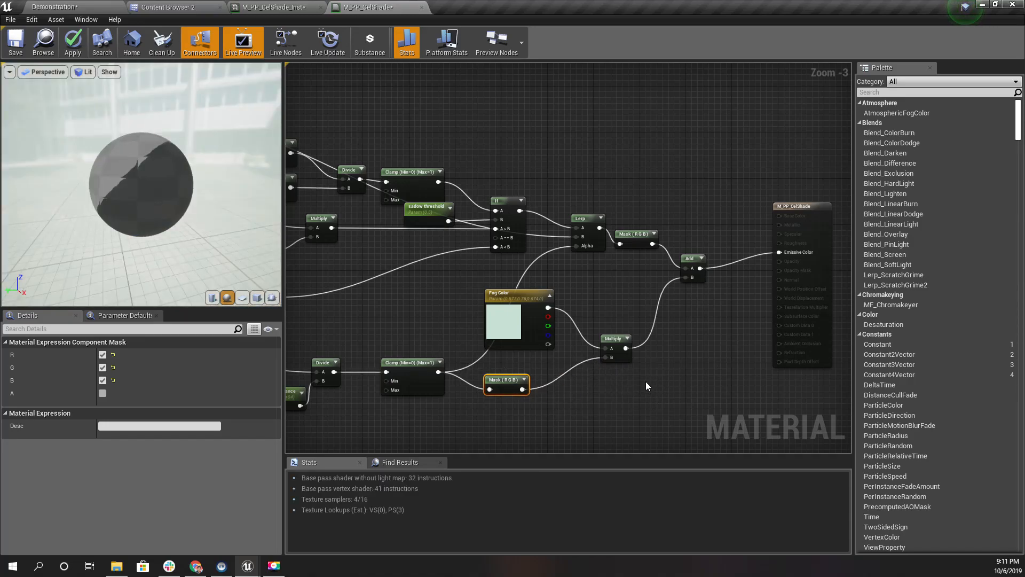
{"action": "right_click_drag", "start_coordinate": [691, 356], "coordinate": [677, 359]}
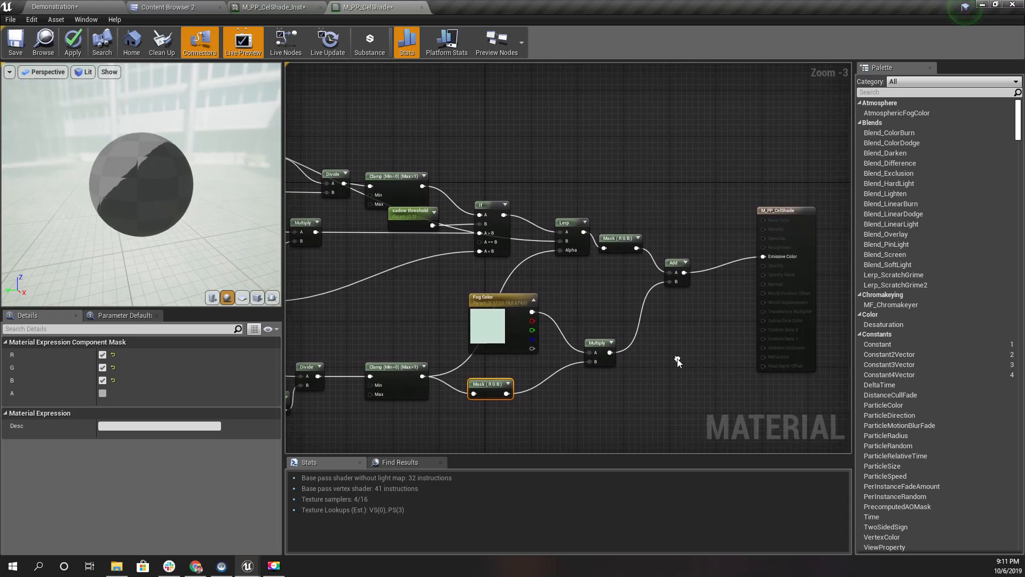
{"action": "left_click", "coordinate": [72, 43]}
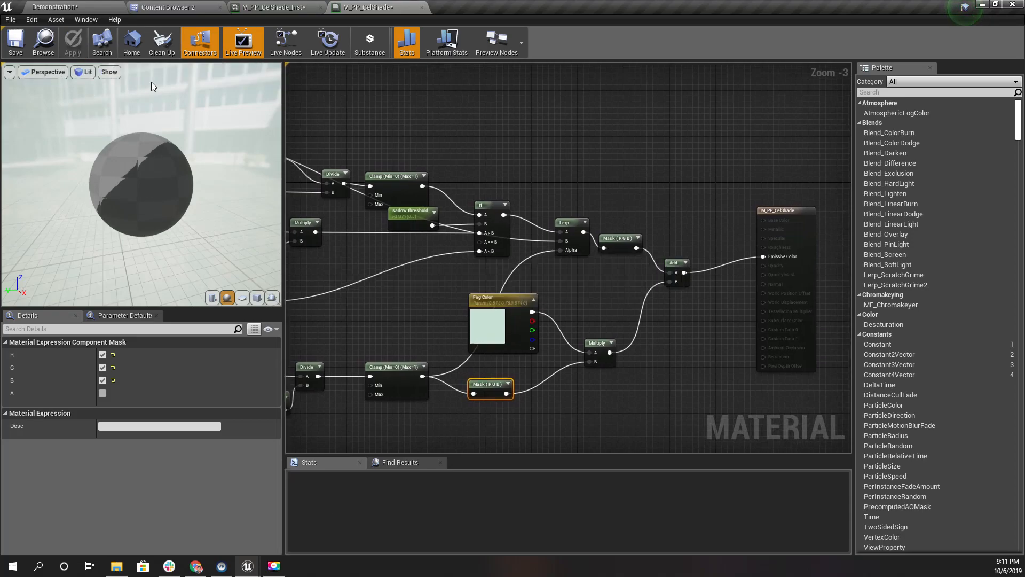
Step: Inspect the fog color on the castle and surrounding landscape in the Demonstration level's full-screen viewport
{"action": "left_click", "coordinate": [63, 6]}
{"action": "key", "text": "d"}
{"action": "right_click_drag", "start_coordinate": [485, 235], "coordinate": [445, 240]}
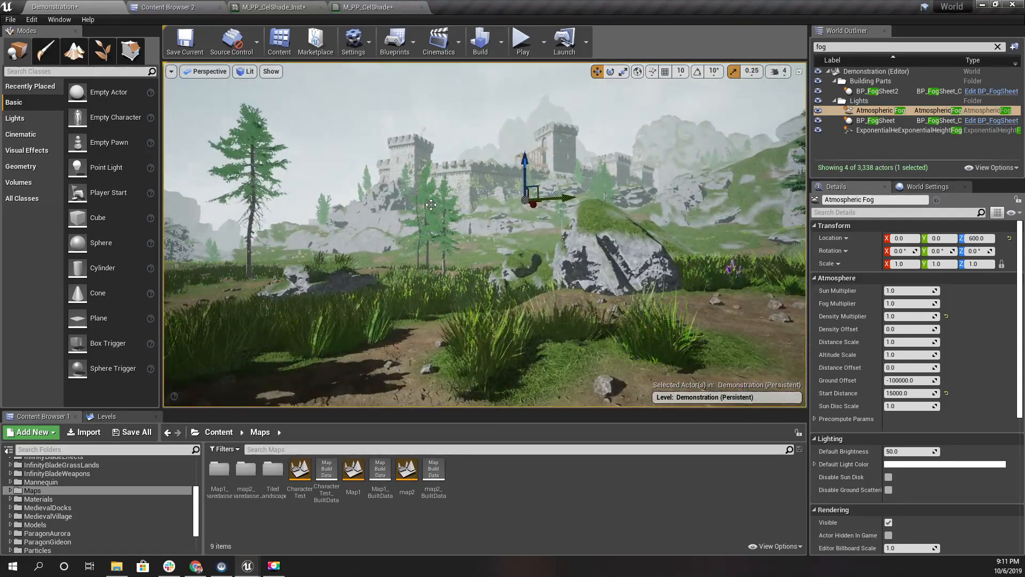
{"action": "key", "text": "F11"}
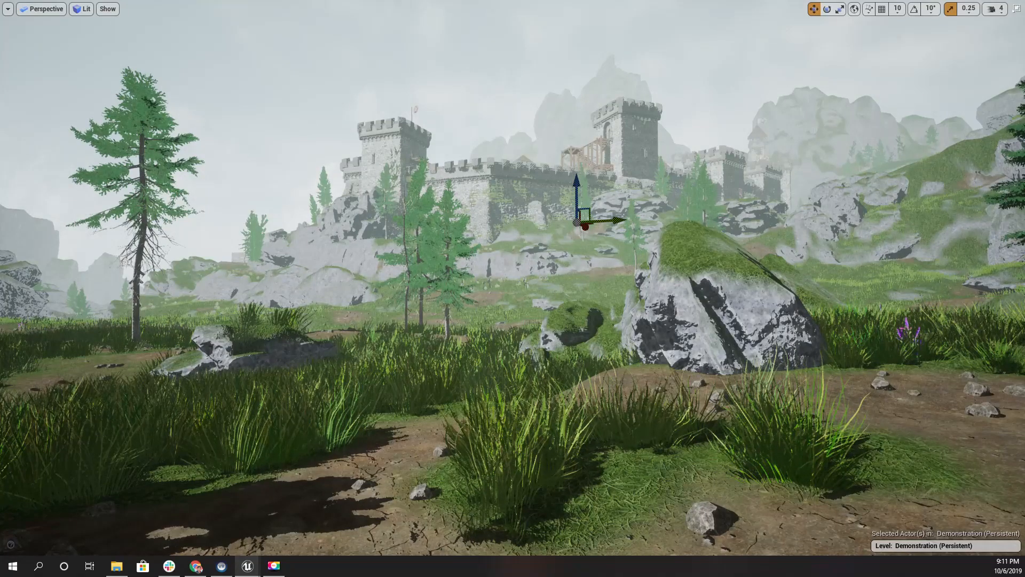
{"action": "right_click_drag", "start_coordinate": [513, 413], "coordinate": [503, 412]}
{"action": "key", "text": "d"}
{"action": "key", "text": "q"}
{"action": "key", "text": "d"}
{"action": "key", "text": "a"}
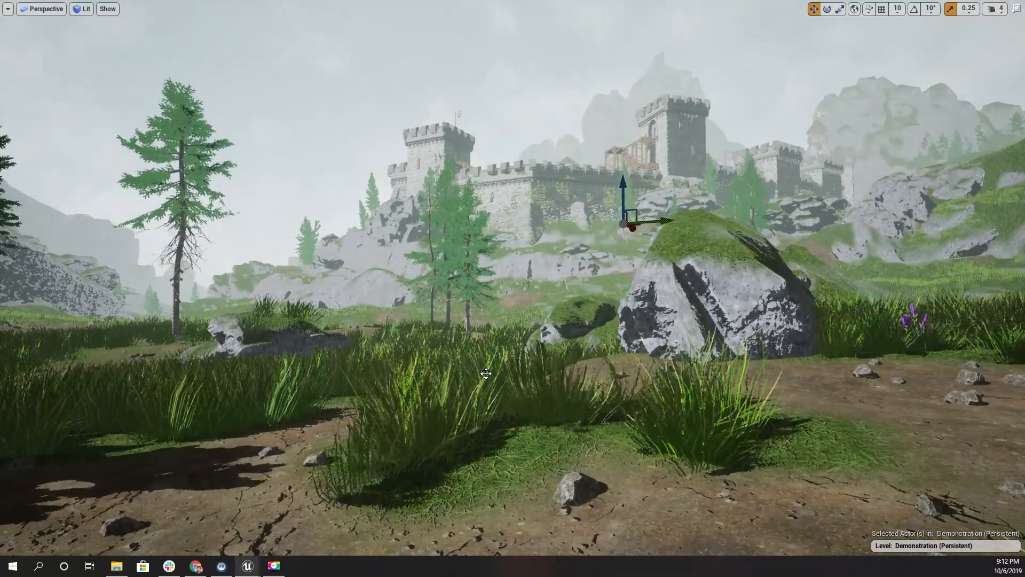
{"action": "key", "text": "F11"}
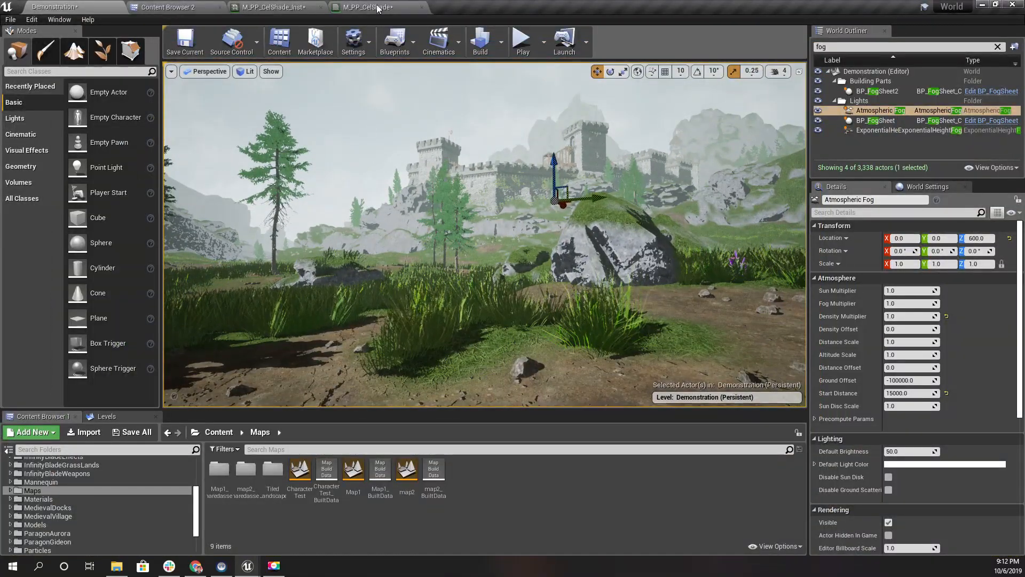
Step: Float the M_PP_CelShade_Inst editor as a separate window over the Demonstration level, with its parameter values widened for editing
{"action": "left_click", "coordinate": [370, 7]}
{"action": "left_click", "coordinate": [279, 6]}
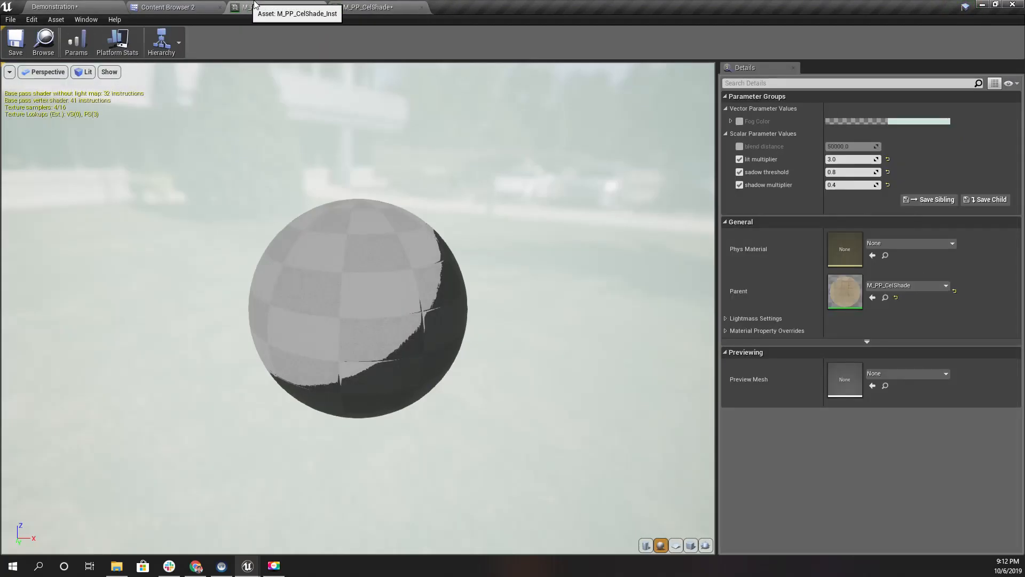
{"action": "left_click_drag", "start_coordinate": [279, 4], "coordinate": [762, 274]}
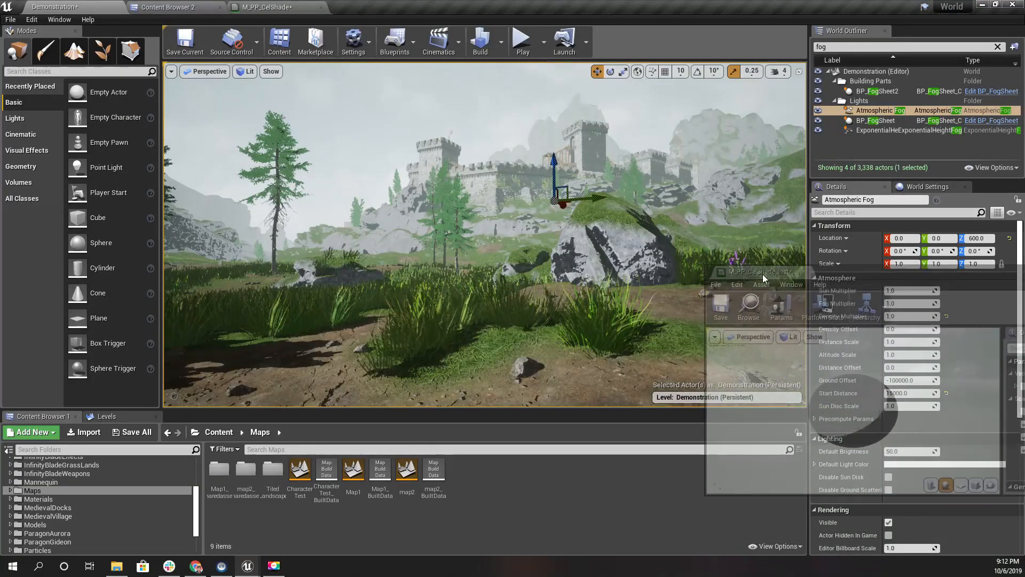
{"action": "left_click_drag", "start_coordinate": [1008, 373], "coordinate": [800, 361]}
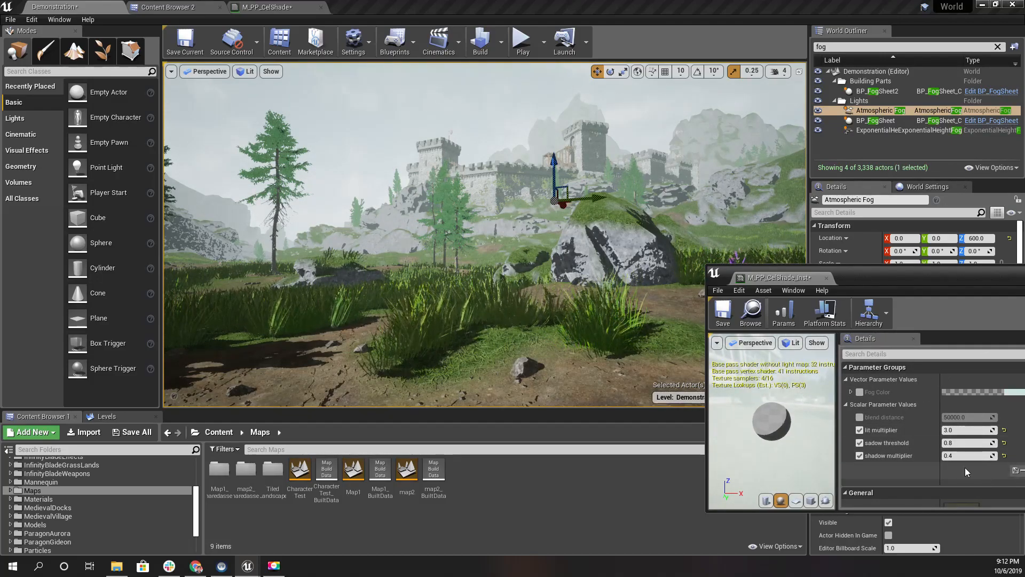
Step: Enable the blend distance override in the cel shade instance, try 1000, and set it to 30000
{"action": "left_click", "coordinate": [859, 417]}
{"action": "left_click", "coordinate": [967, 419]}
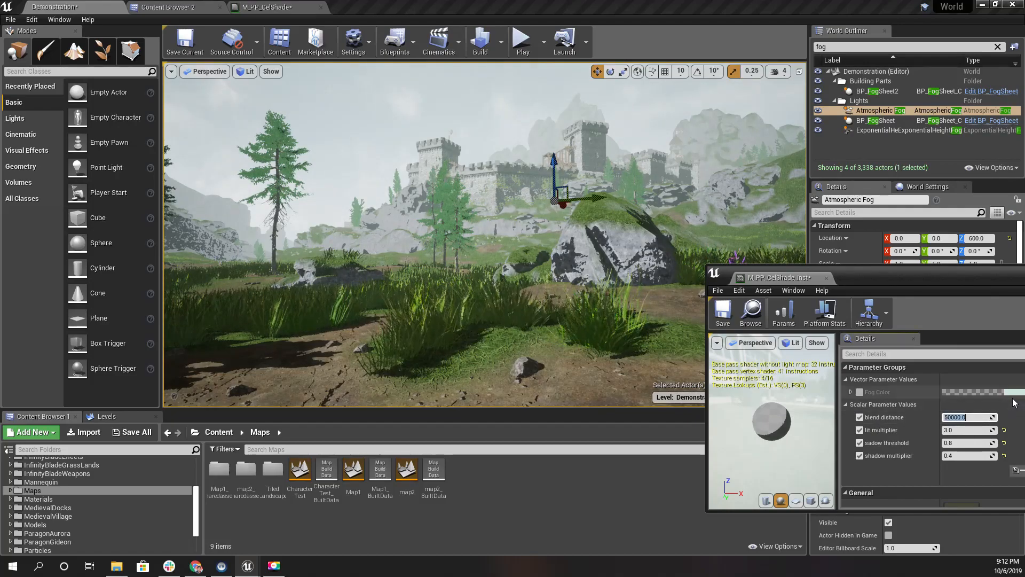
{"action": "type", "text": "1000"}
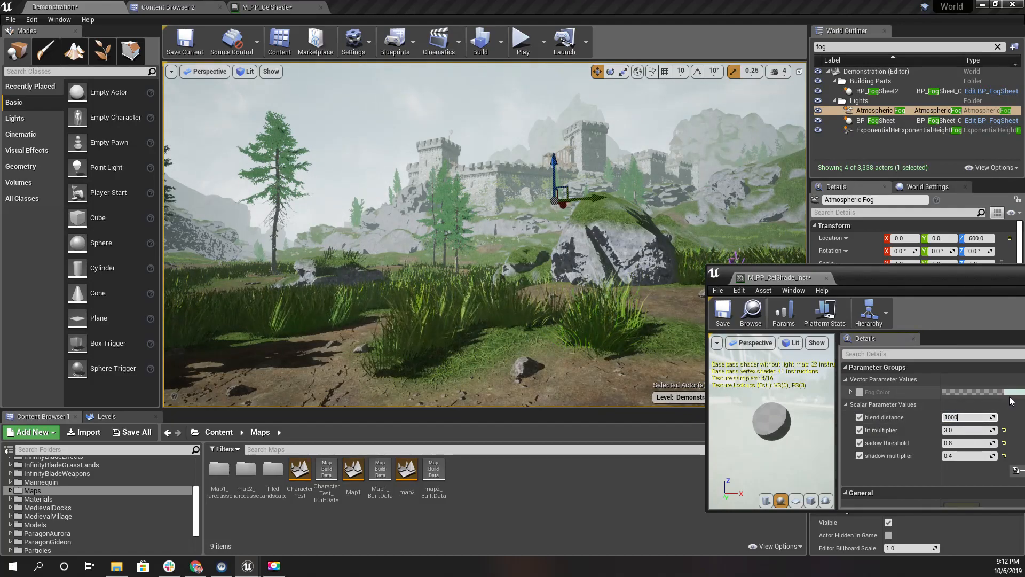
{"action": "key", "text": "Return"}
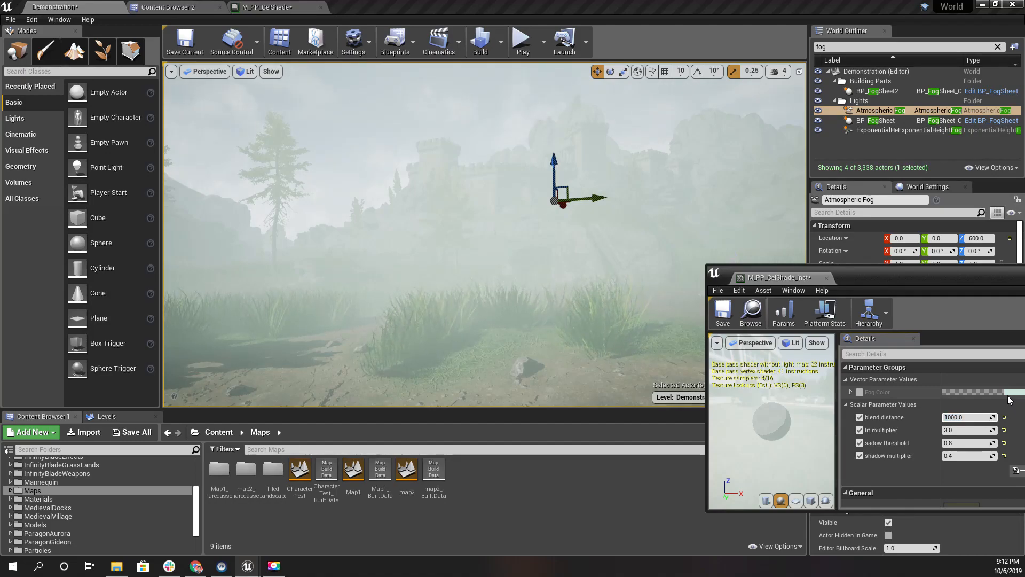
{"action": "key", "text": "Return"}
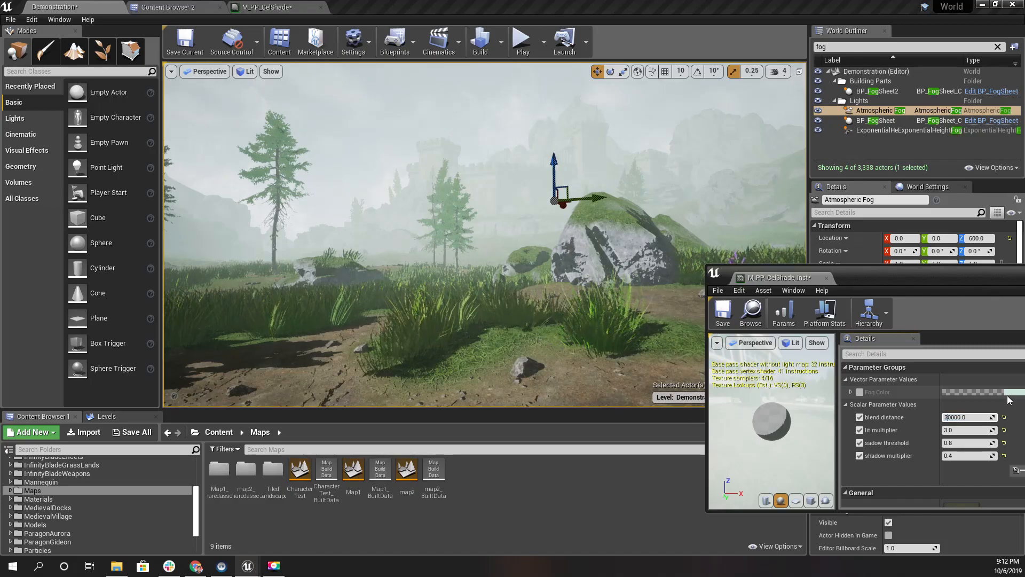
{"action": "key", "text": "Return"}
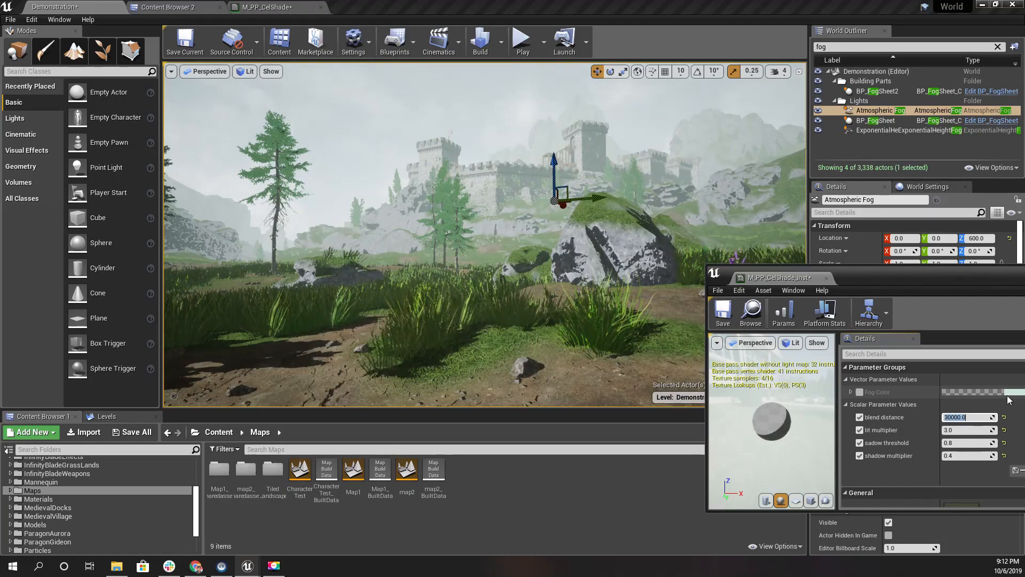
Step: Look around the forest, cliffs and castle in the level viewport to check the fog at the new blend distance
{"action": "right_click_drag", "start_coordinate": [356, 237], "coordinate": [245, 236]}
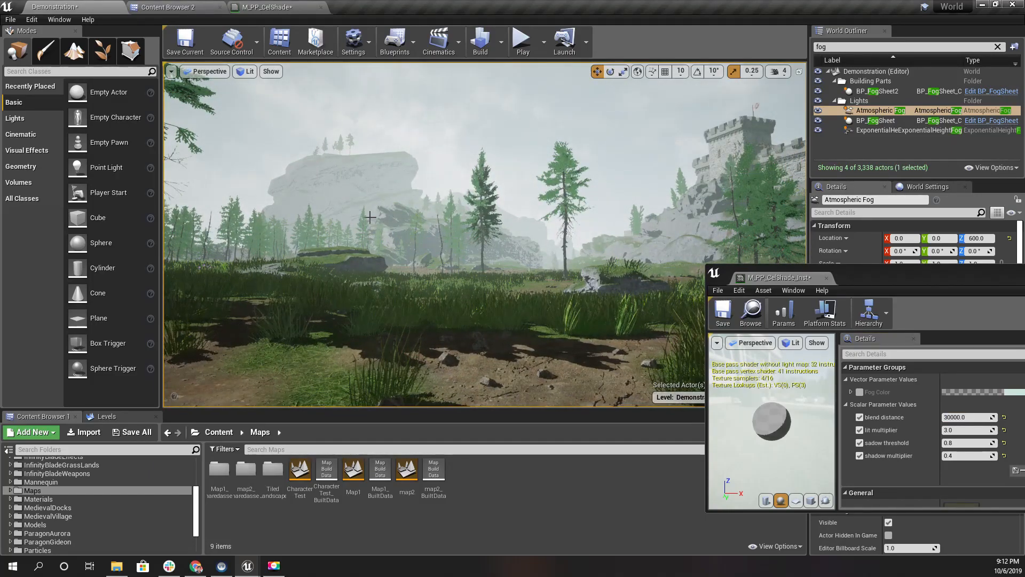
{"action": "right_click_drag", "start_coordinate": [378, 213], "coordinate": [422, 247]}
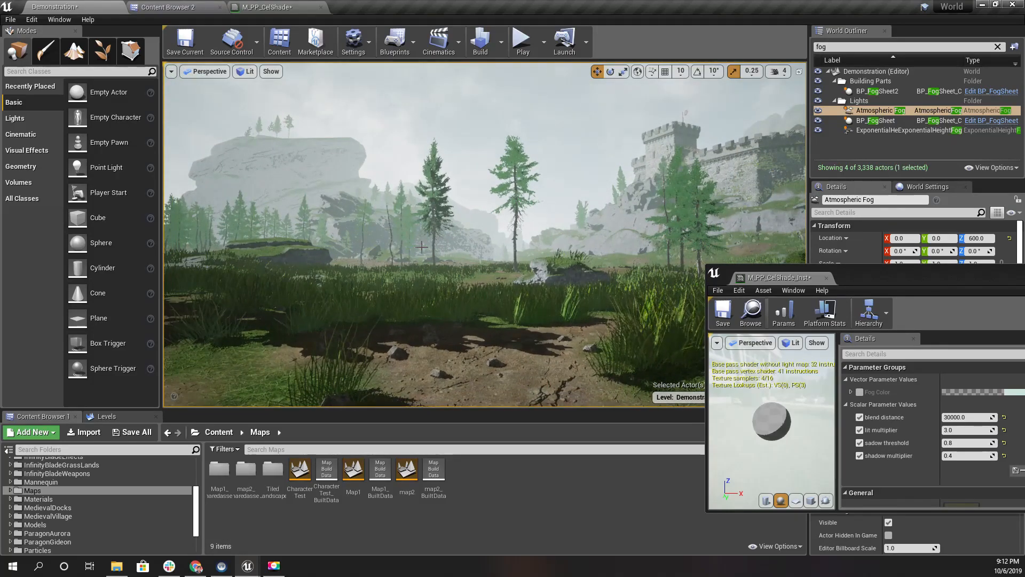
{"action": "mouse_move", "coordinate": [326, 185]}
{"action": "right_mouse_down"}
{"action": "mouse_move", "coordinate": [339, 193]}
{"action": "mouse_move", "coordinate": [321, 189]}
{"action": "right_mouse_up"}
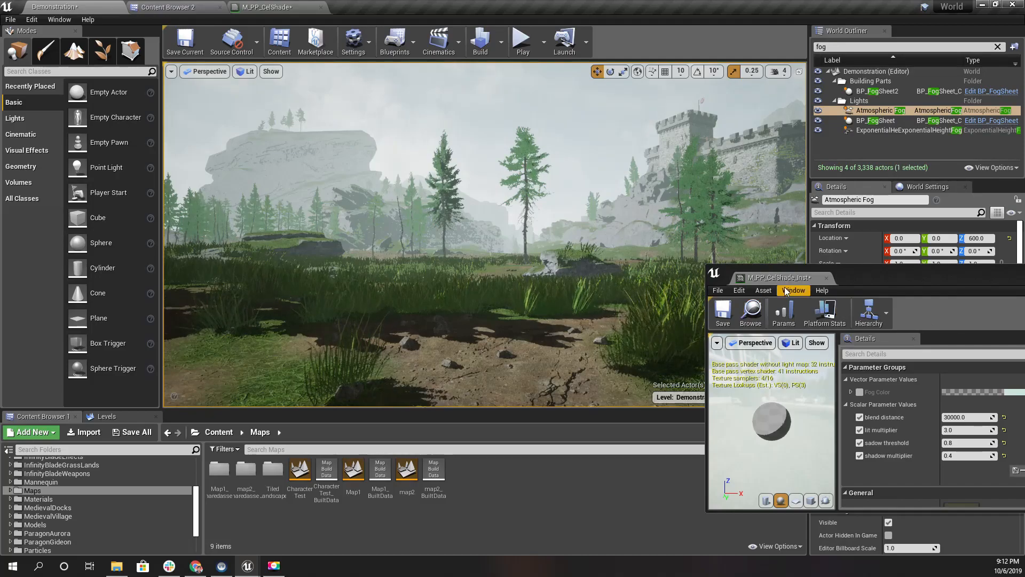
{"action": "right_click_drag", "start_coordinate": [629, 217], "coordinate": [693, 218]}
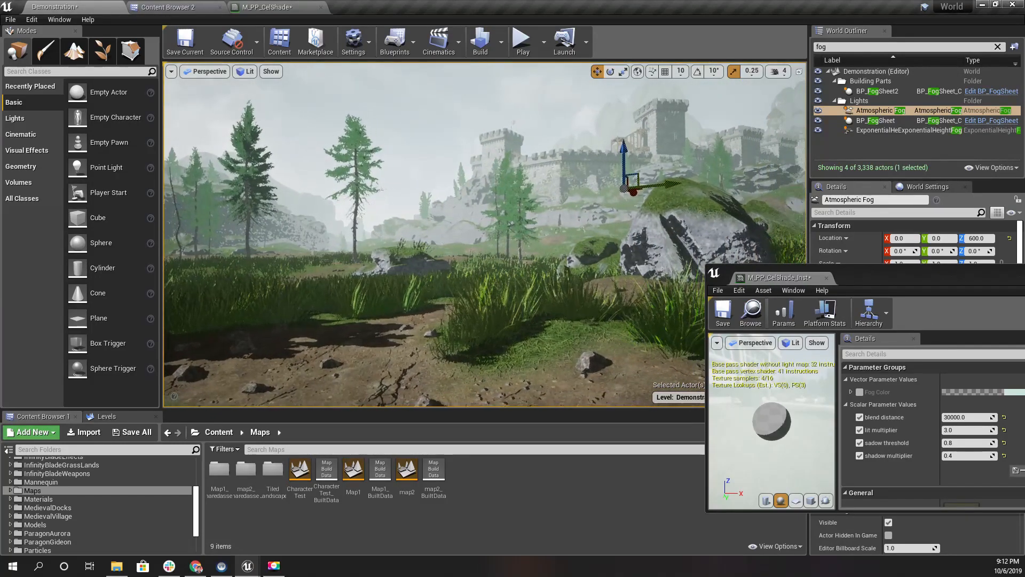
{"action": "right_click_drag", "start_coordinate": [572, 260], "coordinate": [578, 260]}
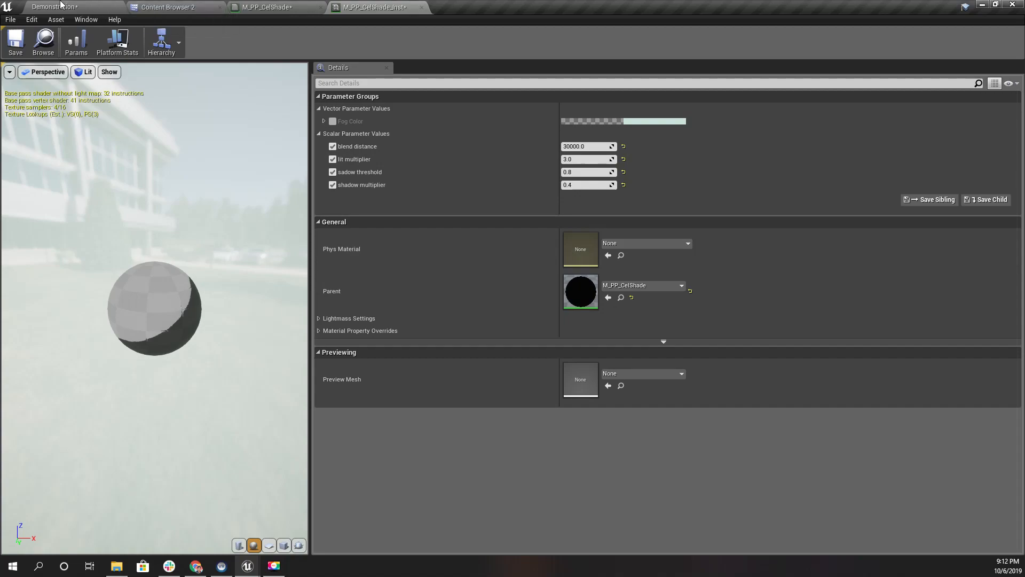
Step: Play-test the Demonstration level full screen, running the character toward the castle and cliffs to examine the distance fog
{"action": "left_click", "coordinate": [62, 7]}
{"action": "key", "text": "F11"}
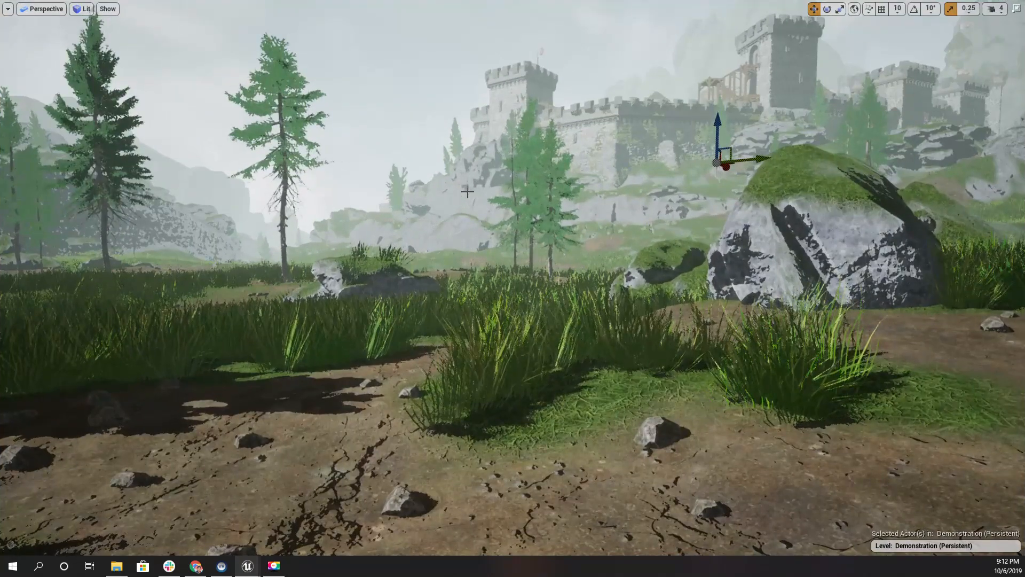
{"action": "key", "text": "alt+p"}
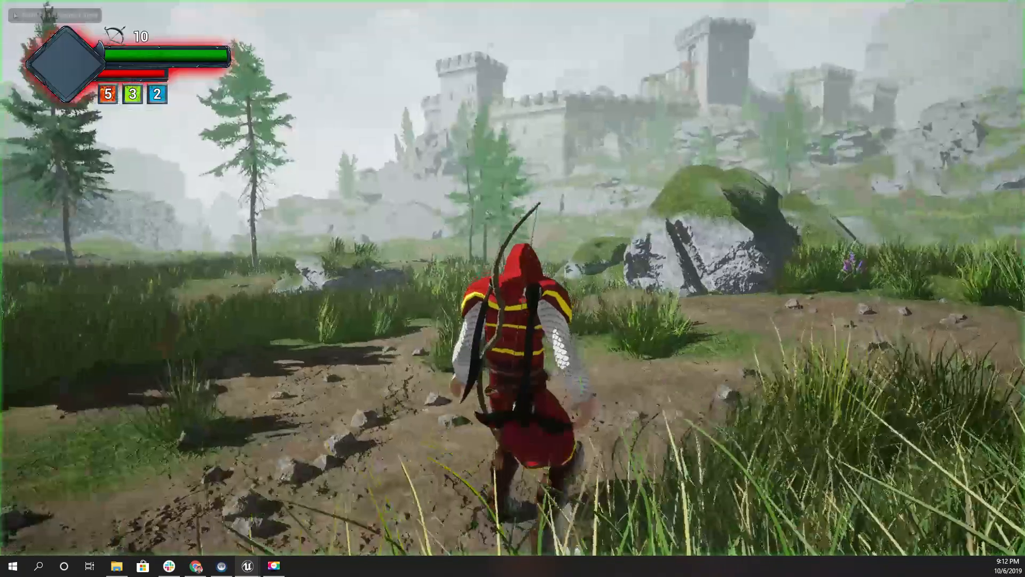
{"action": "key", "text": "w"}
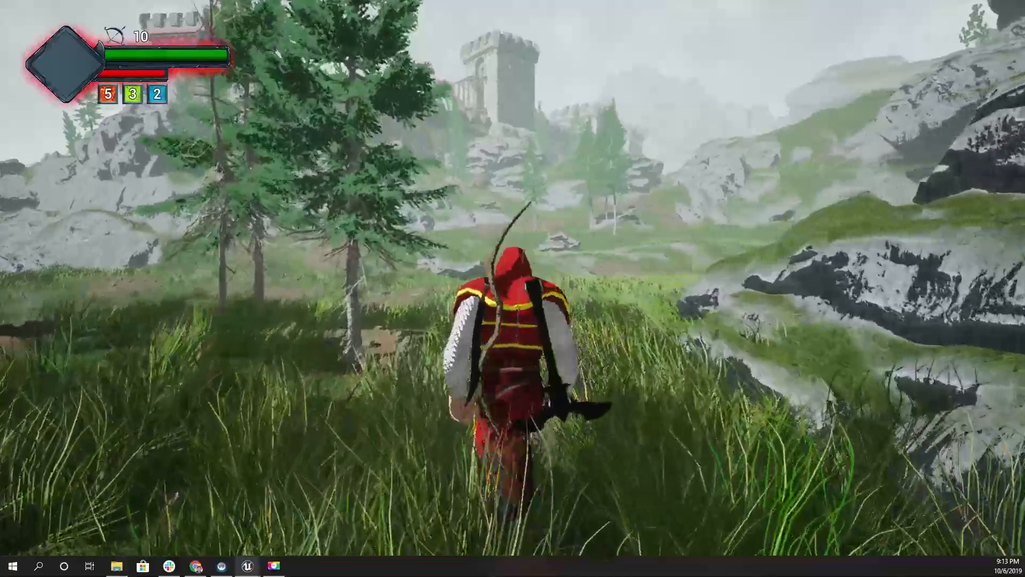
{"action": "key", "text": "d"}
{"action": "key", "text": "w"}
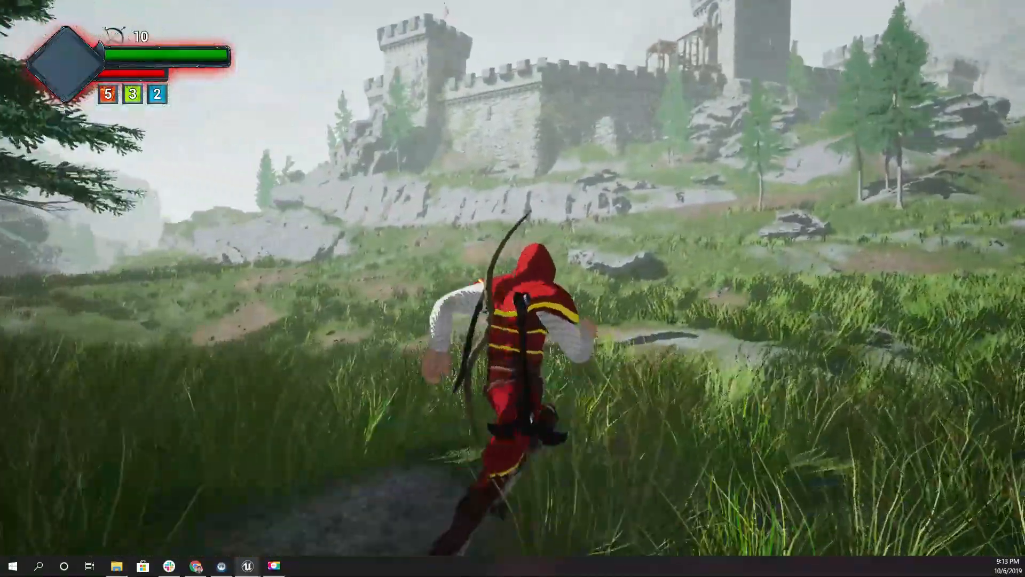
{"action": "key", "text": "w"}
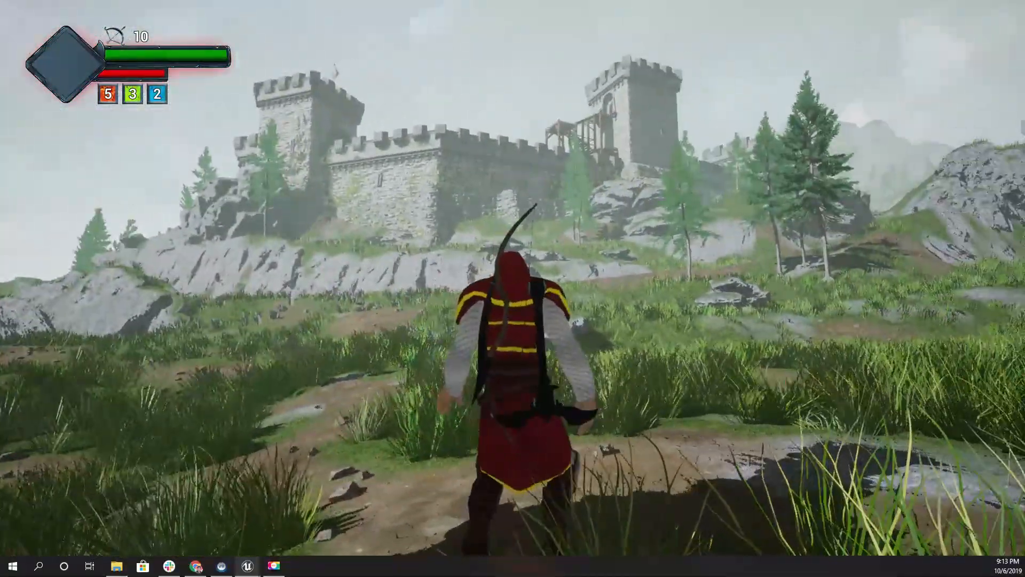
{"action": "key", "text": "w"}
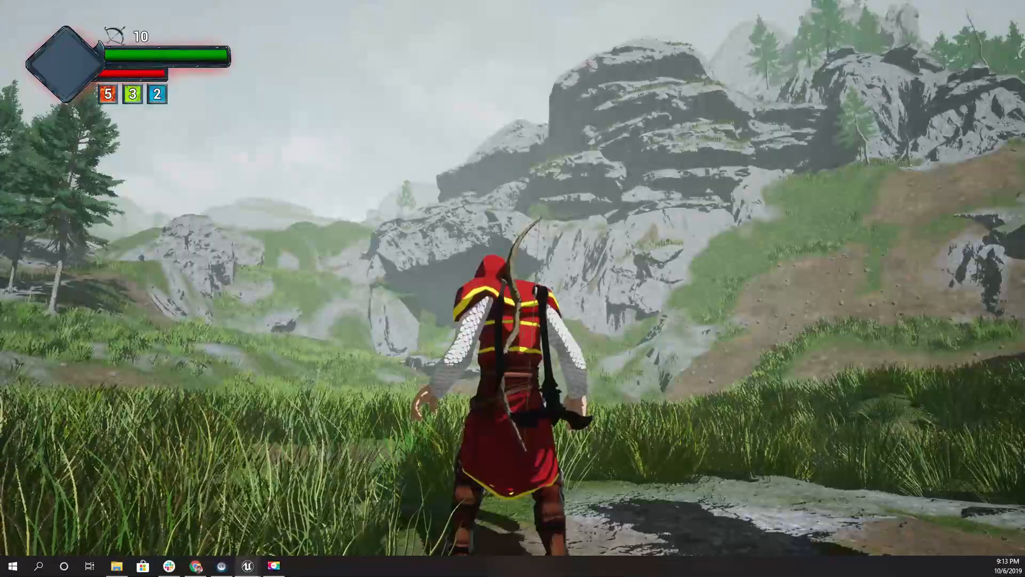
{"action": "key", "text": "w"}
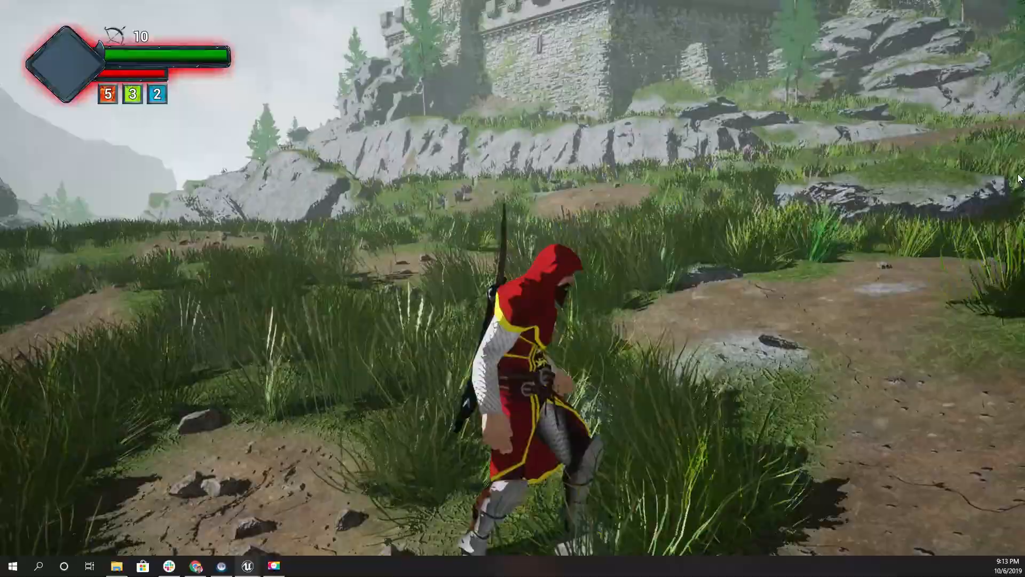
{"action": "key", "text": "Escape"}
{"action": "right_click_drag", "start_coordinate": [512, 289], "coordinate": [529, 235]}
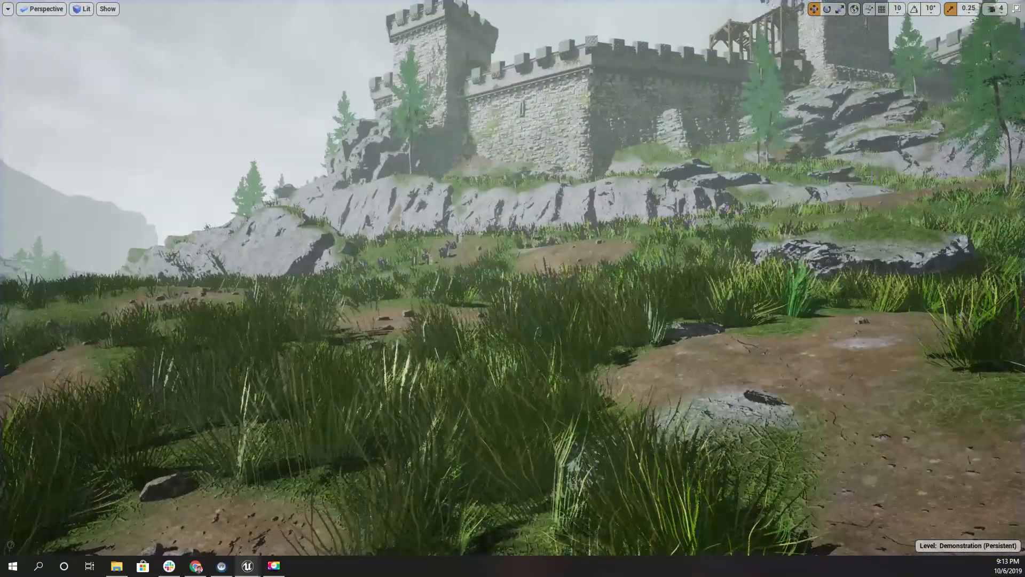
{"action": "key", "text": "F11"}
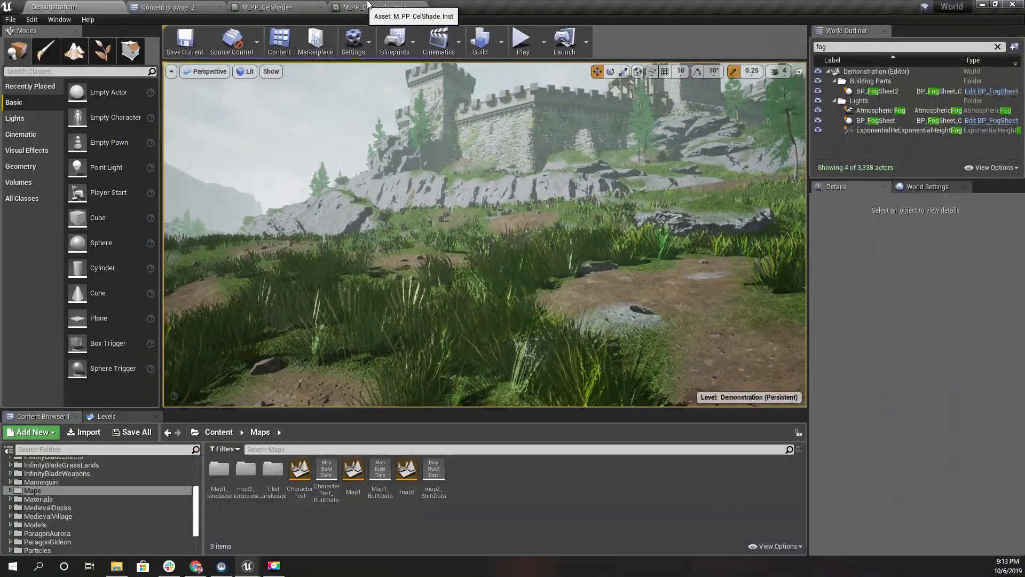
Step: Float the cel shade instance editor over the level again and set the lit multiplier to 5
{"action": "left_click", "coordinate": [367, 6]}
{"action": "left_click_drag", "start_coordinate": [368, 5], "coordinate": [615, 316]}
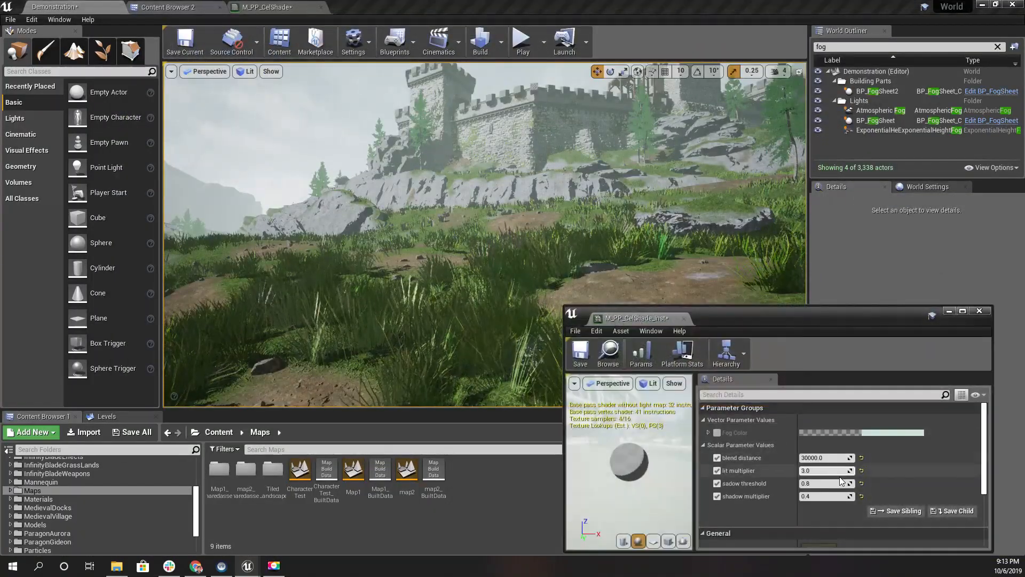
{"action": "left_click_drag", "start_coordinate": [821, 470], "coordinate": [867, 470]}
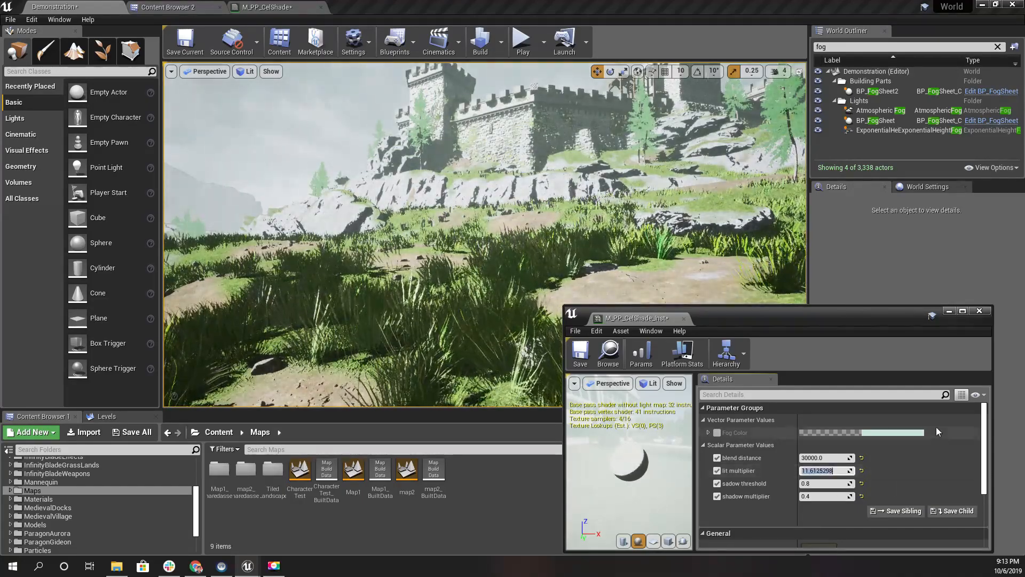
{"action": "type", "text": "5"}
{"action": "key", "text": "Return"}
Step: Set the shadow multiplier to 0.5 in the cel shade instance and check the castle's shading
{"action": "mouse_move", "coordinate": [495, 316]}
{"action": "right_mouse_down"}
{"action": "mouse_move", "coordinate": [528, 292]}
{"action": "mouse_move", "coordinate": [495, 316]}
{"action": "right_mouse_up"}
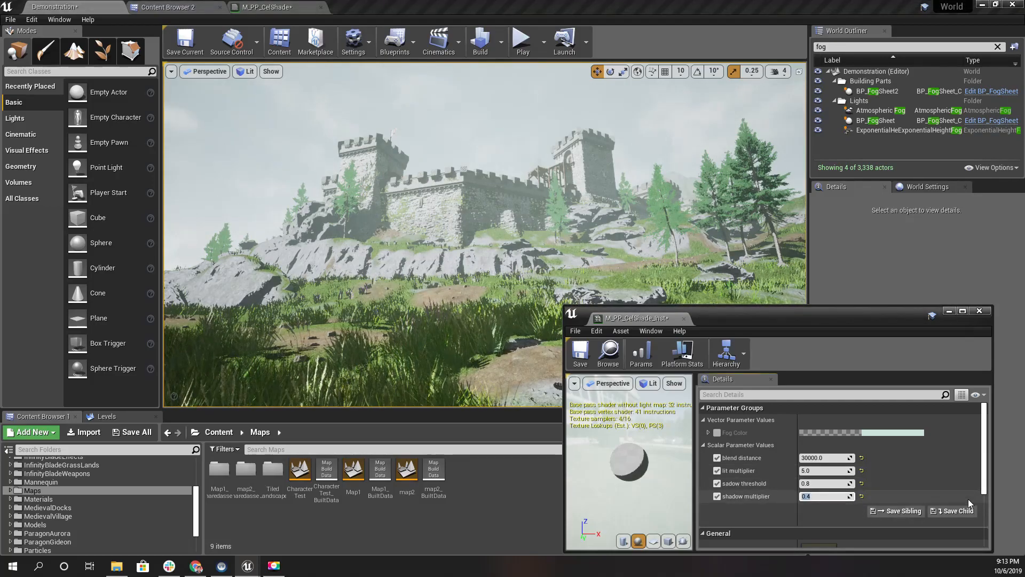
{"action": "type", "text": "0.5"}
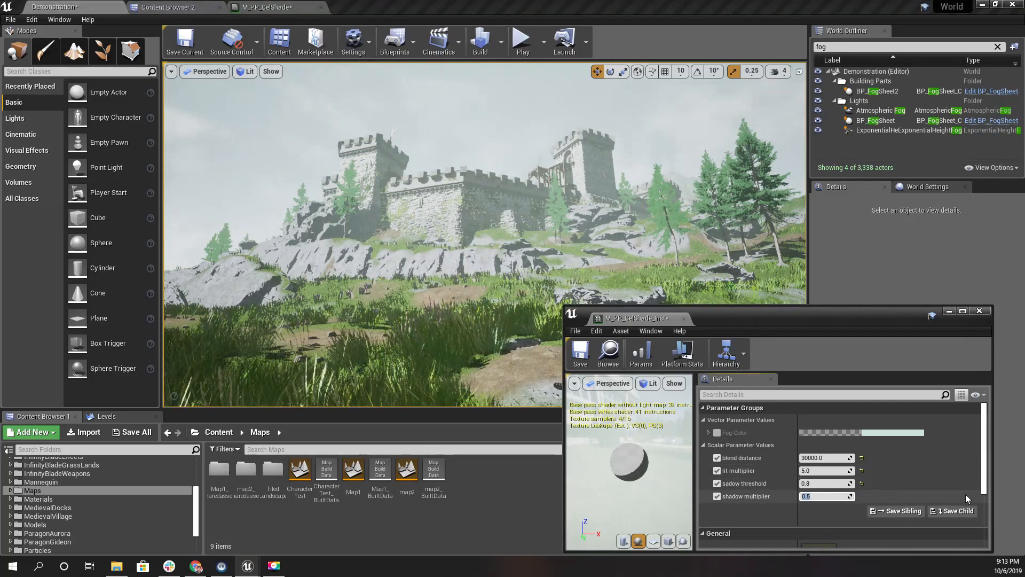
{"action": "right_click_drag", "start_coordinate": [442, 232], "coordinate": [448, 239]}
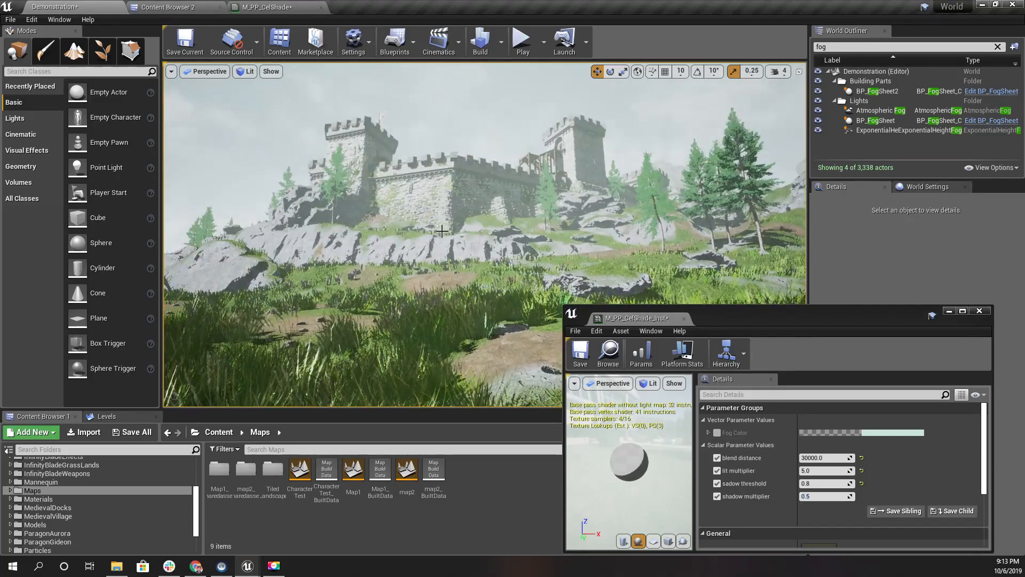
Step: Close the instance editor and play-test the level full screen, examining fog and lighting on the castle, forest and cliffs
{"action": "key", "text": "F11"}
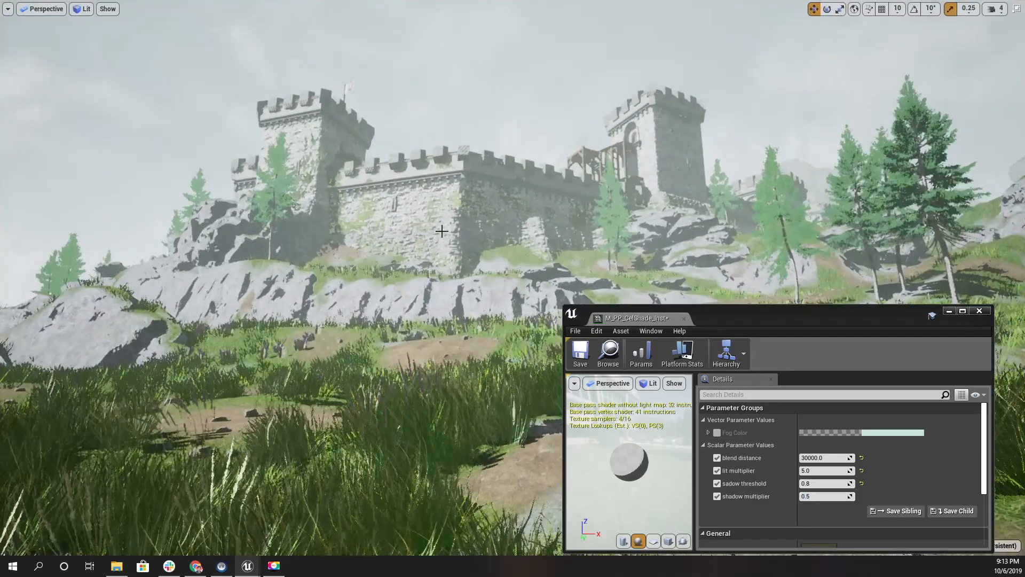
{"action": "left_click", "coordinate": [980, 313]}
{"action": "right_click_drag", "start_coordinate": [684, 408], "coordinate": [667, 399]}
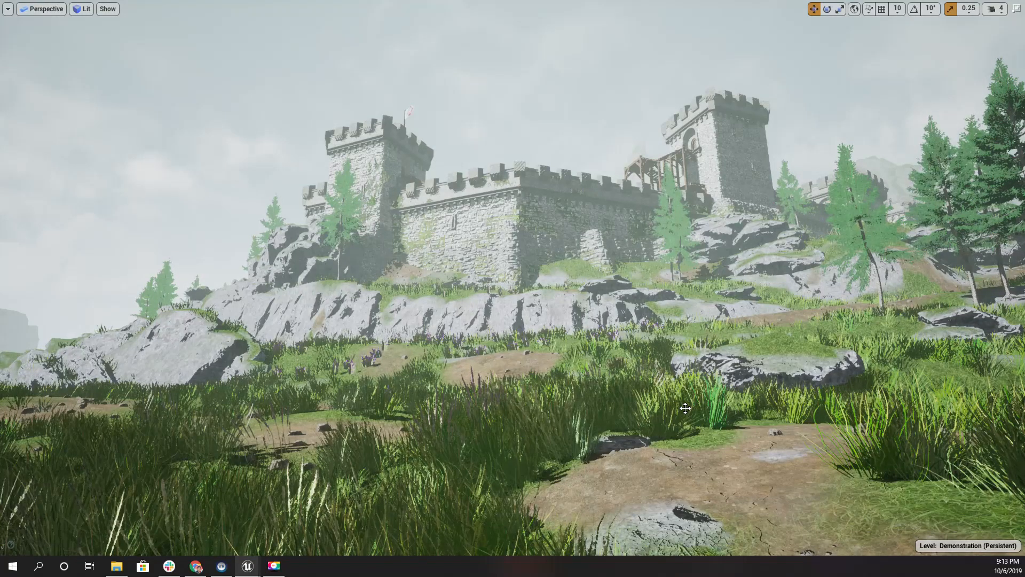
{"action": "key", "text": "alt+p"}
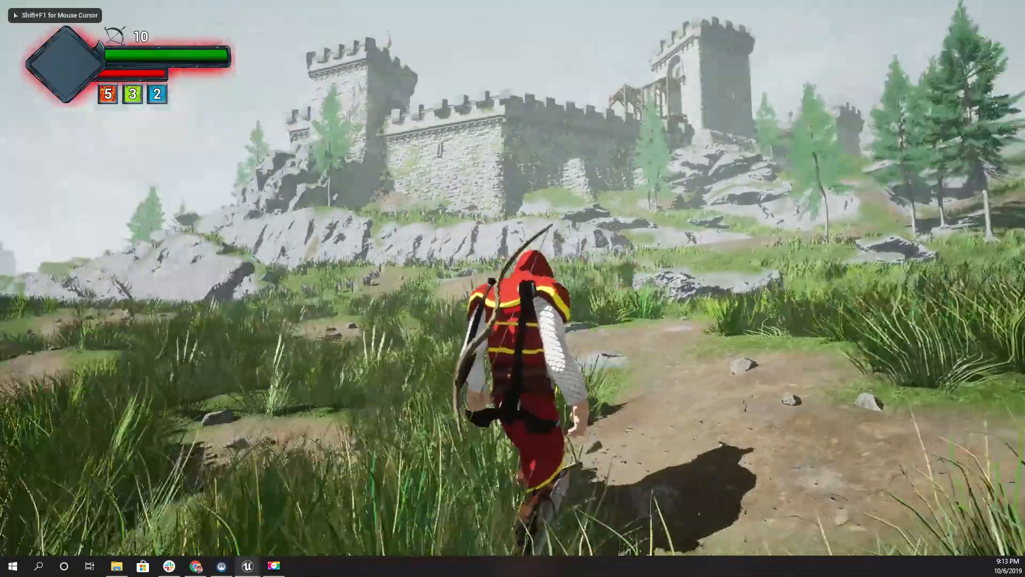
{"action": "key", "text": "d"}
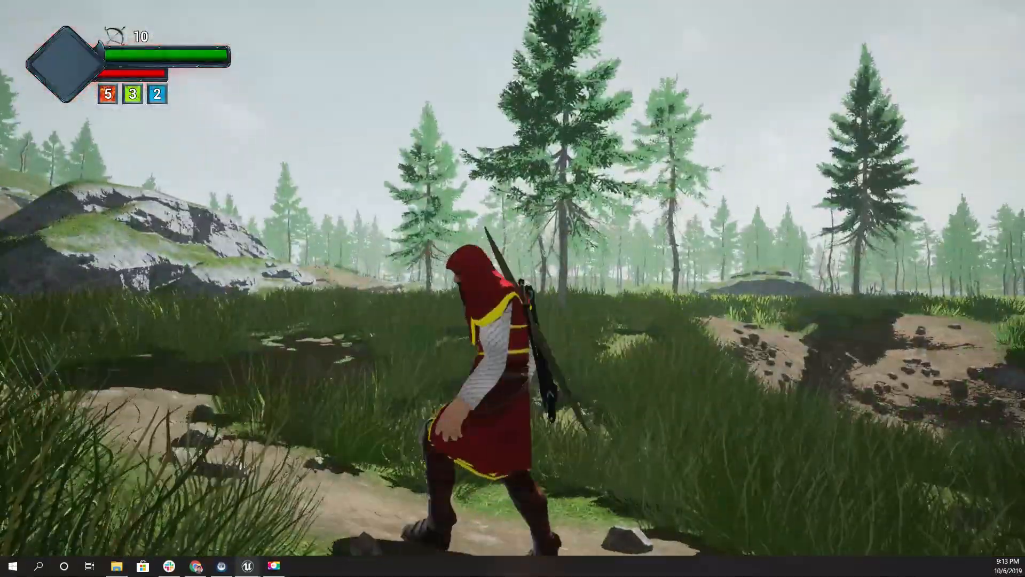
{"action": "key", "text": "w"}
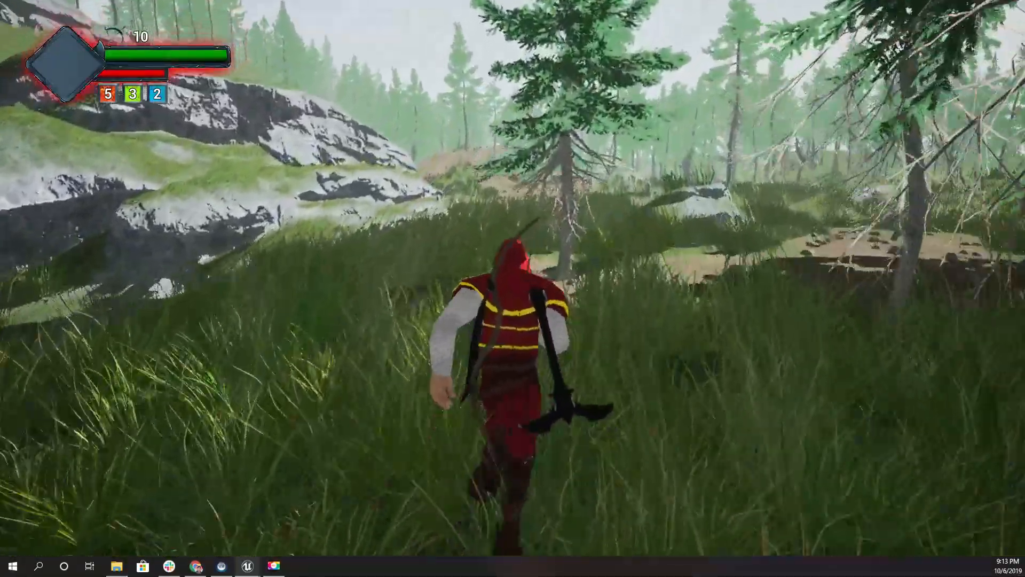
{"action": "key", "text": "w"}
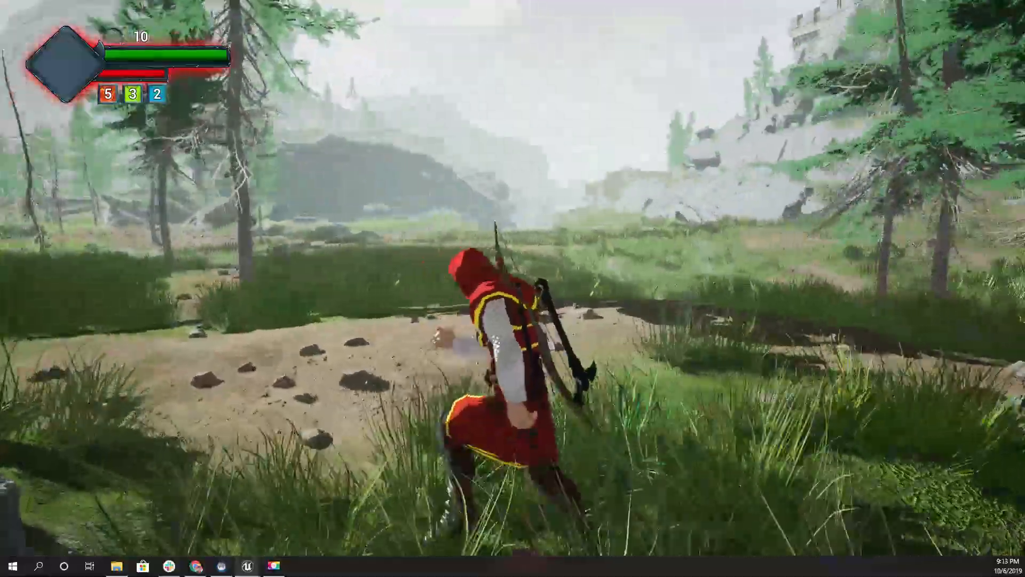
{"action": "key", "text": "w"}
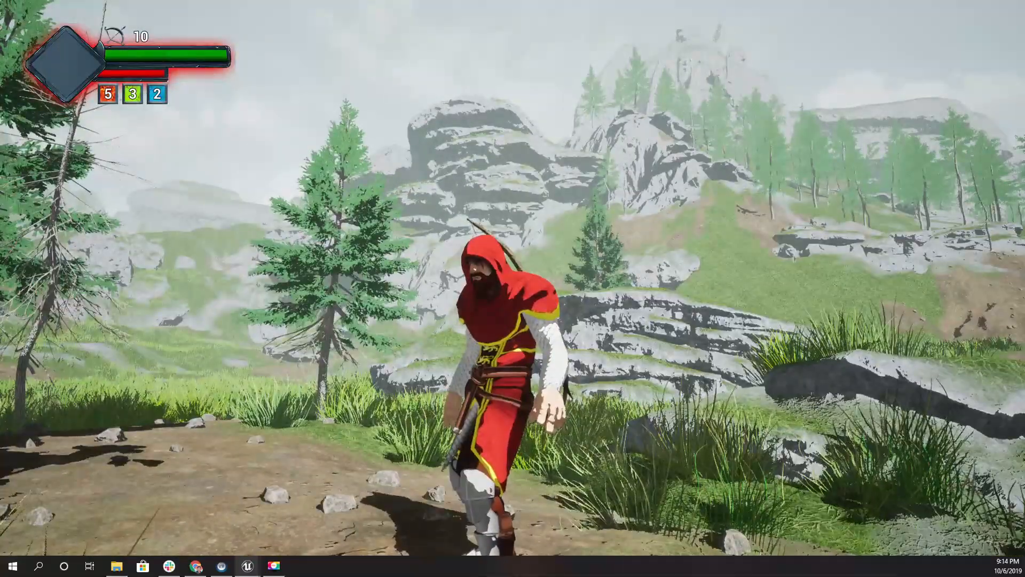
{"action": "key", "text": "Escape"}
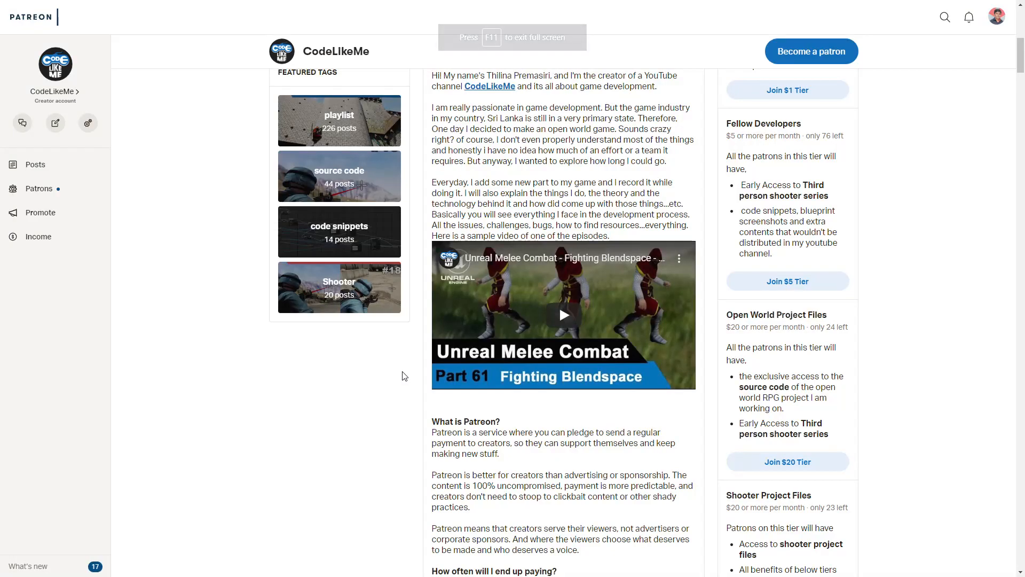
Step: Look through the CodeLikeMe Patreon overview, examining the creator description, membership tiers and supporter benefits
{"action": "scroll", "coordinate": [300, 429], "scroll_direction": "down", "scroll_amount": 1}
{"action": "scroll", "coordinate": [320, 443], "scroll_direction": "up", "scroll_amount": 8}
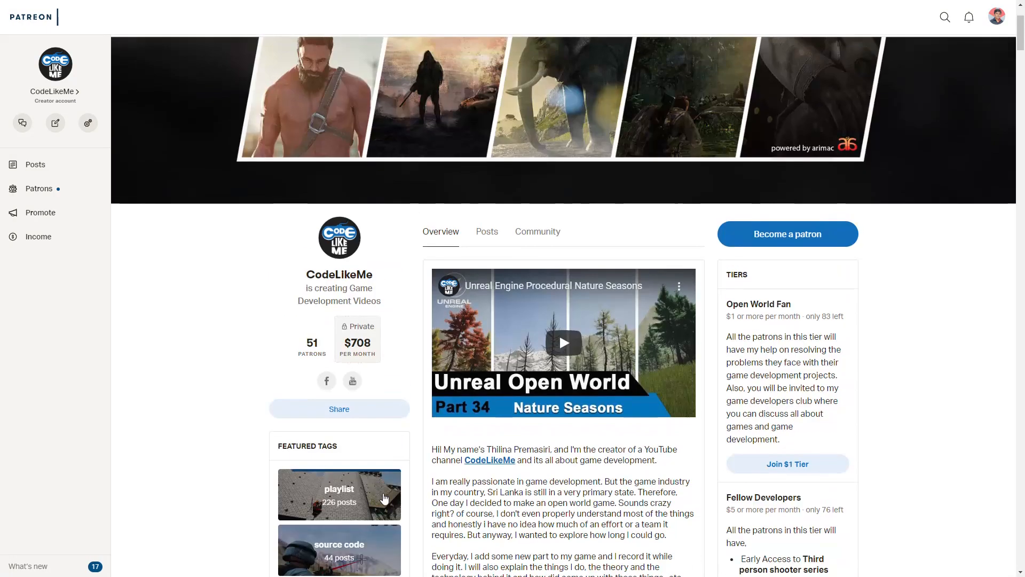
{"action": "scroll", "coordinate": [400, 416], "scroll_direction": "down", "scroll_amount": 2}
{"action": "scroll", "coordinate": [400, 414], "scroll_direction": "down", "scroll_amount": 4}
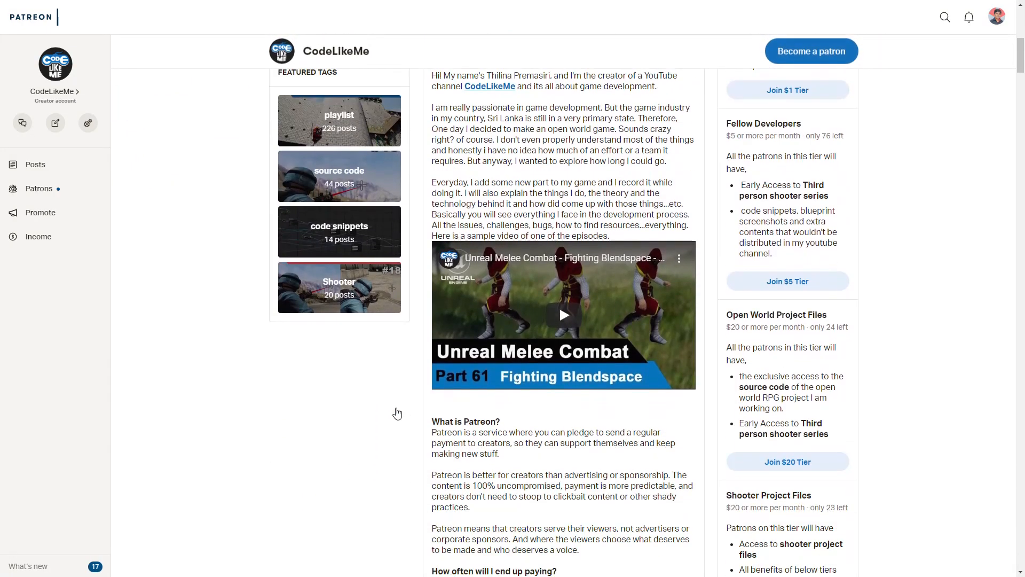
{"action": "scroll", "coordinate": [400, 409], "scroll_direction": "down", "scroll_amount": 12}
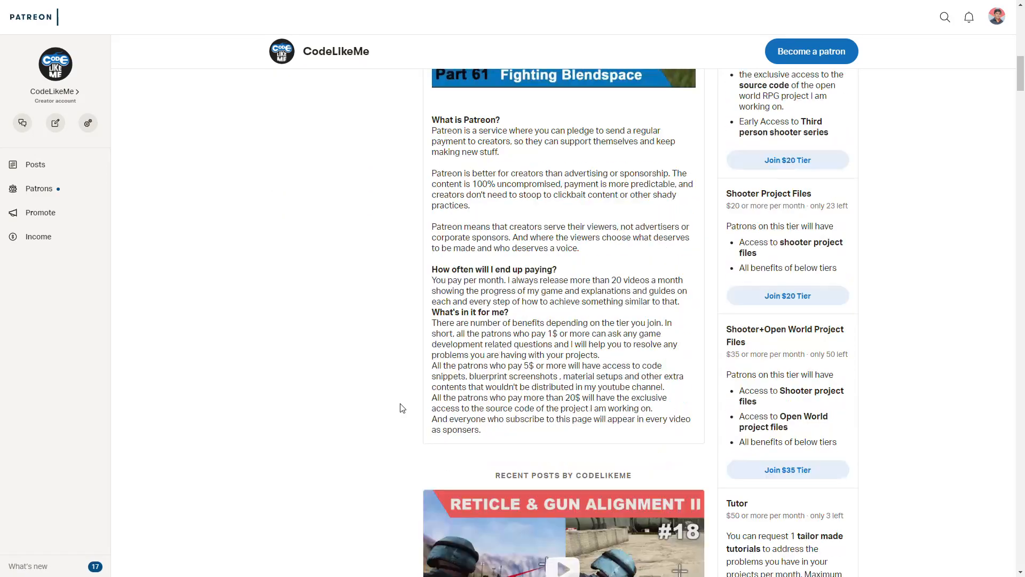
{"action": "scroll", "coordinate": [406, 406], "scroll_direction": "up", "scroll_amount": 11}
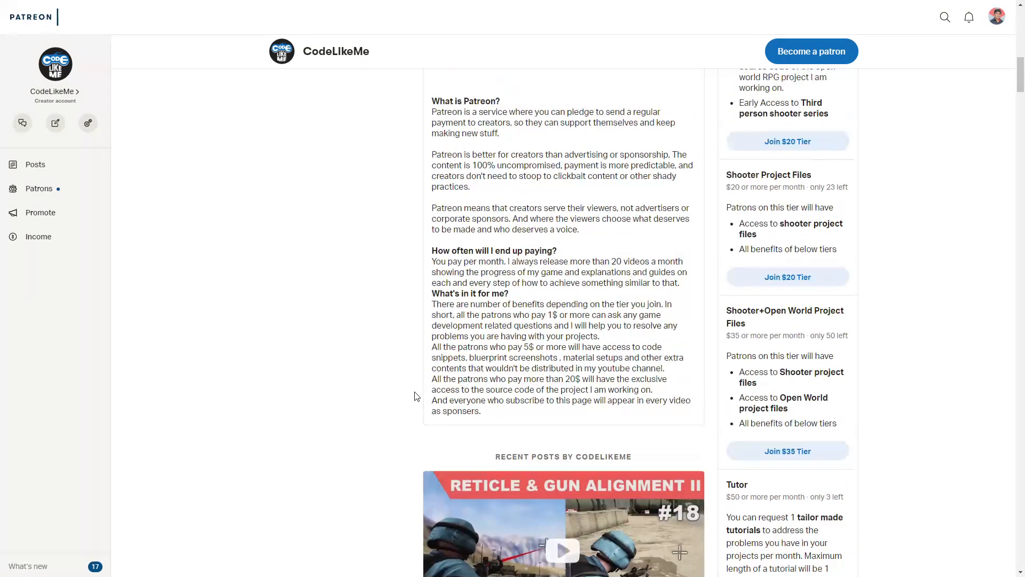
{"action": "scroll", "coordinate": [417, 396], "scroll_direction": "up", "scroll_amount": 1}
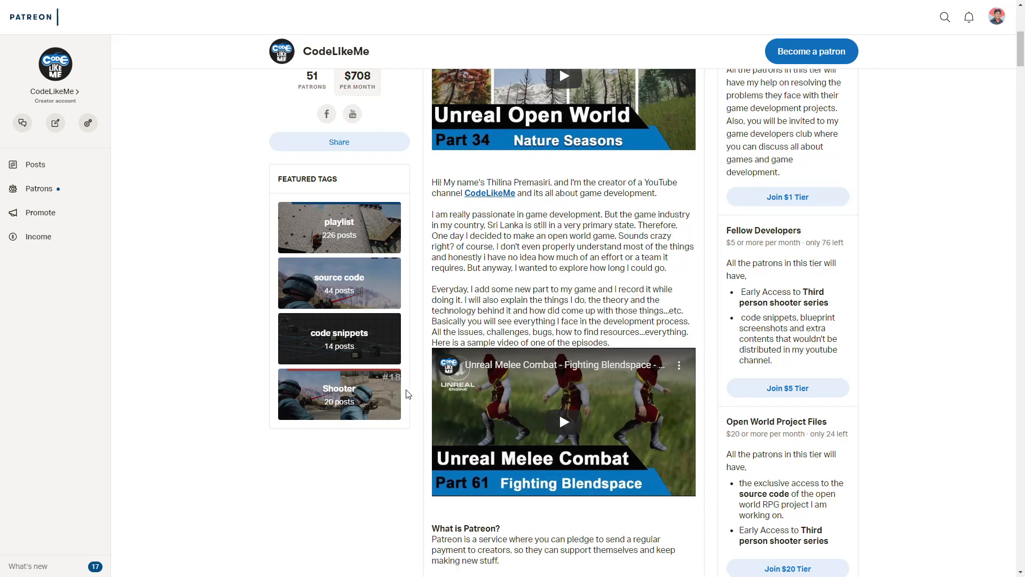
{"action": "scroll", "coordinate": [409, 394], "scroll_direction": "up", "scroll_amount": 3}
{"action": "scroll", "coordinate": [411, 391], "scroll_direction": "down", "scroll_amount": 2}
Step: Show the posts of the CodeLikeMe page and look through the recent tutorial entries
{"action": "scroll", "coordinate": [413, 389], "scroll_direction": "up", "scroll_amount": 6}
{"action": "left_click", "coordinate": [498, 338]}
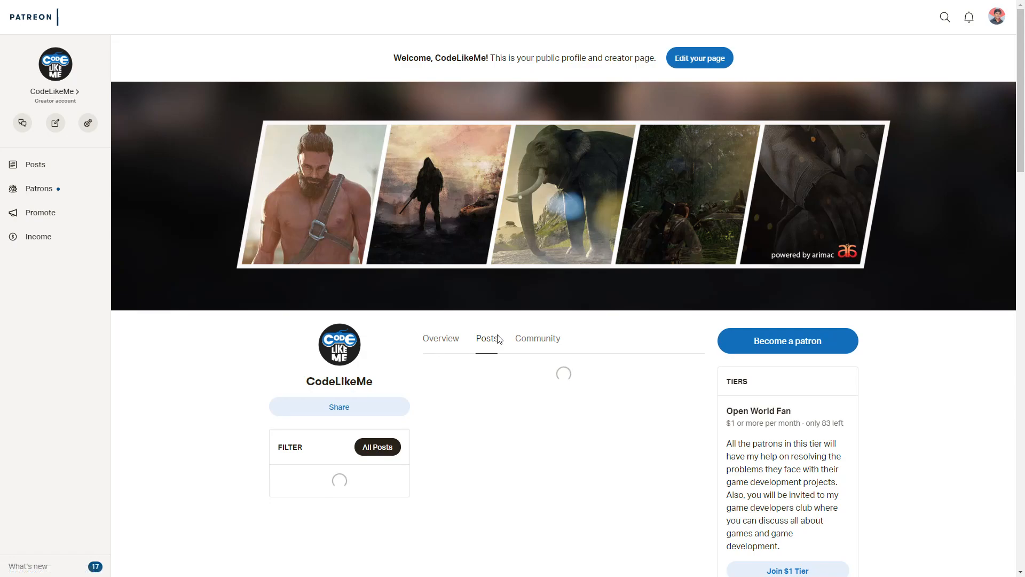
{"action": "scroll", "coordinate": [496, 334], "scroll_direction": "down", "scroll_amount": 5}
{"action": "scroll", "coordinate": [497, 331], "scroll_direction": "down", "scroll_amount": 6}
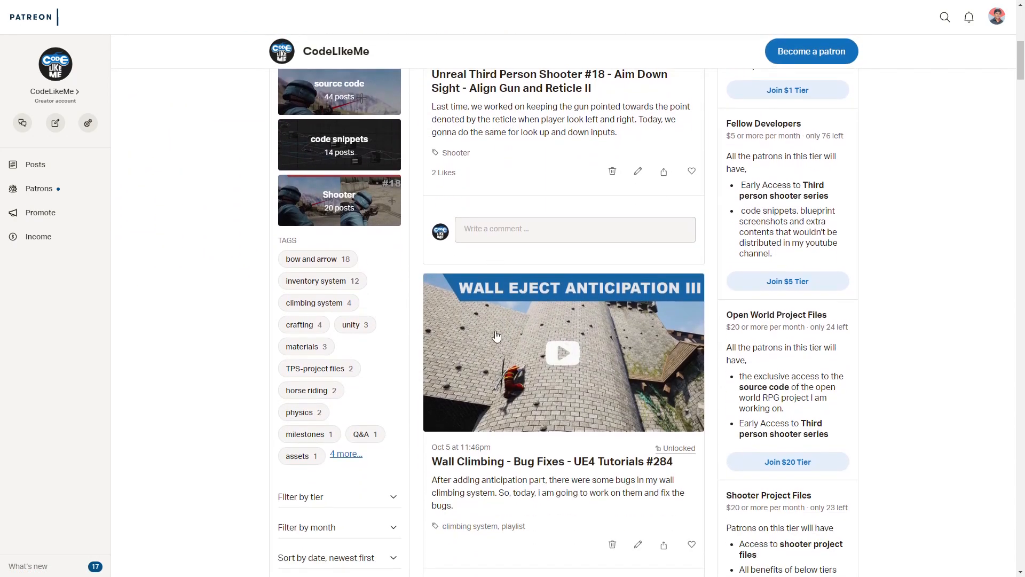
{"action": "scroll", "coordinate": [496, 335], "scroll_direction": "down", "scroll_amount": 9}
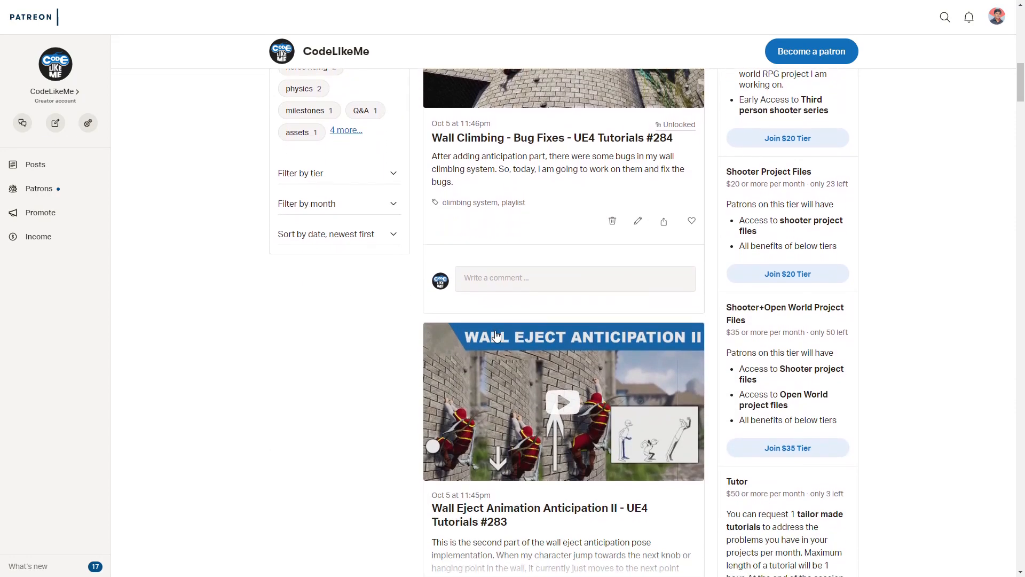